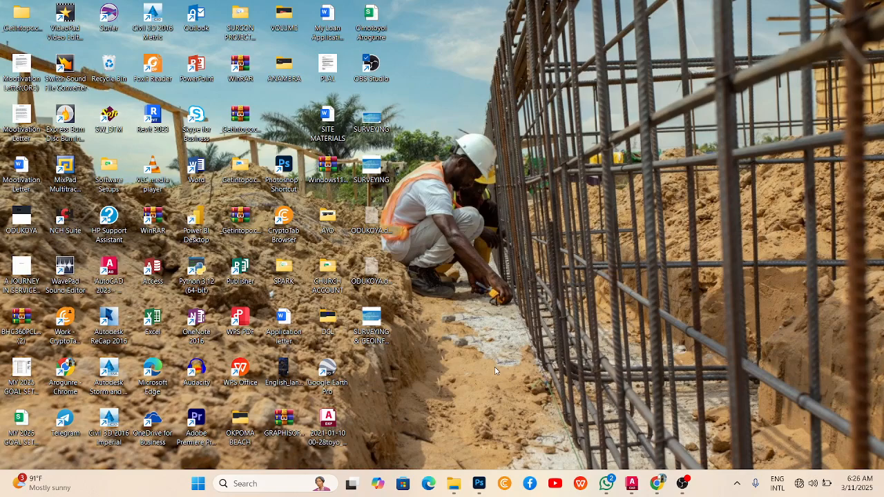
Switch to the ODUKOYA.dwg drawing in AutoCAD and show an empty area of model space away from the existing plans.
{"action": "mouse_move", "coordinate": [631, 483]}
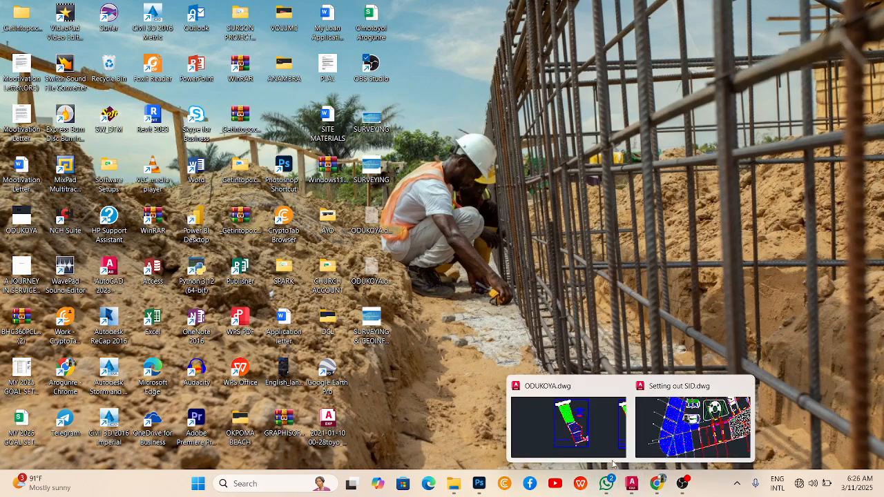
{"action": "left_click", "coordinate": [540, 428]}
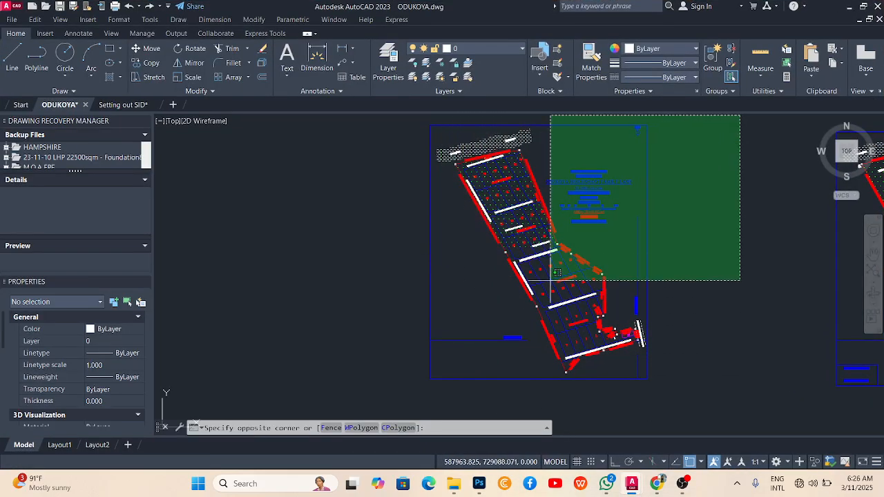
{"action": "key", "text": "Escape"}
{"action": "scroll", "coordinate": [546, 303], "scroll_direction": "down", "scroll_amount": 5}
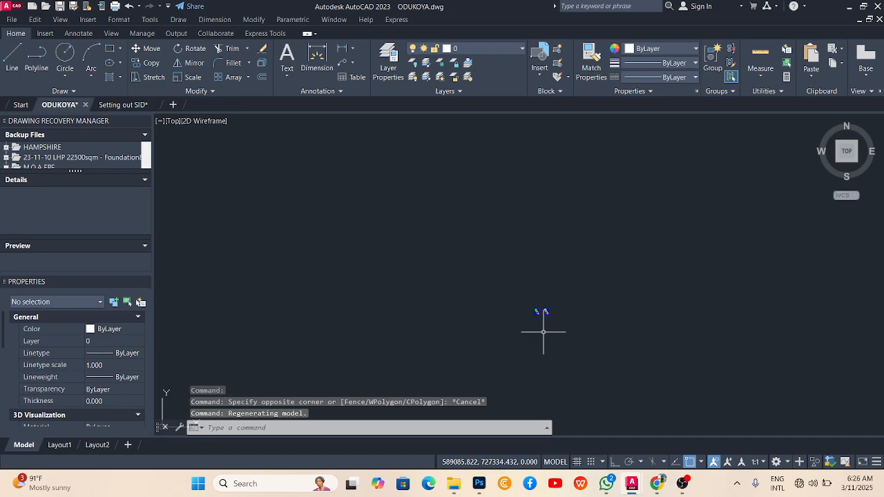
{"action": "scroll", "coordinate": [540, 314], "scroll_direction": "down", "scroll_amount": 3}
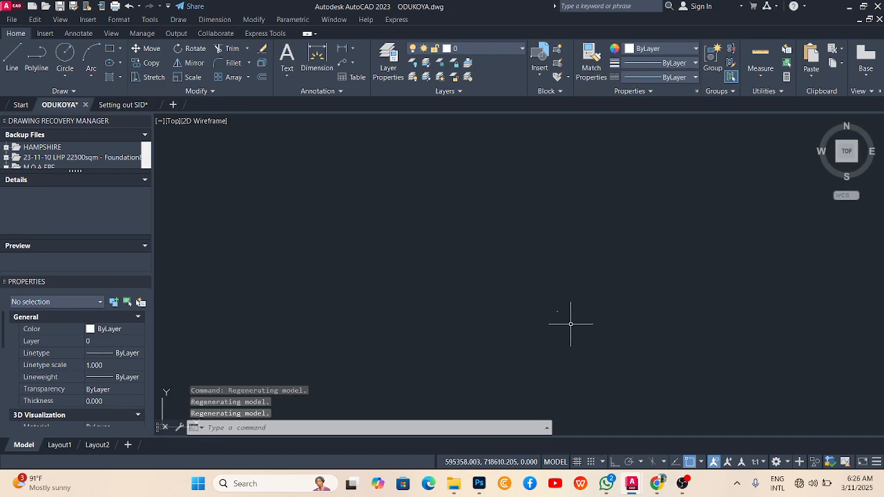
{"action": "scroll", "coordinate": [566, 314], "scroll_direction": "up", "scroll_amount": 3}
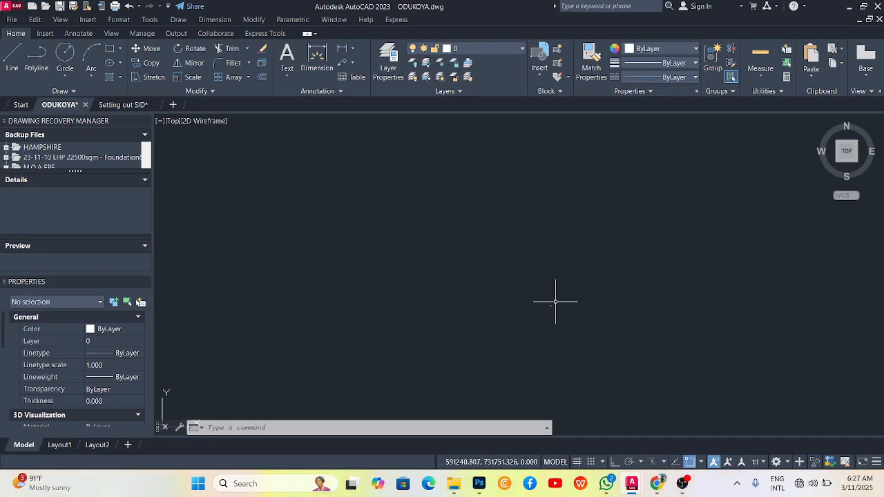
{"action": "scroll", "coordinate": [556, 304], "scroll_direction": "down", "scroll_amount": 2}
{"action": "scroll", "coordinate": [560, 310], "scroll_direction": "down", "scroll_amount": 2}
{"action": "scroll", "coordinate": [567, 303], "scroll_direction": "up", "scroll_amount": 2}
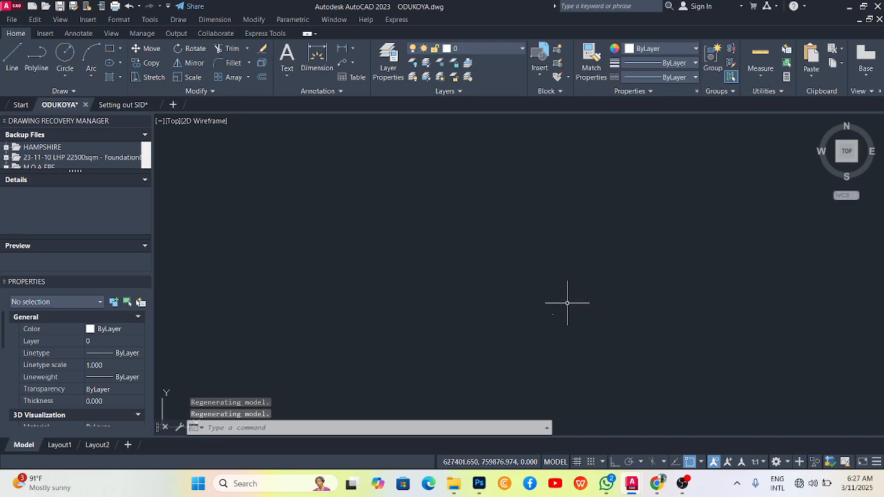
{"action": "scroll", "coordinate": [562, 303], "scroll_direction": "down", "scroll_amount": 2}
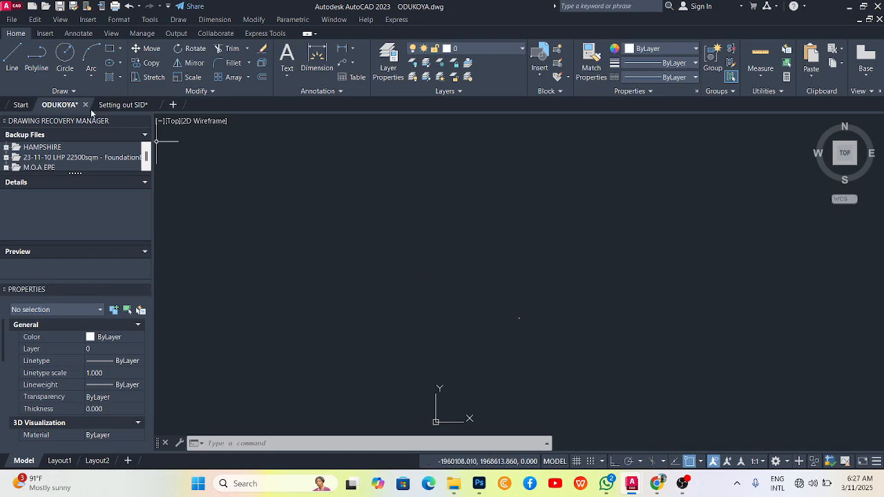
Draw a single-segment polyline 200 units long in the empty area, sloping up to the right.
{"action": "left_click", "coordinate": [40, 62]}
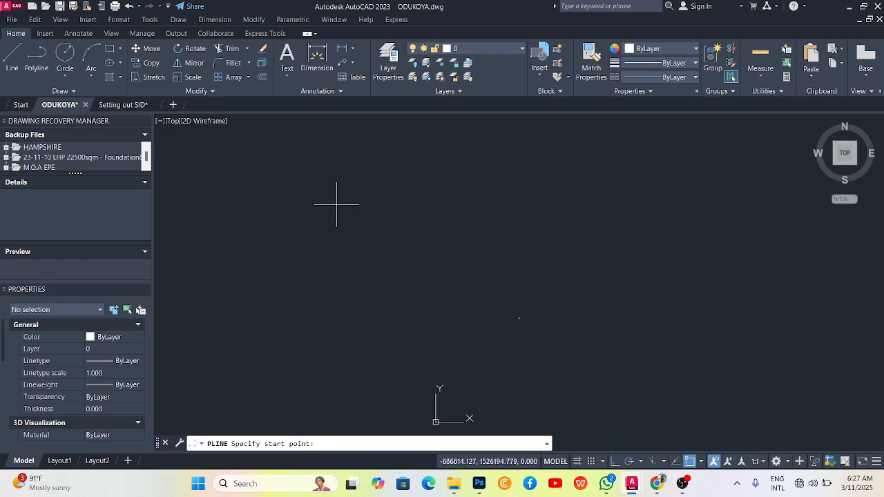
{"action": "left_click", "coordinate": [29, 58]}
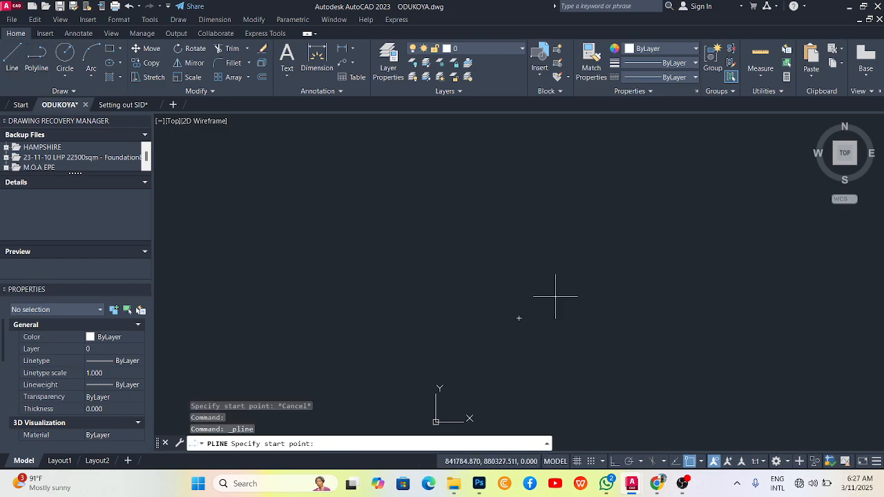
{"action": "left_click", "coordinate": [317, 297]}
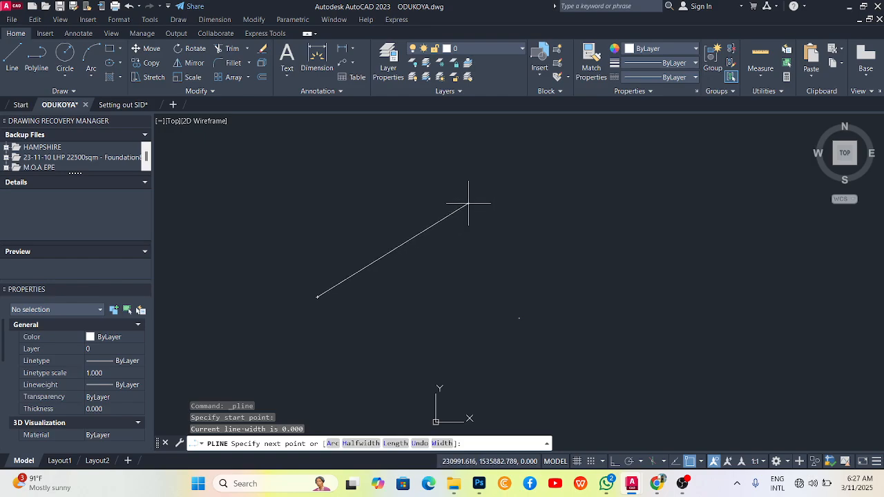
{"action": "type", "text": "00"}
{"action": "key", "text": "Return"}
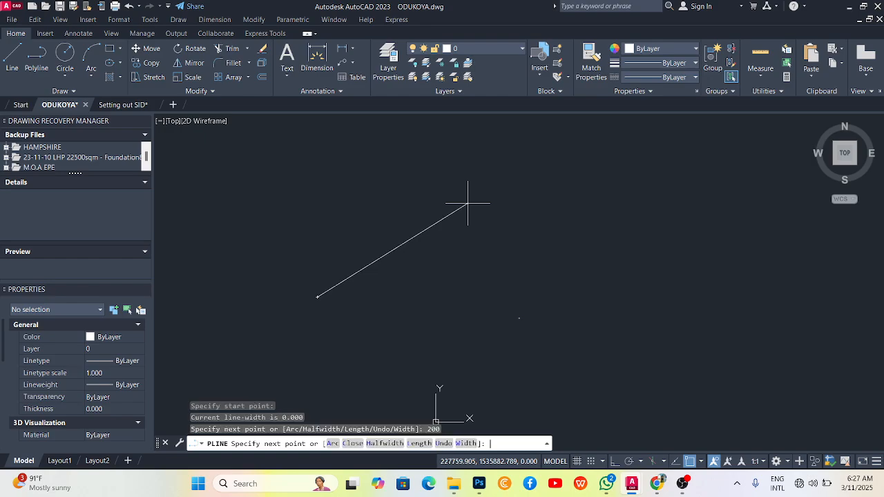
{"action": "scroll", "coordinate": [346, 298], "scroll_direction": "up", "scroll_amount": 5}
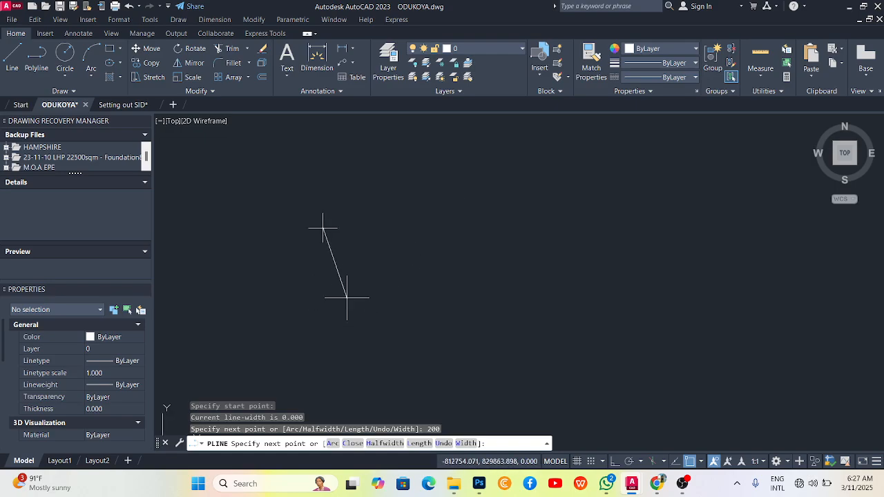
{"action": "scroll", "coordinate": [345, 276], "scroll_direction": "up", "scroll_amount": 4}
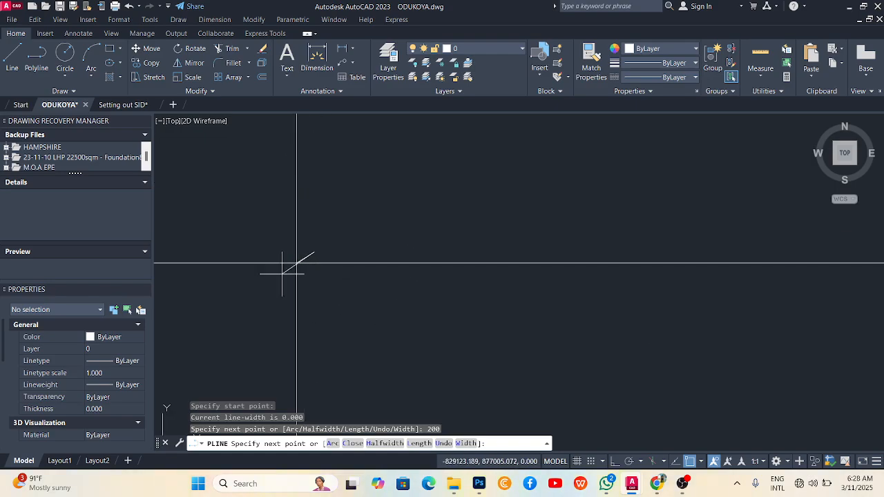
{"action": "scroll", "coordinate": [281, 274], "scroll_direction": "up", "scroll_amount": 8}
{"action": "scroll", "coordinate": [497, 231], "scroll_direction": "down", "scroll_amount": 6}
{"action": "scroll", "coordinate": [520, 180], "scroll_direction": "up", "scroll_amount": 6}
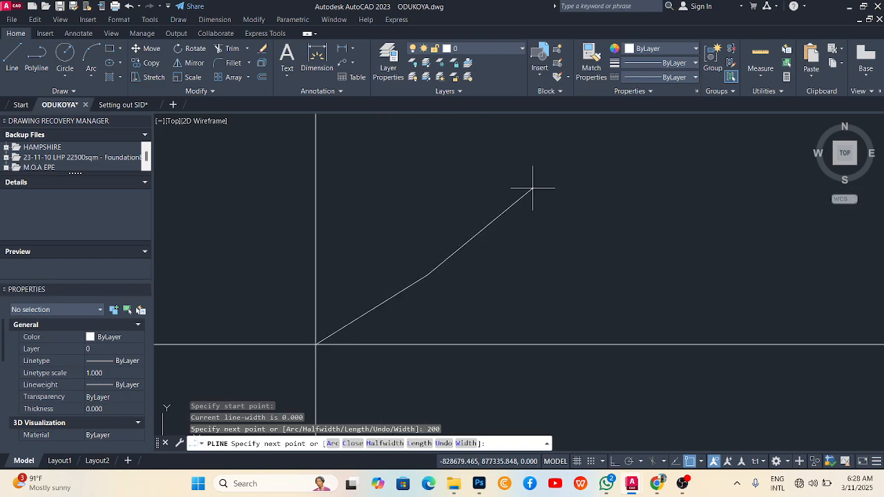
{"action": "key", "text": "Escape"}
Select the new polyline and close the Drawing Recovery Manager to check the polyline's length in its geometry properties.
{"action": "scroll", "coordinate": [483, 207], "scroll_direction": "down", "scroll_amount": 3}
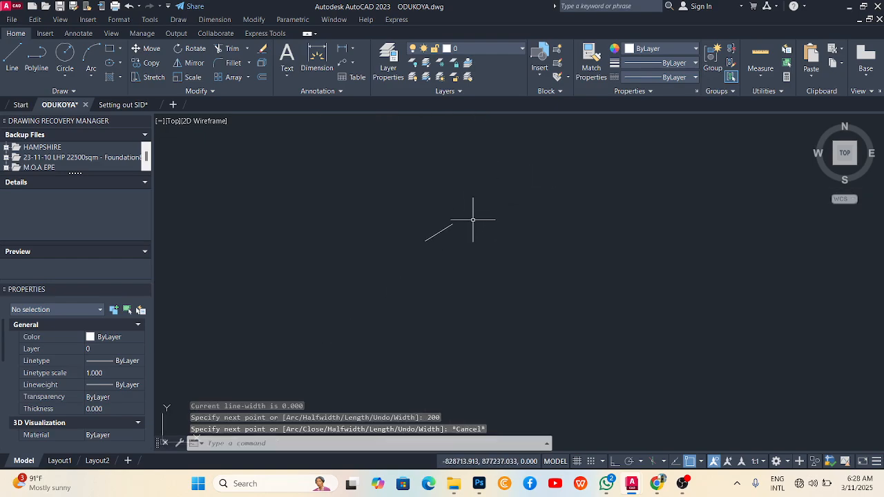
{"action": "scroll", "coordinate": [449, 231], "scroll_direction": "up", "scroll_amount": 3}
{"action": "scroll", "coordinate": [437, 239], "scroll_direction": "up", "scroll_amount": 4}
{"action": "left_click", "coordinate": [464, 253]}
{"action": "left_click", "coordinate": [367, 175]}
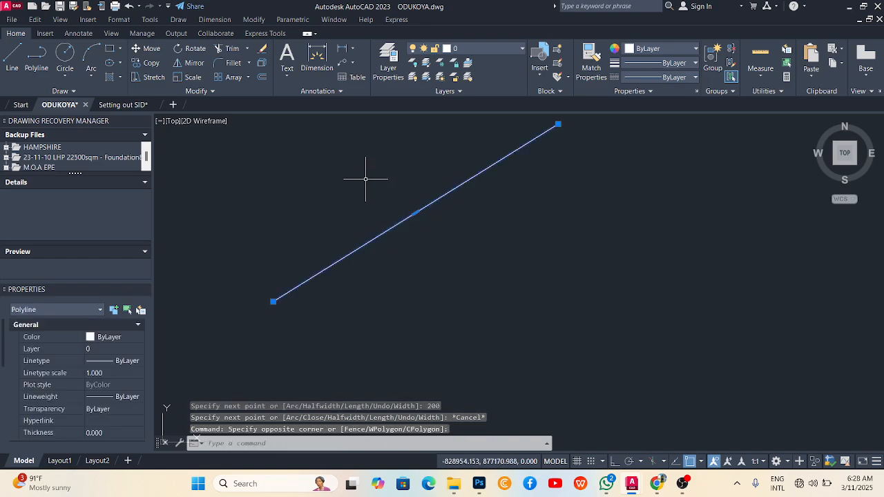
{"action": "left_click", "coordinate": [143, 122]}
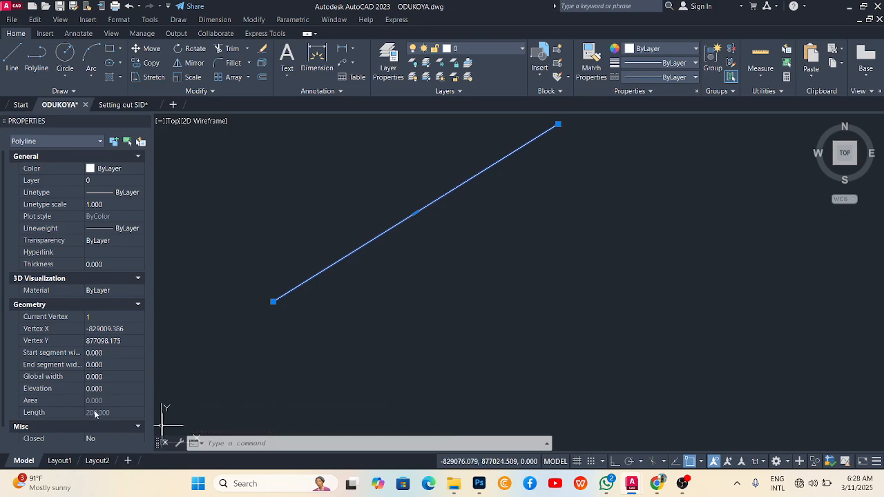
{"action": "scroll", "coordinate": [421, 278], "scroll_direction": "down", "scroll_amount": 3}
{"action": "scroll", "coordinate": [435, 259], "scroll_direction": "up", "scroll_amount": 1}
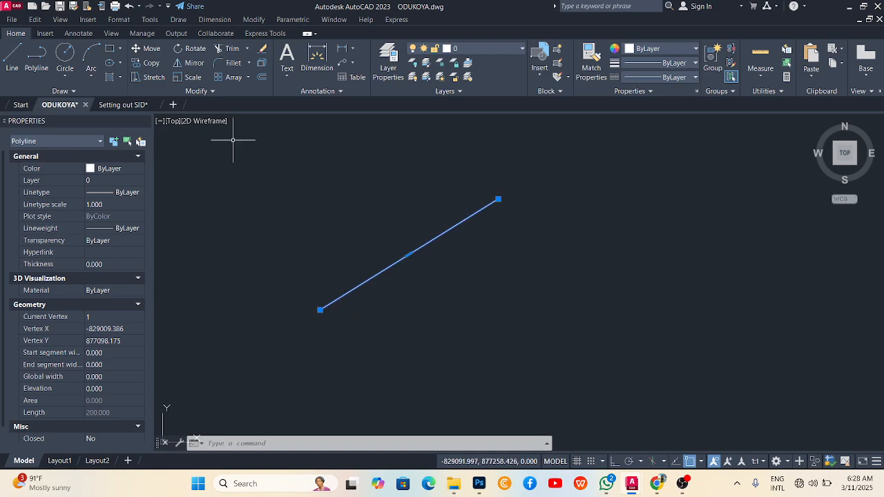
Offset the selected polyline by 10 units towards its upper-left side.
{"action": "left_click", "coordinate": [263, 78]}
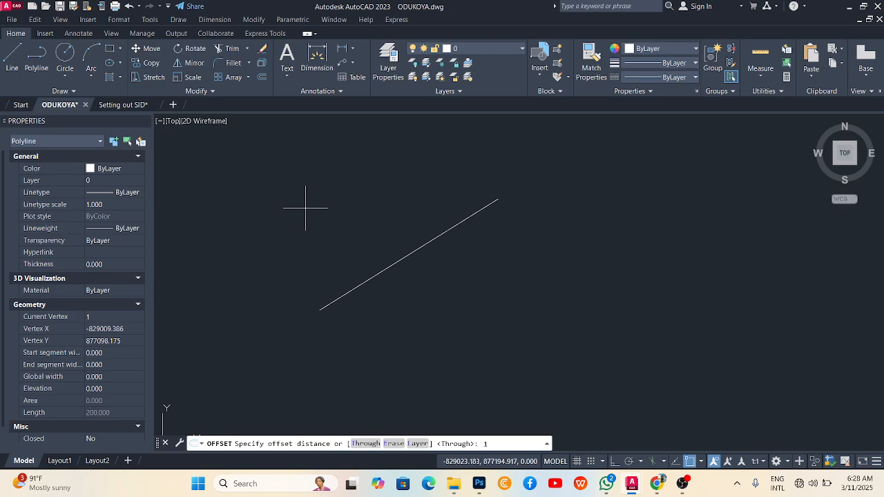
{"action": "type", "text": "10"}
{"action": "key", "text": "Return"}
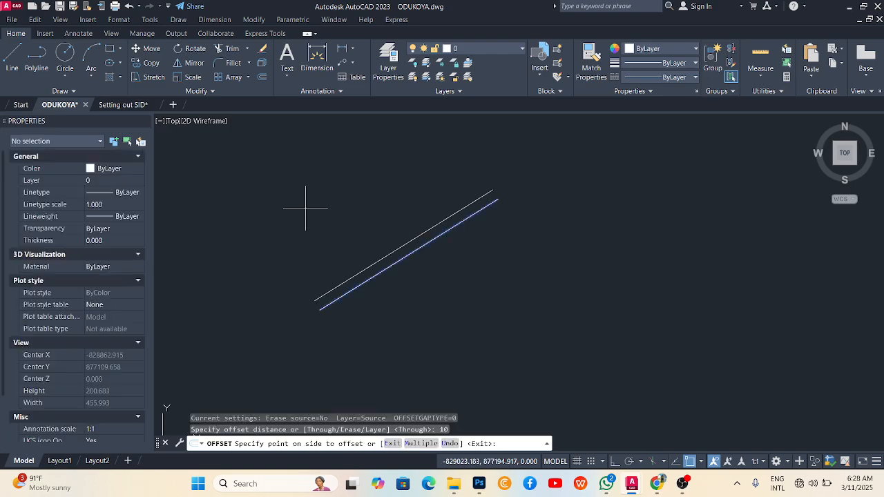
{"action": "left_click", "coordinate": [305, 207]}
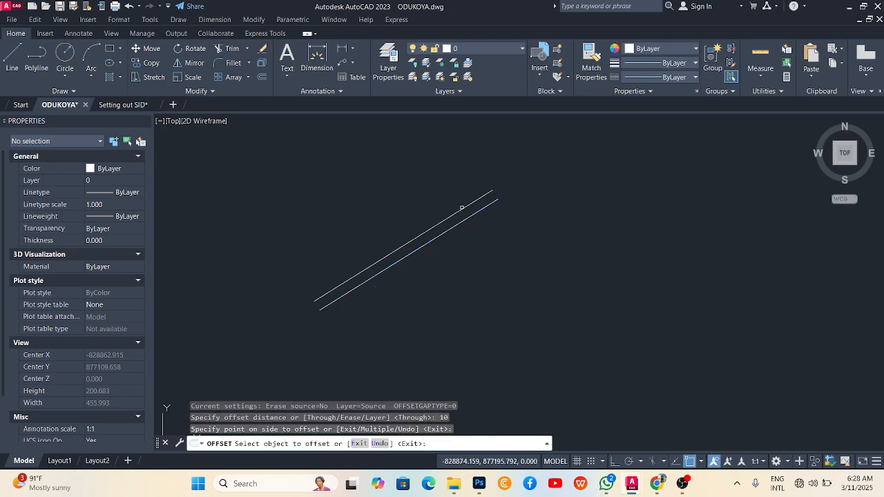
{"action": "key", "text": "Escape"}
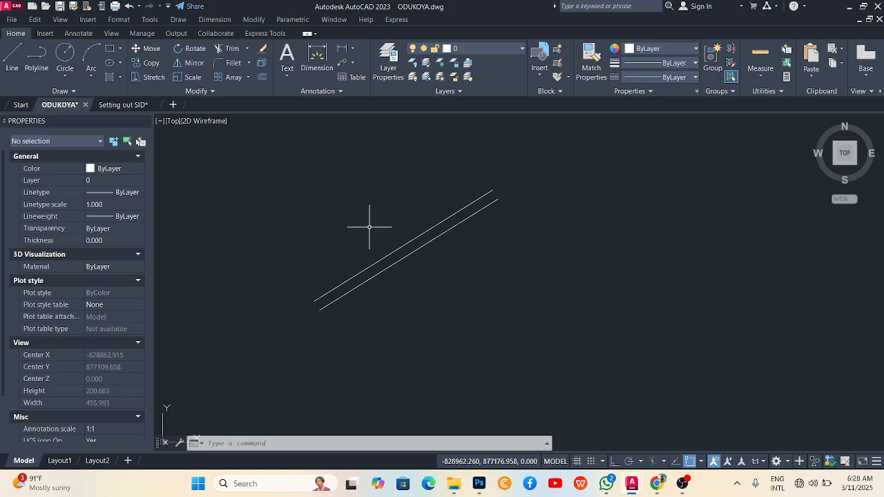
Offset both parallel lines outward by 30 units, the upper one to the upper left and the lower one to the lower right.
{"action": "type", "text": "o"}
{"action": "key", "text": "Return"}
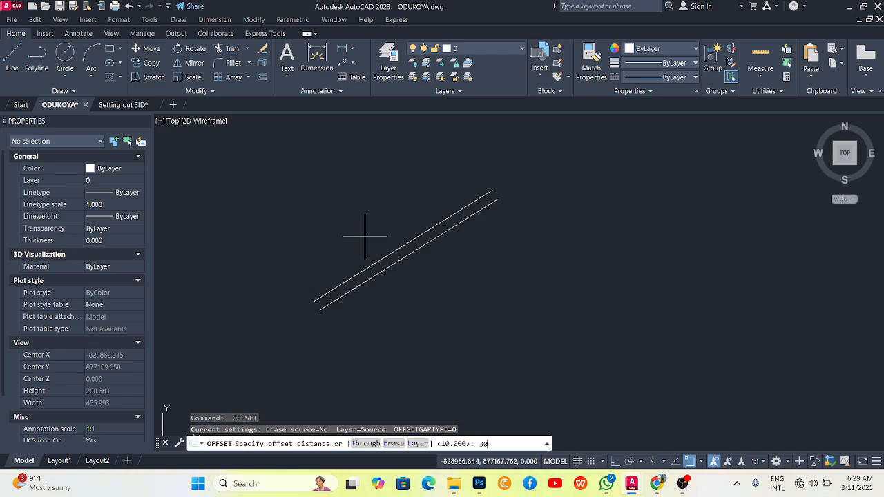
{"action": "key", "text": "Return"}
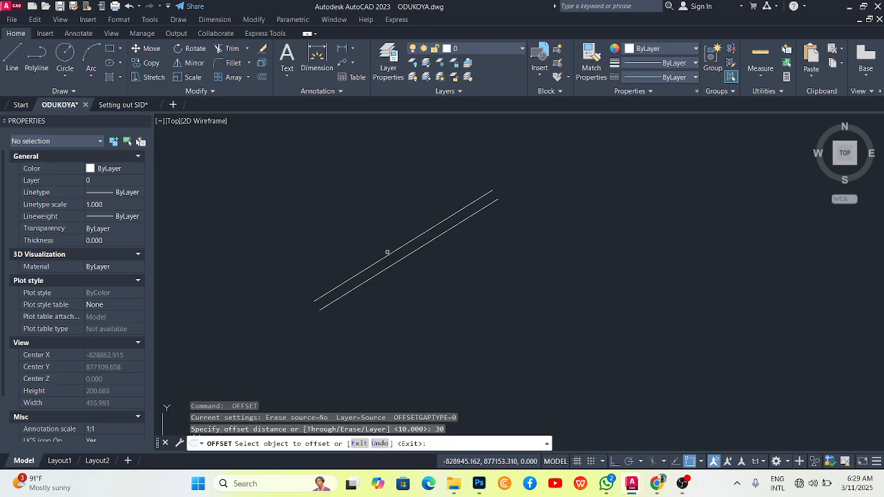
{"action": "left_click", "coordinate": [387, 254]}
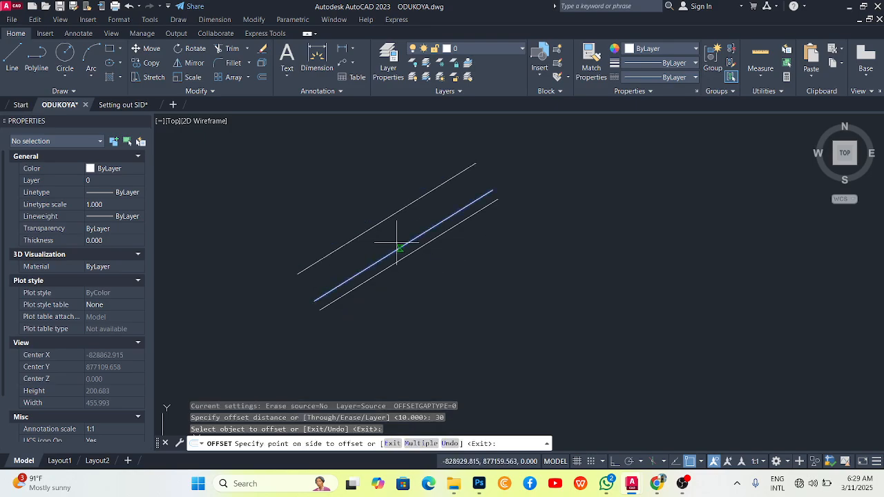
{"action": "left_click", "coordinate": [307, 149]}
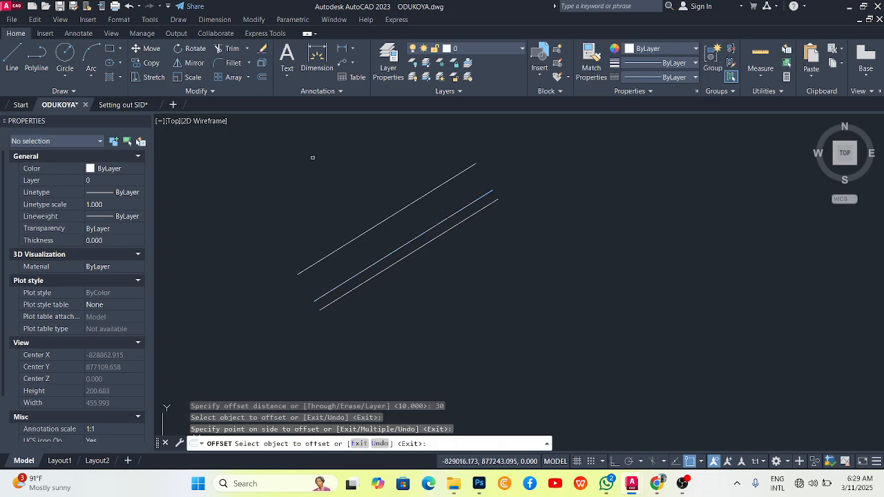
{"action": "left_click", "coordinate": [423, 244]}
{"action": "left_click", "coordinate": [521, 360]}
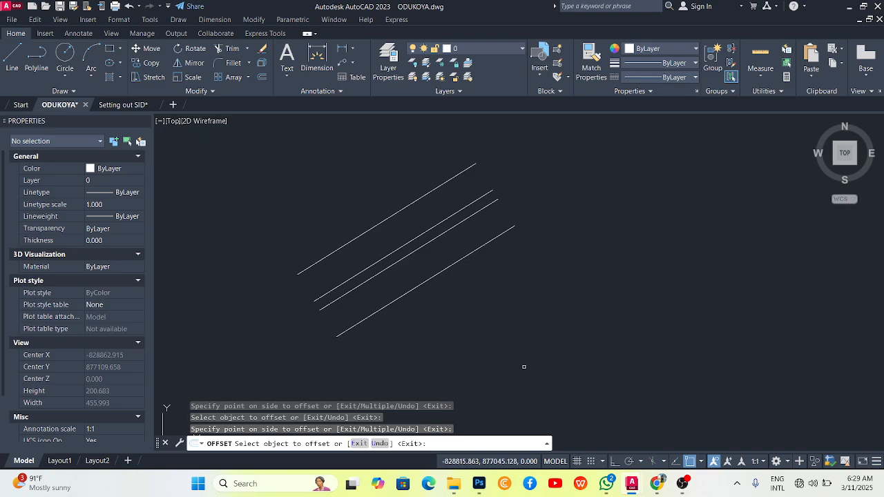
{"action": "key", "text": "Escape"}
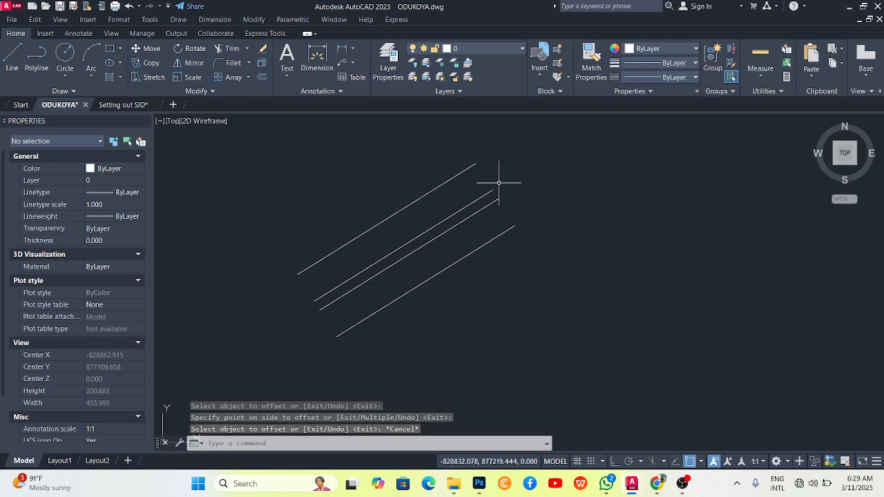
{"action": "scroll", "coordinate": [497, 187], "scroll_direction": "up", "scroll_amount": 2}
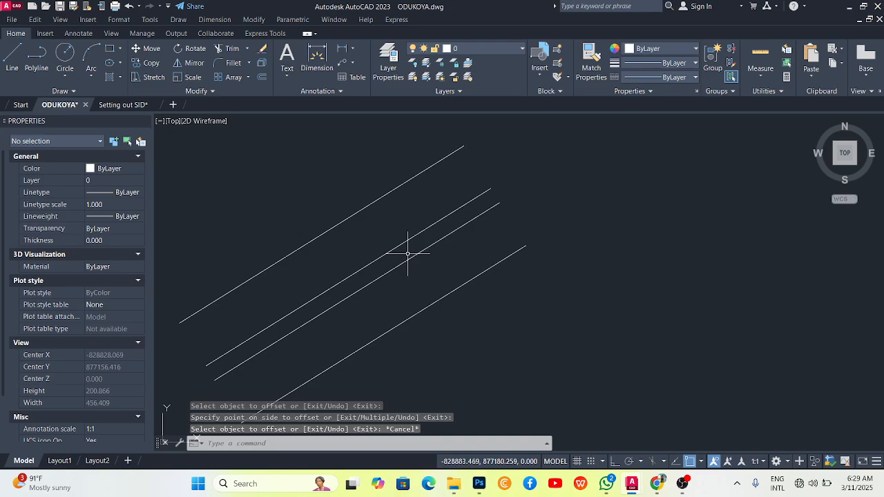
{"action": "left_click", "coordinate": [459, 205]}
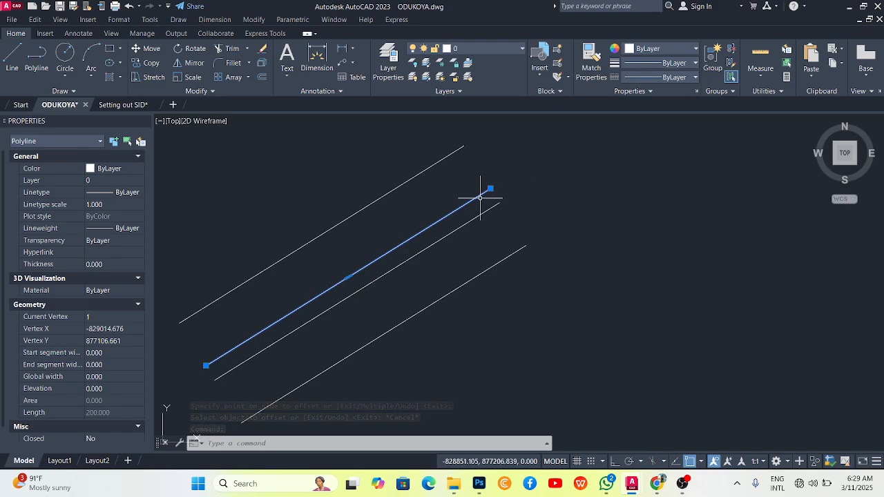
{"action": "key", "text": "Escape"}
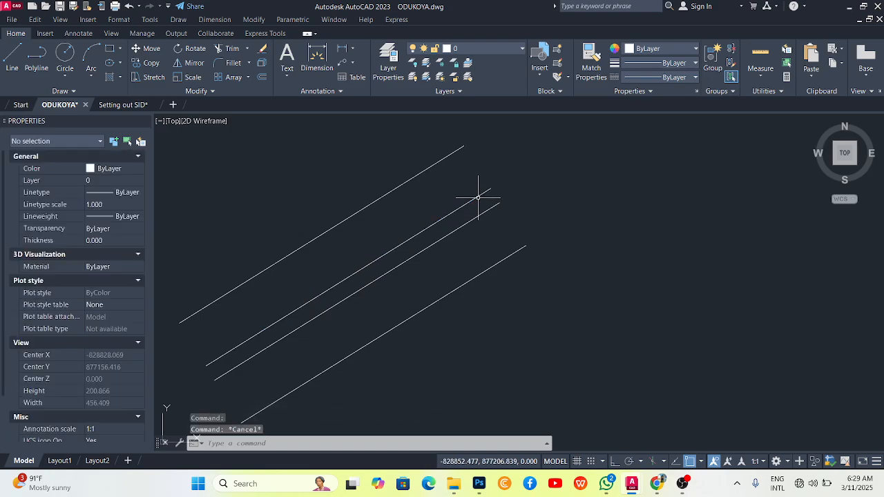
{"action": "left_click", "coordinate": [477, 197]}
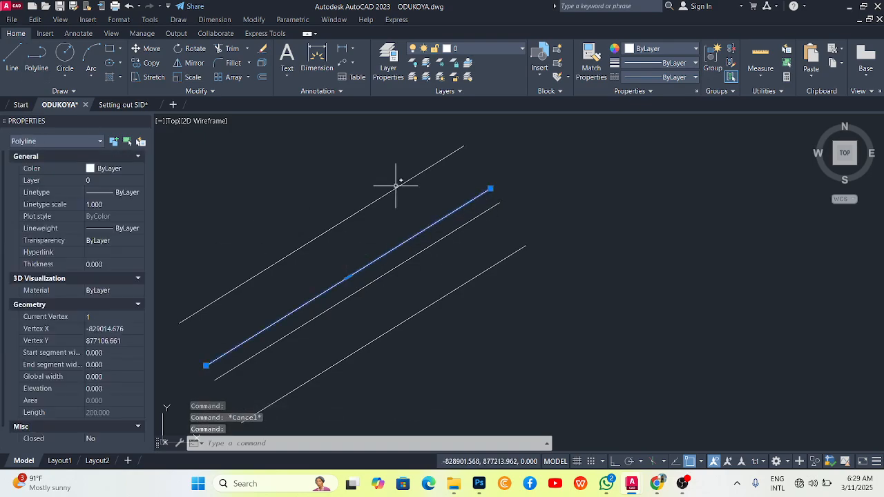
{"action": "key", "text": "Escape"}
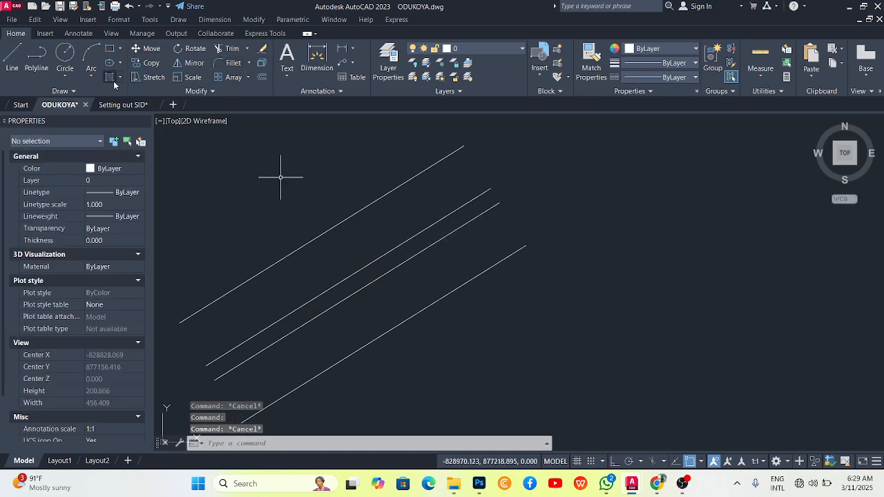
Trace the upper of the two middle lines with a polyline, then add an arc to the neighbouring line's upper-right end.
{"action": "left_click", "coordinate": [29, 55]}
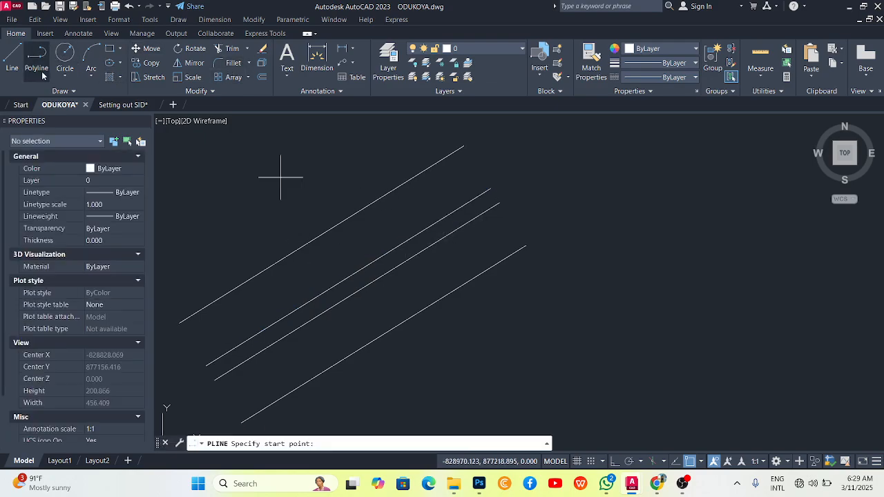
{"action": "left_click", "coordinate": [206, 365]}
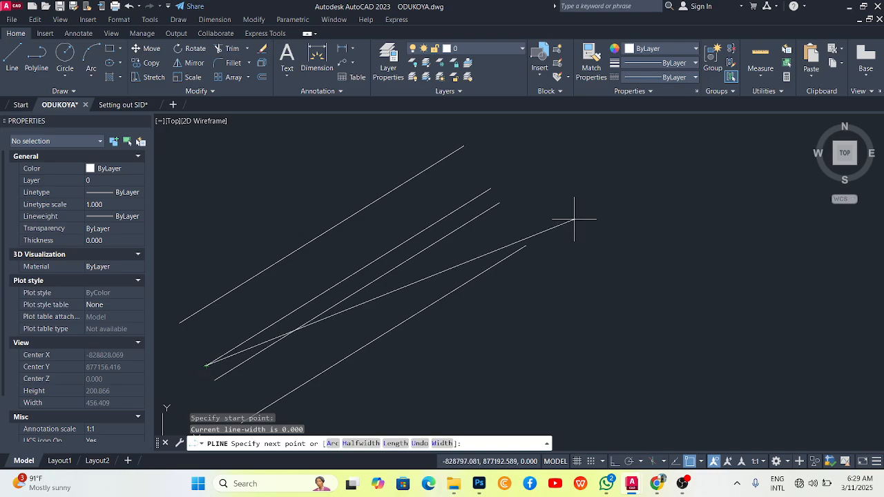
{"action": "left_click", "coordinate": [490, 188]}
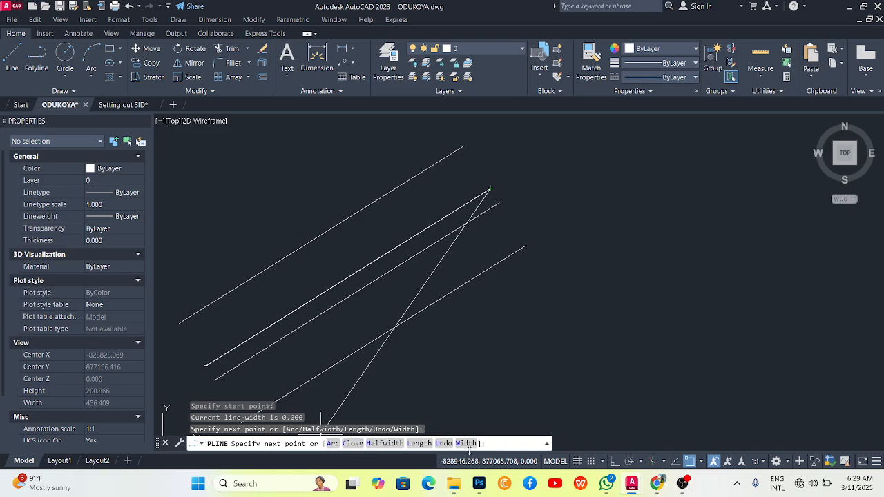
{"action": "left_click", "coordinate": [333, 444]}
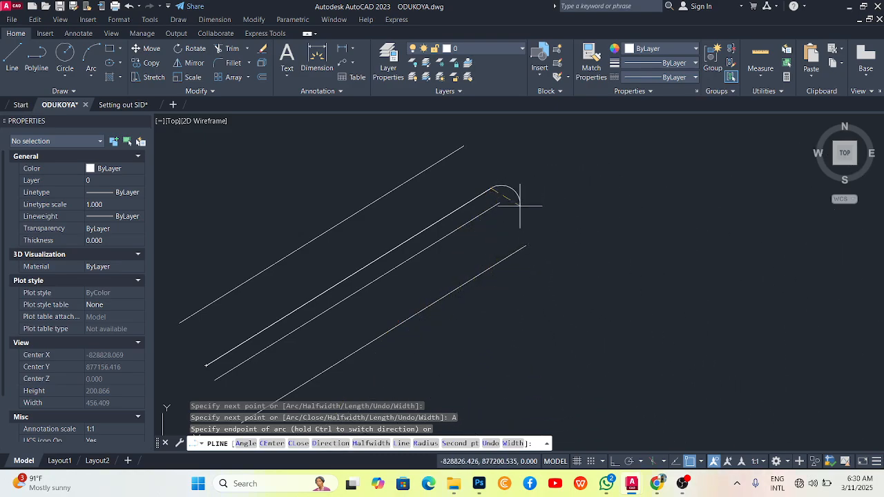
{"action": "scroll", "coordinate": [516, 200], "scroll_direction": "up", "scroll_amount": 5}
{"action": "scroll", "coordinate": [430, 175], "scroll_direction": "up", "scroll_amount": 3}
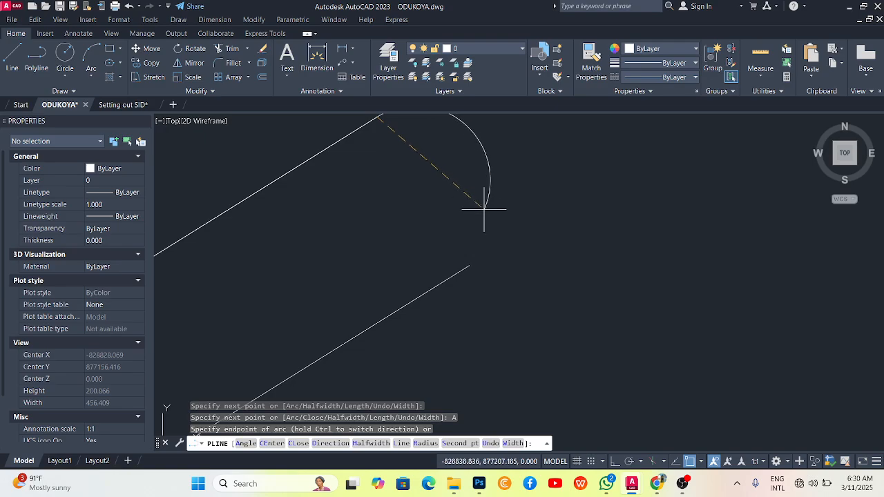
{"action": "left_click", "coordinate": [469, 265]}
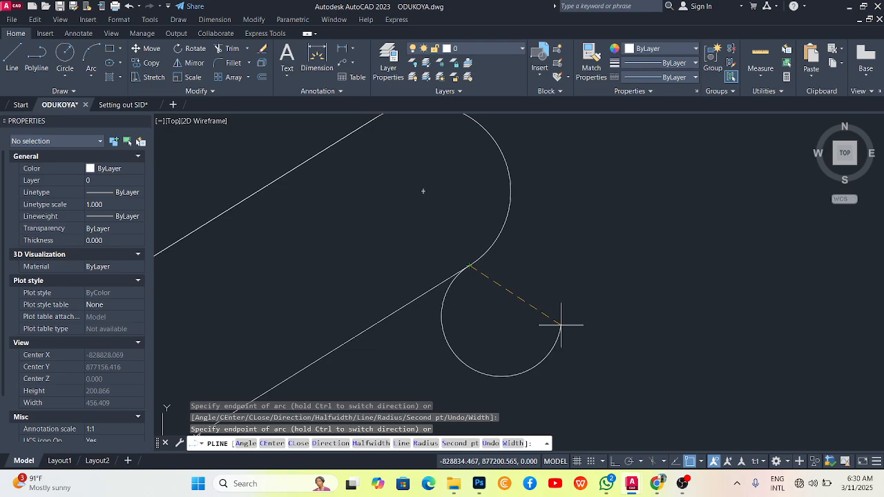
Continue the polyline with a freehand chain of arcs looping around the upper right and back across the parallel lines, and end it.
{"action": "scroll", "coordinate": [594, 325], "scroll_direction": "down", "scroll_amount": 3}
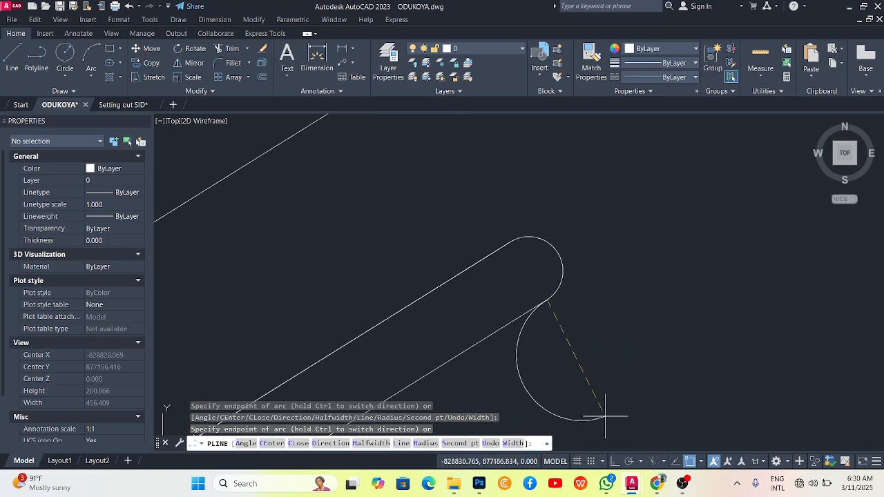
{"action": "scroll", "coordinate": [580, 317], "scroll_direction": "down", "scroll_amount": 3}
{"action": "scroll", "coordinate": [586, 350], "scroll_direction": "up", "scroll_amount": 2}
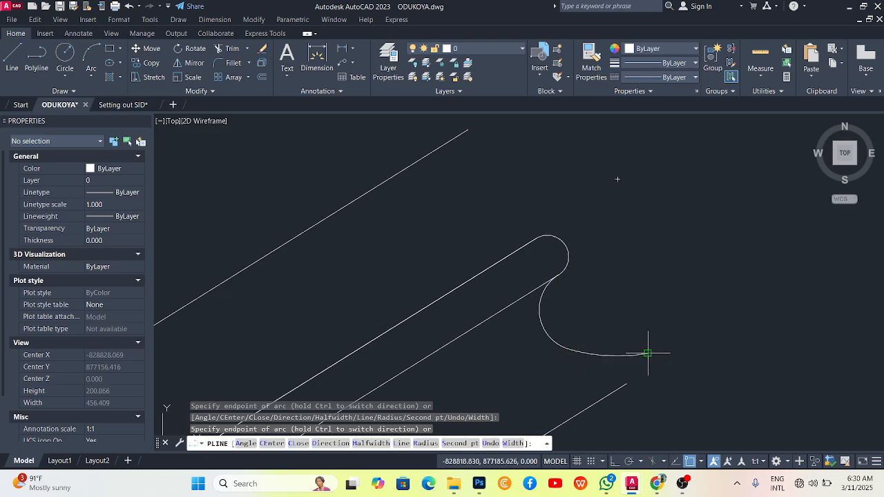
{"action": "left_click", "coordinate": [696, 293]}
{"action": "left_click", "coordinate": [757, 159]}
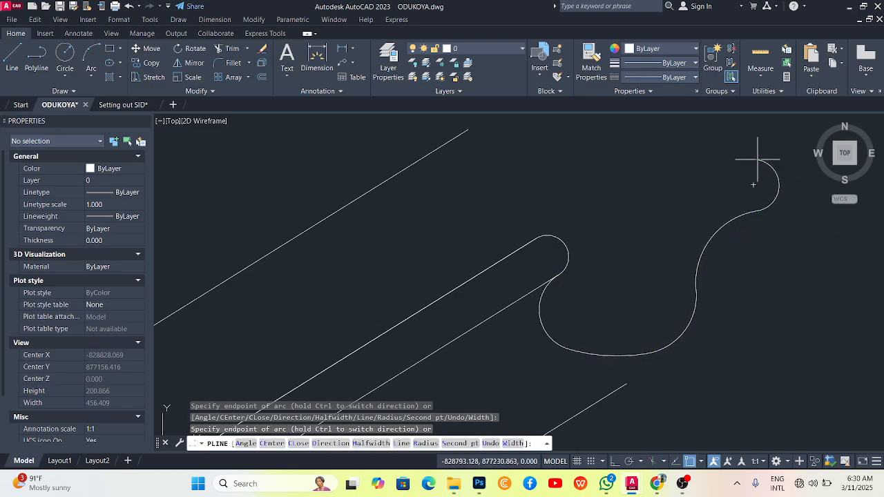
{"action": "left_click", "coordinate": [638, 128]}
{"action": "left_click", "coordinate": [556, 190]}
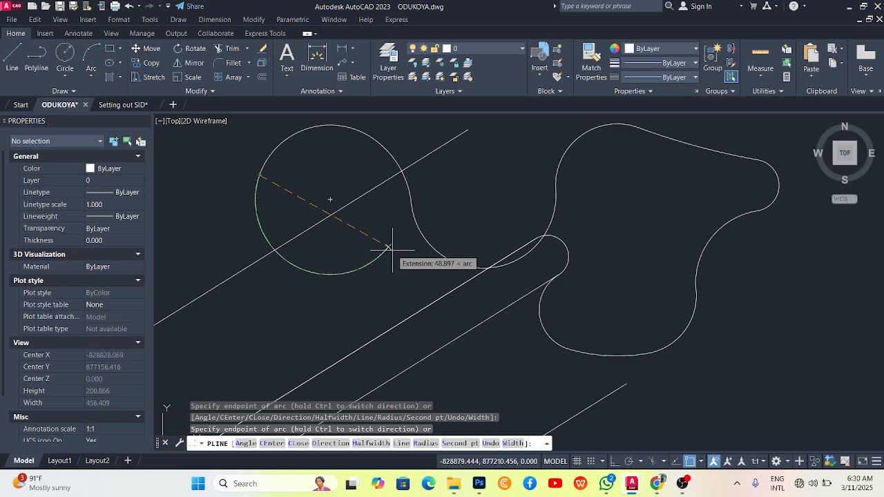
{"action": "key", "text": "Escape"}
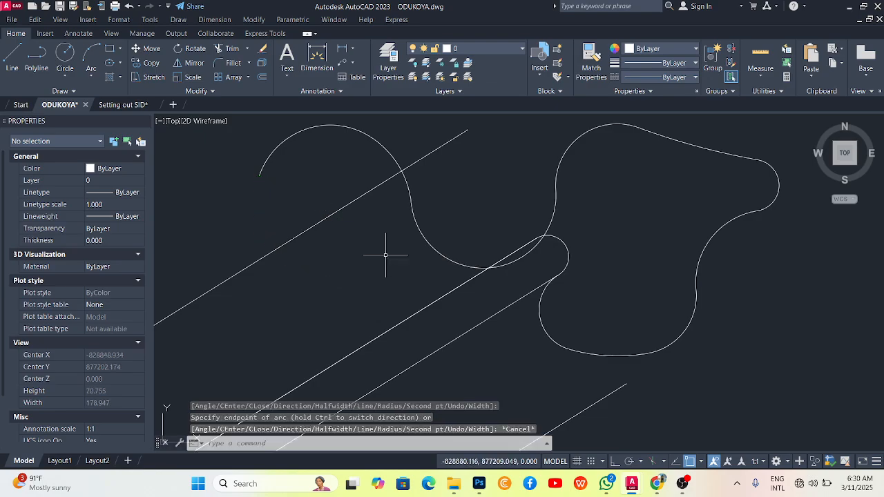
Select the traced polyline with the freehand arcs and erase it.
{"action": "left_click", "coordinate": [427, 309]}
{"action": "scroll", "coordinate": [483, 245], "scroll_direction": "down", "scroll_amount": 4}
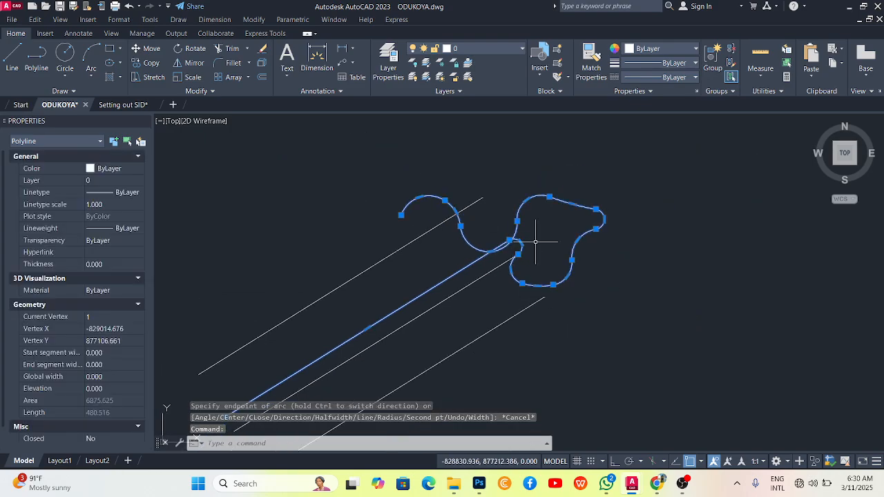
{"action": "scroll", "coordinate": [345, 324], "scroll_direction": "down", "scroll_amount": 2}
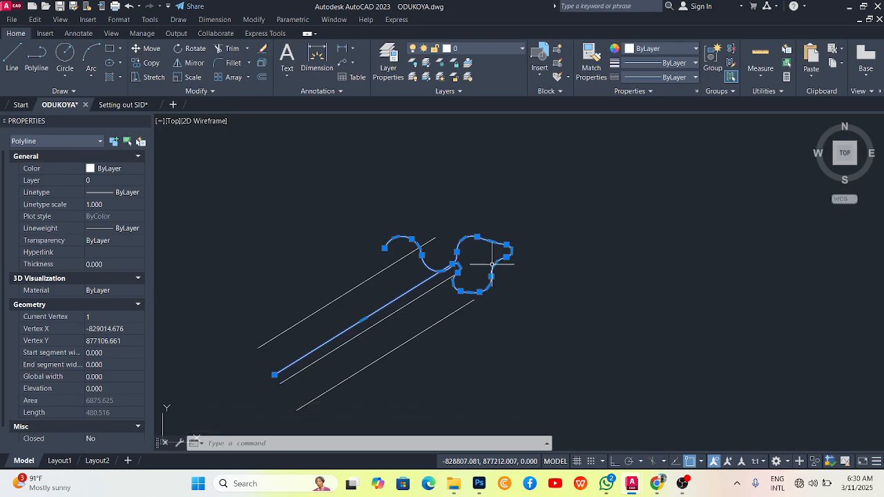
{"action": "key", "text": "Delete"}
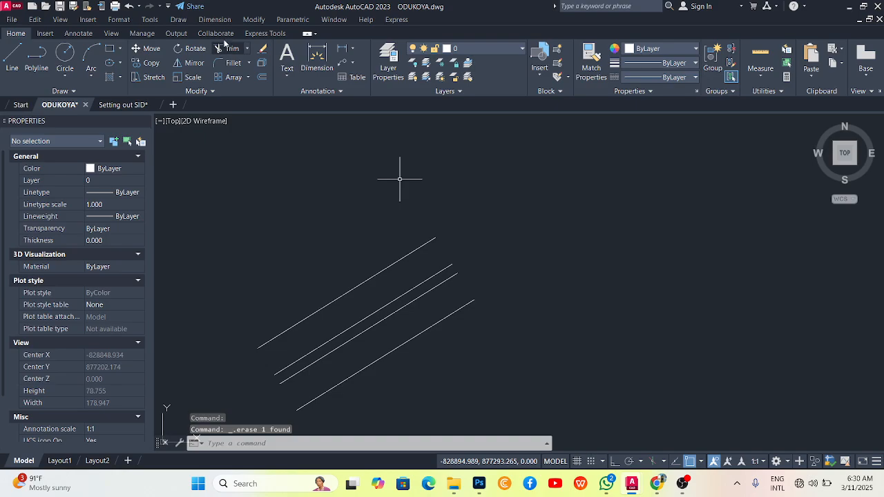
Switch to the Setting out SID drawing and examine the floor plan's outer edge and its rounded Beam 1 corner.
{"action": "key", "text": "ctrl+Tab"}
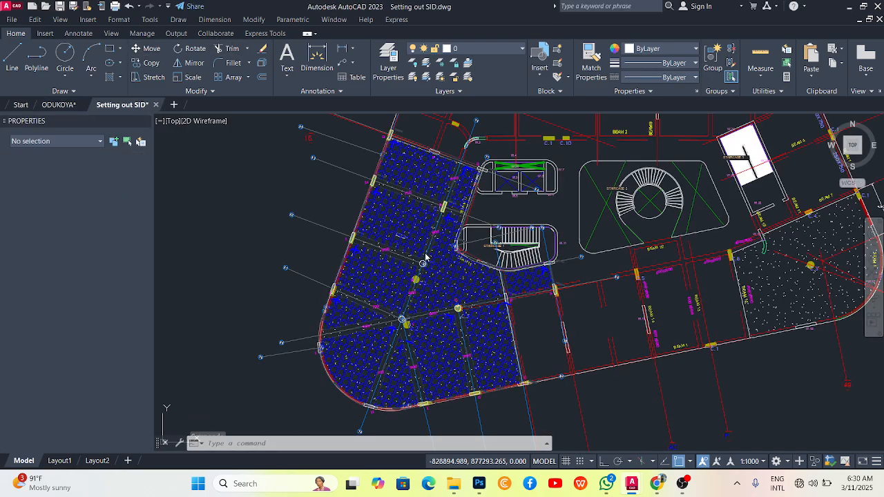
{"action": "scroll", "coordinate": [401, 269], "scroll_direction": "down", "scroll_amount": 4}
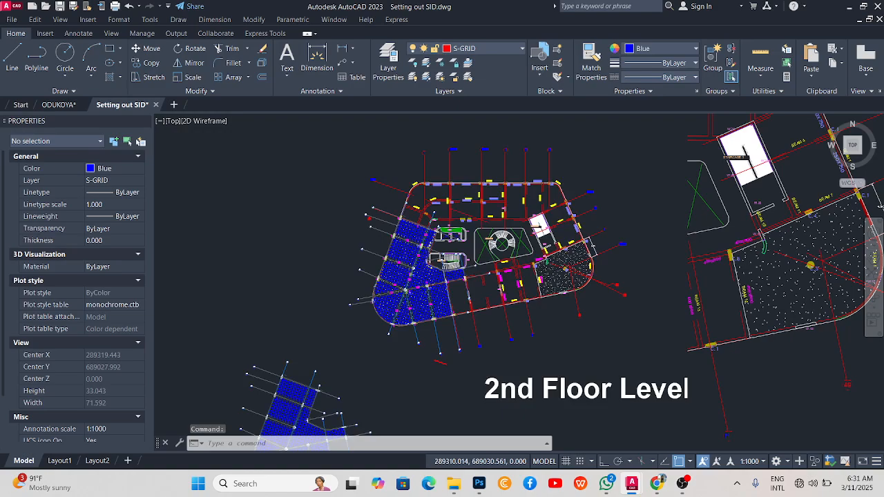
{"action": "scroll", "coordinate": [474, 185], "scroll_direction": "up", "scroll_amount": 2}
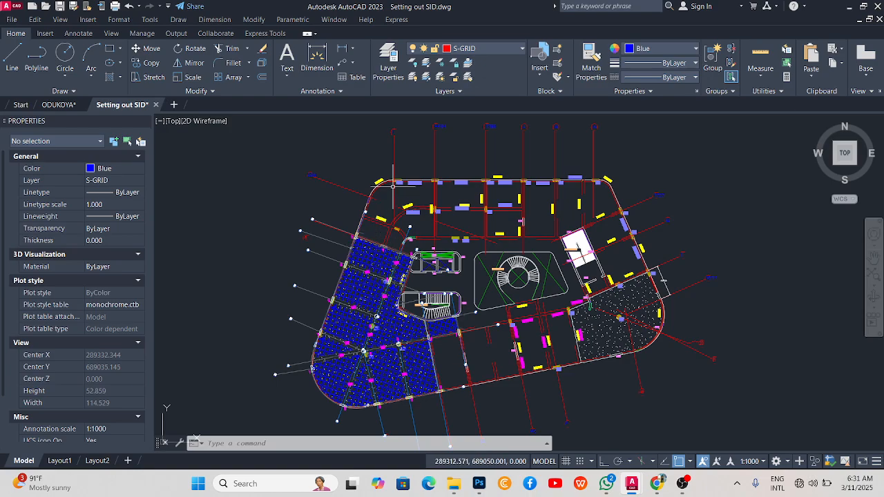
{"action": "scroll", "coordinate": [388, 183], "scroll_direction": "up", "scroll_amount": 4}
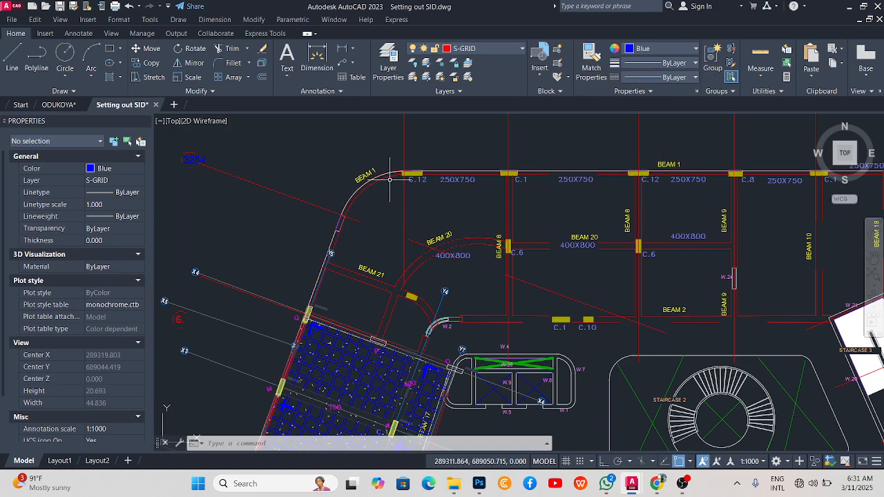
{"action": "scroll", "coordinate": [364, 201], "scroll_direction": "down", "scroll_amount": 2}
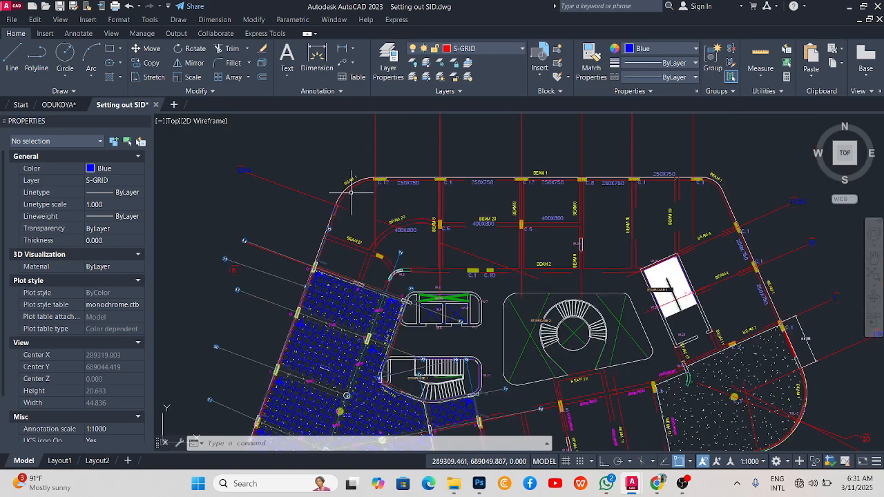
Draw a straight polyline segment along the plan's upper outer edge, from column C.12 to the curve start beside corner column C.1.
{"action": "left_click", "coordinate": [40, 59]}
{"action": "scroll", "coordinate": [385, 178], "scroll_direction": "up", "scroll_amount": 4}
{"action": "scroll", "coordinate": [385, 178], "scroll_direction": "up", "scroll_amount": 10}
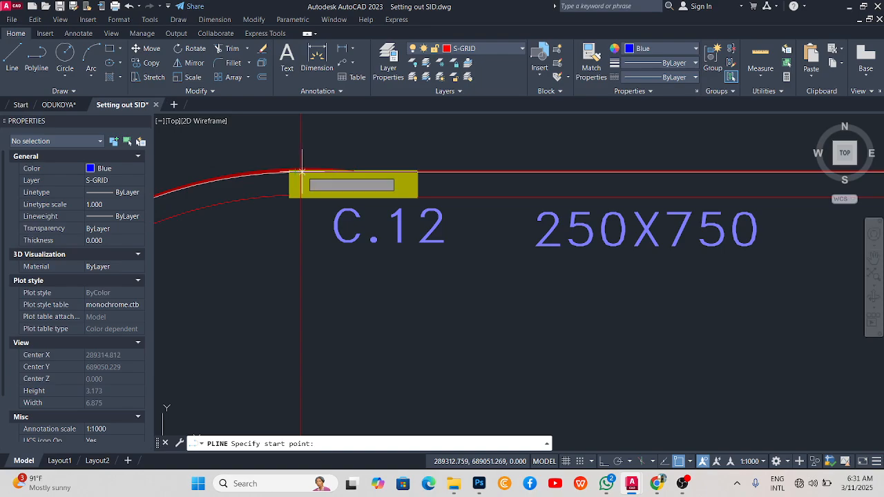
{"action": "left_click", "coordinate": [301, 171]}
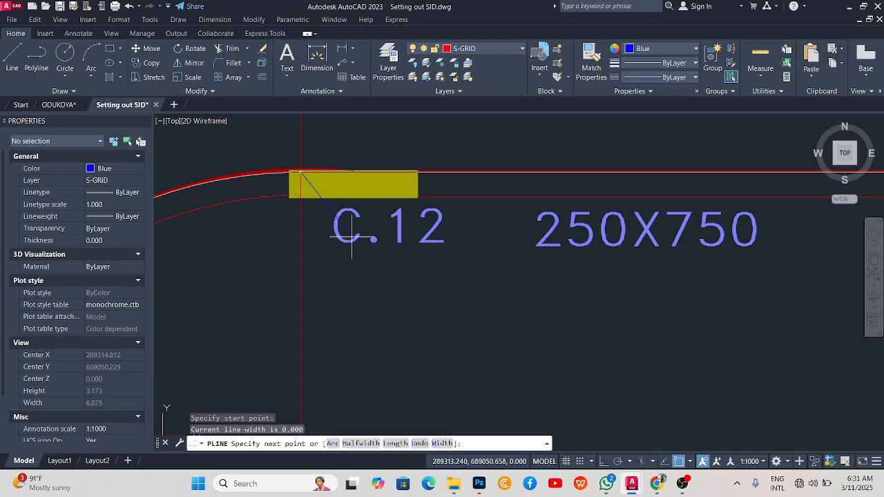
{"action": "scroll", "coordinate": [276, 191], "scroll_direction": "down", "scroll_amount": 8}
{"action": "scroll", "coordinate": [341, 176], "scroll_direction": "down", "scroll_amount": 4}
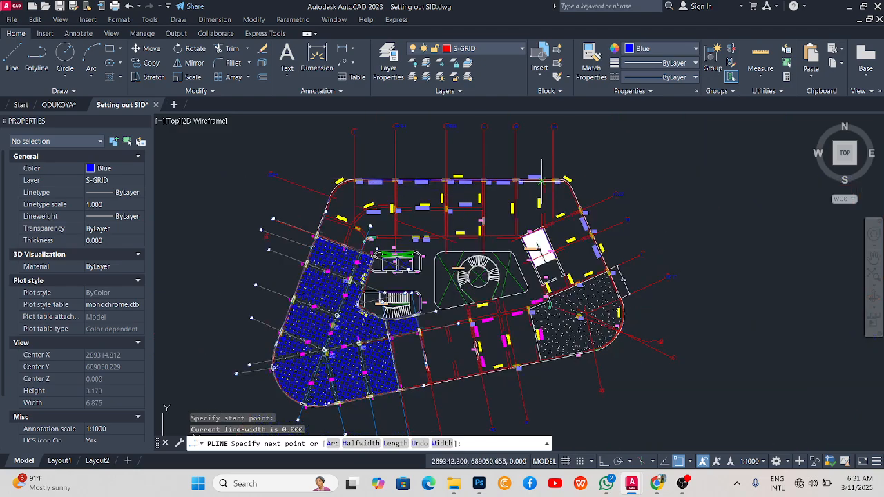
{"action": "scroll", "coordinate": [511, 194], "scroll_direction": "up", "scroll_amount": 8}
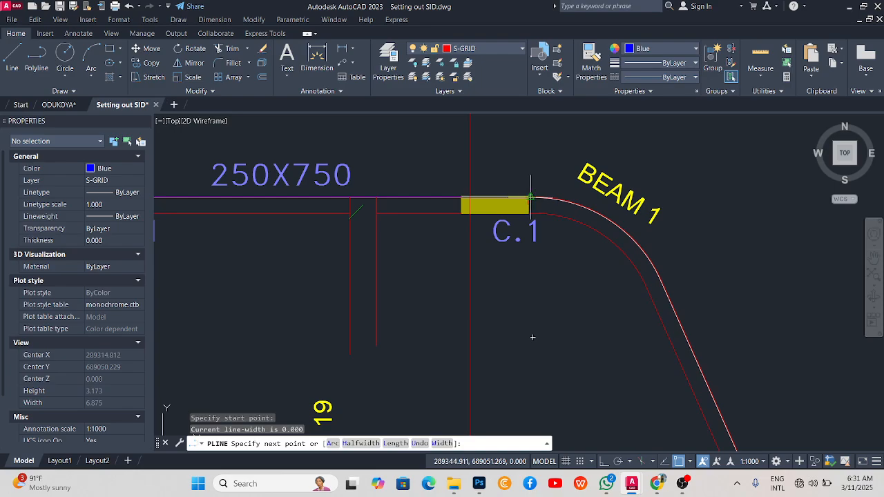
{"action": "left_click", "coordinate": [532, 198]}
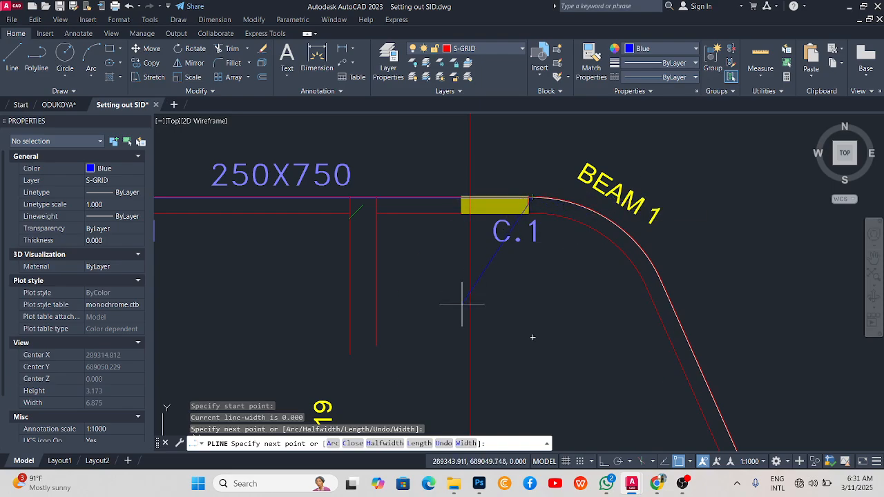
Switch the polyline to arc segments and trace the rounded Beam 1 corner to the start of the slanted straight edge.
{"action": "left_click", "coordinate": [332, 443]}
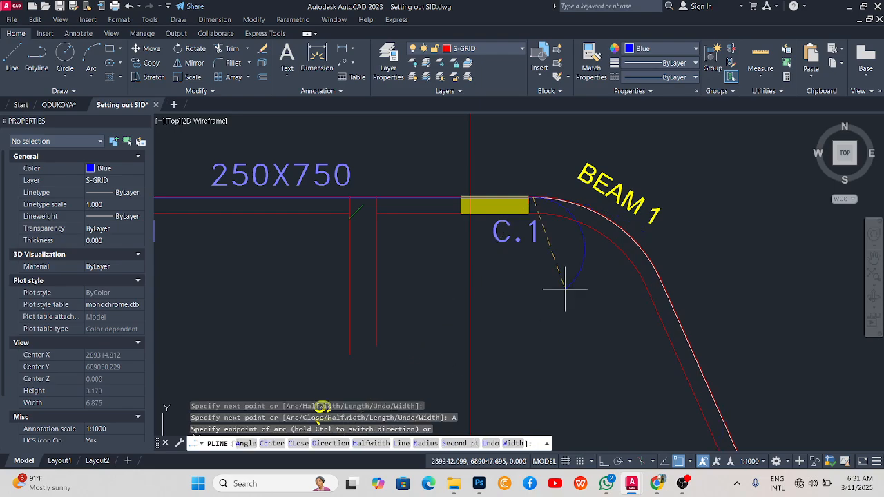
{"action": "scroll", "coordinate": [550, 193], "scroll_direction": "up", "scroll_amount": 4}
{"action": "left_click", "coordinate": [546, 213]}
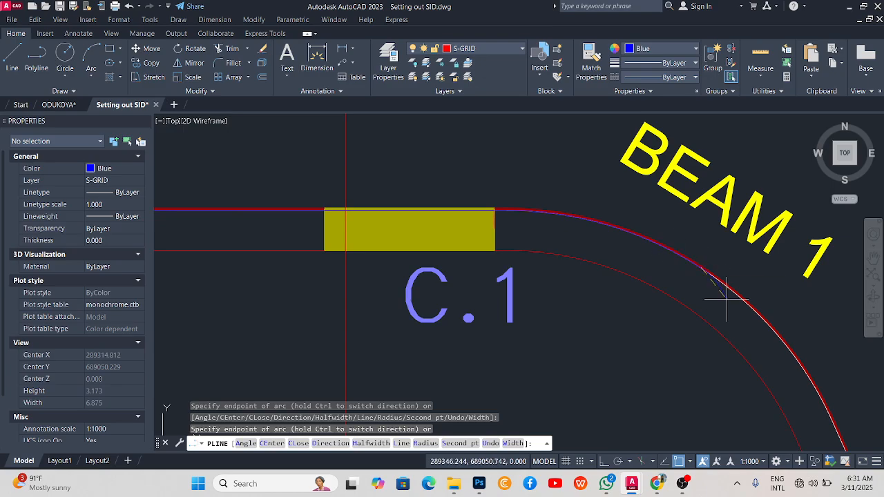
{"action": "scroll", "coordinate": [642, 242], "scroll_direction": "down", "scroll_amount": 3}
{"action": "scroll", "coordinate": [664, 257], "scroll_direction": "up", "scroll_amount": 3}
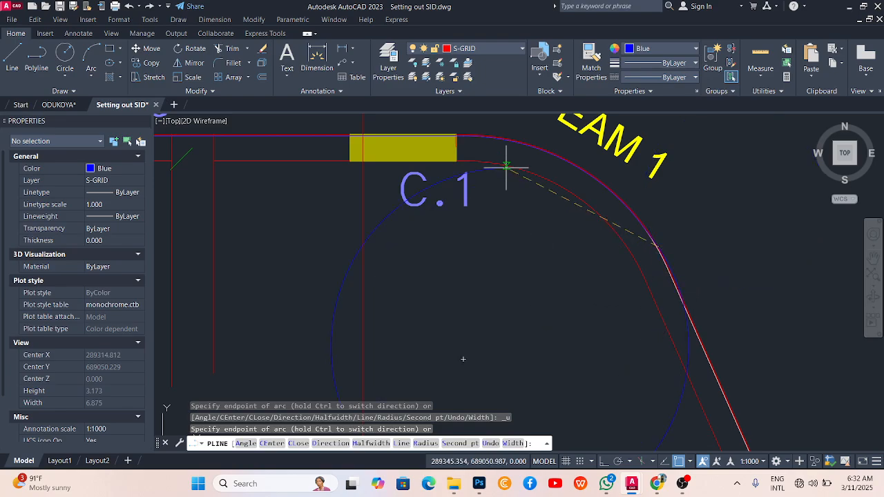
Examine the slanted Beam 1 edge from the rounded corner to the next curve near the 4.9138 dimension.
{"action": "scroll", "coordinate": [619, 244], "scroll_direction": "down", "scroll_amount": 5}
{"action": "scroll", "coordinate": [619, 244], "scroll_direction": "down", "scroll_amount": 2}
{"action": "scroll", "coordinate": [636, 225], "scroll_direction": "up", "scroll_amount": 12}
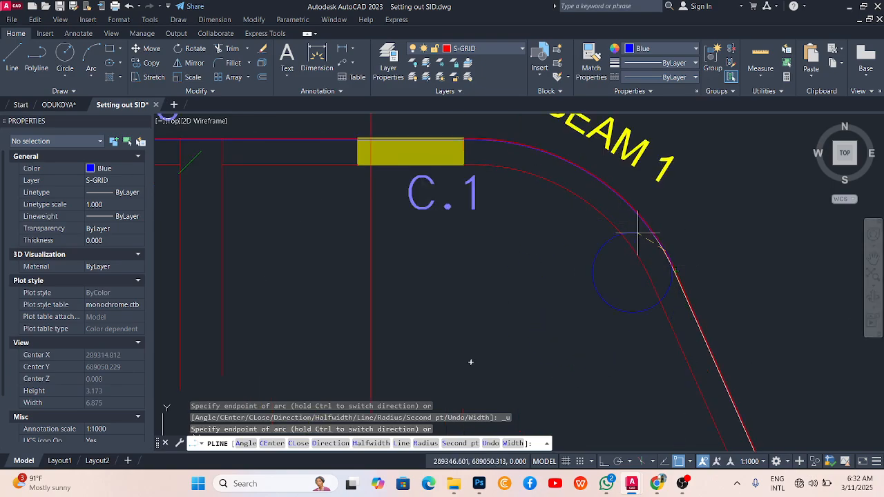
{"action": "scroll", "coordinate": [637, 241], "scroll_direction": "down", "scroll_amount": 10}
{"action": "scroll", "coordinate": [663, 336], "scroll_direction": "up", "scroll_amount": 10}
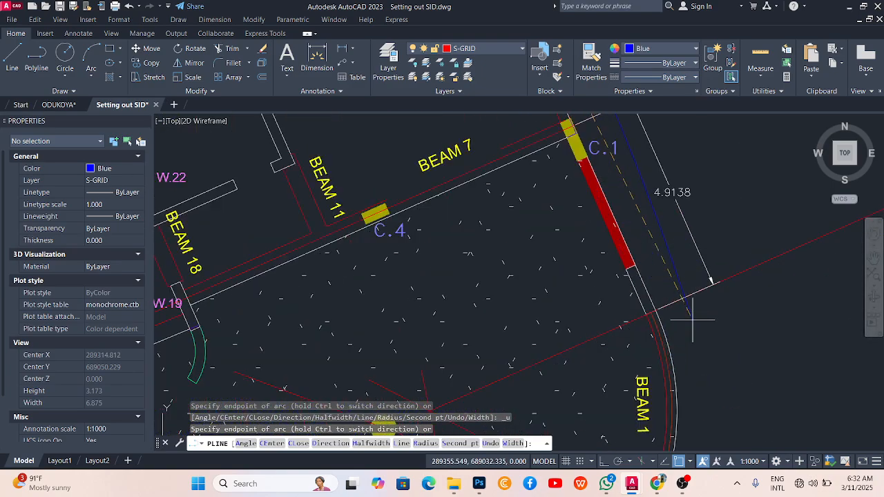
{"action": "scroll", "coordinate": [660, 271], "scroll_direction": "up", "scroll_amount": 3}
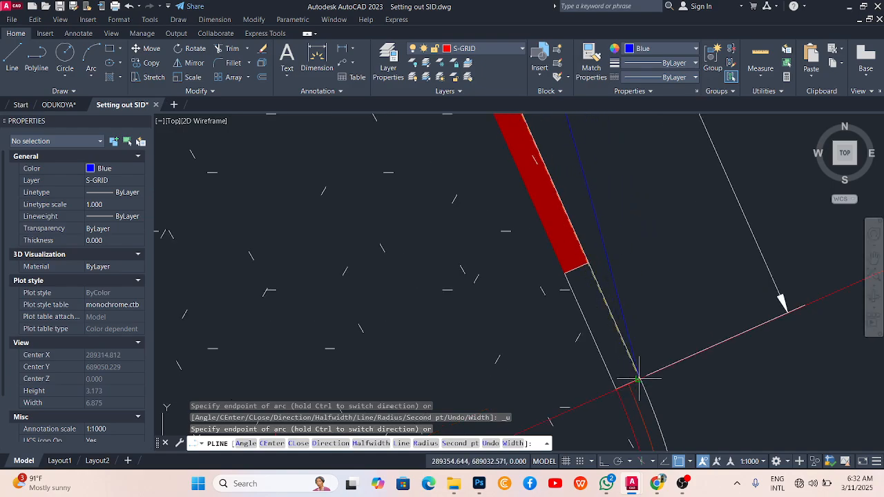
{"action": "scroll", "coordinate": [639, 379], "scroll_direction": "down", "scroll_amount": 10}
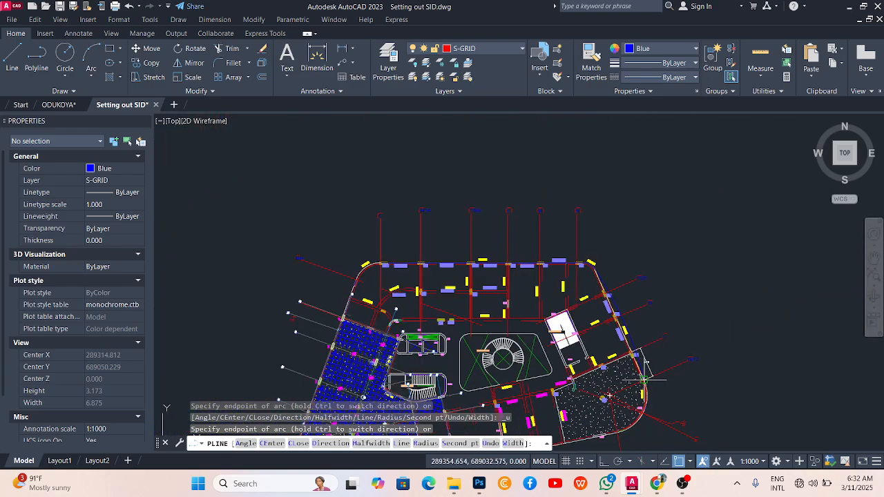
{"action": "scroll", "coordinate": [634, 343], "scroll_direction": "up", "scroll_amount": 4}
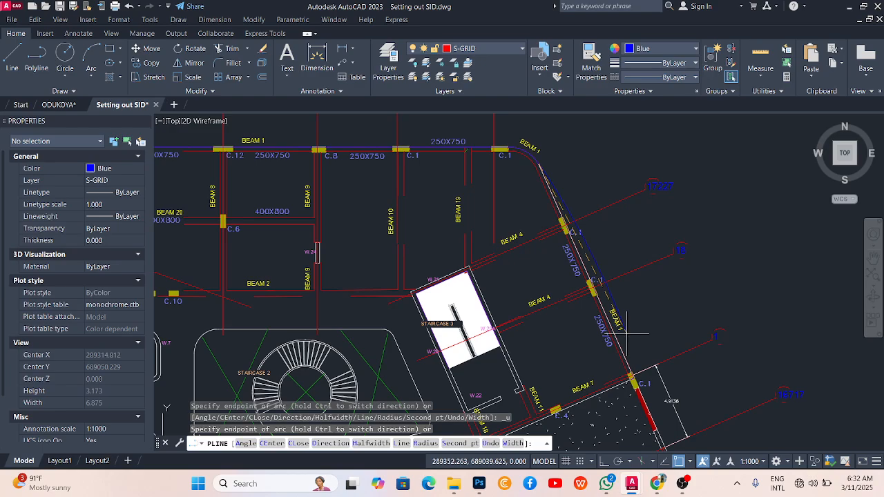
{"action": "scroll", "coordinate": [537, 165], "scroll_direction": "up", "scroll_amount": 2}
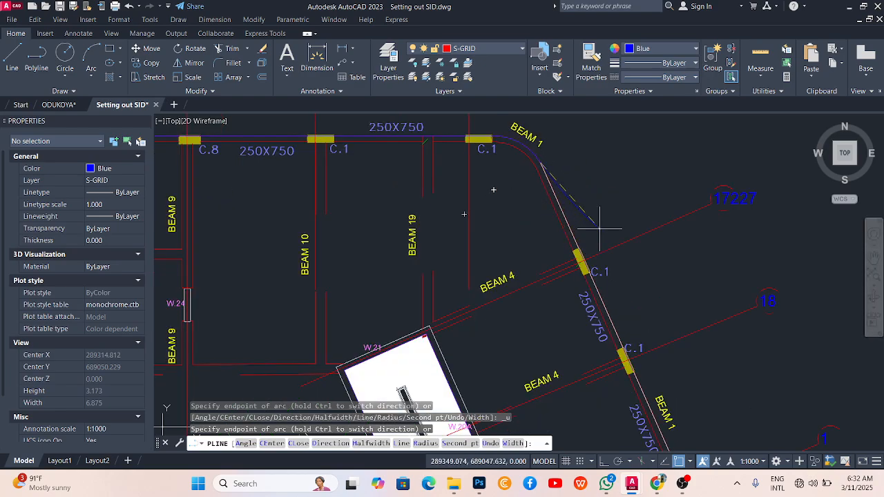
{"action": "scroll", "coordinate": [621, 248], "scroll_direction": "down", "scroll_amount": 2}
{"action": "scroll", "coordinate": [646, 321], "scroll_direction": "down", "scroll_amount": 2}
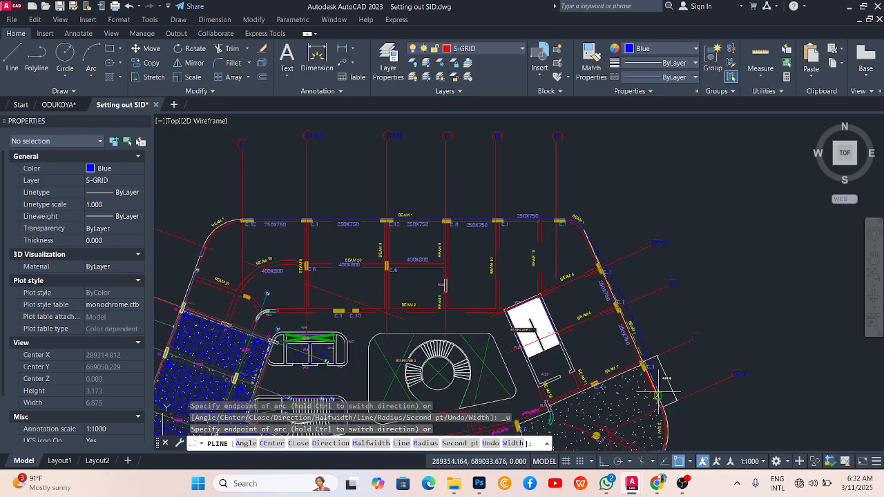
{"action": "scroll", "coordinate": [656, 390], "scroll_direction": "up", "scroll_amount": 2}
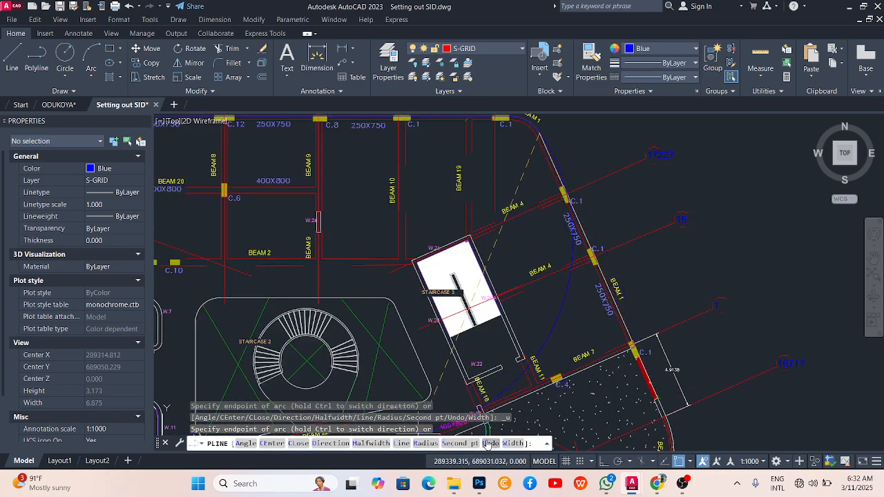
Switch the polyline to line segments and trace the slanted Beam 1 edge to the curve start at the 4.9138 dimension.
{"action": "left_click", "coordinate": [402, 443]}
{"action": "scroll", "coordinate": [647, 338], "scroll_direction": "down", "scroll_amount": 5}
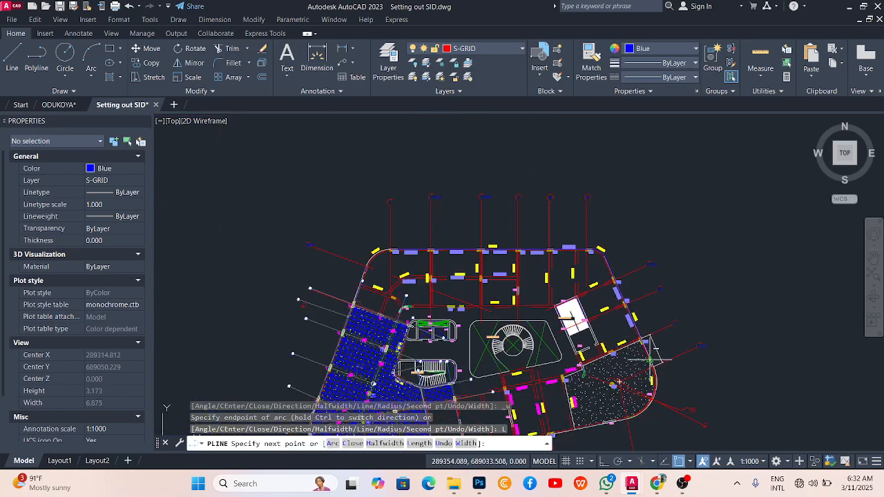
{"action": "scroll", "coordinate": [663, 349], "scroll_direction": "up", "scroll_amount": 12}
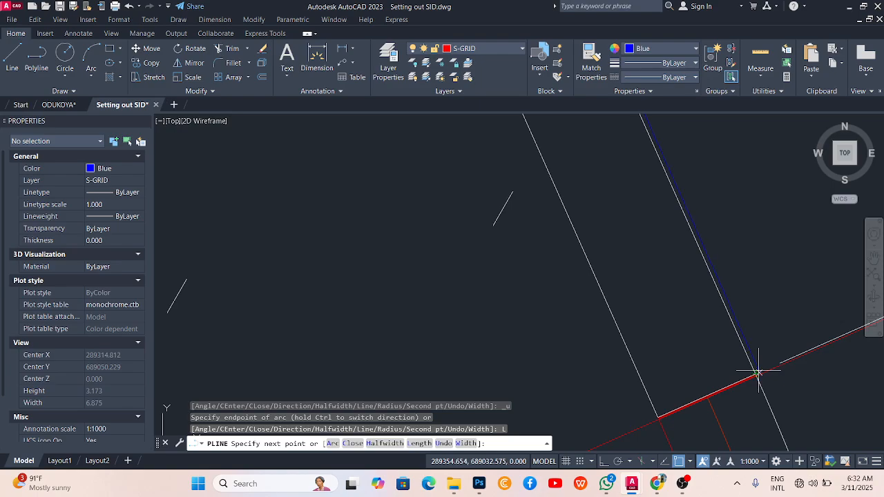
{"action": "left_click", "coordinate": [758, 372]}
Switch the polyline to arc segments and trace the curved Beam 1 edge from the 4.9138 dimension to window W.17.
{"action": "scroll", "coordinate": [681, 203], "scroll_direction": "down", "scroll_amount": 5}
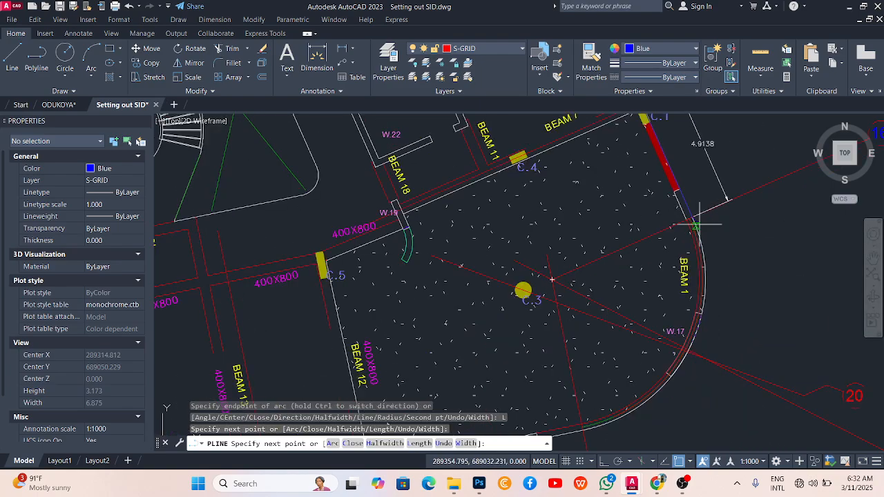
{"action": "left_click", "coordinate": [331, 443]}
{"action": "scroll", "coordinate": [702, 199], "scroll_direction": "up", "scroll_amount": 5}
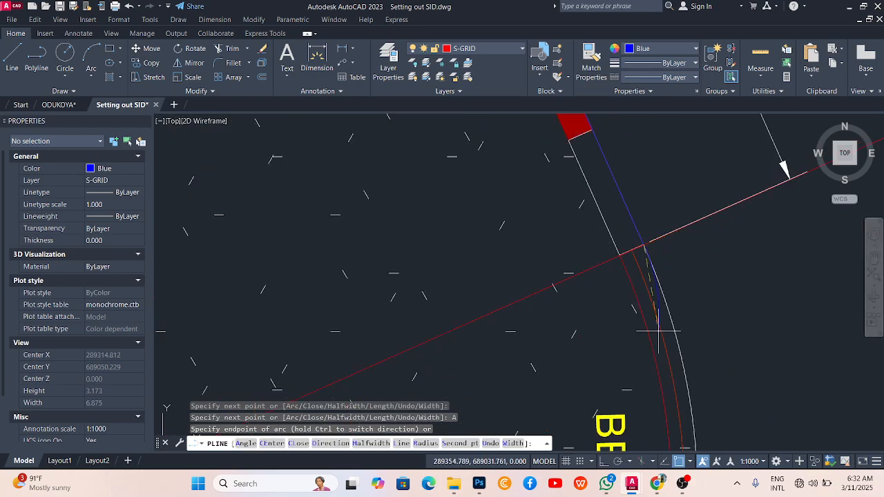
{"action": "left_click", "coordinate": [663, 294]}
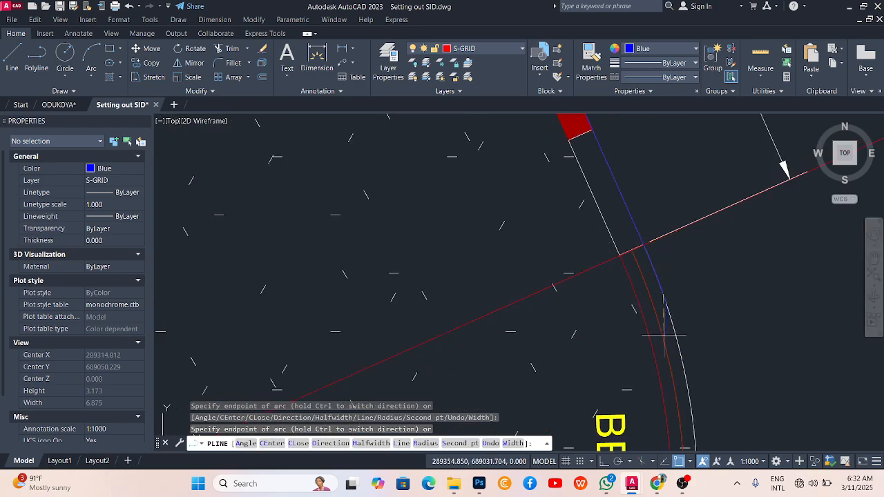
{"action": "left_click", "coordinate": [676, 345]}
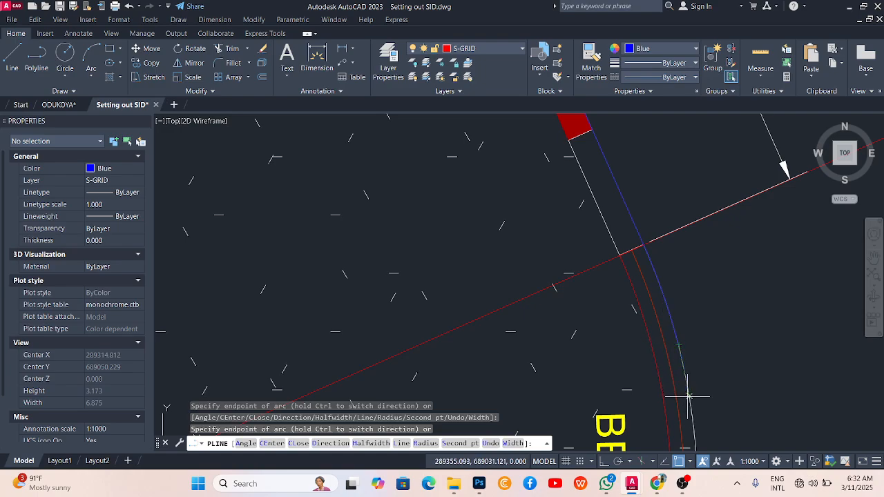
{"action": "scroll", "coordinate": [697, 272], "scroll_direction": "down", "scroll_amount": 5}
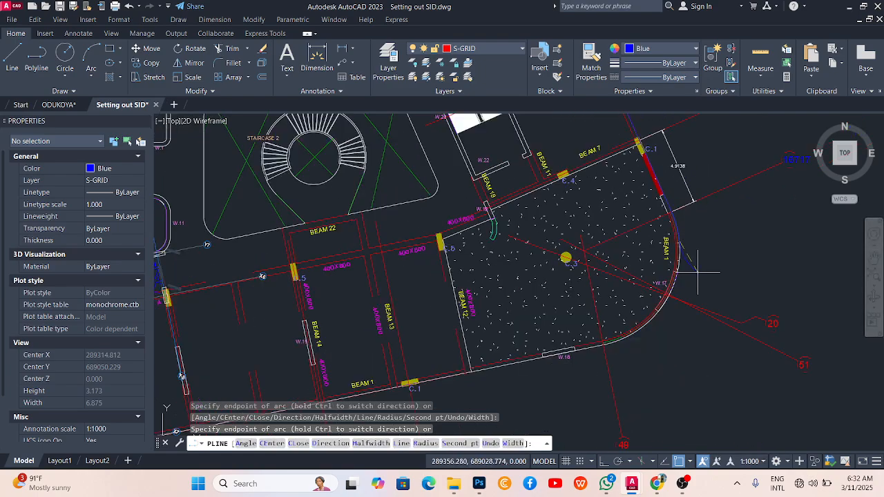
{"action": "scroll", "coordinate": [697, 272], "scroll_direction": "up", "scroll_amount": 5}
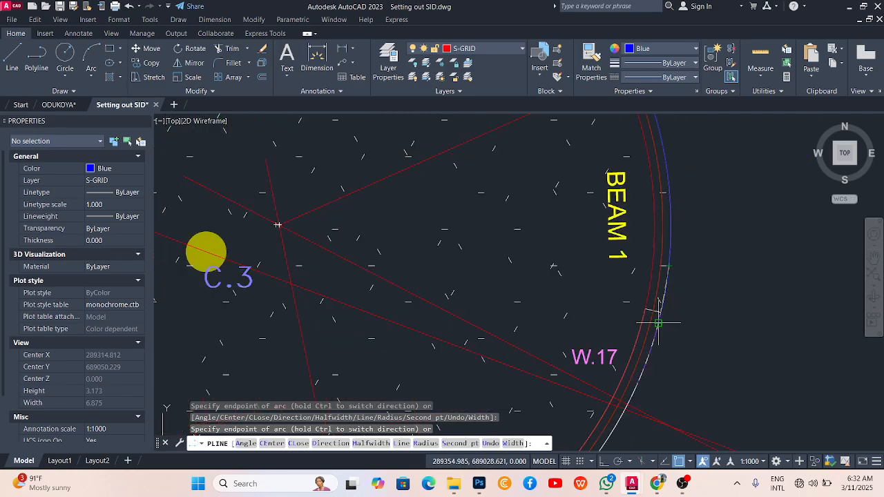
Continue the arc segments along the outer curve from window W.17 to the start of the straight edge beside W.18.
{"action": "scroll", "coordinate": [661, 274], "scroll_direction": "down", "scroll_amount": 5}
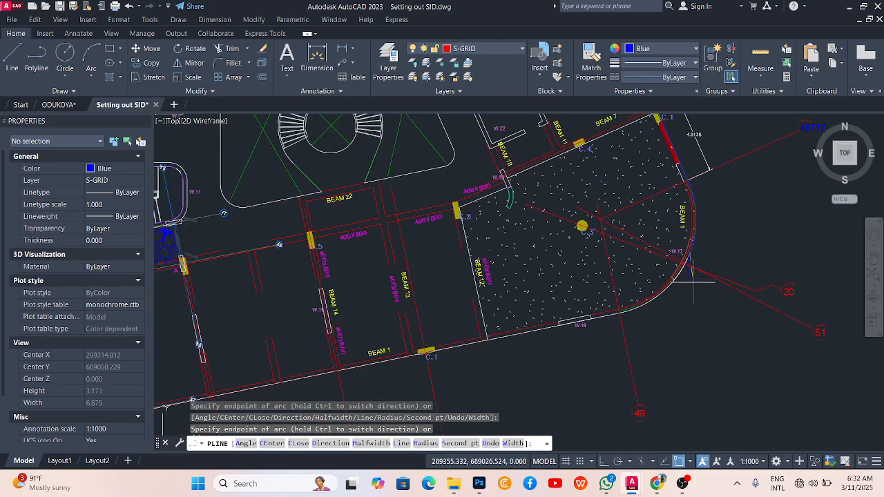
{"action": "scroll", "coordinate": [692, 281], "scroll_direction": "up", "scroll_amount": 6}
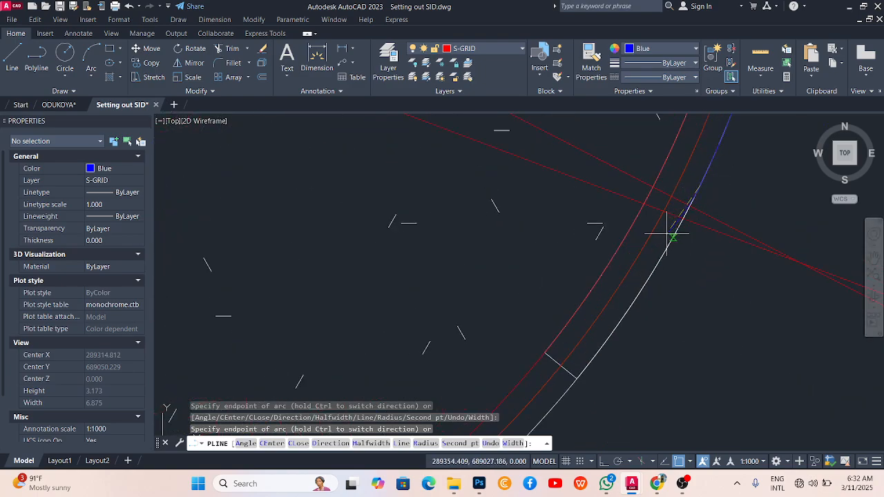
{"action": "left_click", "coordinate": [670, 240]}
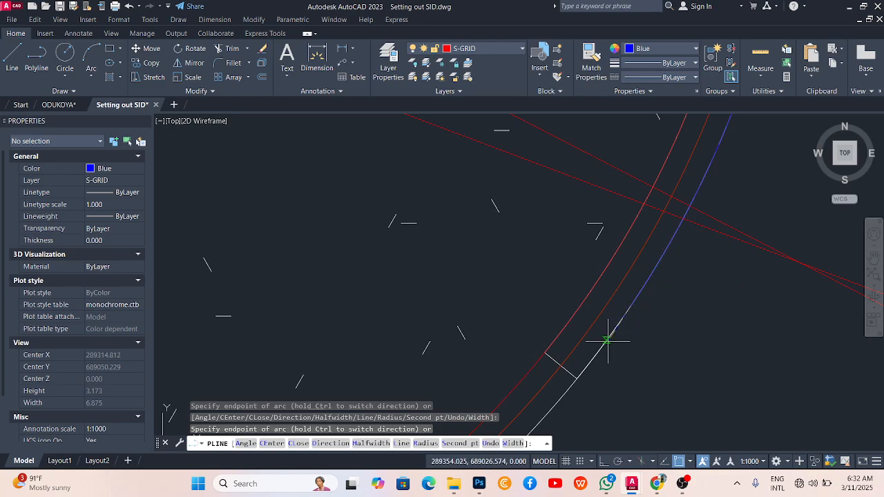
{"action": "scroll", "coordinate": [666, 202], "scroll_direction": "down", "scroll_amount": 3}
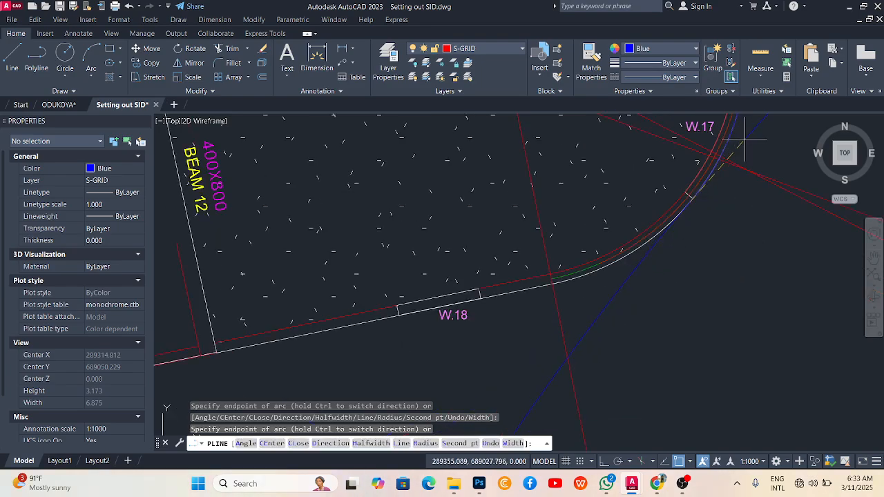
{"action": "scroll", "coordinate": [669, 204], "scroll_direction": "up", "scroll_amount": 2}
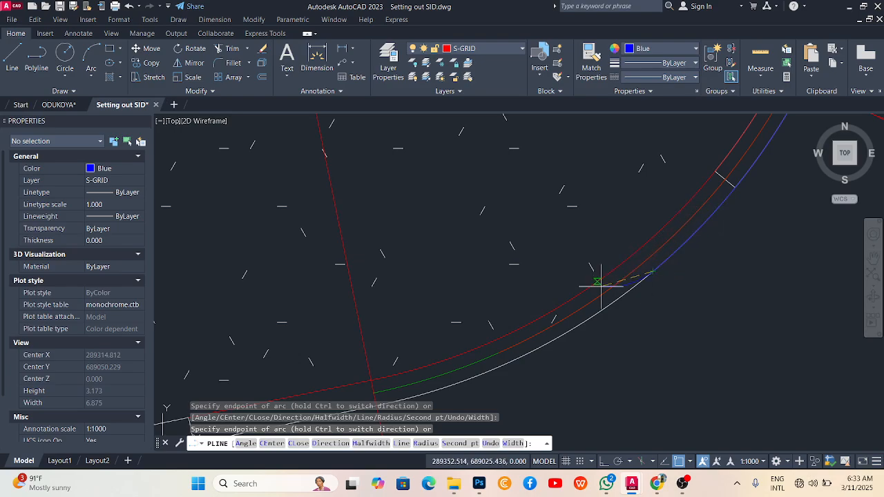
{"action": "scroll", "coordinate": [597, 285], "scroll_direction": "up", "scroll_amount": 2}
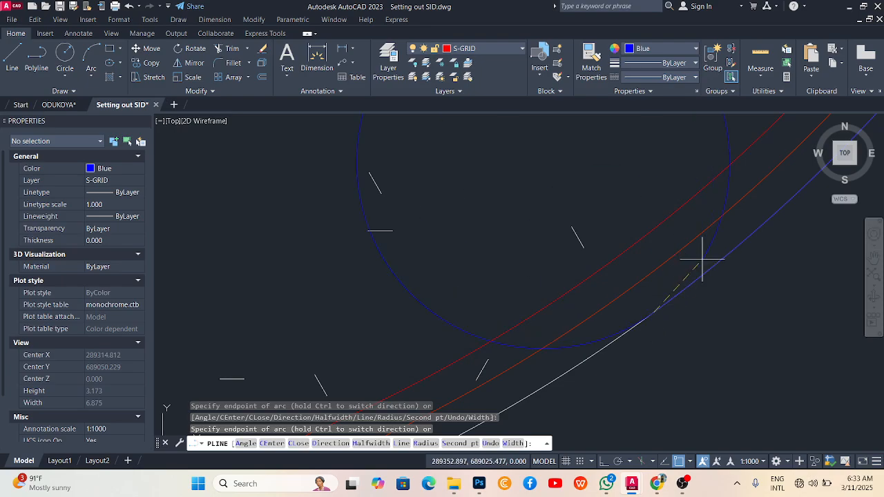
{"action": "scroll", "coordinate": [681, 266], "scroll_direction": "down", "scroll_amount": 3}
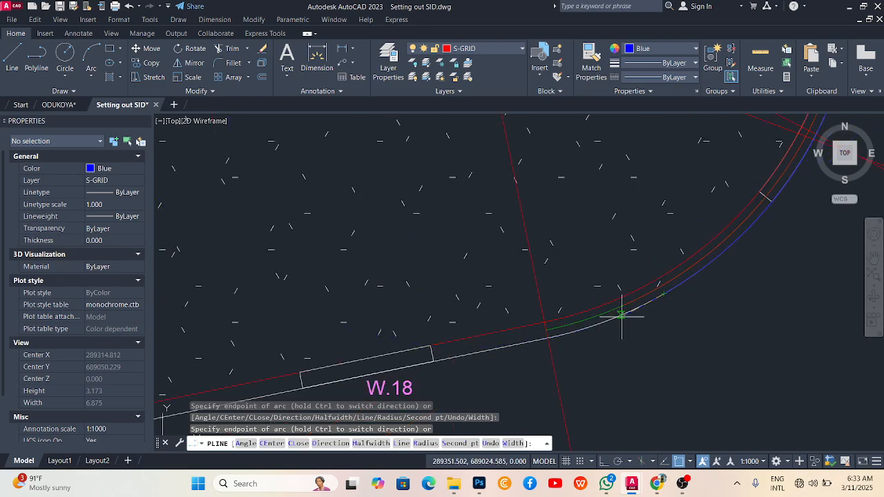
{"action": "scroll", "coordinate": [601, 315], "scroll_direction": "up", "scroll_amount": 1}
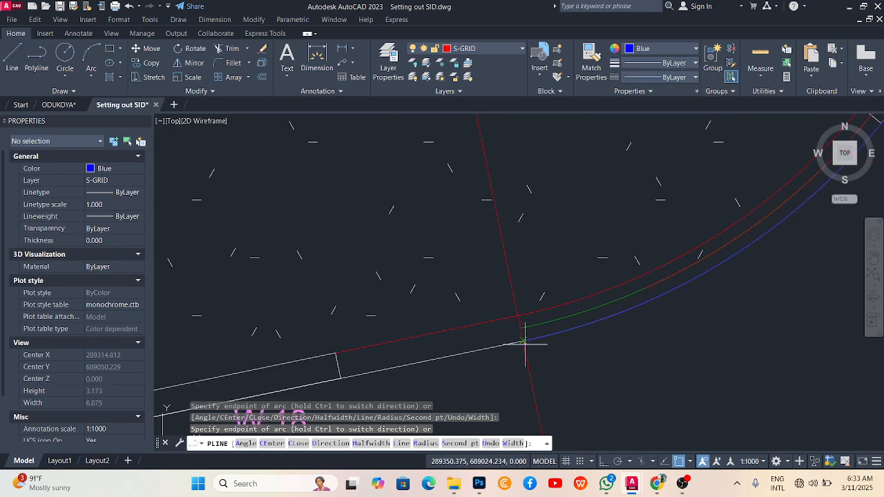
Switch the polyline to line segments and trace the plan's long lower edge from the curve end beside W.18 to column E.
{"action": "scroll", "coordinate": [543, 280], "scroll_direction": "down", "scroll_amount": 3}
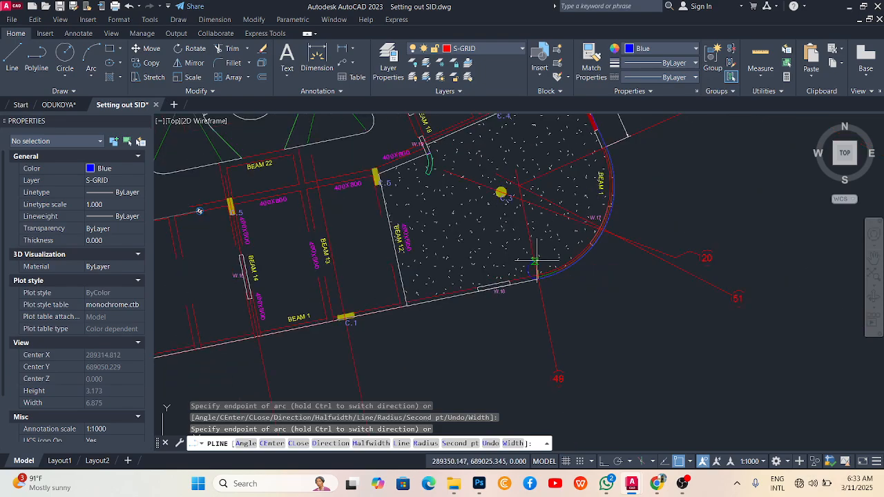
{"action": "scroll", "coordinate": [535, 261], "scroll_direction": "down", "scroll_amount": 3}
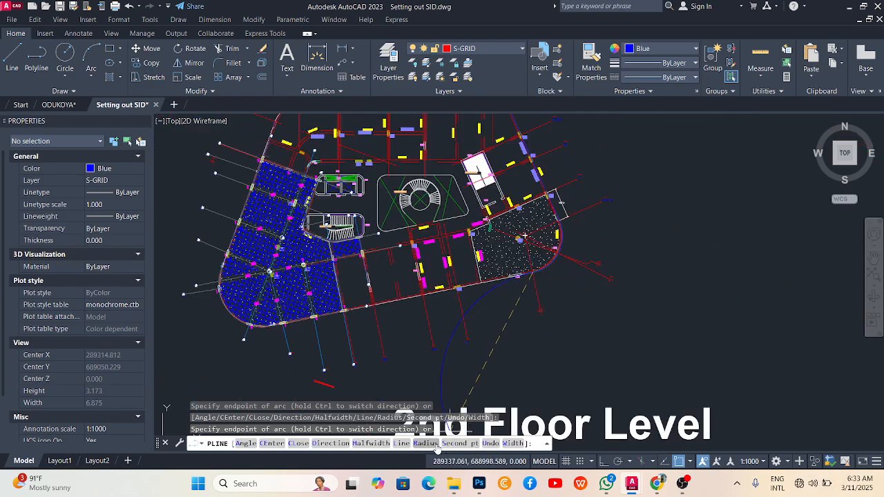
{"action": "left_click", "coordinate": [401, 445]}
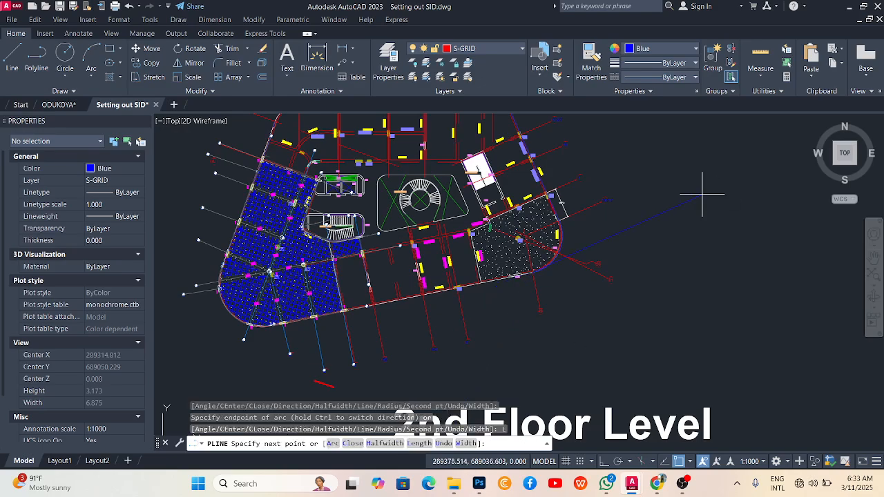
{"action": "scroll", "coordinate": [493, 343], "scroll_direction": "up", "scroll_amount": 5}
{"action": "scroll", "coordinate": [483, 348], "scroll_direction": "up", "scroll_amount": 4}
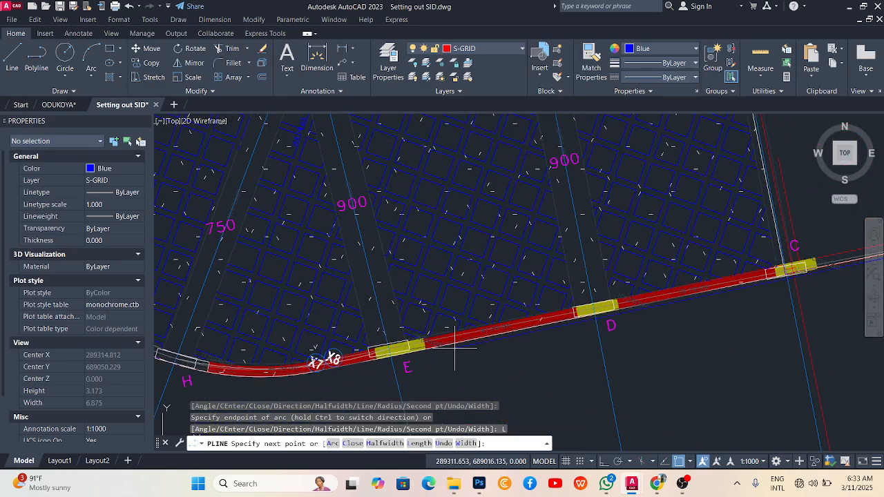
{"action": "scroll", "coordinate": [383, 358], "scroll_direction": "up", "scroll_amount": 4}
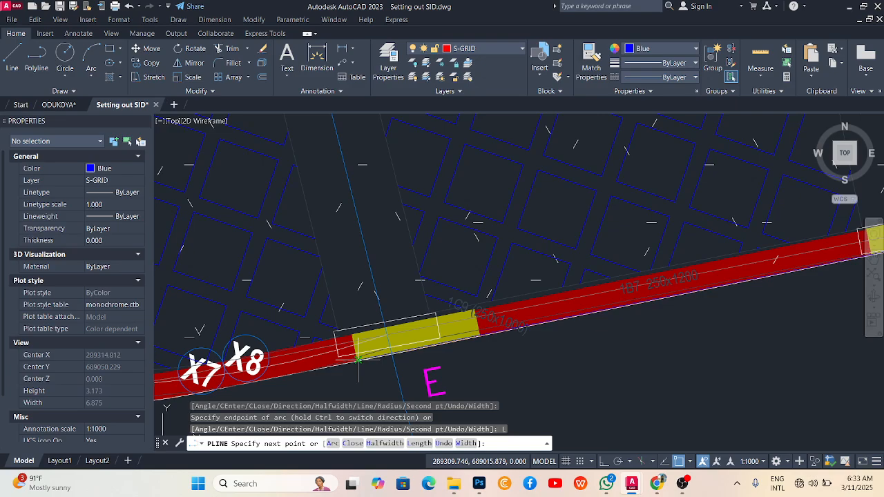
{"action": "left_click", "coordinate": [358, 359]}
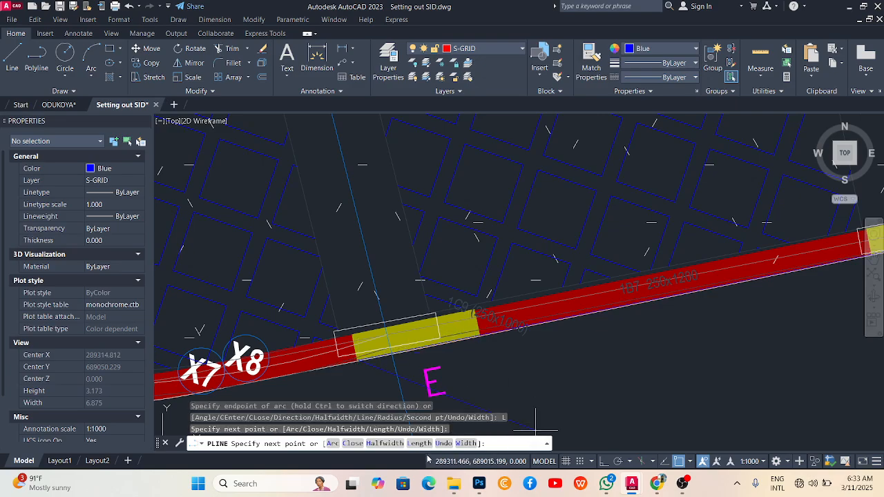
Switch the polyline to arc segments and trace the outer edge from column E past markers X7 and X8 along beam 1B6.
{"action": "left_click", "coordinate": [336, 444]}
{"action": "scroll", "coordinate": [663, 232], "scroll_direction": "down", "scroll_amount": 7}
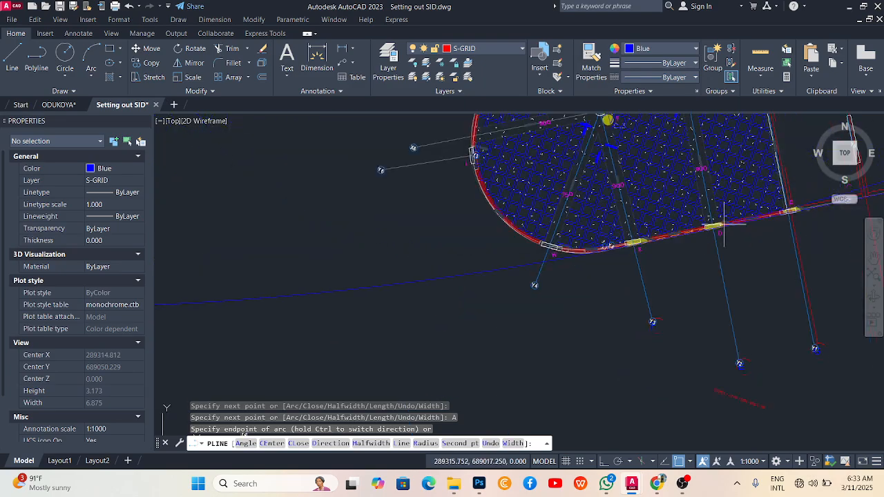
{"action": "scroll", "coordinate": [630, 242], "scroll_direction": "up", "scroll_amount": 6}
{"action": "scroll", "coordinate": [592, 263], "scroll_direction": "up", "scroll_amount": 6}
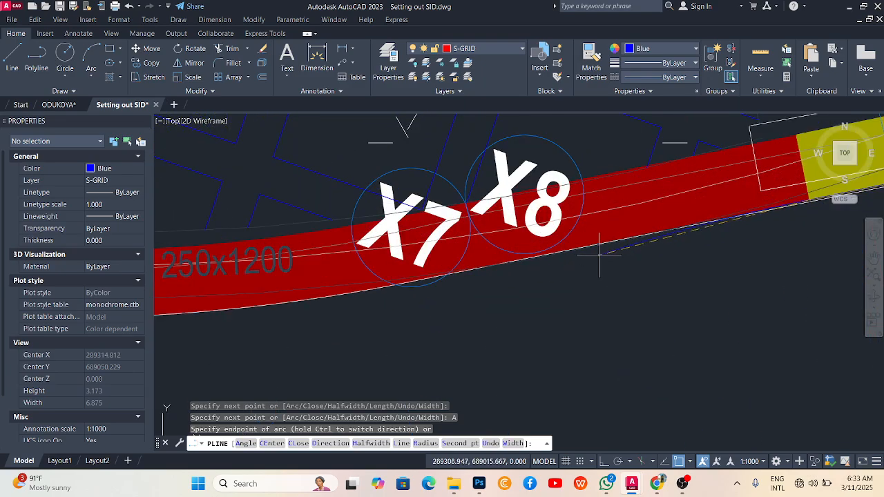
{"action": "left_click", "coordinate": [592, 265]}
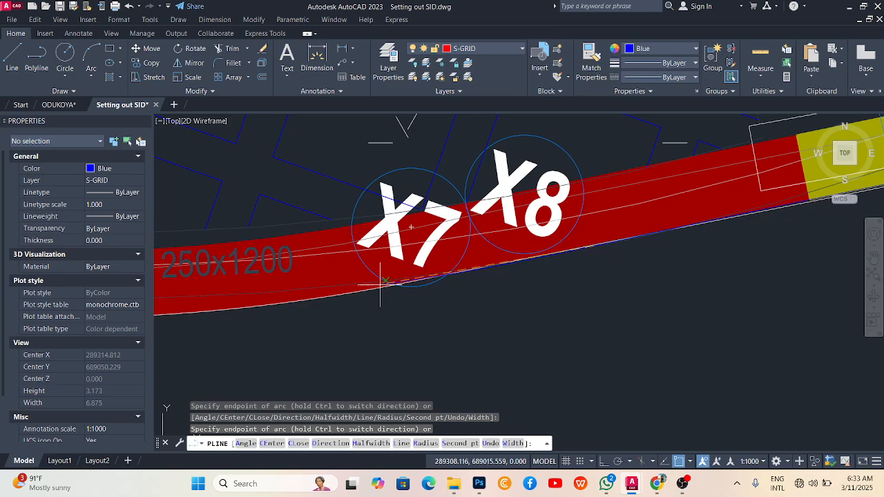
{"action": "scroll", "coordinate": [485, 283], "scroll_direction": "down", "scroll_amount": 5}
{"action": "scroll", "coordinate": [485, 283], "scroll_direction": "up", "scroll_amount": 2}
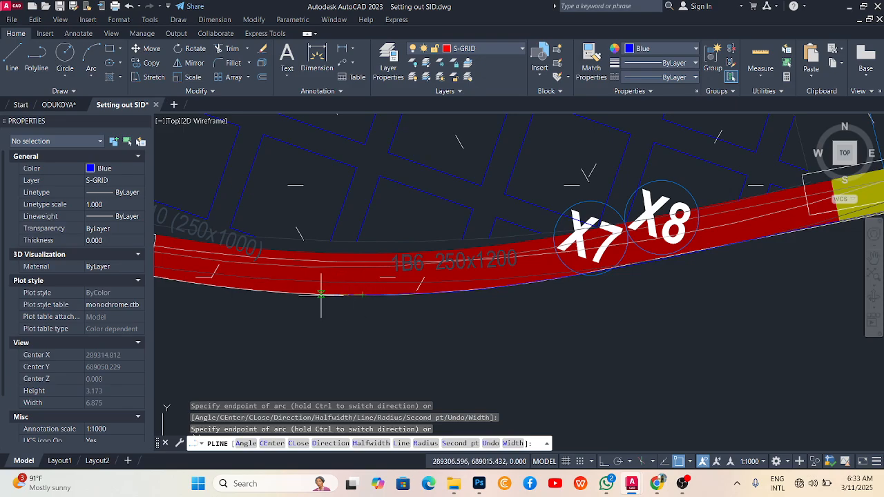
Continue the arc segments around the outer face of column H and onto the adjoining red curved beam.
{"action": "scroll", "coordinate": [678, 286], "scroll_direction": "down", "scroll_amount": 3}
{"action": "scroll", "coordinate": [583, 268], "scroll_direction": "up", "scroll_amount": 3}
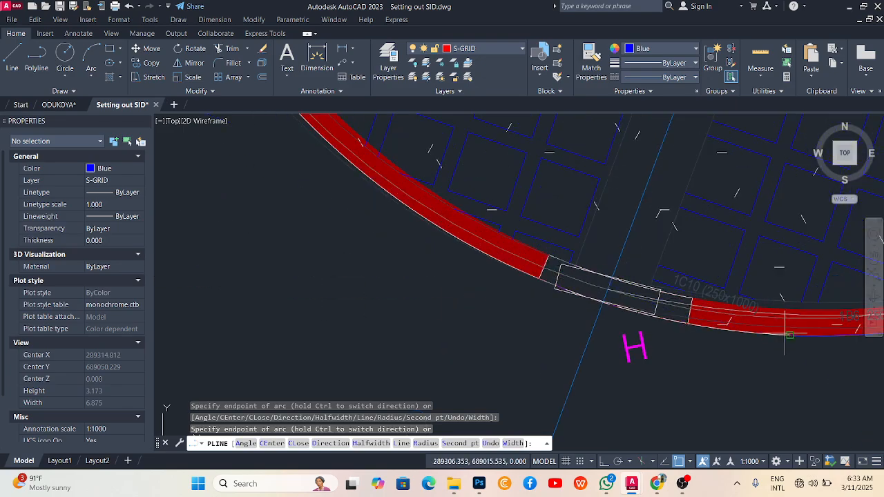
{"action": "scroll", "coordinate": [695, 316], "scroll_direction": "up", "scroll_amount": 4}
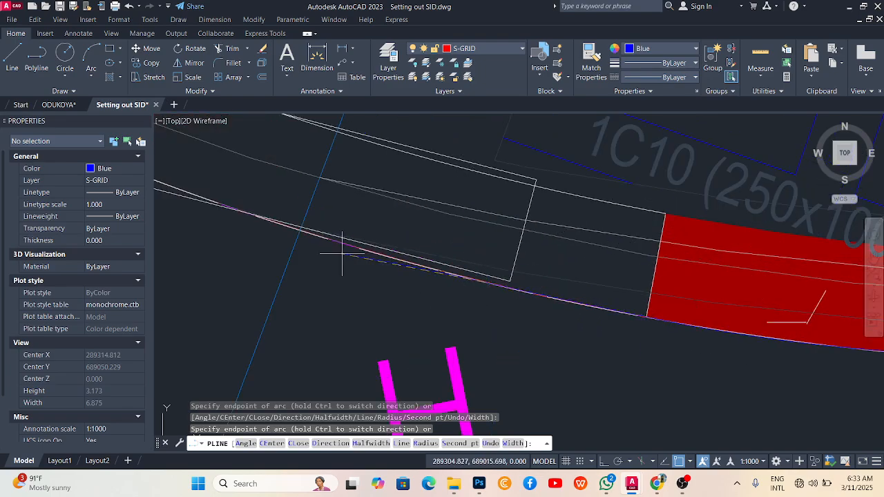
{"action": "scroll", "coordinate": [649, 317], "scroll_direction": "down", "scroll_amount": 4}
{"action": "scroll", "coordinate": [642, 316], "scroll_direction": "up", "scroll_amount": 5}
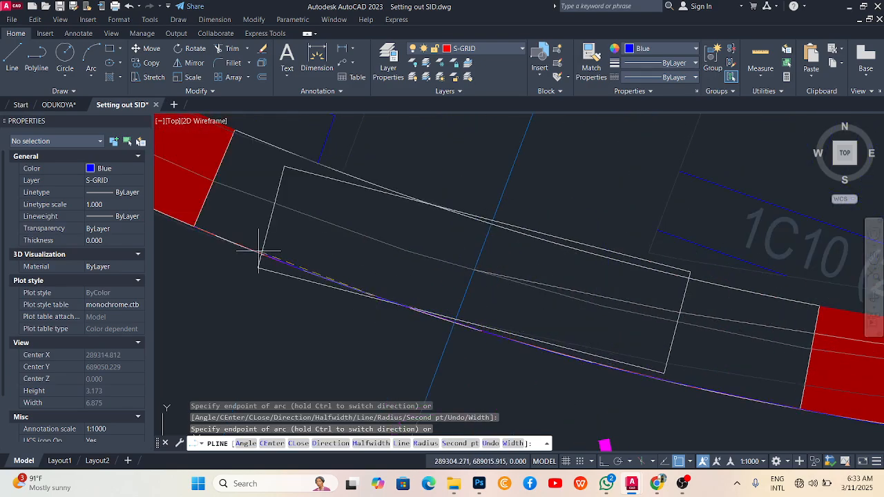
{"action": "scroll", "coordinate": [680, 343], "scroll_direction": "down", "scroll_amount": 4}
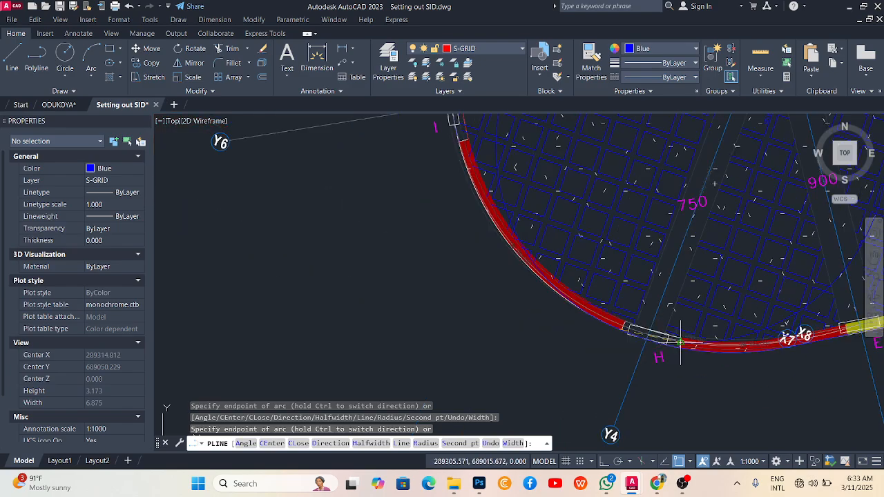
{"action": "scroll", "coordinate": [561, 296], "scroll_direction": "up", "scroll_amount": 3}
{"action": "scroll", "coordinate": [715, 394], "scroll_direction": "up", "scroll_amount": 4}
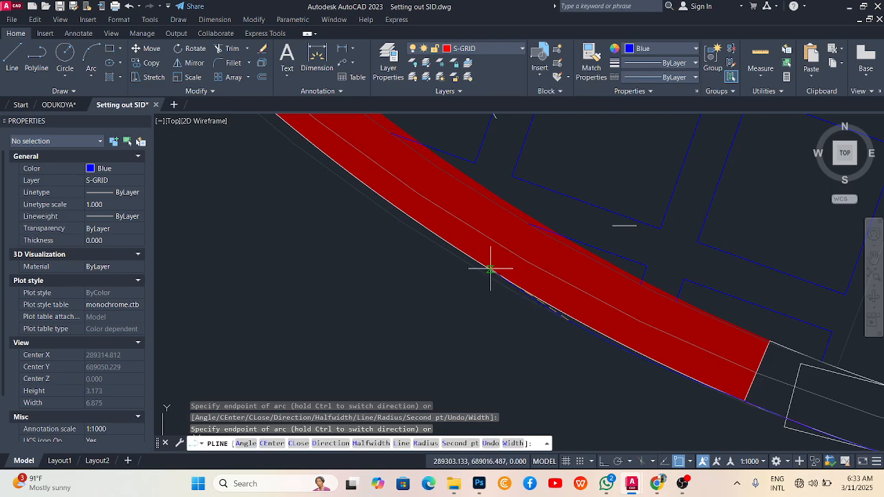
Undo the last arc segment and retrace the outer edge of the red curved beam with new arc segments.
{"action": "key", "text": "ctrl+z"}
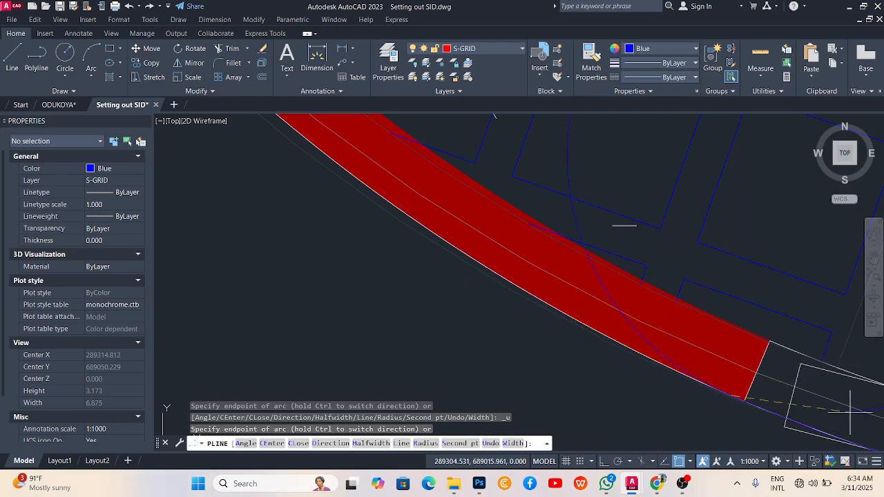
{"action": "scroll", "coordinate": [835, 412], "scroll_direction": "up", "scroll_amount": 4}
{"action": "left_click", "coordinate": [512, 327]}
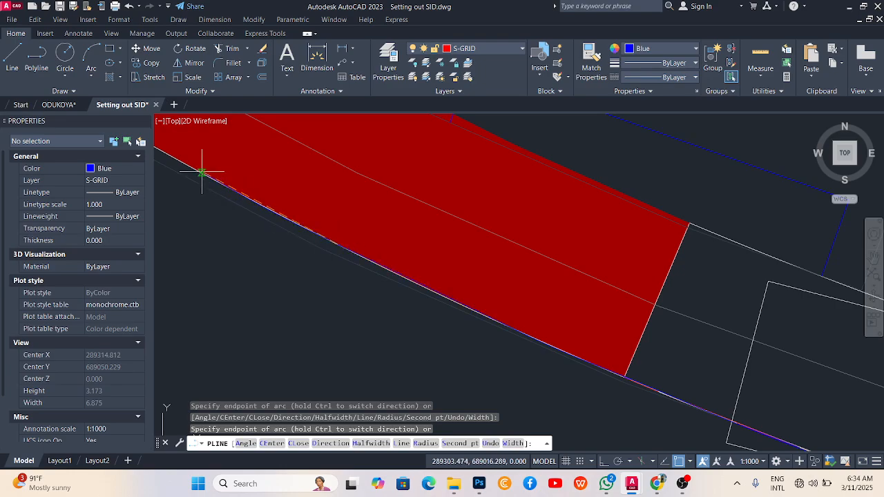
{"action": "scroll", "coordinate": [704, 323], "scroll_direction": "down", "scroll_amount": 5}
{"action": "scroll", "coordinate": [706, 323], "scroll_direction": "down", "scroll_amount": 3}
{"action": "scroll", "coordinate": [627, 319], "scroll_direction": "up", "scroll_amount": 5}
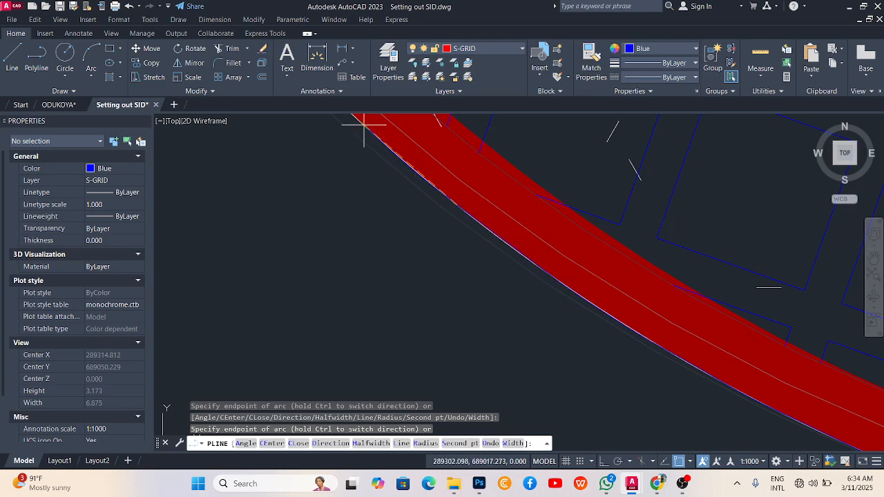
Continue the arc segments along the outer edge of the red beam past the 1B5 250x1200 label.
{"action": "scroll", "coordinate": [516, 274], "scroll_direction": "down", "scroll_amount": 4}
{"action": "scroll", "coordinate": [515, 275], "scroll_direction": "up", "scroll_amount": 4}
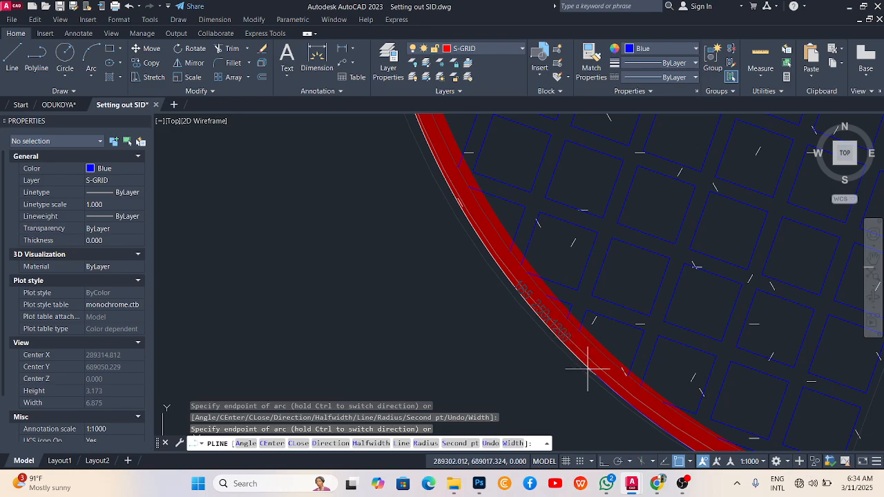
{"action": "scroll", "coordinate": [588, 369], "scroll_direction": "up", "scroll_amount": 3}
{"action": "scroll", "coordinate": [508, 276], "scroll_direction": "down", "scroll_amount": 3}
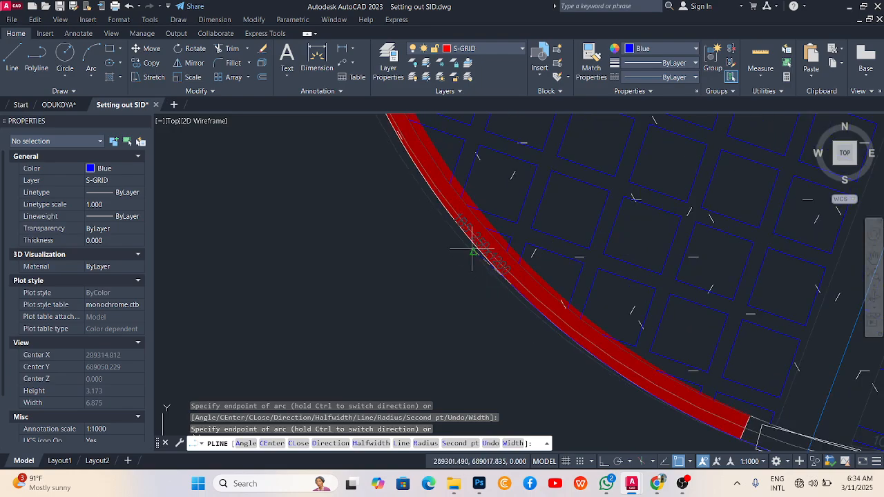
{"action": "scroll", "coordinate": [472, 250], "scroll_direction": "up", "scroll_amount": 3}
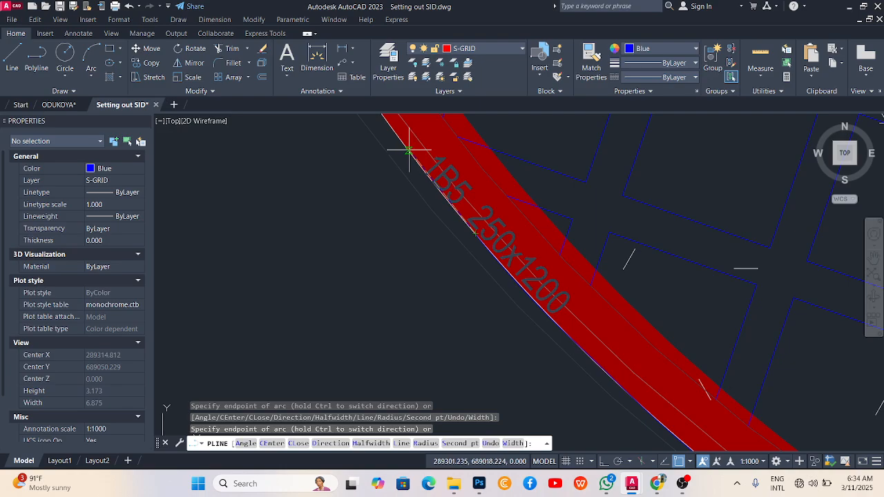
{"action": "scroll", "coordinate": [574, 378], "scroll_direction": "down", "scroll_amount": 2}
{"action": "scroll", "coordinate": [511, 266], "scroll_direction": "up", "scroll_amount": 3}
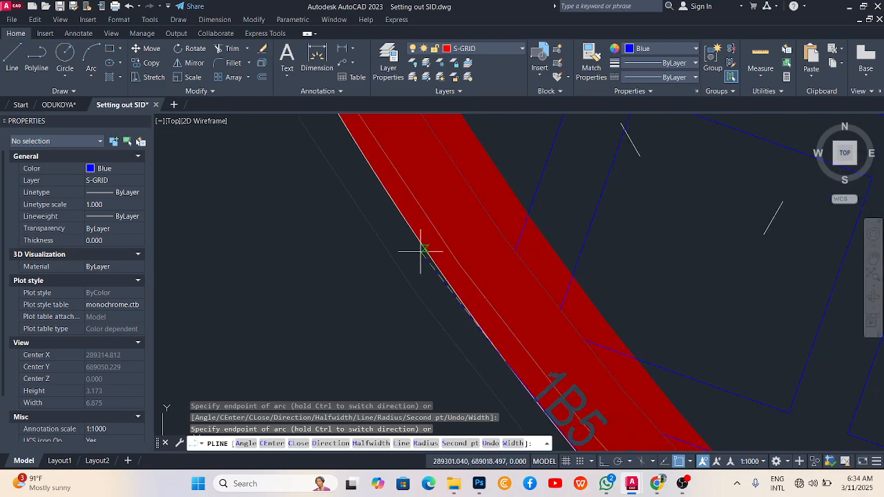
Continue the arc segments from beam 1B5 past the end of its red fill towards marker Y6.
{"action": "scroll", "coordinate": [490, 304], "scroll_direction": "down", "scroll_amount": 3}
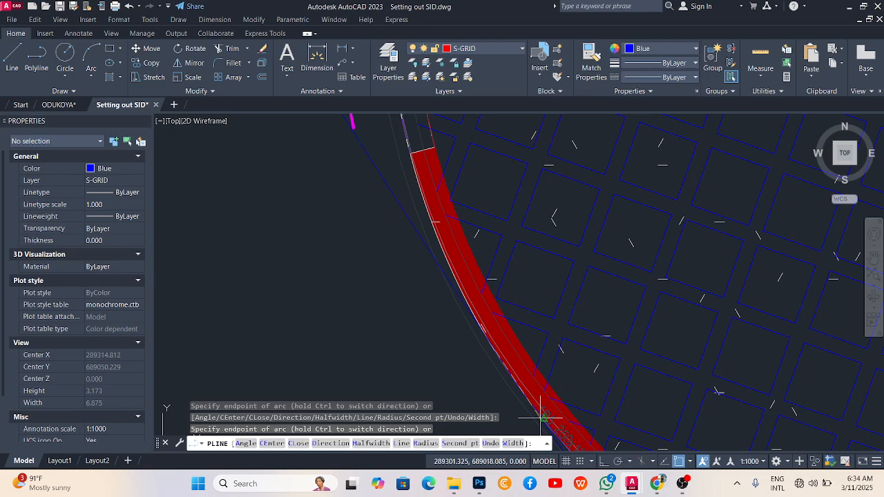
{"action": "scroll", "coordinate": [490, 304], "scroll_direction": "up", "scroll_amount": 3}
{"action": "scroll", "coordinate": [484, 348], "scroll_direction": "down", "scroll_amount": 3}
{"action": "scroll", "coordinate": [500, 363], "scroll_direction": "up", "scroll_amount": 4}
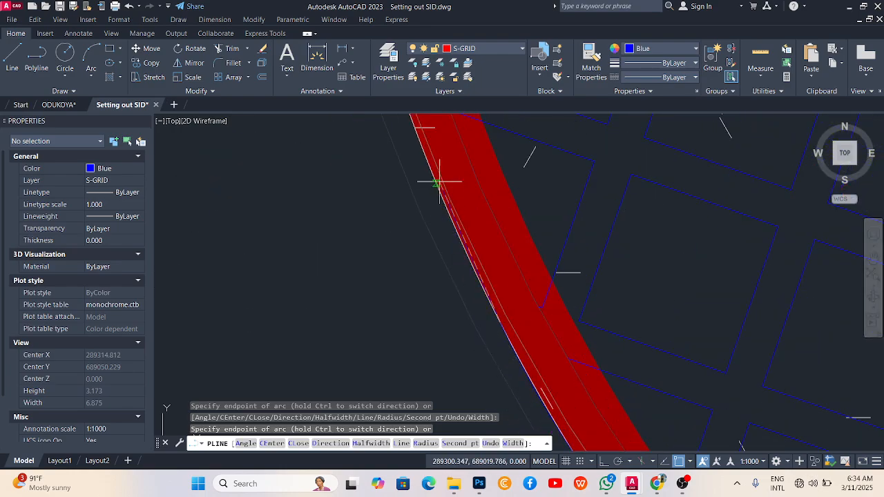
{"action": "scroll", "coordinate": [451, 223], "scroll_direction": "down", "scroll_amount": 3}
{"action": "scroll", "coordinate": [420, 158], "scroll_direction": "up", "scroll_amount": 3}
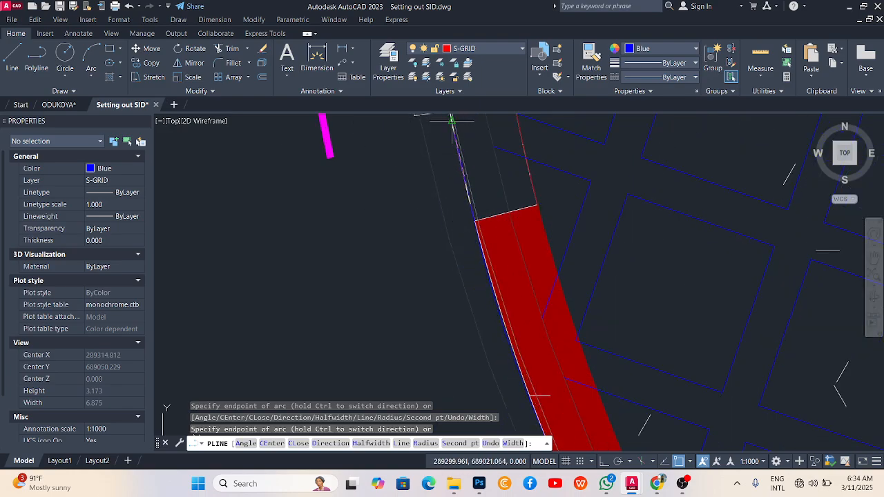
Trace arc segments past marker Y6 and onto the outer edge of the next red beam below marker Y5.
{"action": "scroll", "coordinate": [493, 373], "scroll_direction": "down", "scroll_amount": 5}
{"action": "scroll", "coordinate": [509, 315], "scroll_direction": "up", "scroll_amount": 5}
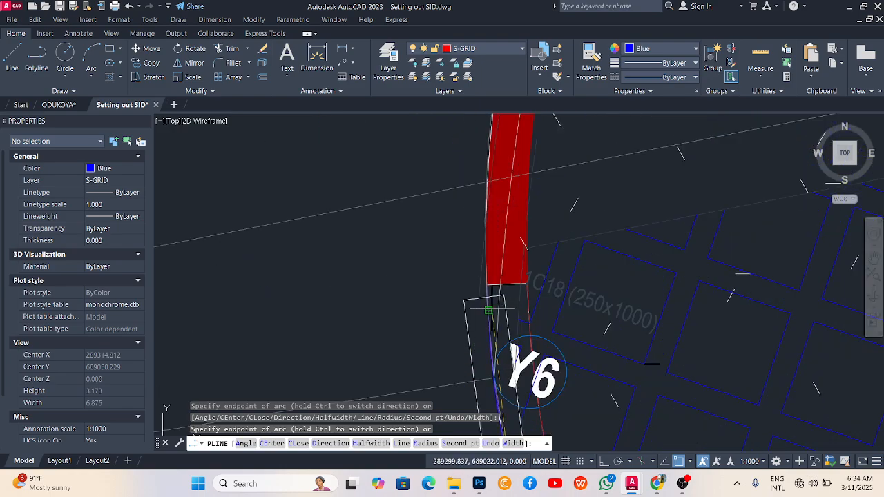
{"action": "scroll", "coordinate": [492, 243], "scroll_direction": "down", "scroll_amount": 5}
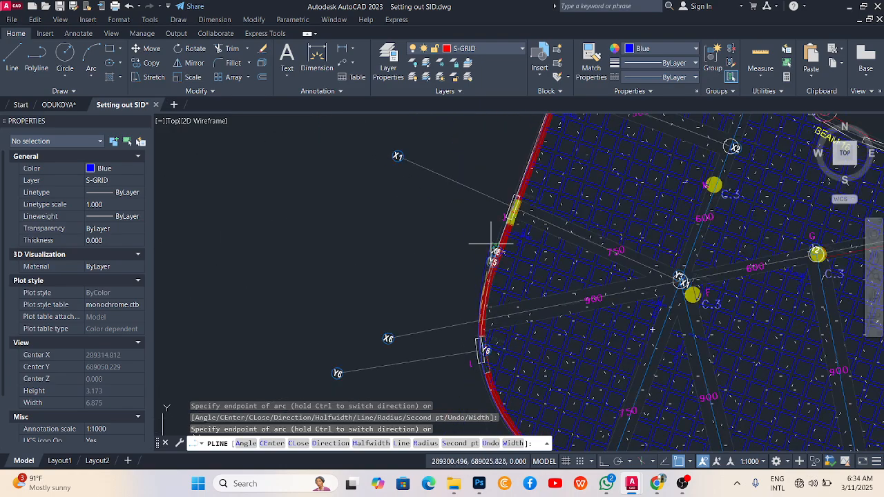
{"action": "scroll", "coordinate": [492, 243], "scroll_direction": "up", "scroll_amount": 5}
{"action": "scroll", "coordinate": [489, 270], "scroll_direction": "down", "scroll_amount": 5}
{"action": "scroll", "coordinate": [470, 304], "scroll_direction": "up", "scroll_amount": 5}
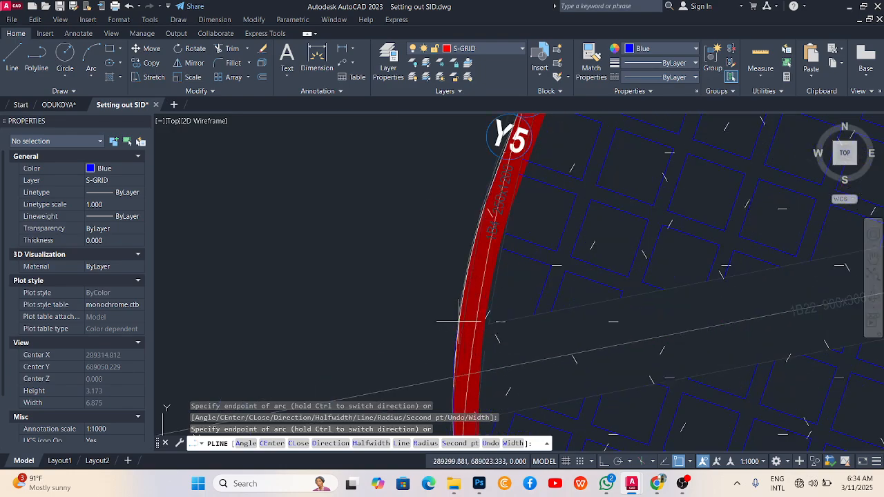
Extend the arc segments past markers Y5 and X8 to the near corner of column J.
{"action": "scroll", "coordinate": [478, 222], "scroll_direction": "down", "scroll_amount": 5}
{"action": "scroll", "coordinate": [471, 232], "scroll_direction": "up", "scroll_amount": 7}
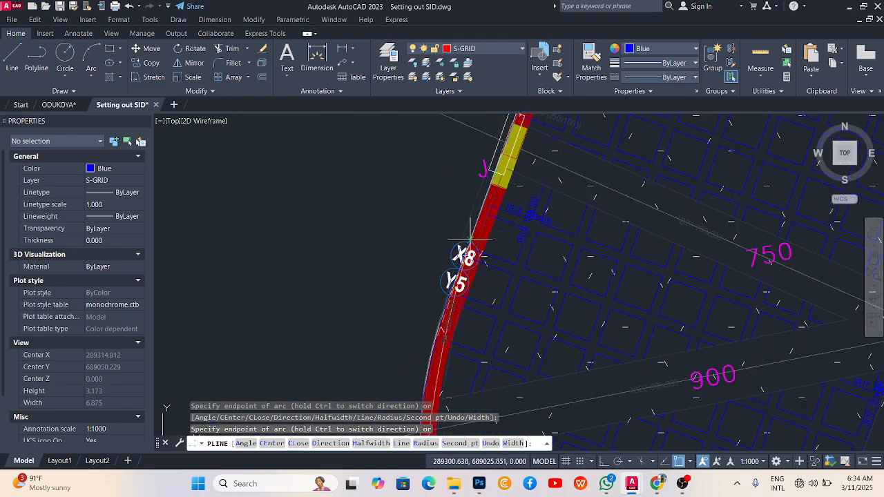
{"action": "scroll", "coordinate": [440, 254], "scroll_direction": "down", "scroll_amount": 5}
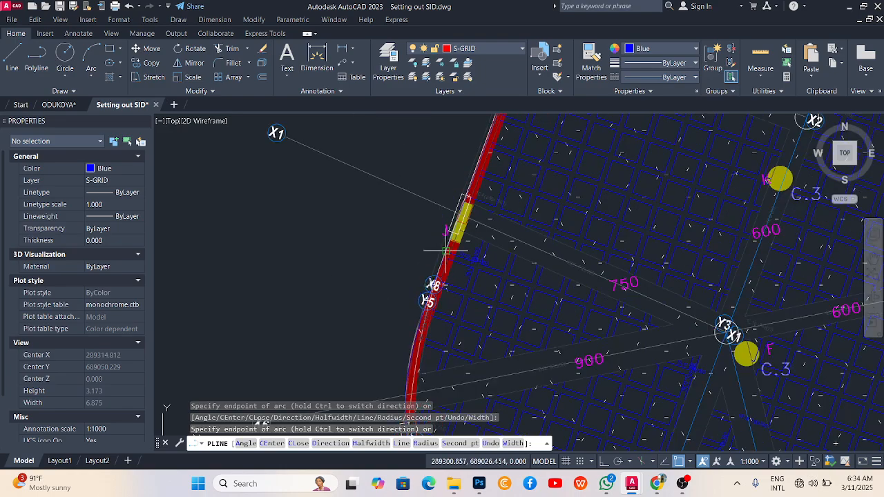
{"action": "scroll", "coordinate": [450, 238], "scroll_direction": "up", "scroll_amount": 4}
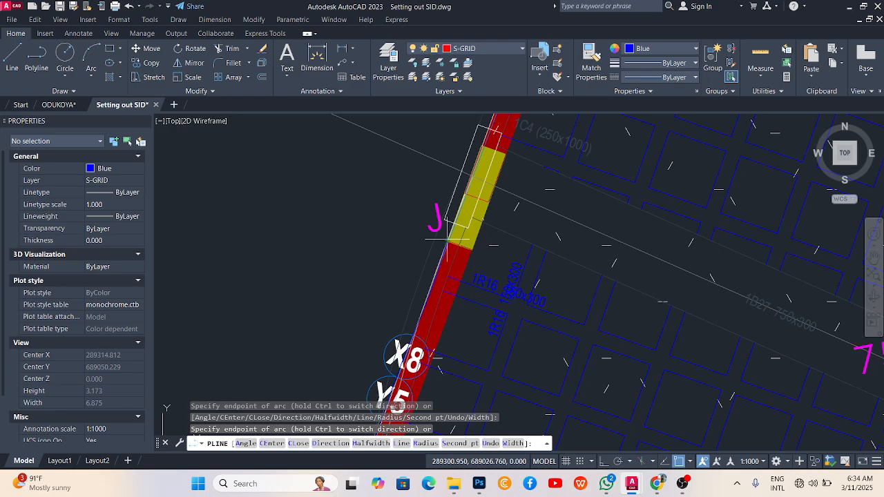
Switch the polyline to line segments and trace the straight edge from column J to the start of the BEAM 1 corner curve.
{"action": "left_click", "coordinate": [399, 443]}
{"action": "scroll", "coordinate": [414, 324], "scroll_direction": "down", "scroll_amount": 10}
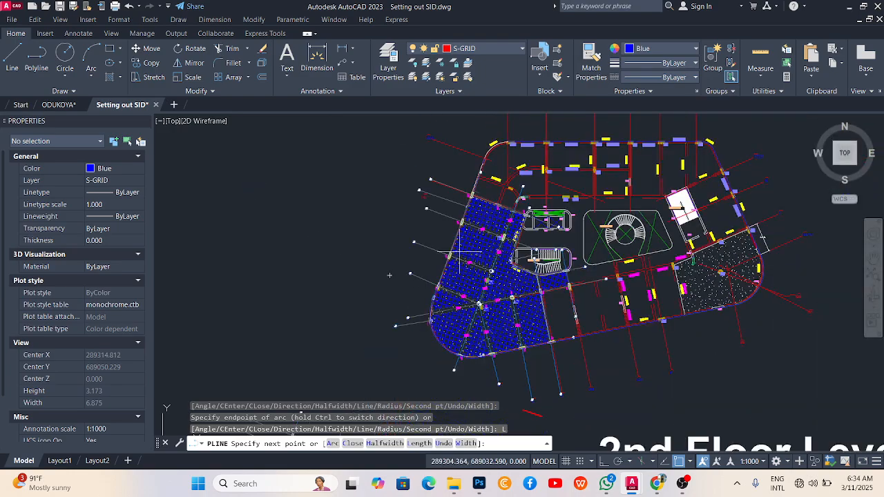
{"action": "scroll", "coordinate": [508, 157], "scroll_direction": "up", "scroll_amount": 8}
{"action": "scroll", "coordinate": [434, 136], "scroll_direction": "up", "scroll_amount": 2}
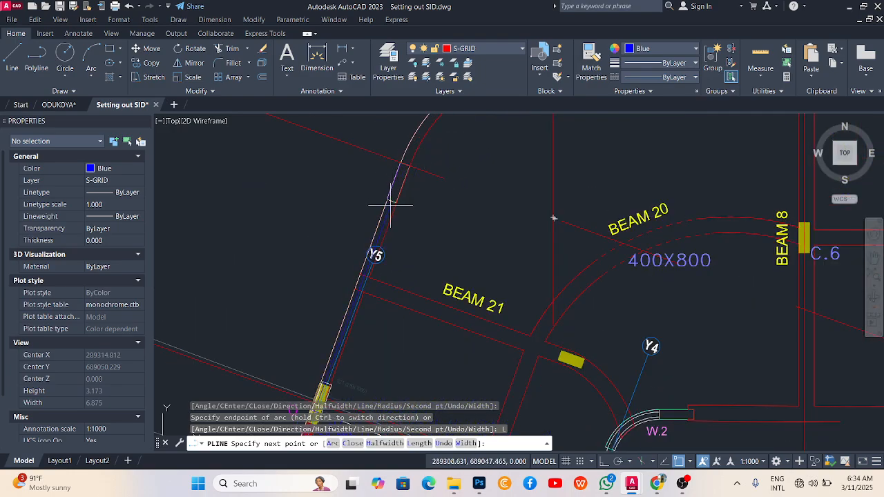
{"action": "scroll", "coordinate": [405, 234], "scroll_direction": "down", "scroll_amount": 2}
{"action": "scroll", "coordinate": [415, 183], "scroll_direction": "up", "scroll_amount": 2}
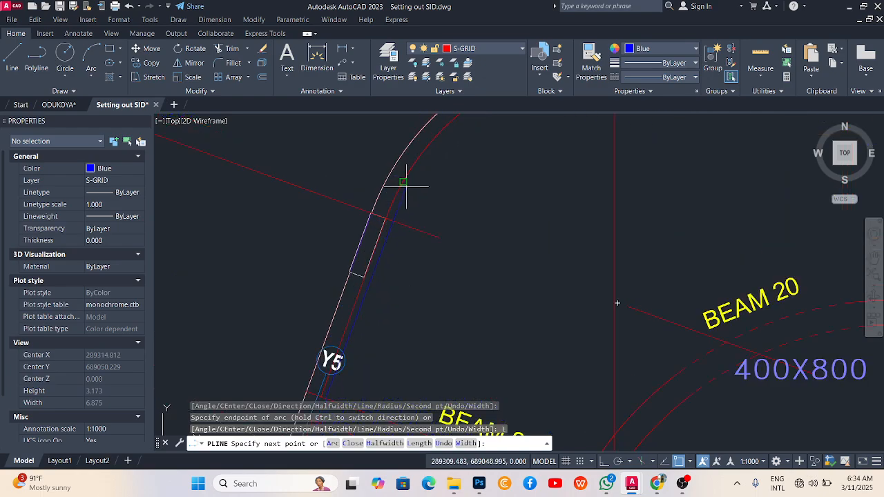
{"action": "scroll", "coordinate": [370, 213], "scroll_direction": "up", "scroll_amount": 3}
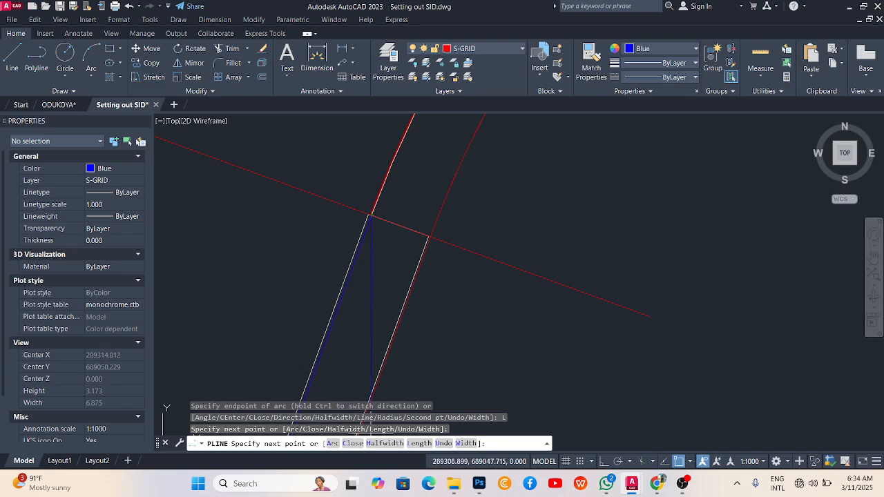
Switch the polyline to arc segments and trace the first half of the outer corner curve along BEAM 1.
{"action": "left_click", "coordinate": [333, 443]}
{"action": "scroll", "coordinate": [394, 276], "scroll_direction": "down", "scroll_amount": 4}
{"action": "scroll", "coordinate": [400, 267], "scroll_direction": "up", "scroll_amount": 3}
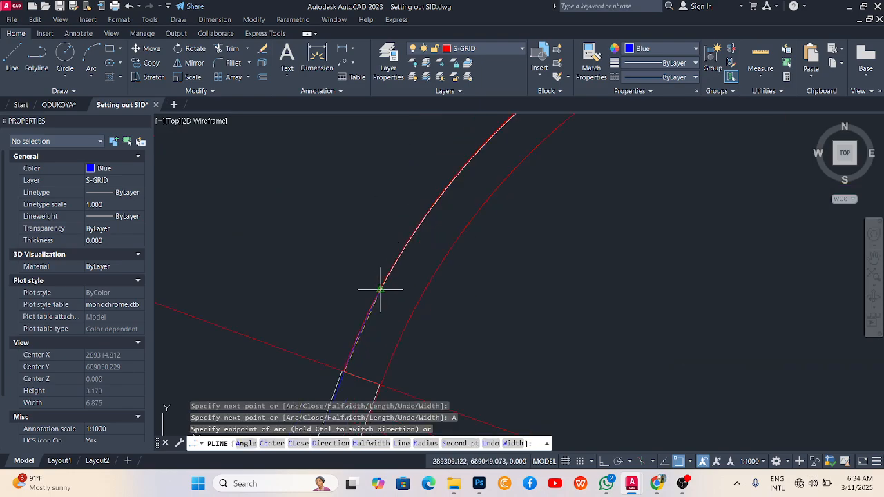
{"action": "left_click", "coordinate": [357, 337]}
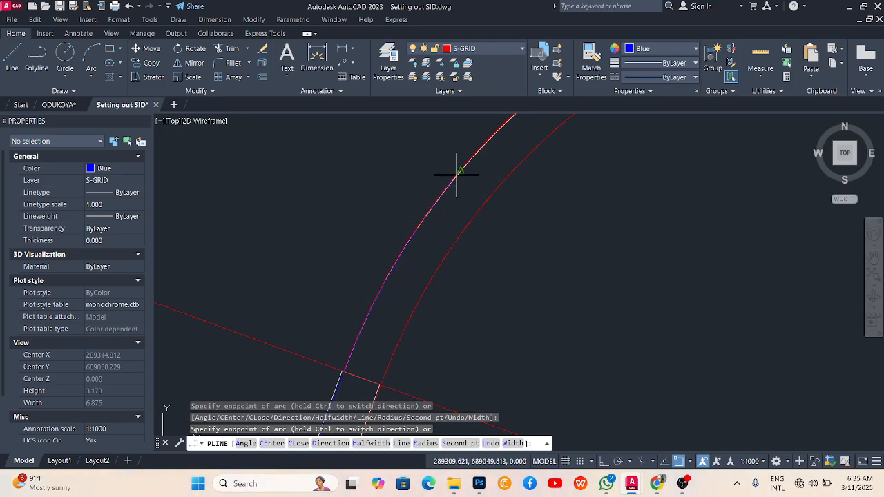
{"action": "scroll", "coordinate": [339, 325], "scroll_direction": "down", "scroll_amount": 1}
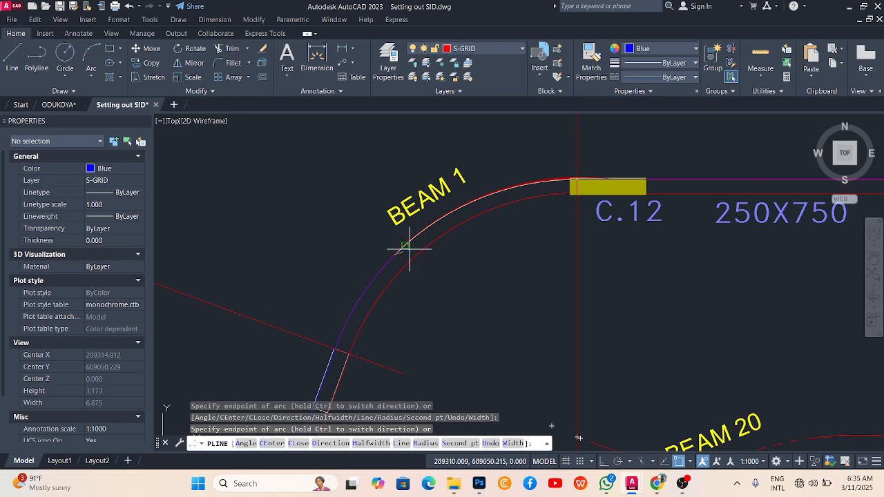
{"action": "scroll", "coordinate": [407, 235], "scroll_direction": "up", "scroll_amount": 3}
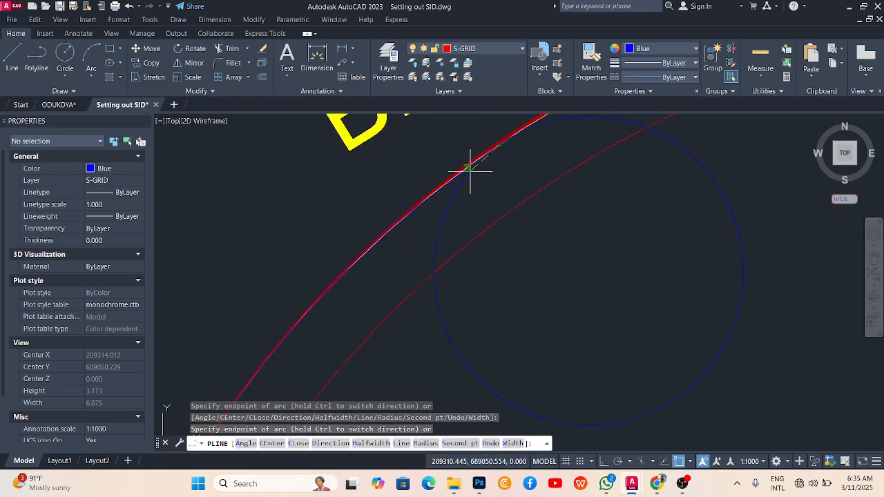
Continue the arc segments along BEAM 1 to the outline's start point at column C.12 and end the polyline.
{"action": "scroll", "coordinate": [459, 228], "scroll_direction": "down", "scroll_amount": 4}
{"action": "scroll", "coordinate": [463, 221], "scroll_direction": "up", "scroll_amount": 3}
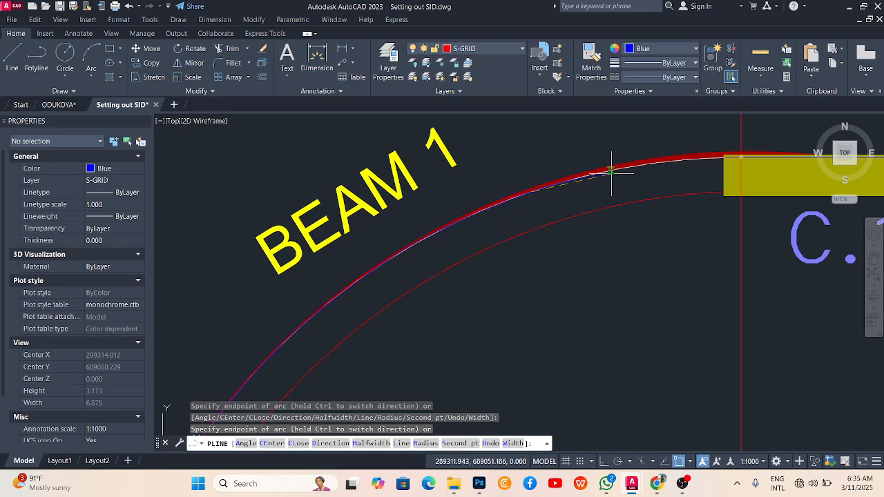
{"action": "scroll", "coordinate": [670, 173], "scroll_direction": "up", "scroll_amount": 2}
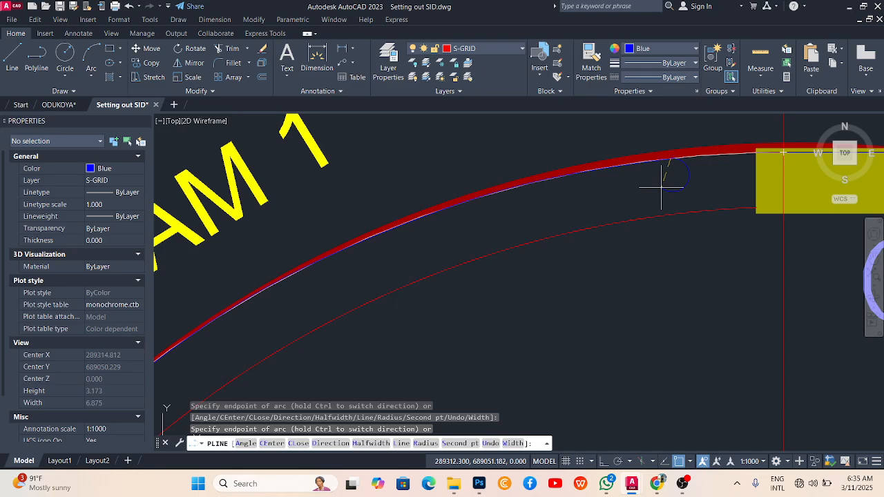
{"action": "scroll", "coordinate": [781, 142], "scroll_direction": "up", "scroll_amount": 5}
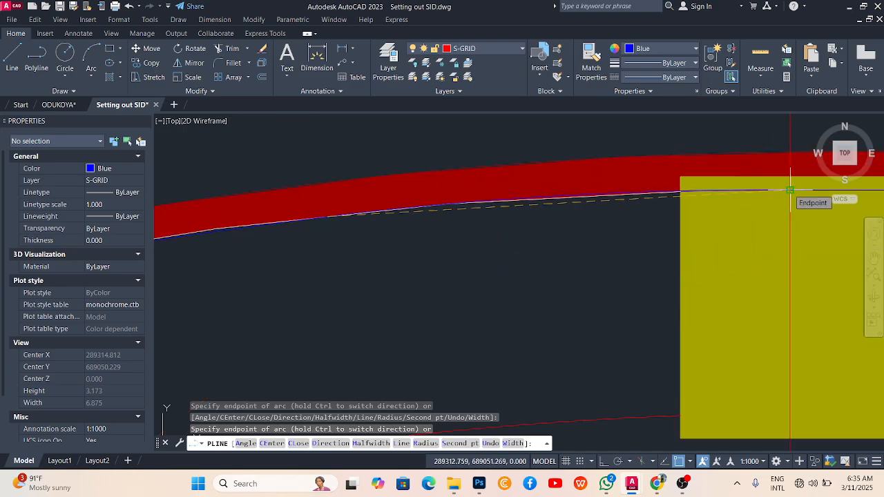
{"action": "key", "text": "Escape"}
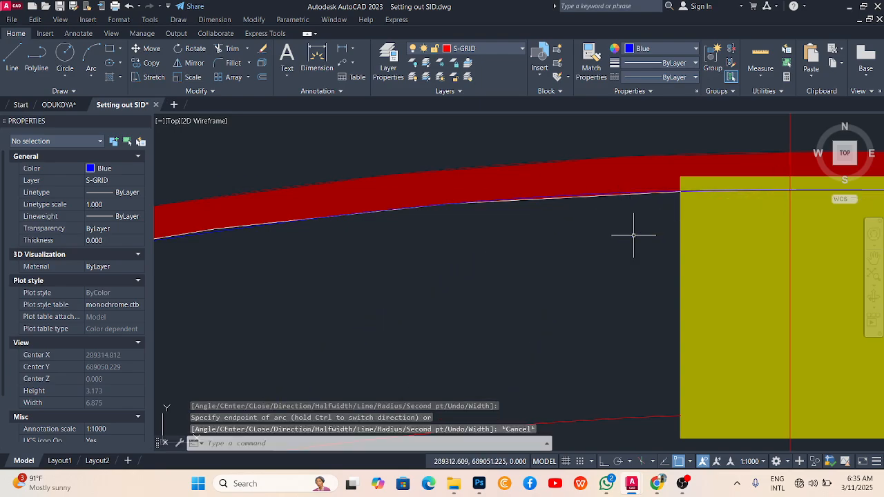
Select the traced outline polyline, examine its course around the whole 2nd Floor Level plan and its properties, and clear the selection.
{"action": "left_click", "coordinate": [736, 190]}
{"action": "scroll", "coordinate": [475, 212], "scroll_direction": "down", "scroll_amount": 10}
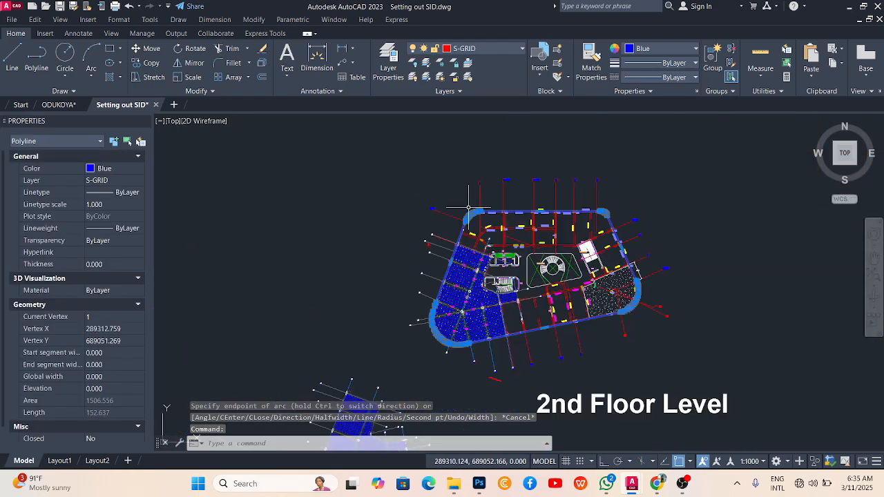
{"action": "scroll", "coordinate": [476, 212], "scroll_direction": "up", "scroll_amount": 6}
{"action": "scroll", "coordinate": [359, 189], "scroll_direction": "down", "scroll_amount": 6}
{"action": "scroll", "coordinate": [441, 228], "scroll_direction": "up", "scroll_amount": 3}
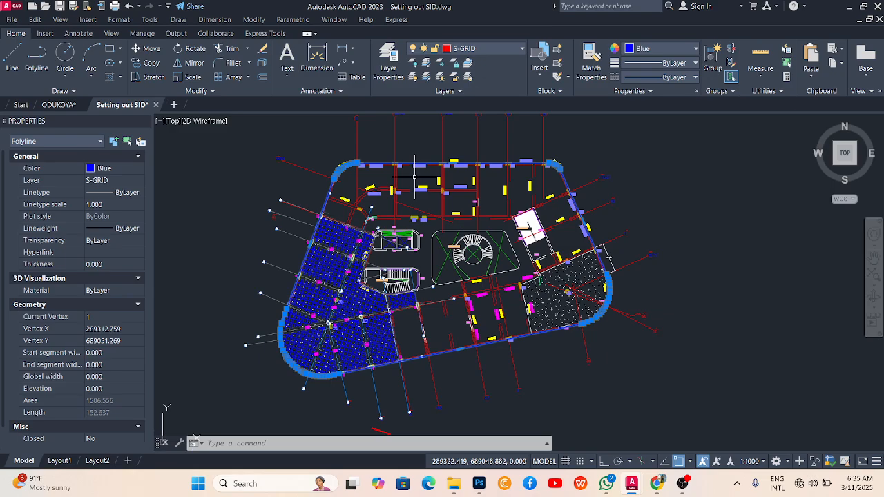
{"action": "scroll", "coordinate": [415, 177], "scroll_direction": "down", "scroll_amount": 3}
{"action": "scroll", "coordinate": [407, 177], "scroll_direction": "up", "scroll_amount": 2}
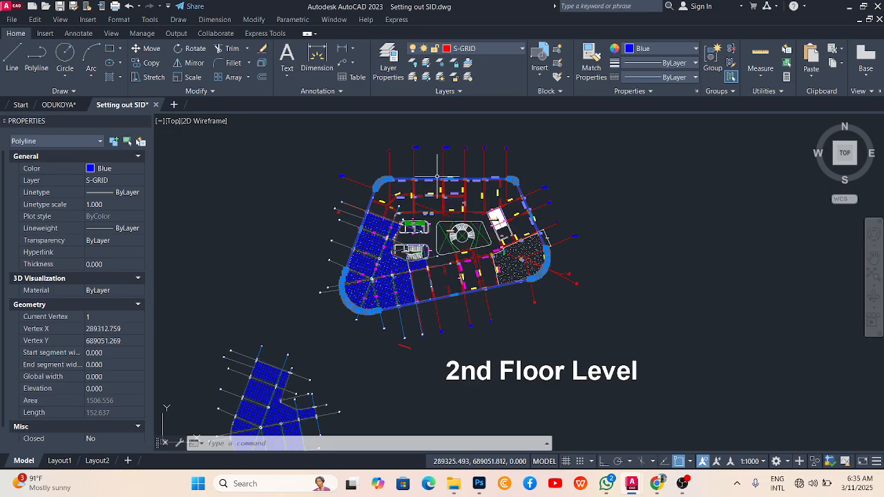
{"action": "key", "text": "Escape"}
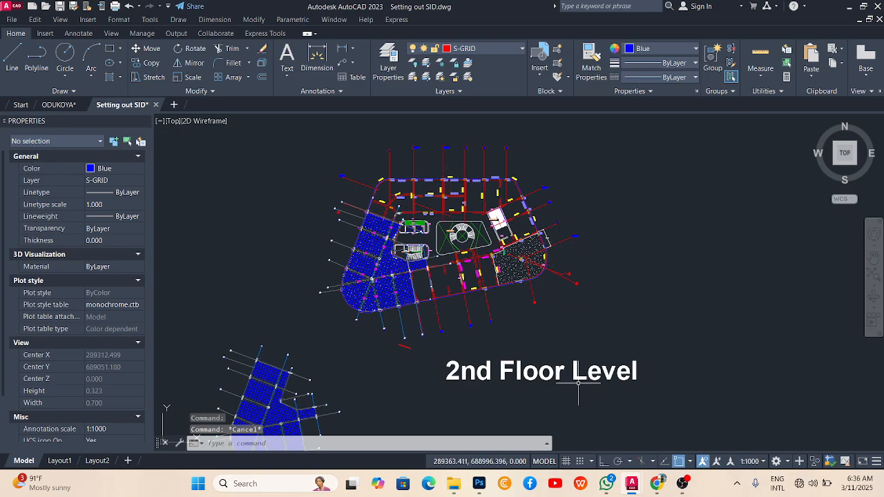
Turn the drawing grid on, view it around the 2nd Floor Level plan, and turn it off again.
{"action": "left_click", "coordinate": [566, 464]}
{"action": "scroll", "coordinate": [612, 298], "scroll_direction": "up", "scroll_amount": 5}
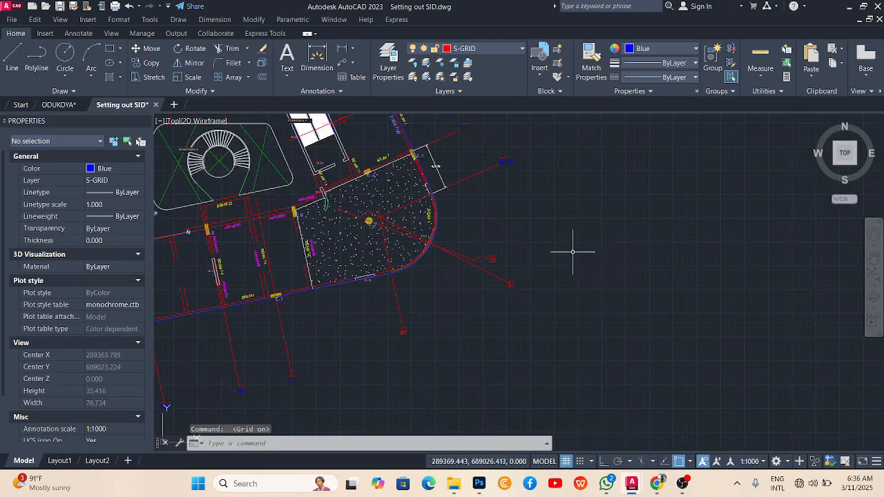
{"action": "scroll", "coordinate": [572, 252], "scroll_direction": "down", "scroll_amount": 8}
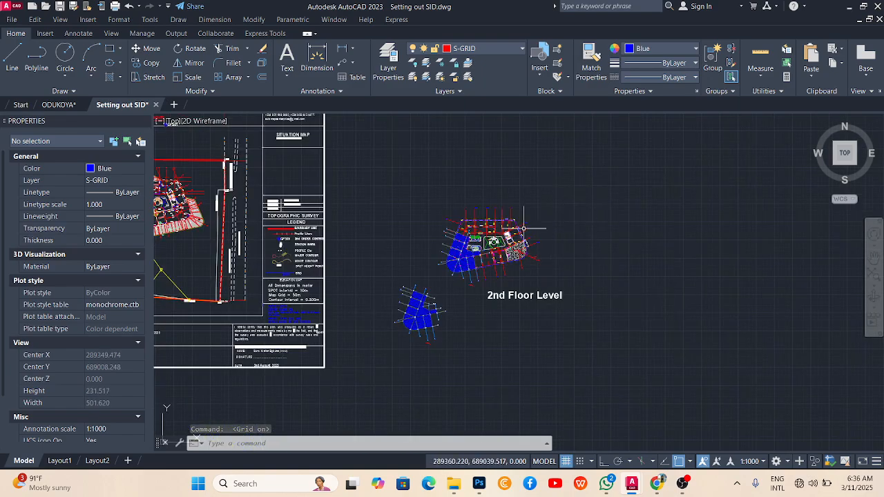
{"action": "left_click", "coordinate": [566, 461]}
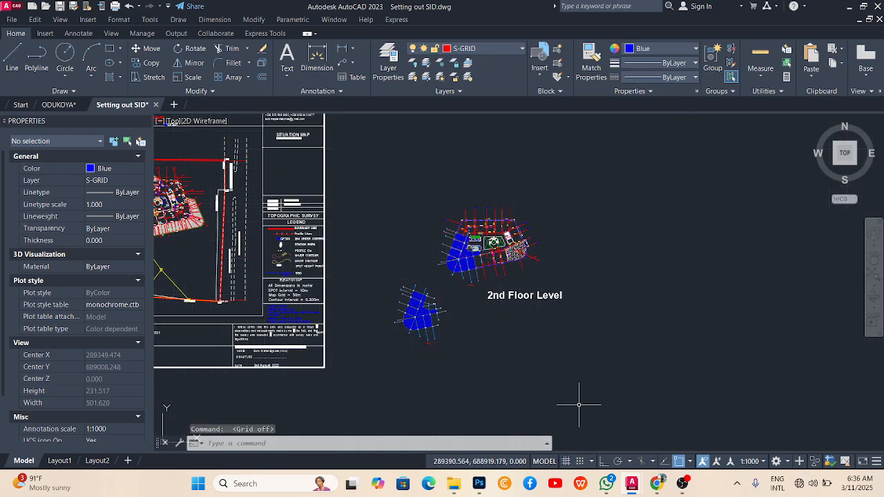
Turn Ortho mode on and try a polyline restricted to horizontal and vertical directions in the empty space right of the 2nd Floor Level plan.
{"action": "left_click", "coordinate": [604, 462]}
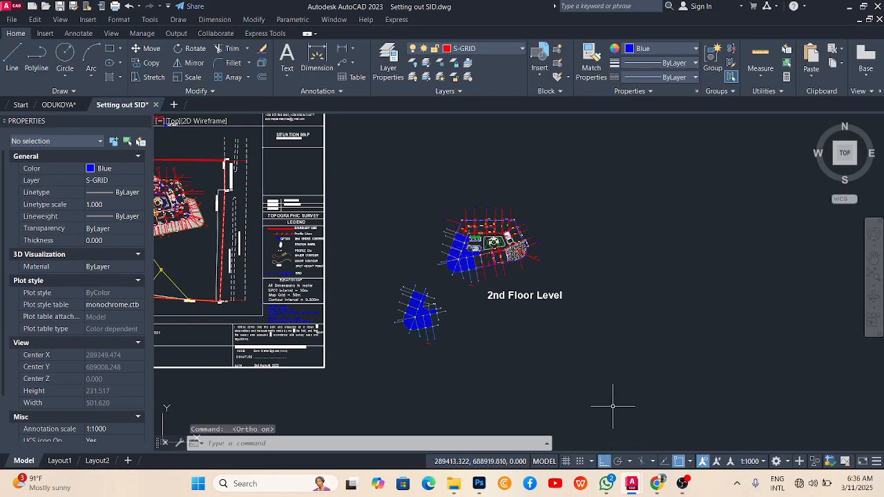
{"action": "left_click", "coordinate": [37, 59]}
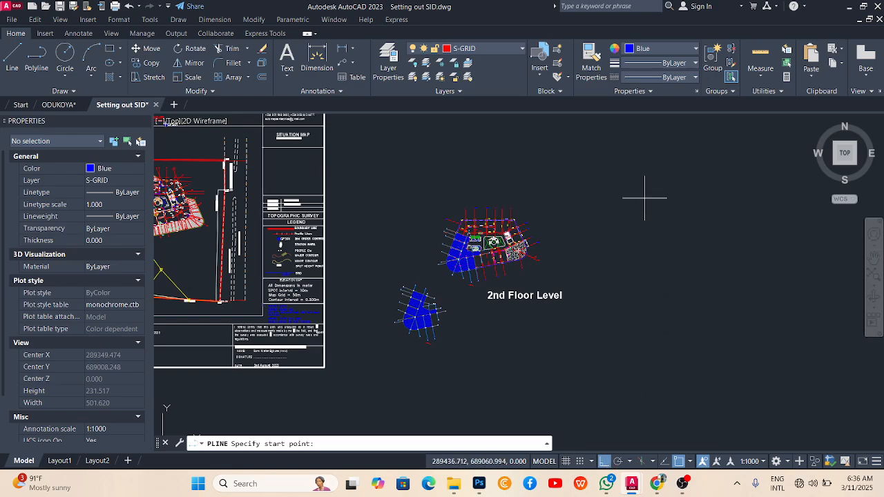
{"action": "left_click", "coordinate": [645, 174]}
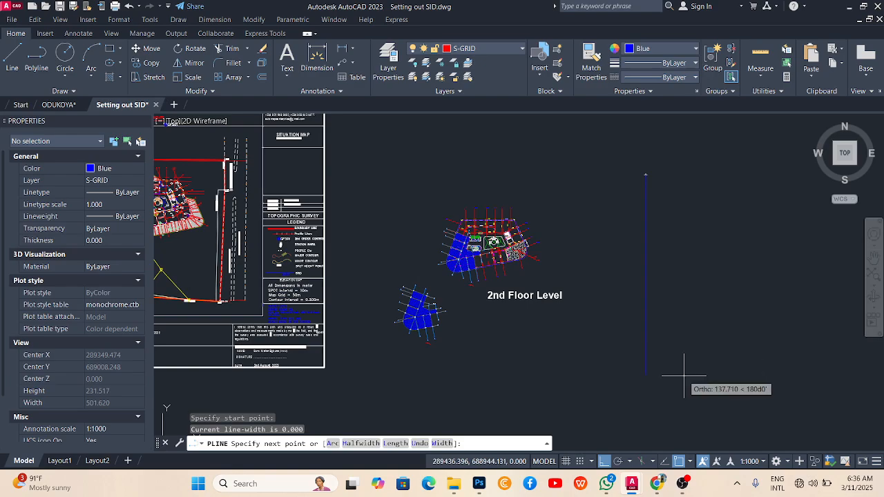
{"action": "key", "text": "Escape"}
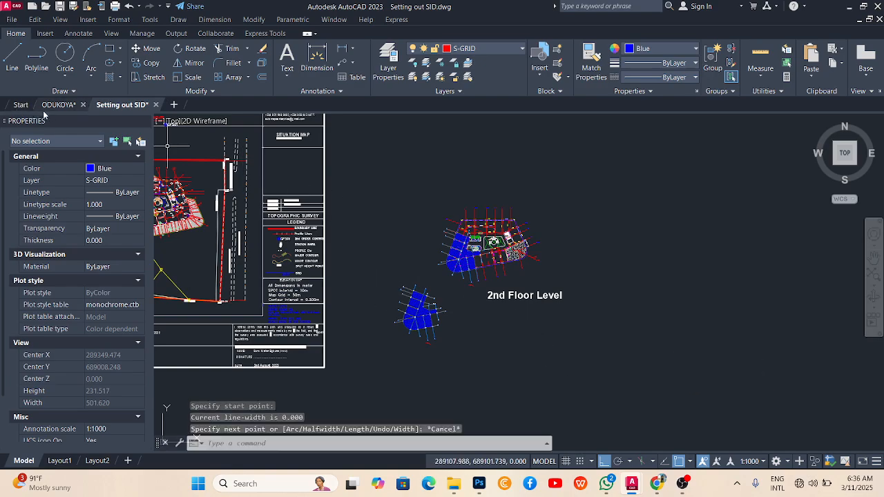
Switch to the ODUKOYA drawing and locate its two survey plans.
{"action": "left_click", "coordinate": [66, 104]}
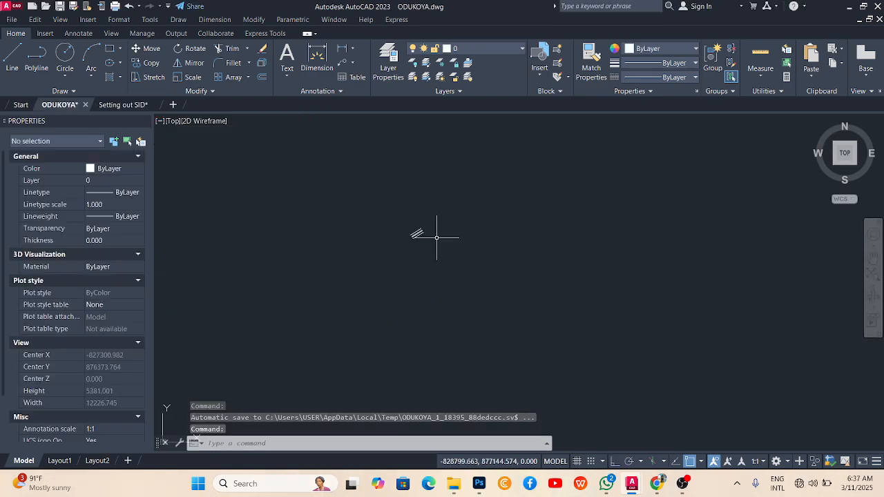
{"action": "scroll", "coordinate": [493, 262], "scroll_direction": "down", "scroll_amount": 2}
{"action": "scroll", "coordinate": [465, 226], "scroll_direction": "down", "scroll_amount": 6}
{"action": "scroll", "coordinate": [558, 257], "scroll_direction": "down", "scroll_amount": 8}
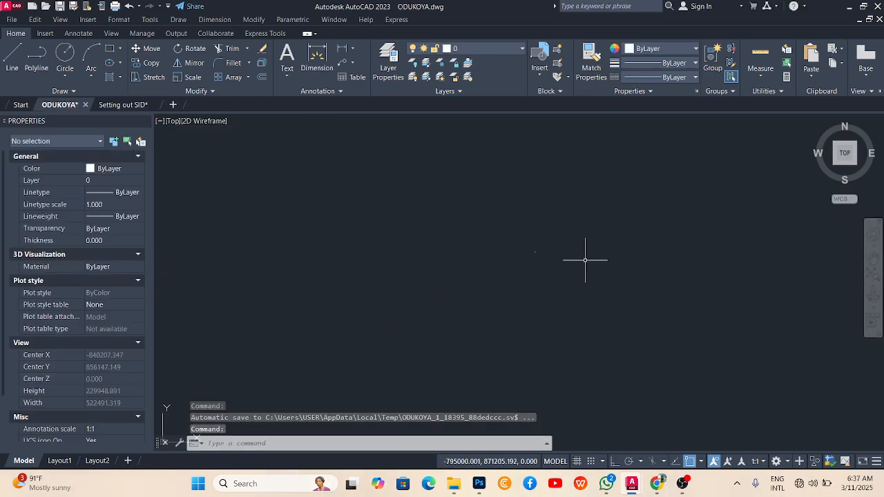
{"action": "scroll", "coordinate": [577, 258], "scroll_direction": "down", "scroll_amount": 4}
{"action": "scroll", "coordinate": [567, 256], "scroll_direction": "up", "scroll_amount": 12}
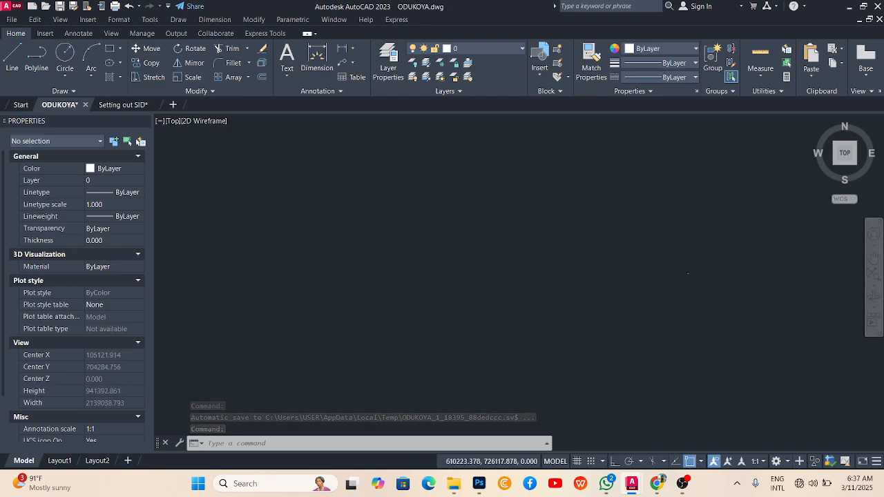
{"action": "scroll", "coordinate": [532, 266], "scroll_direction": "up", "scroll_amount": 20}
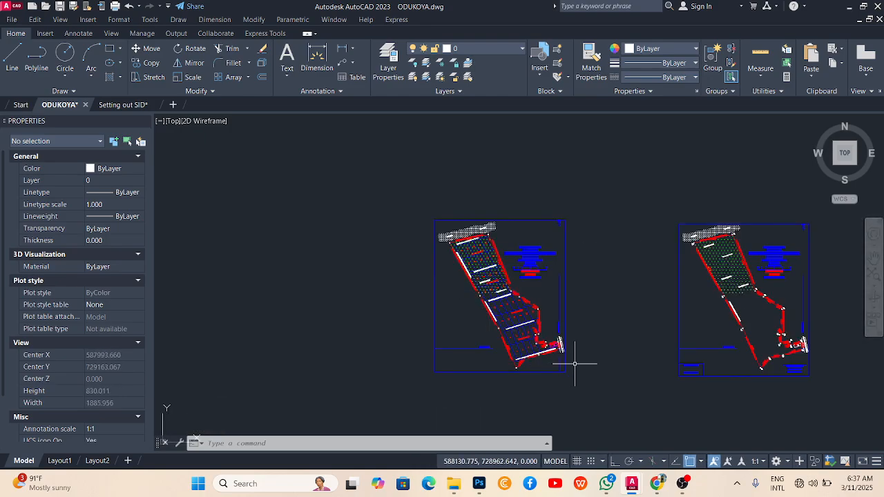
{"action": "scroll", "coordinate": [487, 198], "scroll_direction": "down", "scroll_amount": 4}
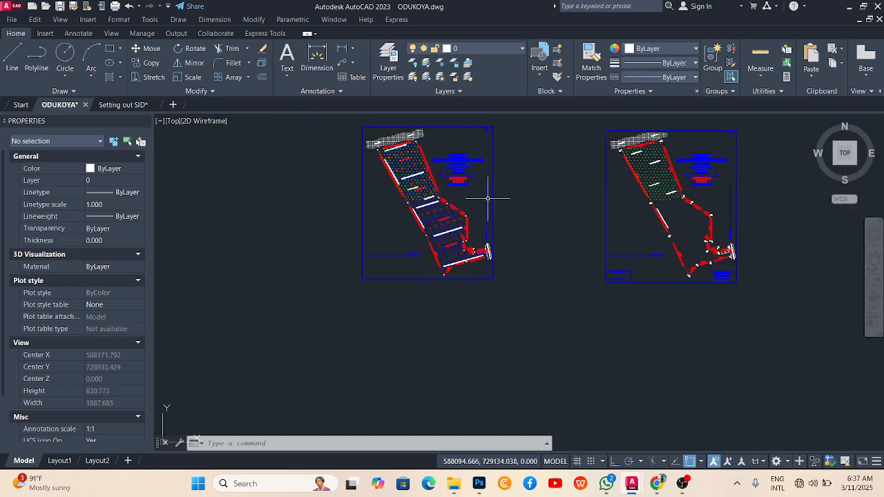
Try a polyline from the roadside boundary point of the left survey plan with Ortho on, testing vertical and horizontal directions.
{"action": "left_click", "coordinate": [37, 59]}
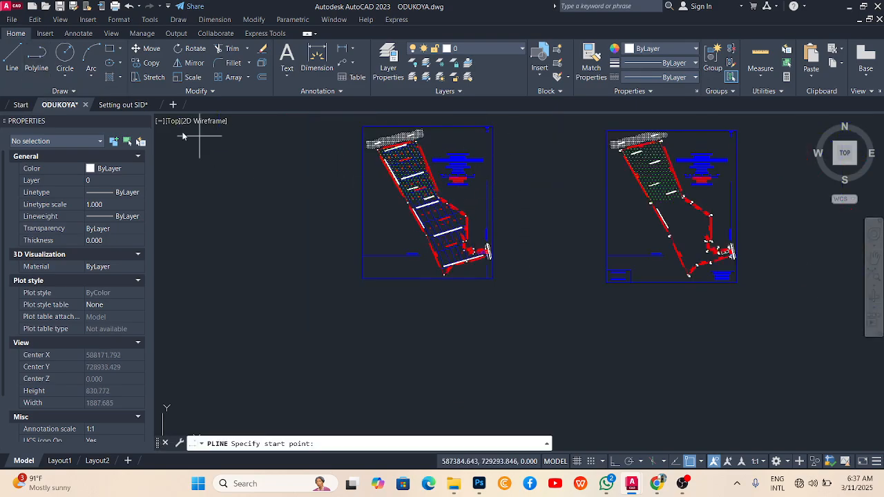
{"action": "scroll", "coordinate": [483, 248], "scroll_direction": "up", "scroll_amount": 6}
{"action": "scroll", "coordinate": [453, 333], "scroll_direction": "up", "scroll_amount": 8}
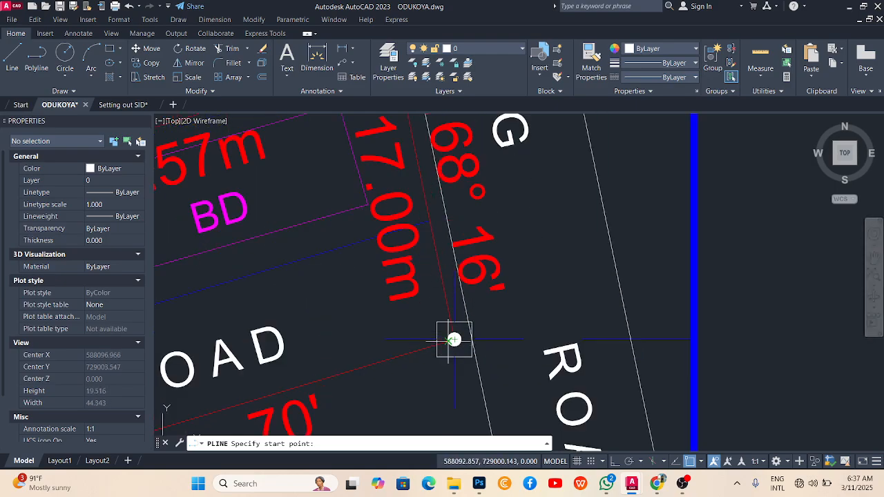
{"action": "left_click", "coordinate": [455, 339]}
{"action": "scroll", "coordinate": [457, 369], "scroll_direction": "down", "scroll_amount": 8}
{"action": "scroll", "coordinate": [480, 269], "scroll_direction": "down", "scroll_amount": 6}
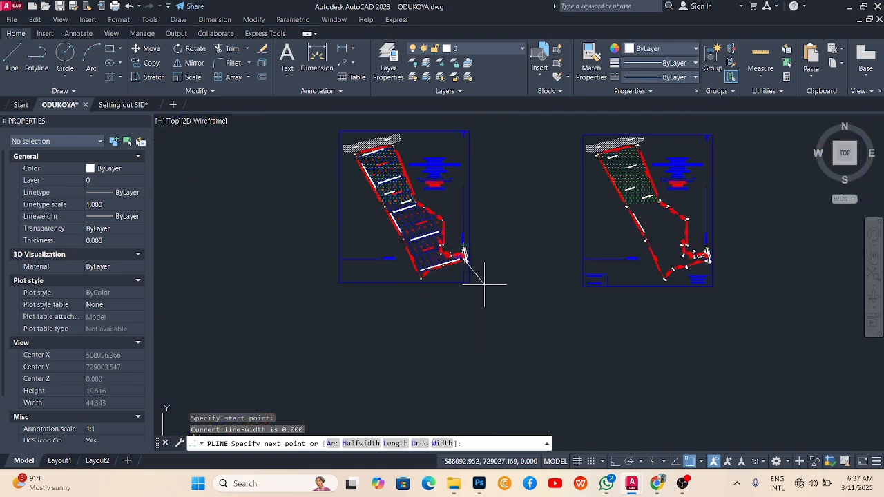
{"action": "left_click", "coordinate": [614, 461]}
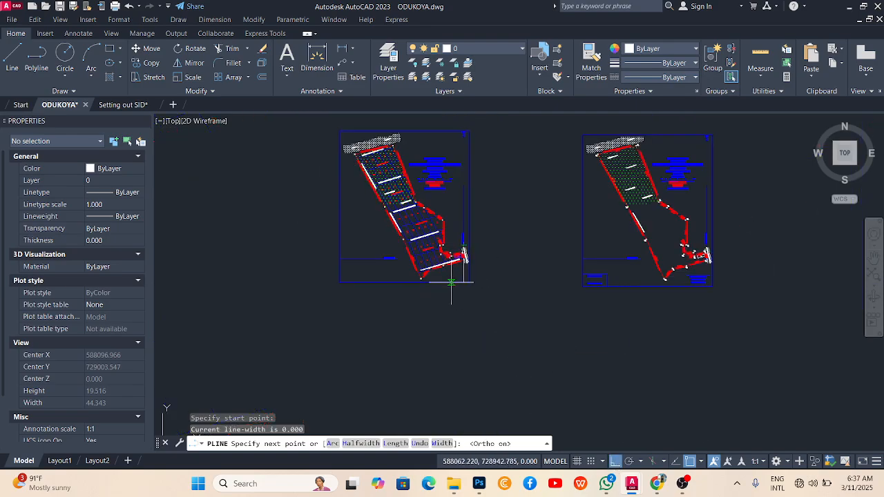
{"action": "scroll", "coordinate": [457, 211], "scroll_direction": "down", "scroll_amount": 5}
{"action": "scroll", "coordinate": [484, 187], "scroll_direction": "up", "scroll_amount": 7}
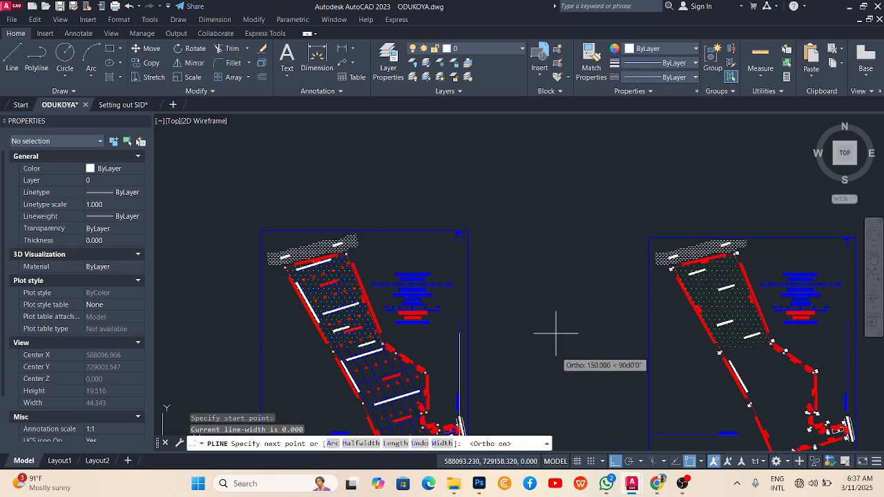
{"action": "scroll", "coordinate": [548, 361], "scroll_direction": "down", "scroll_amount": 4}
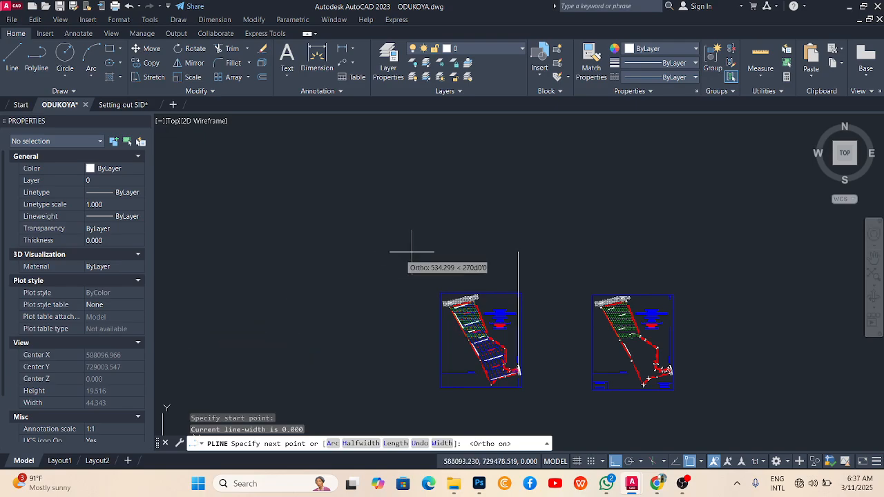
{"action": "scroll", "coordinate": [458, 256], "scroll_direction": "down", "scroll_amount": 8}
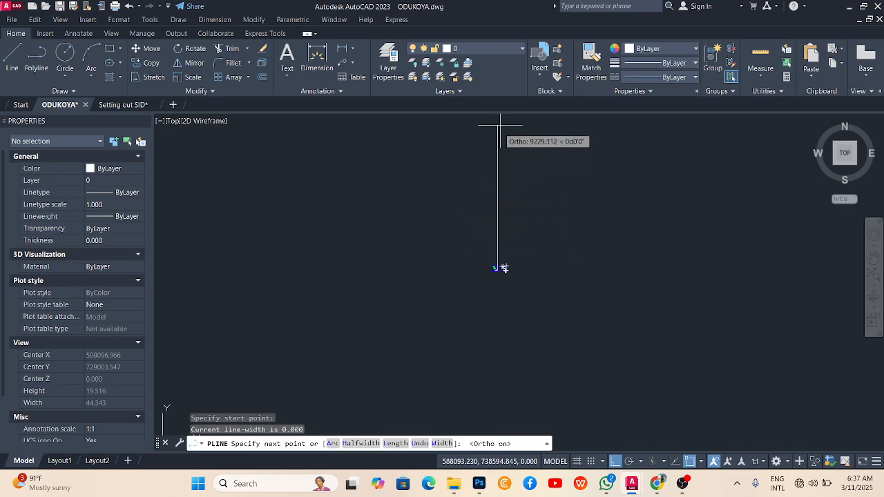
{"action": "scroll", "coordinate": [502, 258], "scroll_direction": "up", "scroll_amount": 8}
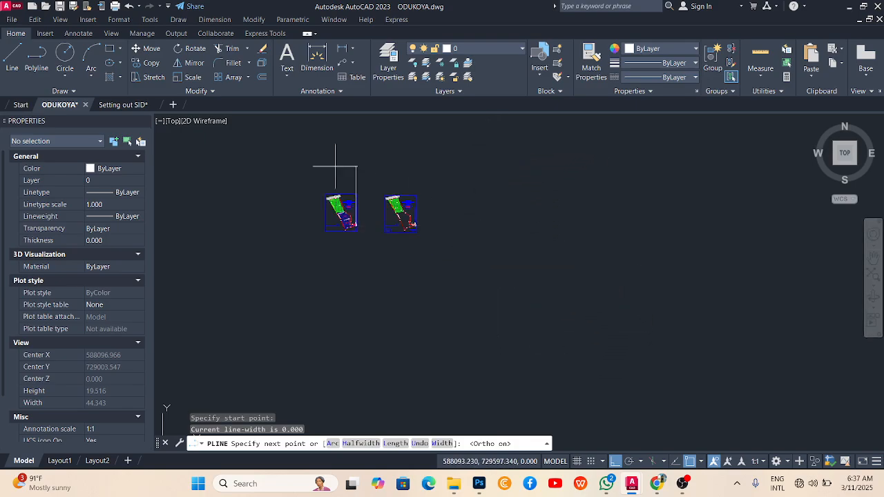
{"action": "key", "text": "Escape"}
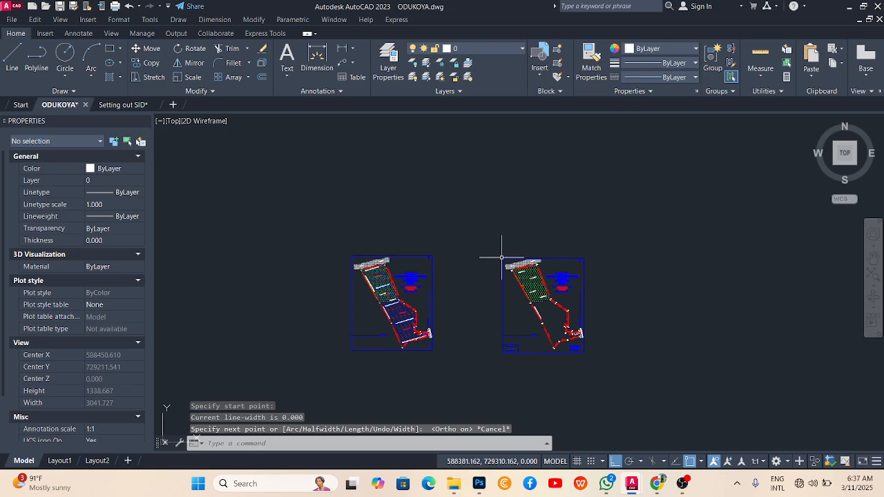
Start a trial polyline in the empty space below the survey plans and turn Ortho off to test free-angle directions.
{"action": "left_click", "coordinate": [37, 58]}
{"action": "scroll", "coordinate": [421, 264], "scroll_direction": "down", "scroll_amount": 8}
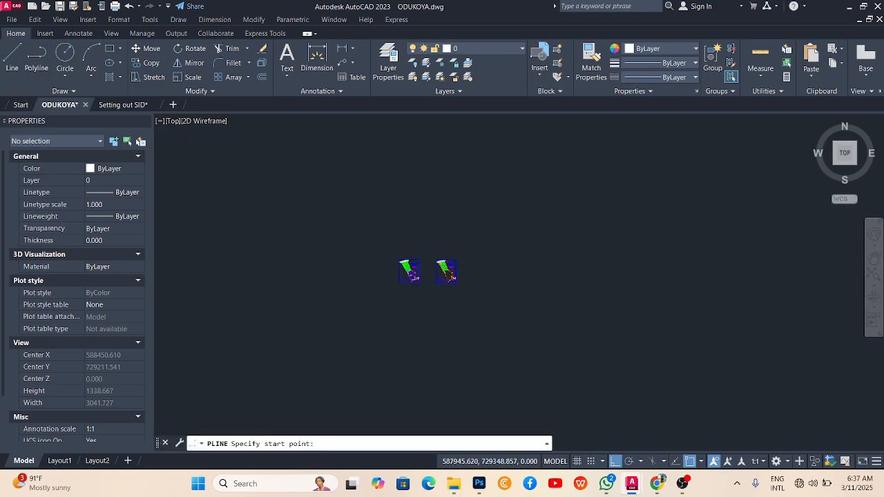
{"action": "left_click", "coordinate": [524, 323]}
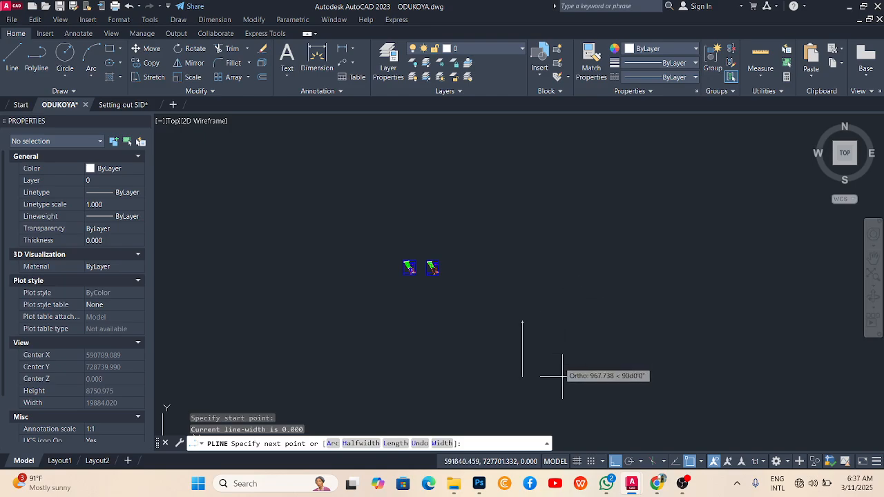
{"action": "left_click", "coordinate": [613, 461]}
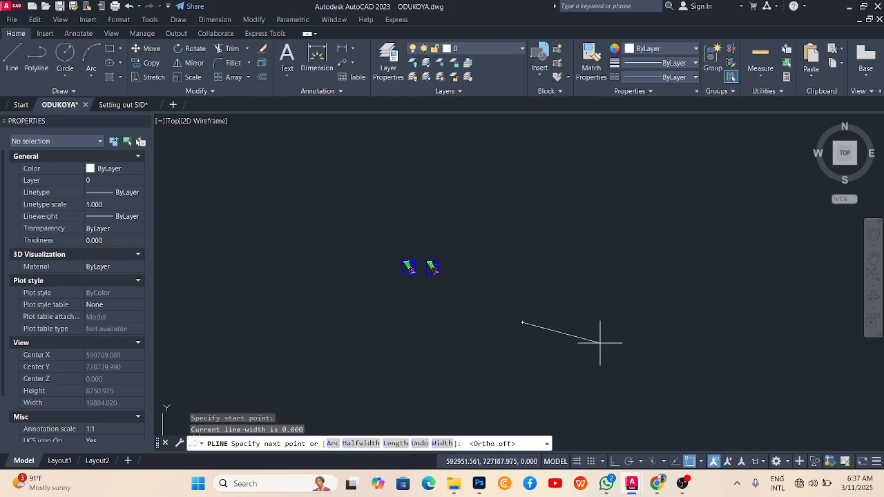
{"action": "key", "text": "Escape"}
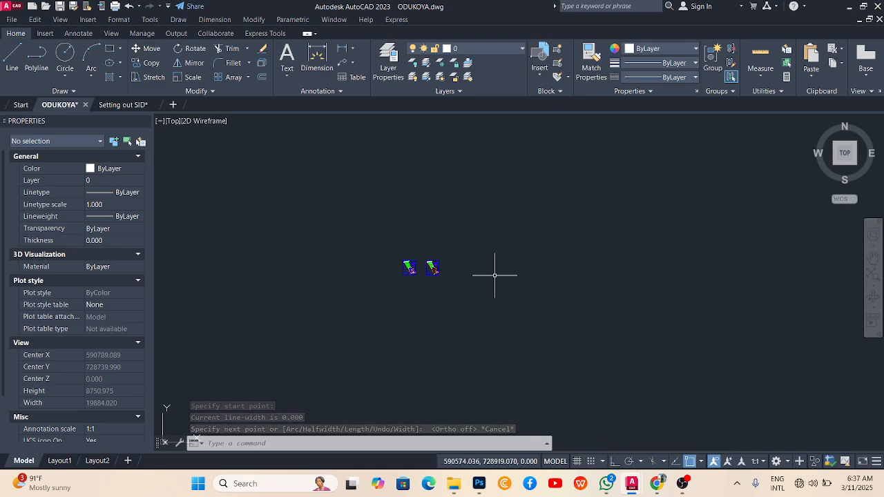
Select the whole right-hand survey plan with its frame and turn Ortho mode on.
{"action": "scroll", "coordinate": [418, 265], "scroll_direction": "up", "scroll_amount": 7}
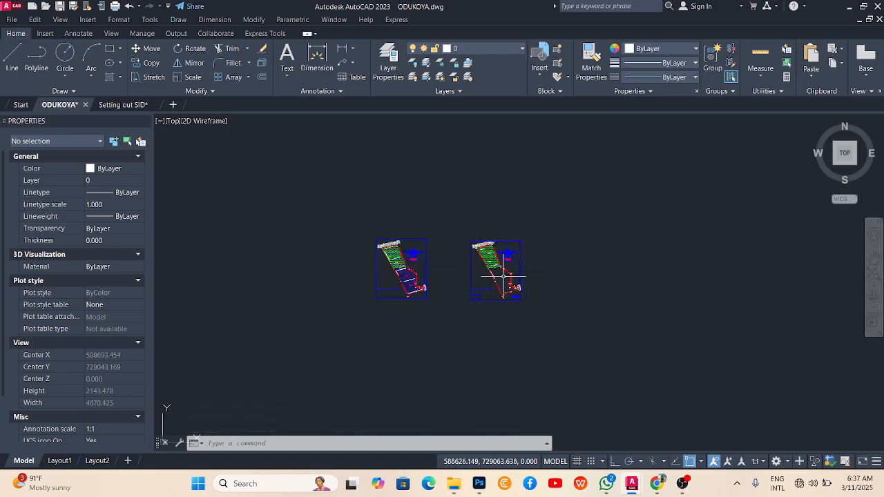
{"action": "scroll", "coordinate": [475, 255], "scroll_direction": "up", "scroll_amount": 2}
{"action": "left_click", "coordinate": [573, 354]}
{"action": "left_click", "coordinate": [438, 193]}
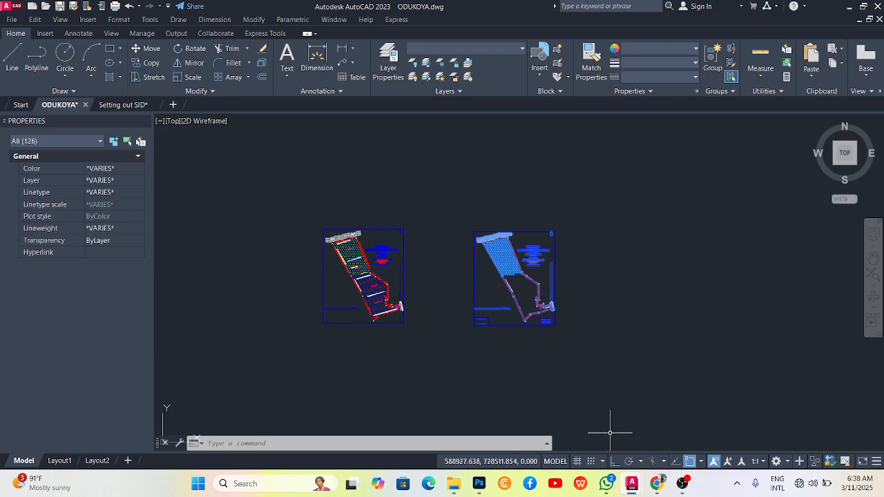
{"action": "left_click", "coordinate": [613, 462]}
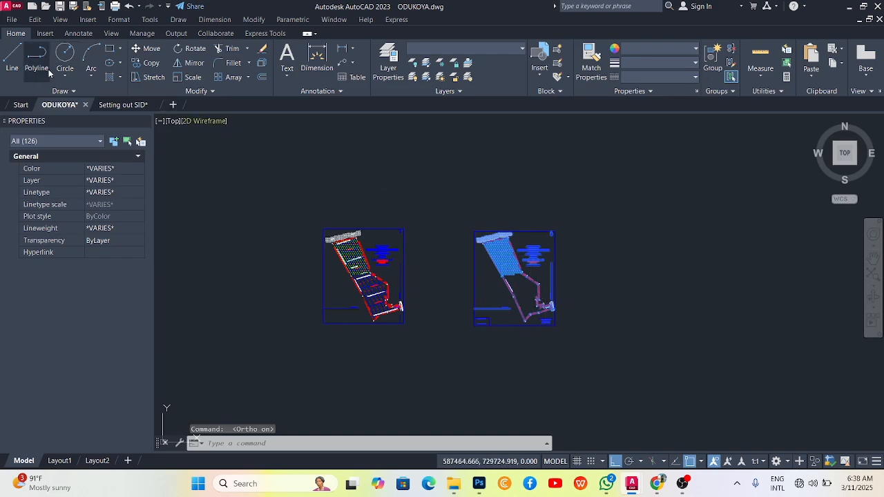
Copy the selected survey plan seven times in a straight horizontal row to its right, then end the Copy command.
{"action": "left_click", "coordinate": [151, 62]}
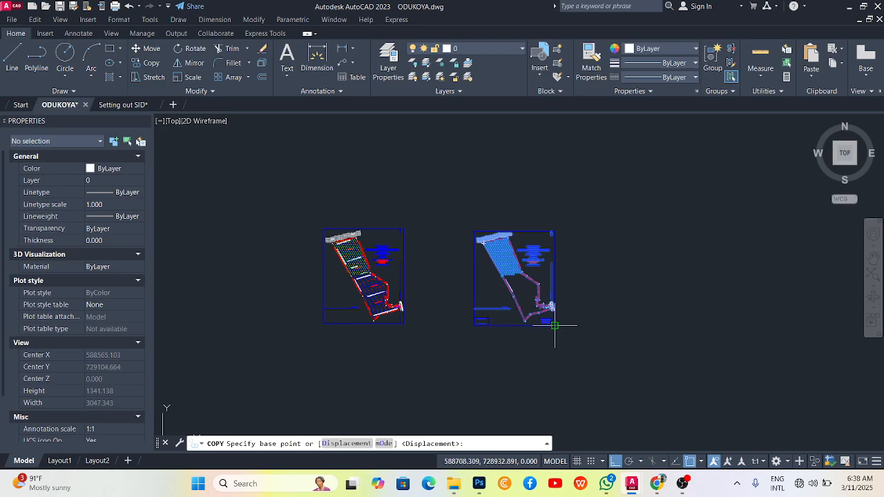
{"action": "left_click", "coordinate": [498, 361]}
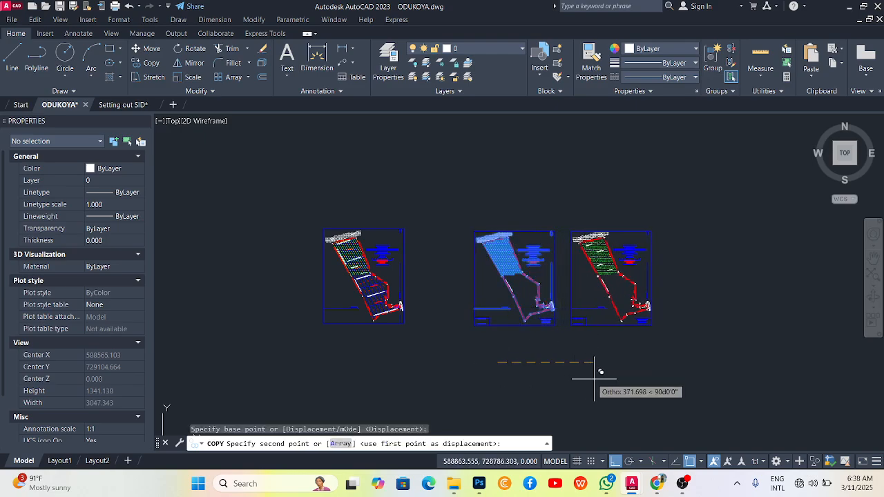
{"action": "left_click", "coordinate": [602, 364]}
{"action": "left_click", "coordinate": [718, 373]}
{"action": "scroll", "coordinate": [331, 359], "scroll_direction": "down", "scroll_amount": 2}
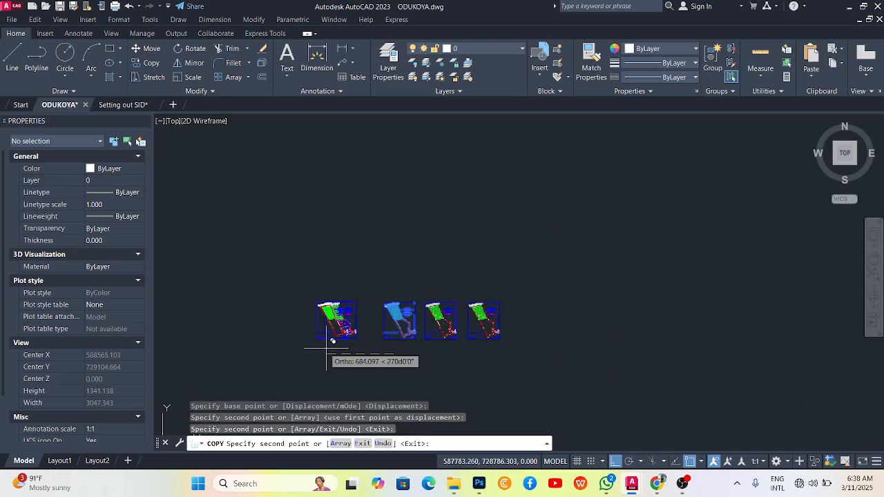
{"action": "scroll", "coordinate": [521, 365], "scroll_direction": "up", "scroll_amount": 1}
{"action": "left_click", "coordinate": [519, 364]}
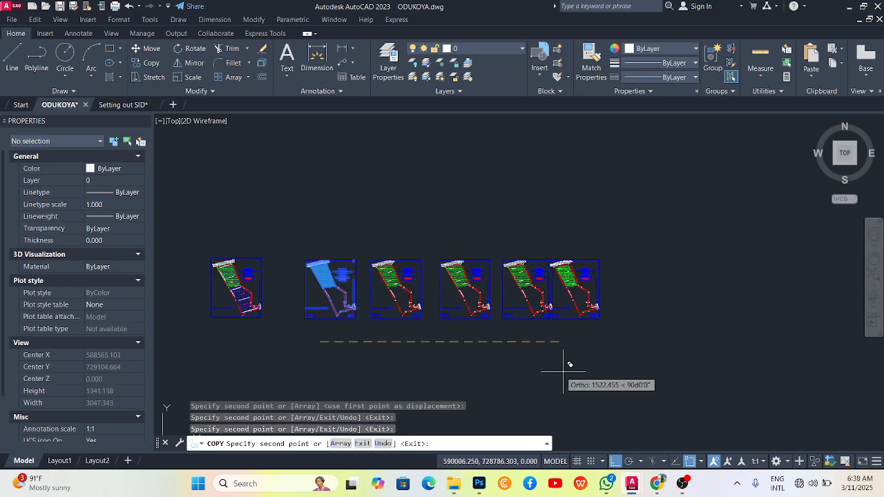
{"action": "left_click", "coordinate": [582, 368]}
{"action": "left_click", "coordinate": [658, 373]}
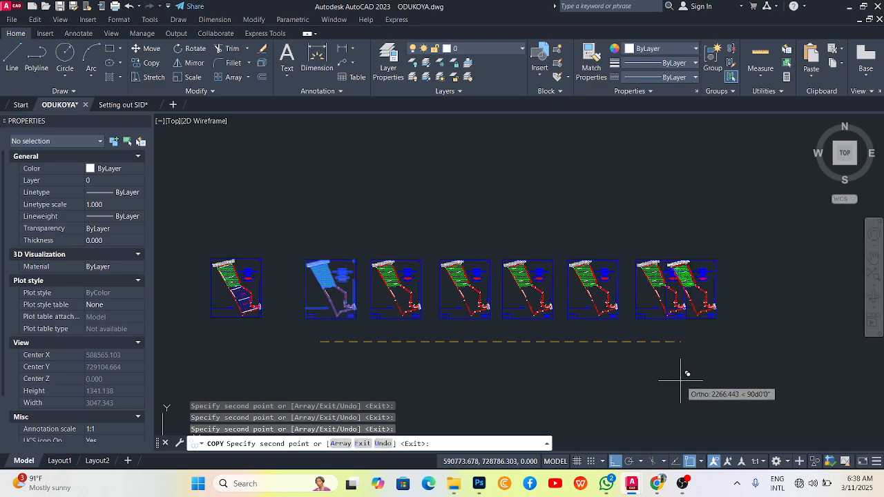
{"action": "left_click", "coordinate": [719, 380]}
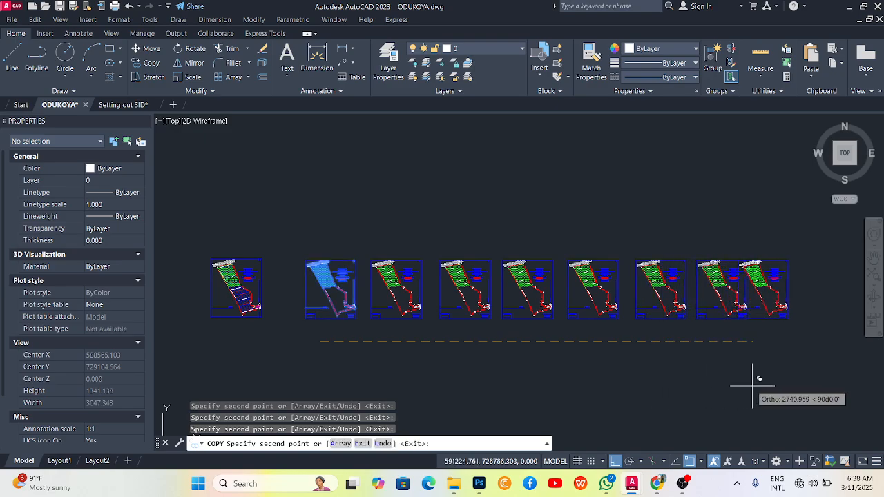
{"action": "key", "text": "Escape"}
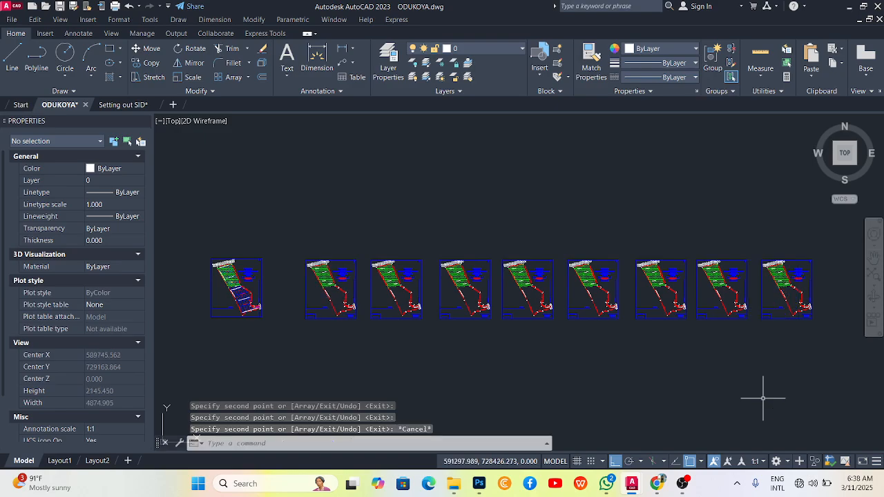
Delete the seven copied survey plans, keeping the two original plans.
{"action": "left_click", "coordinate": [829, 326]}
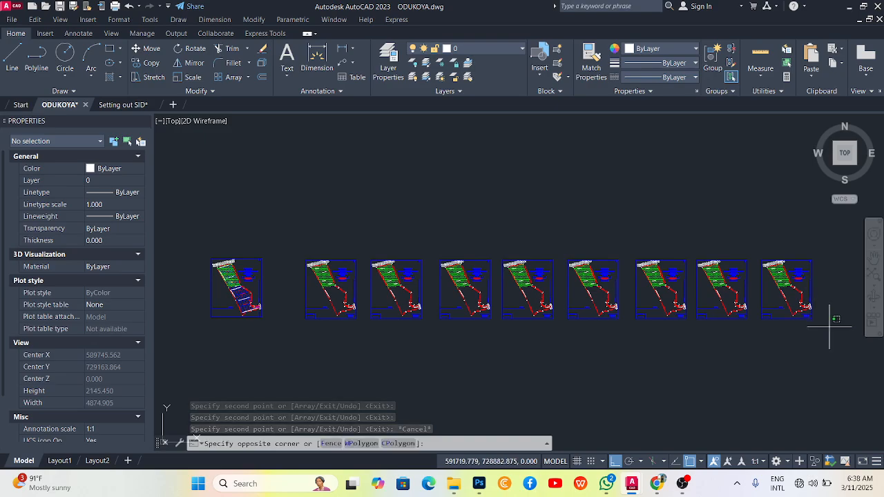
{"action": "left_click", "coordinate": [365, 207]}
{"action": "key", "text": "Delete"}
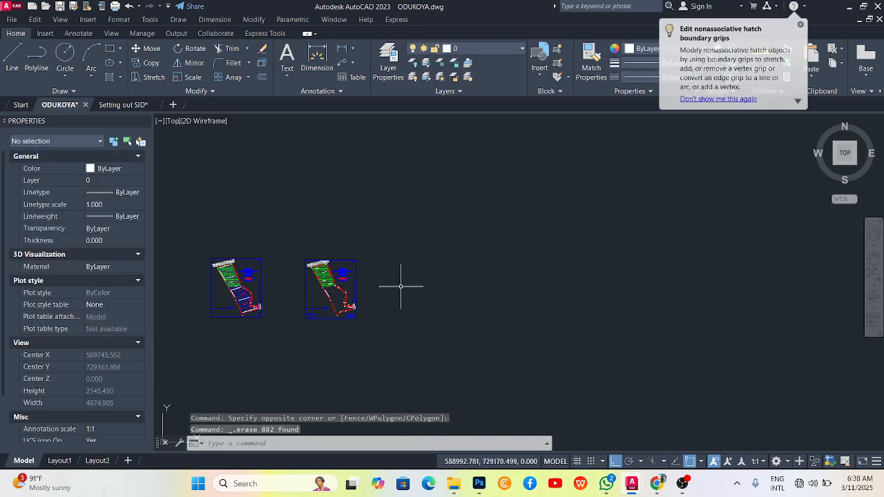
Copy the right-hand survey plan with its frame eight times in a straight vertical column above it, then end the Copy command.
{"action": "left_click", "coordinate": [386, 333]}
{"action": "left_click", "coordinate": [292, 217]}
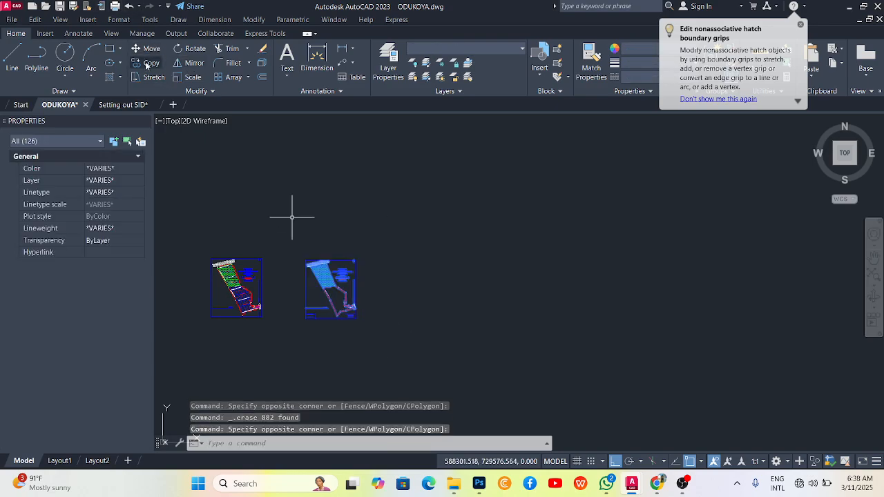
{"action": "type", "text": "co"}
{"action": "key", "text": "Return"}
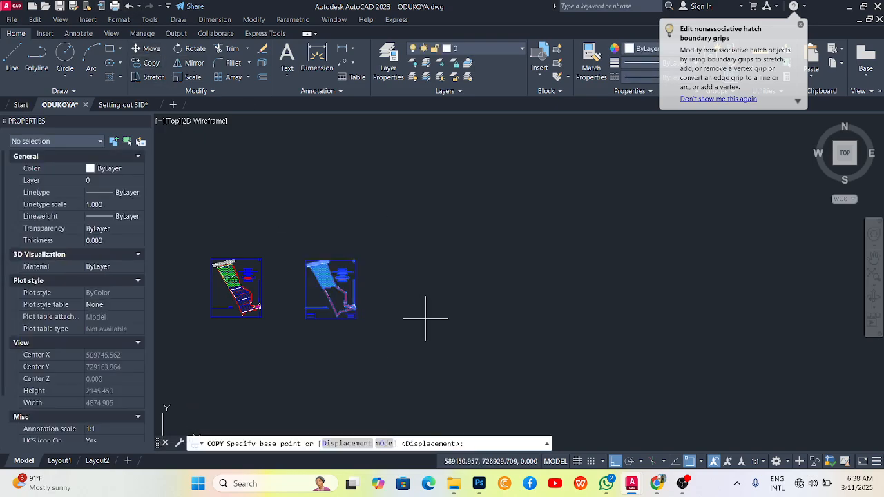
{"action": "left_click", "coordinate": [426, 318]}
{"action": "left_click", "coordinate": [425, 249]}
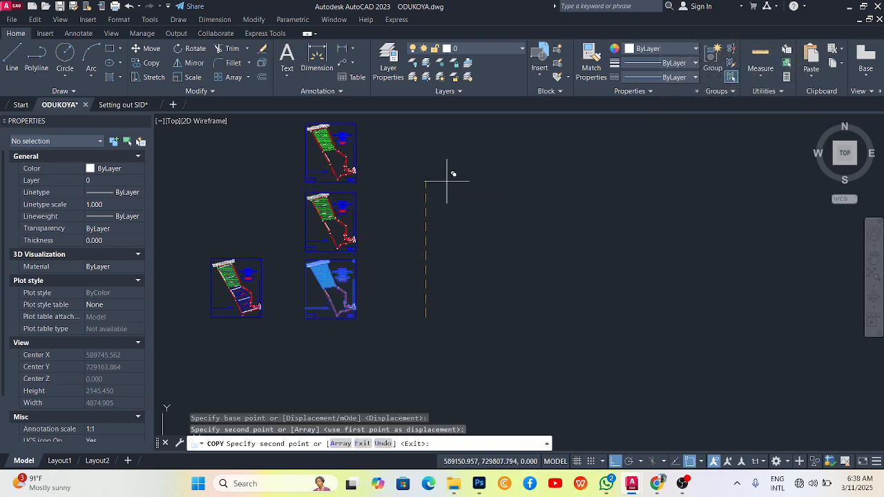
{"action": "left_click", "coordinate": [447, 182]}
{"action": "scroll", "coordinate": [449, 228], "scroll_direction": "down", "scroll_amount": 5}
{"action": "scroll", "coordinate": [452, 200], "scroll_direction": "up", "scroll_amount": 3}
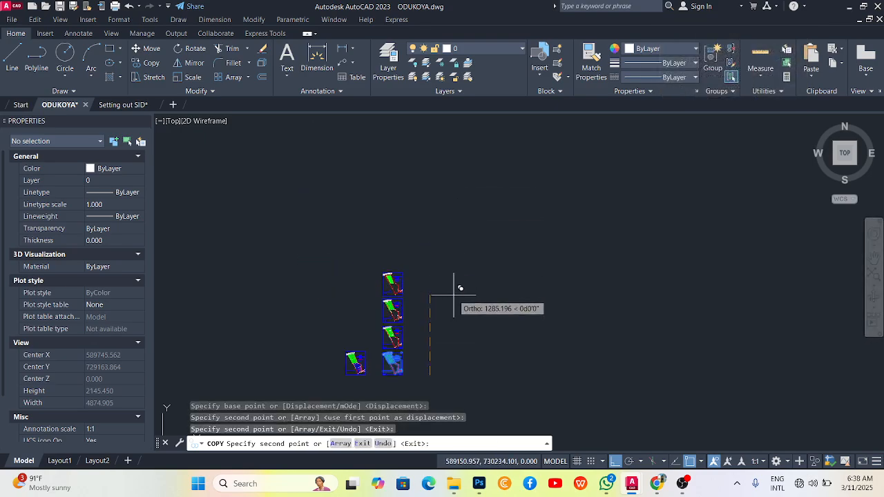
{"action": "left_click", "coordinate": [453, 297]}
{"action": "left_click", "coordinate": [465, 268]}
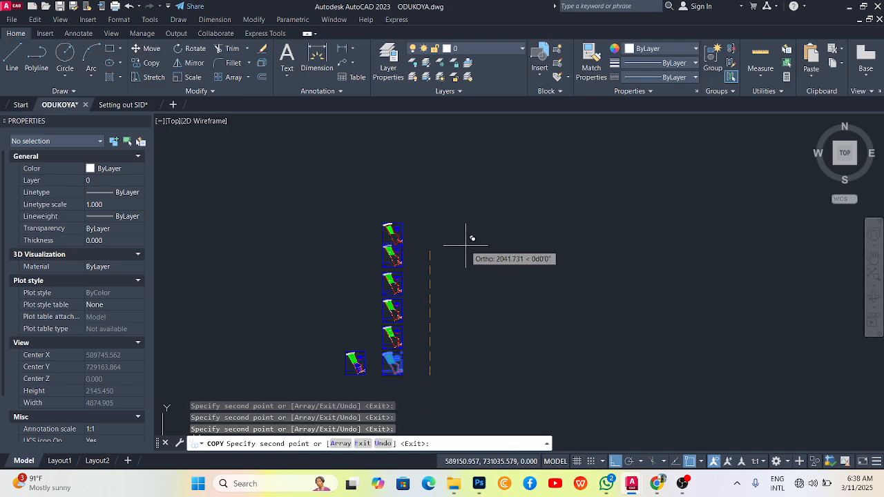
{"action": "left_click", "coordinate": [468, 239]}
{"action": "left_click", "coordinate": [473, 214]}
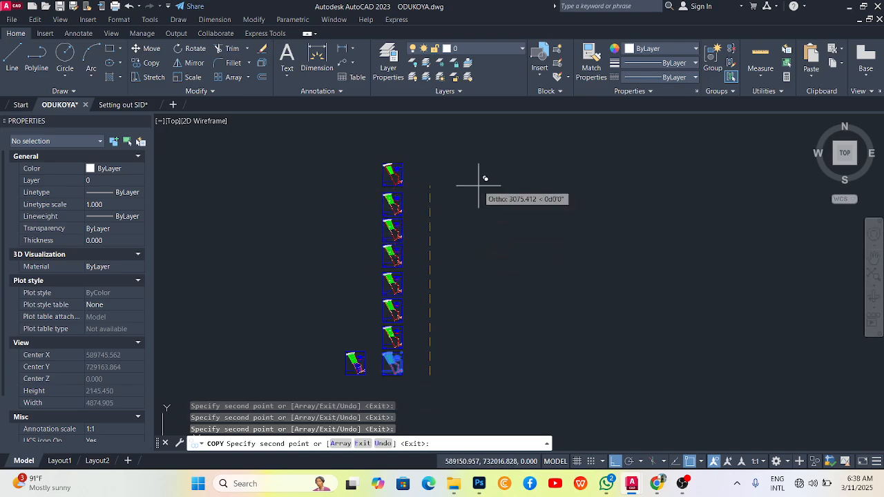
{"action": "left_click", "coordinate": [498, 152]}
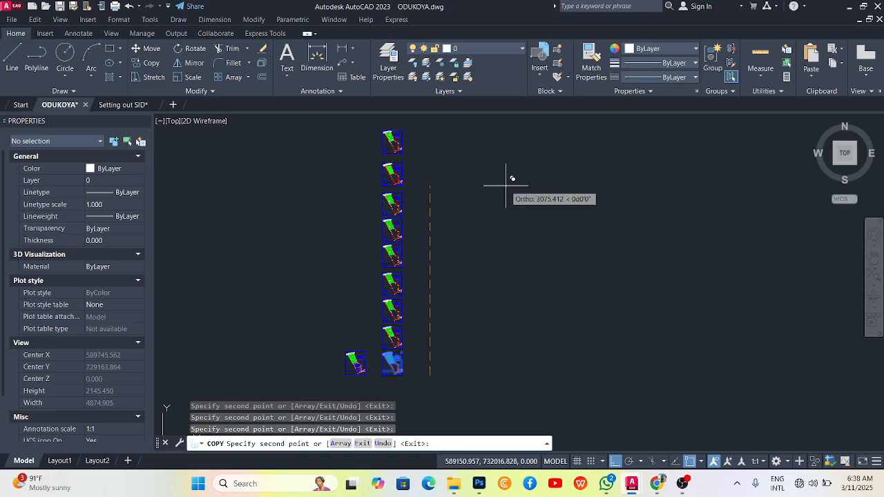
{"action": "key", "text": "Escape"}
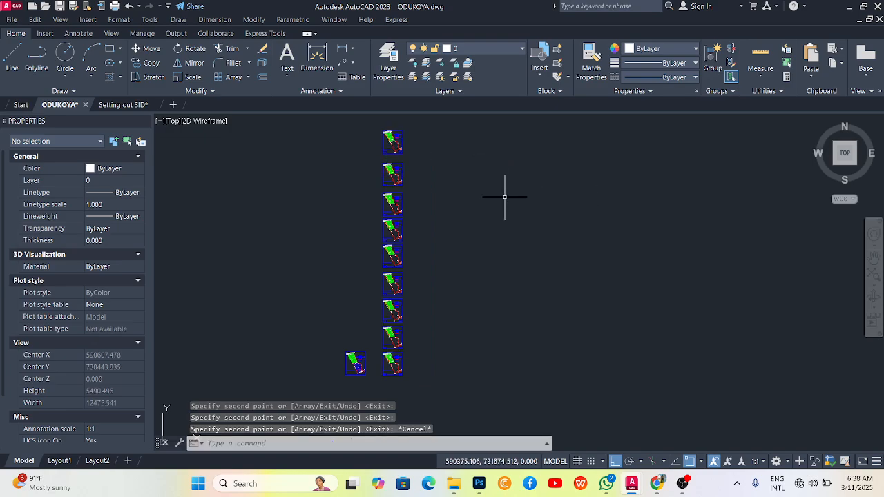
Delete the two copied survey plans directly above the original right-hand plan.
{"action": "left_click", "coordinate": [423, 116]}
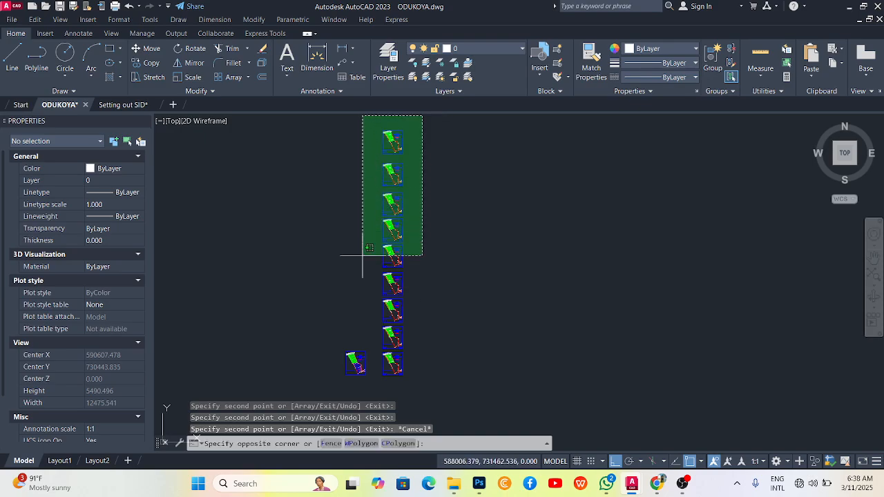
{"action": "scroll", "coordinate": [377, 373], "scroll_direction": "up", "scroll_amount": 5}
{"action": "left_click", "coordinate": [375, 338]}
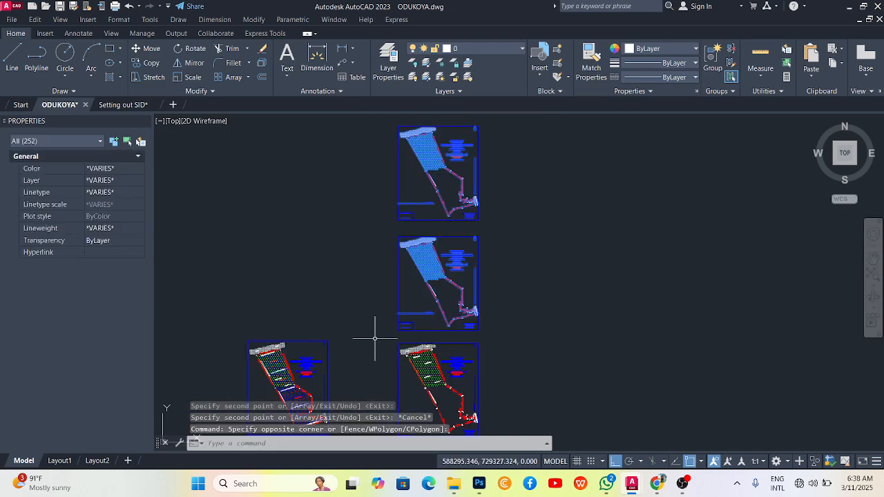
{"action": "key", "text": "Delete"}
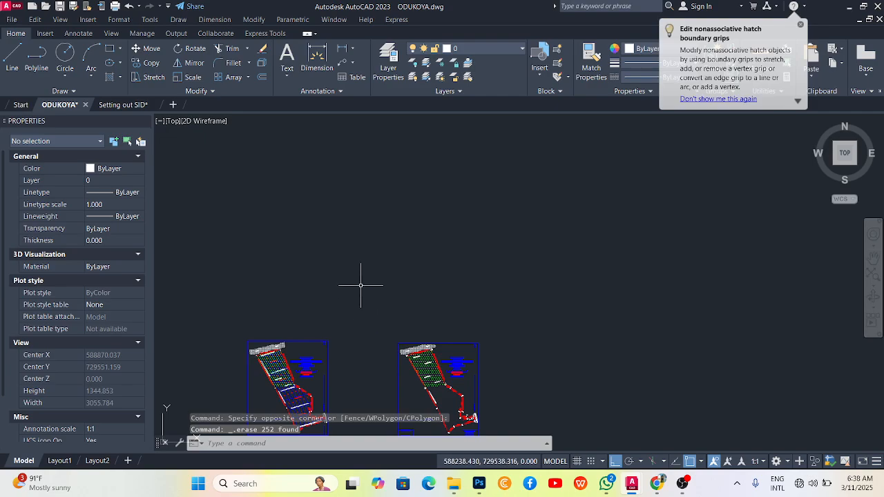
{"action": "scroll", "coordinate": [360, 284], "scroll_direction": "down", "scroll_amount": 2}
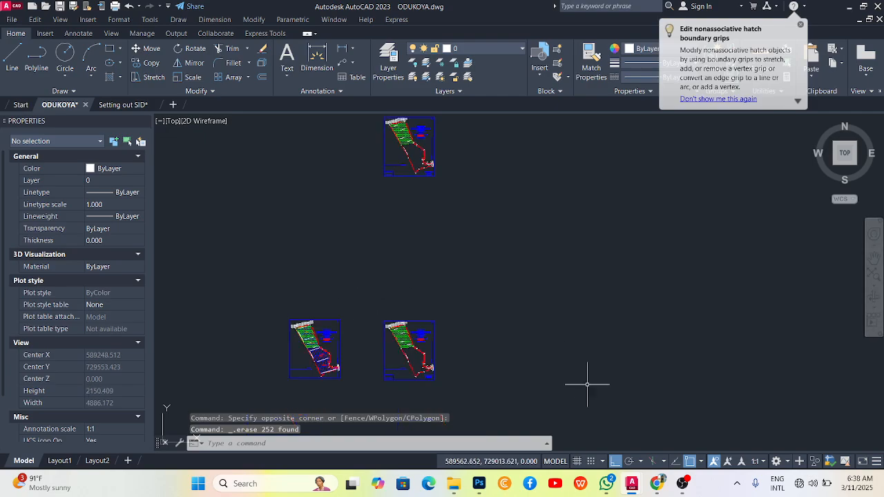
Switch from Ortho to Polar Tracking and start a trial polyline beside the right-hand original plan to test the tracked directions.
{"action": "left_click", "coordinate": [615, 461]}
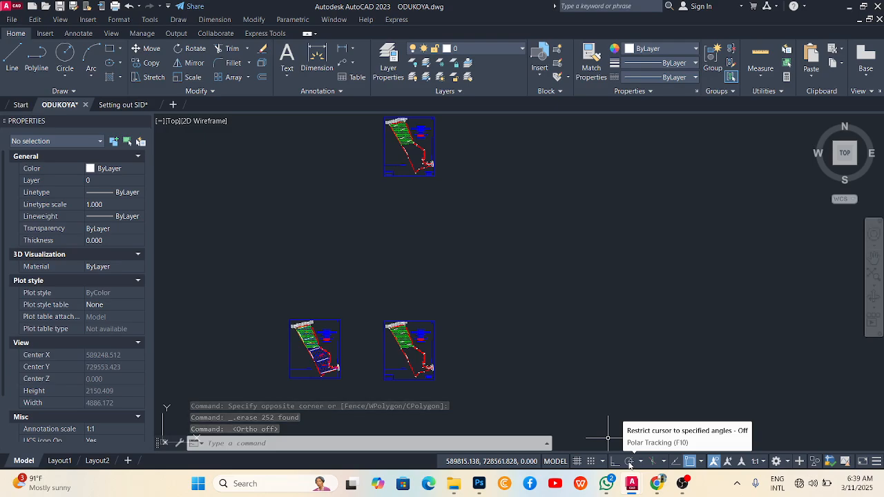
{"action": "left_click", "coordinate": [629, 461]}
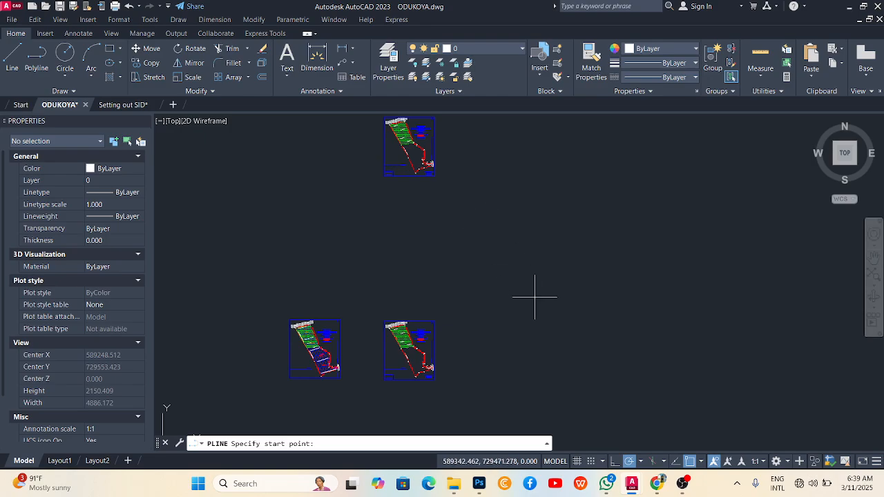
{"action": "left_click", "coordinate": [528, 366]}
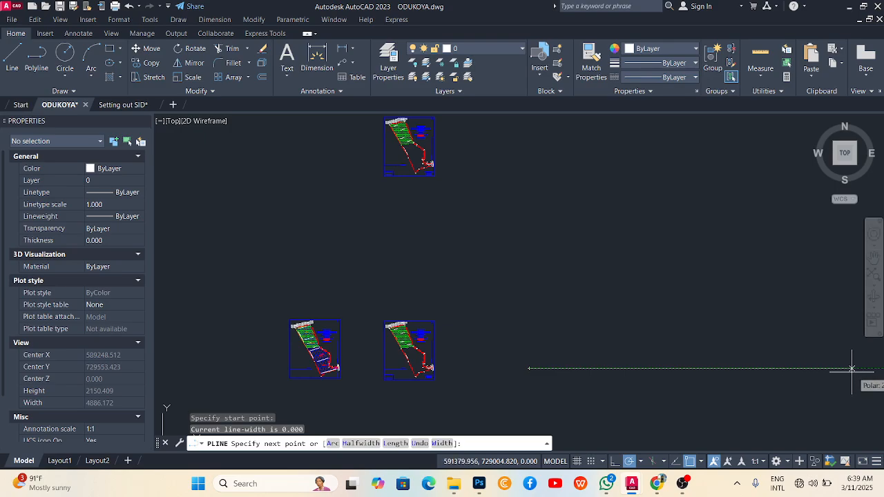
{"action": "scroll", "coordinate": [716, 311], "scroll_direction": "down", "scroll_amount": 4}
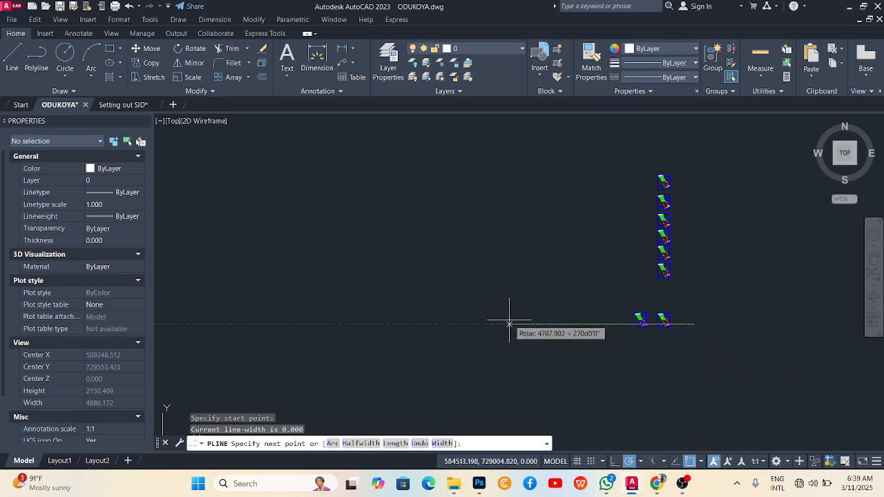
{"action": "scroll", "coordinate": [690, 322], "scroll_direction": "up", "scroll_amount": 6}
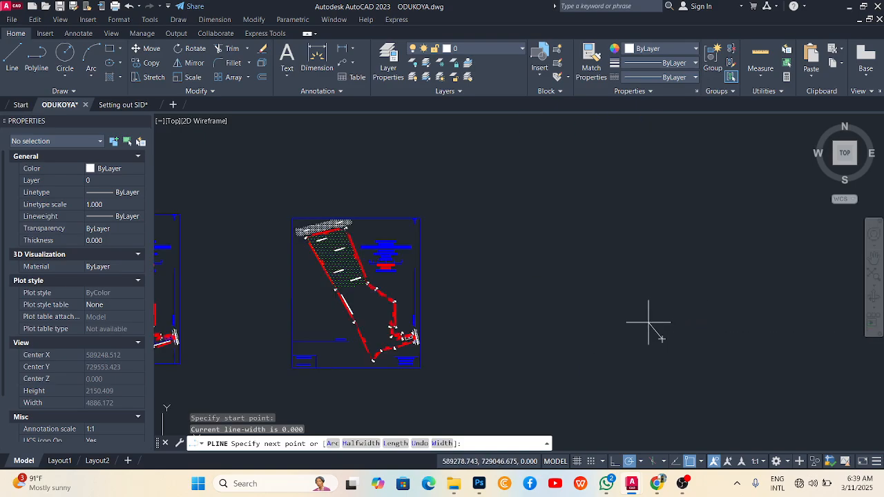
{"action": "scroll", "coordinate": [654, 365], "scroll_direction": "up", "scroll_amount": 5}
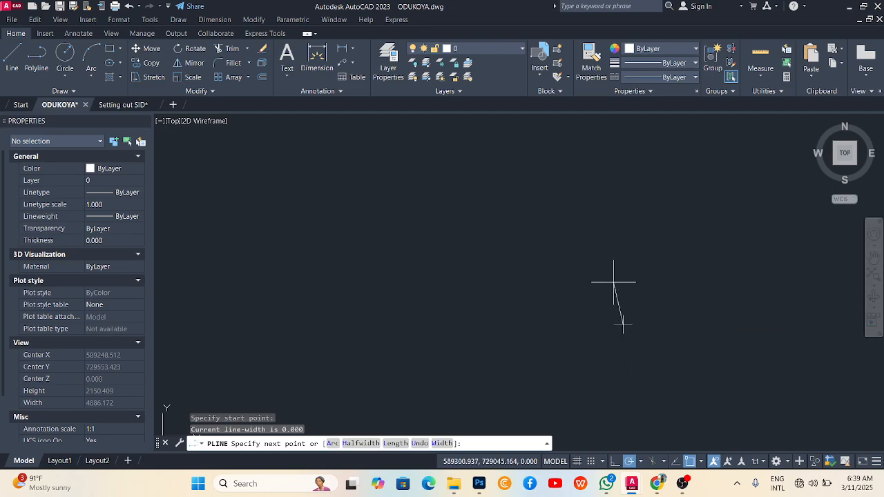
Try a 30-degree polar tracking increment on the trial polyline, then set the increment back to 90 degrees.
{"action": "left_click", "coordinate": [642, 461]}
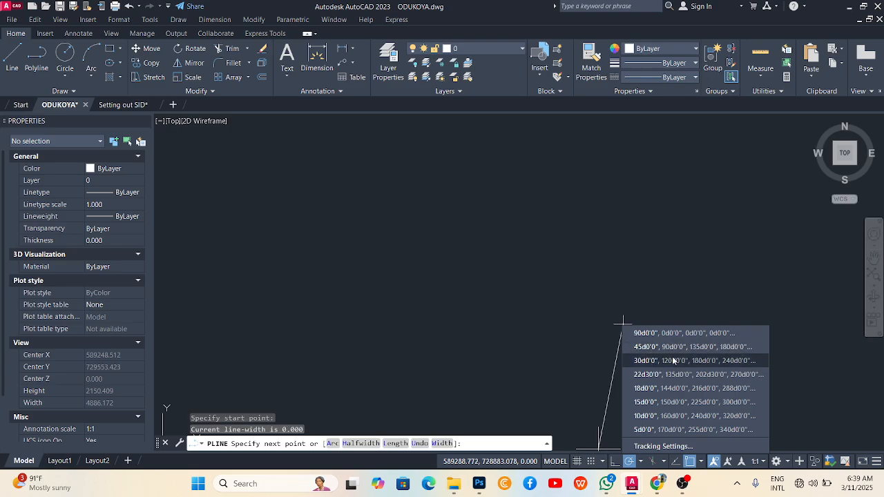
{"action": "left_click", "coordinate": [720, 360]}
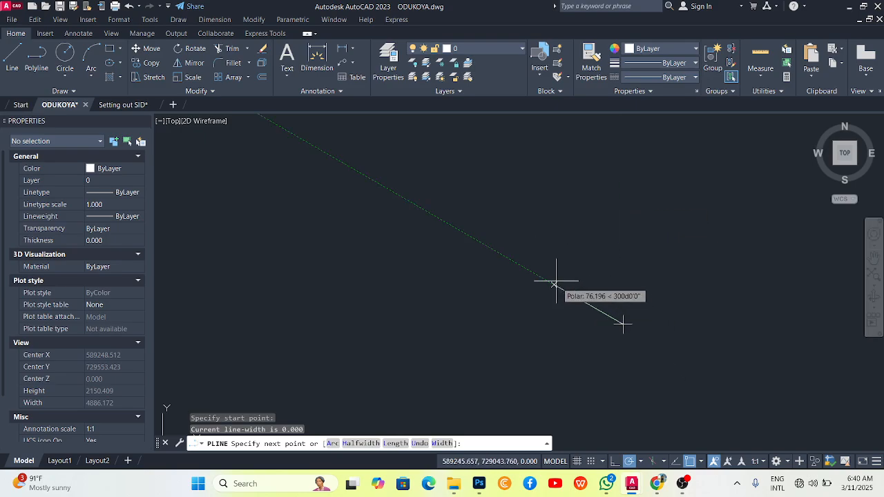
{"action": "left_click", "coordinate": [640, 462]}
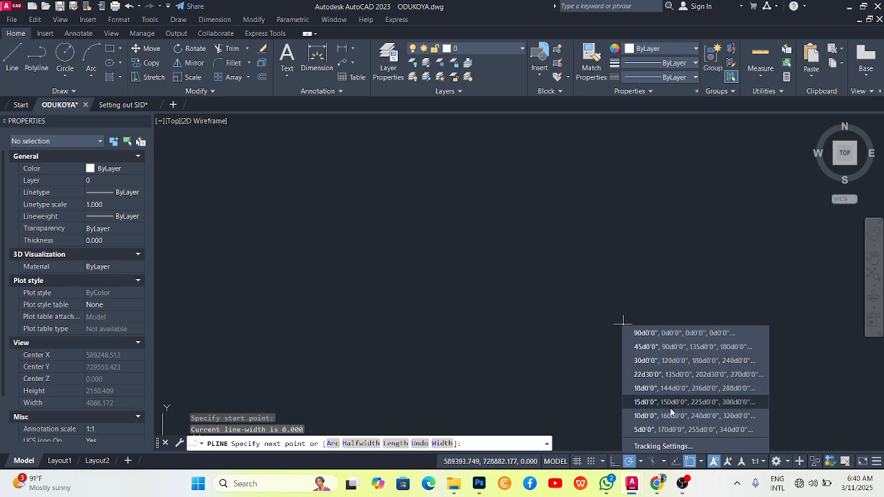
{"action": "left_click", "coordinate": [666, 337]}
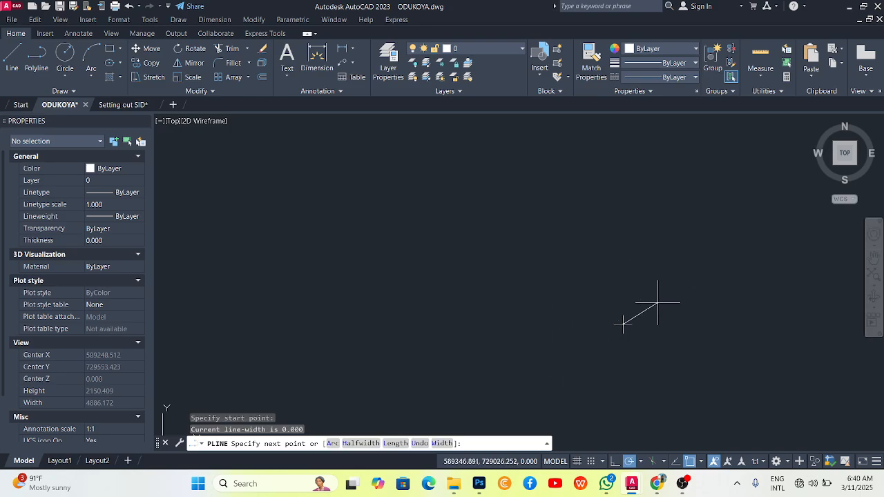
Cancel the trial polyline and turn Polar Tracking off.
{"action": "key", "text": "Escape"}
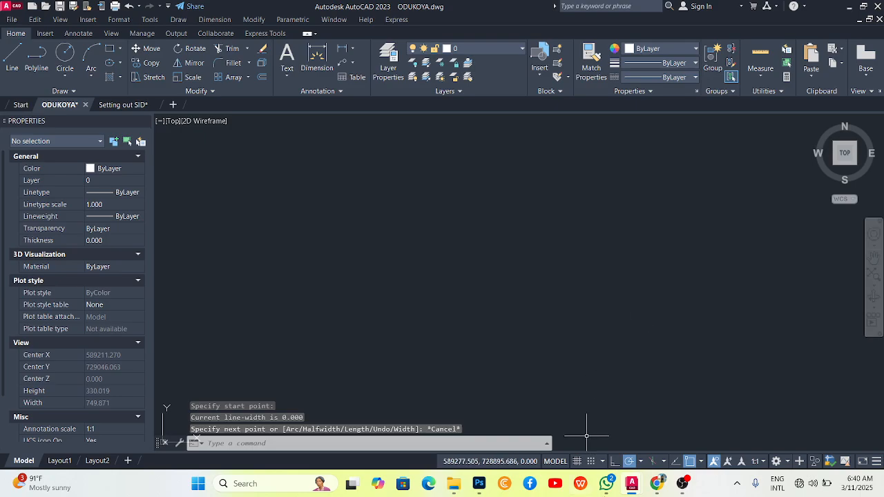
{"action": "left_click", "coordinate": [630, 462]}
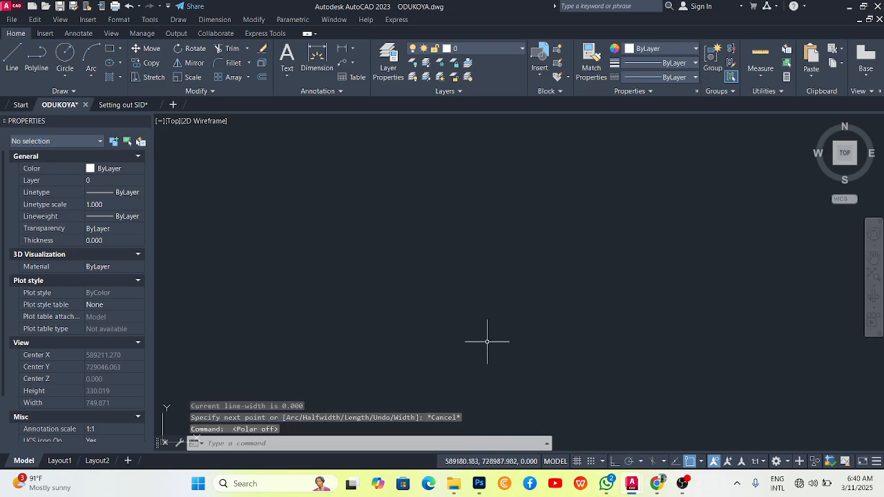
Toggle Object Snap off and back on, and draw a four-sided polyline in empty space, snapping its last point to the start point.
{"action": "left_click", "coordinate": [690, 461]}
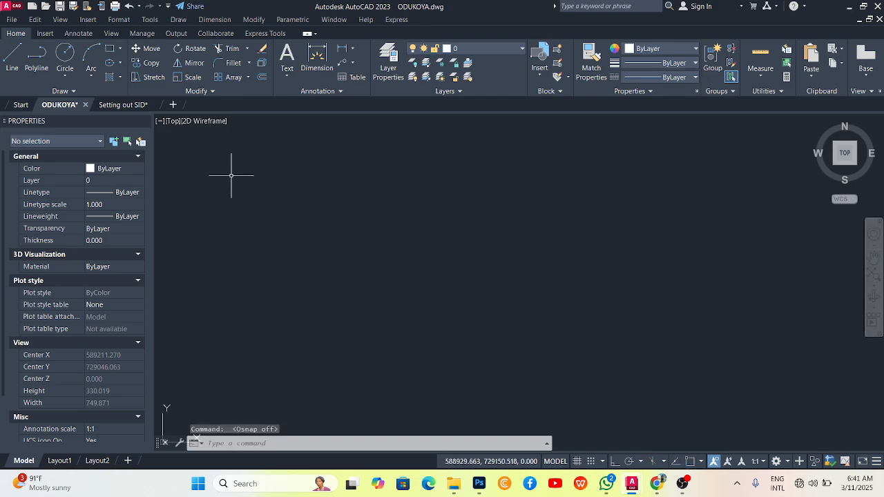
{"action": "left_click", "coordinate": [690, 461]}
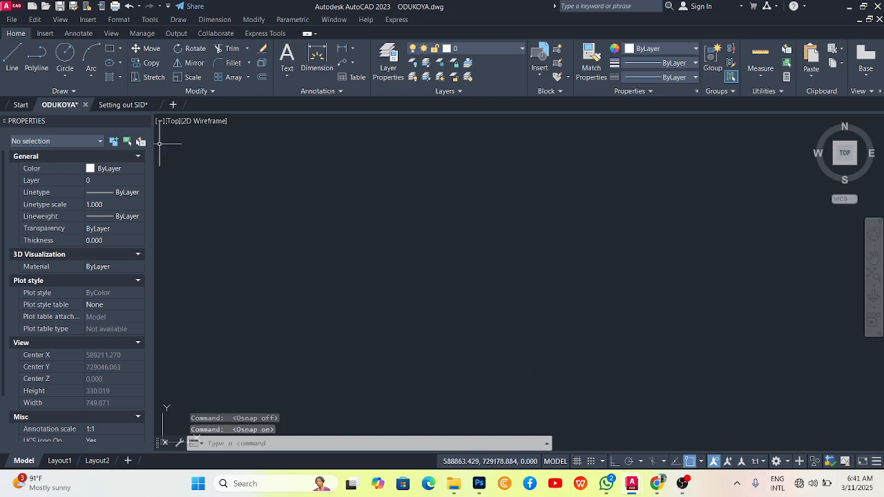
{"action": "left_click", "coordinate": [38, 56]}
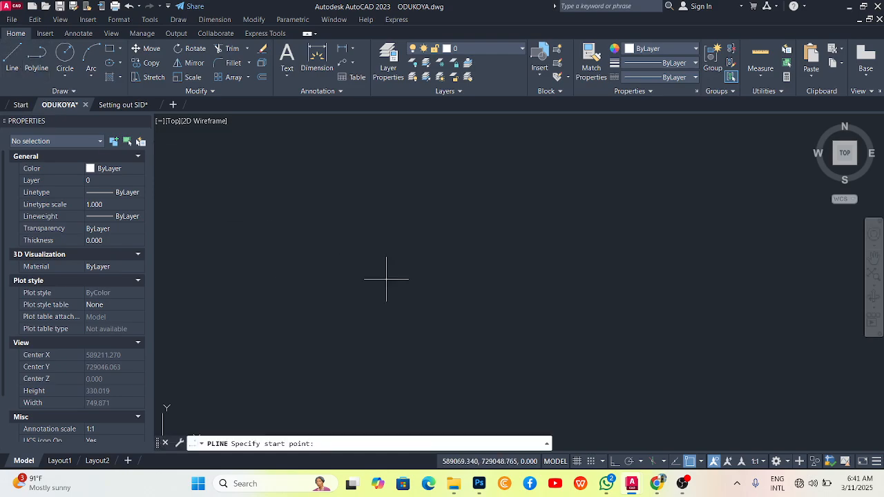
{"action": "left_click", "coordinate": [396, 250]}
{"action": "left_click", "coordinate": [551, 192]}
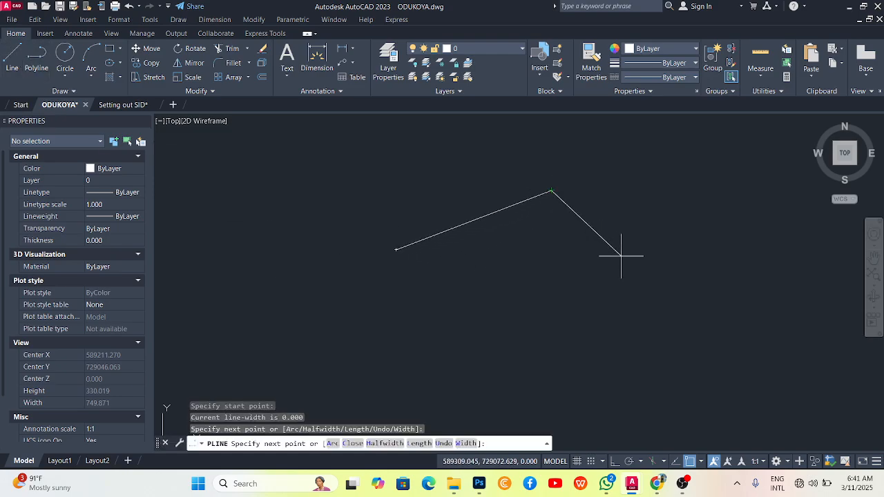
{"action": "left_click", "coordinate": [645, 283]}
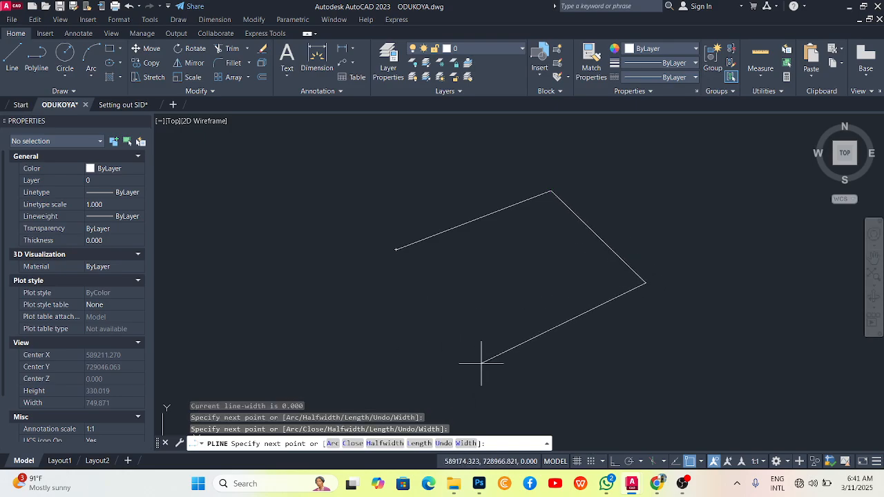
{"action": "left_click", "coordinate": [441, 367]}
{"action": "left_click", "coordinate": [395, 250]}
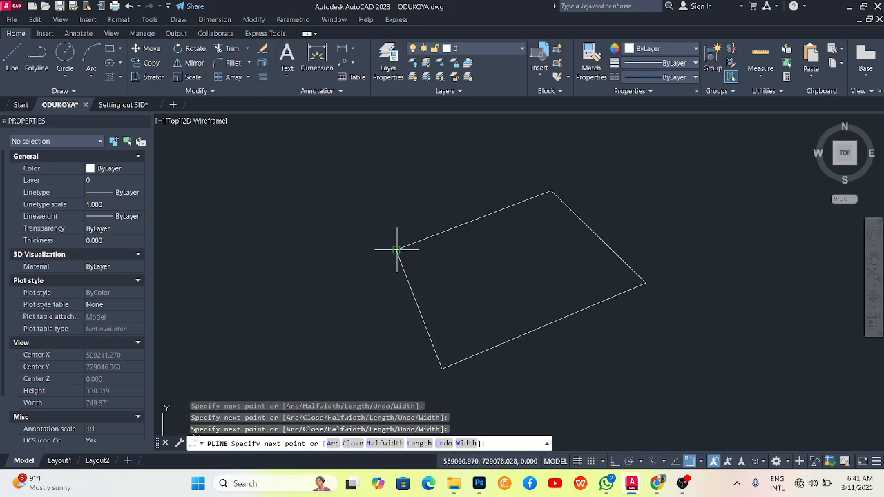
{"action": "key", "text": "Escape"}
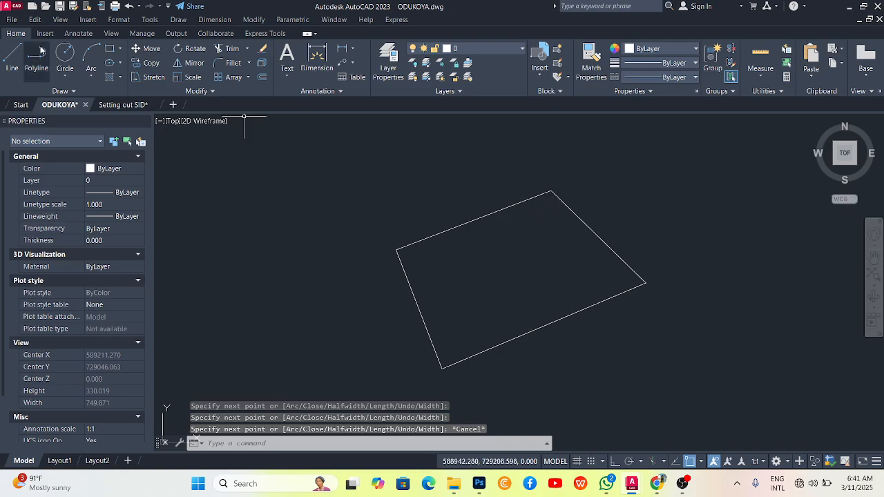
Start a Move on the four-sided polyline to try its snap points and review the available object snap modes.
{"action": "left_click", "coordinate": [449, 254]}
{"action": "left_click", "coordinate": [353, 167]}
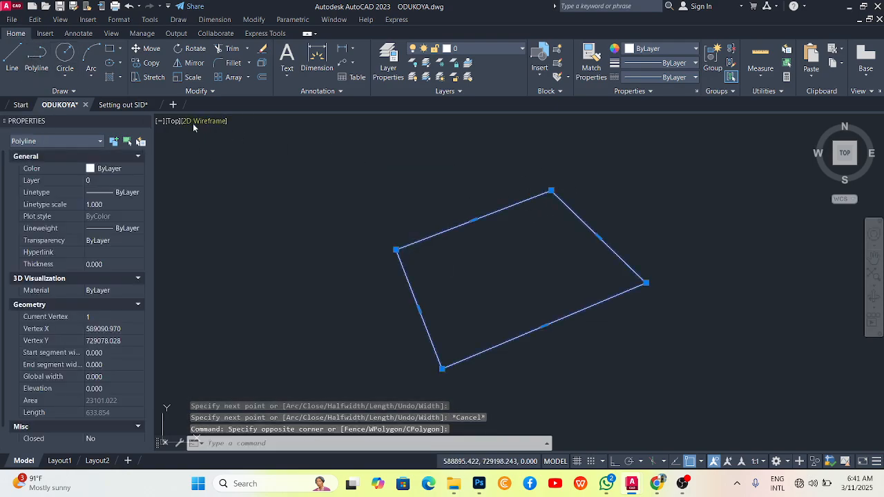
{"action": "key", "text": "Escape"}
{"action": "type", "text": "m"}
{"action": "key", "text": "Return"}
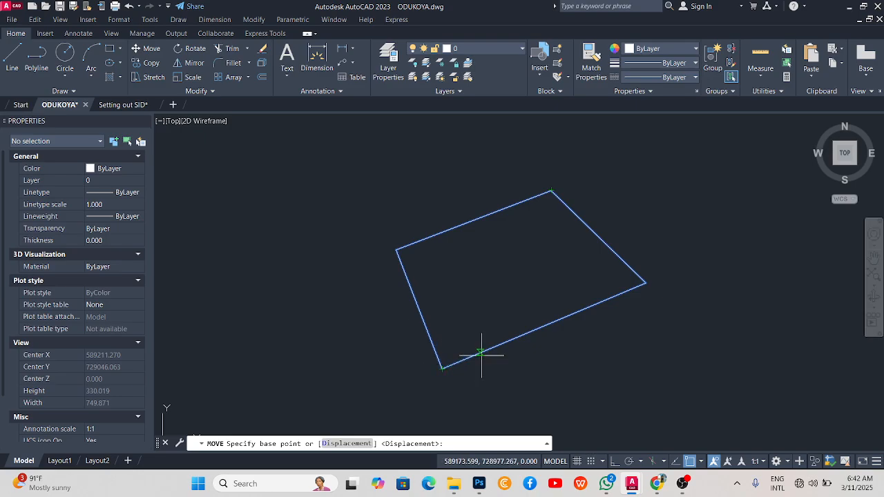
{"action": "left_click", "coordinate": [702, 461]}
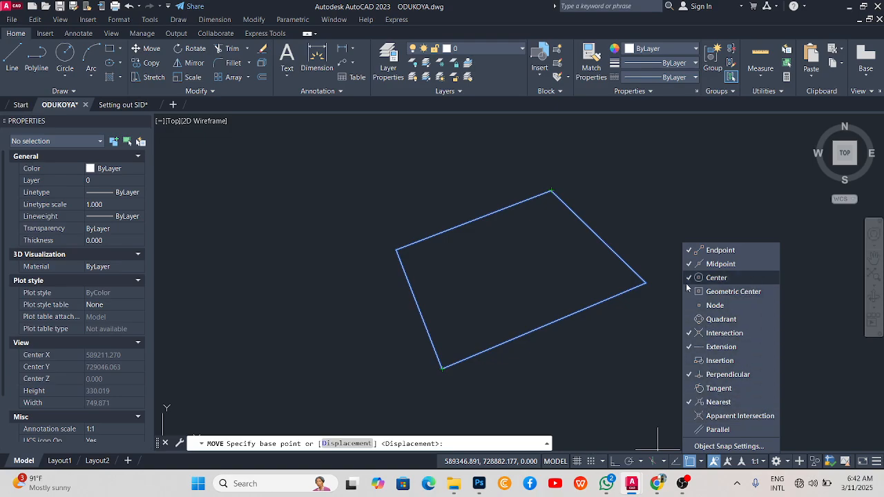
{"action": "key", "text": "Escape"}
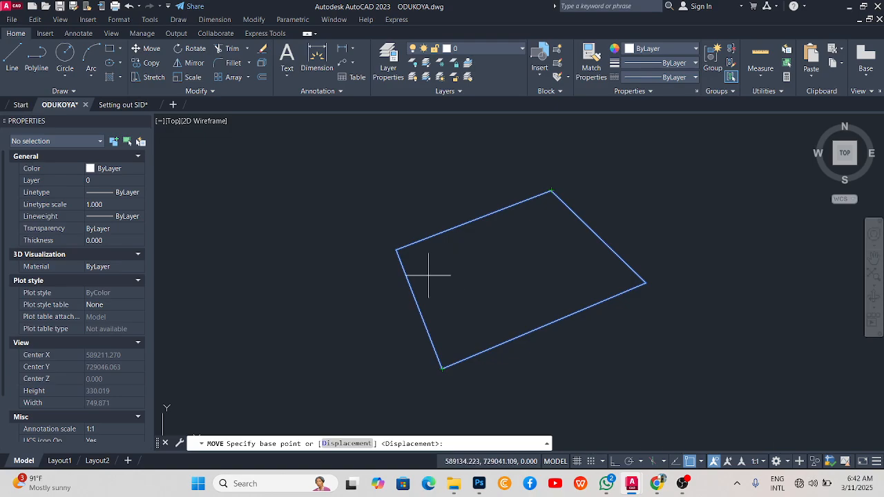
{"action": "key", "text": "Escape"}
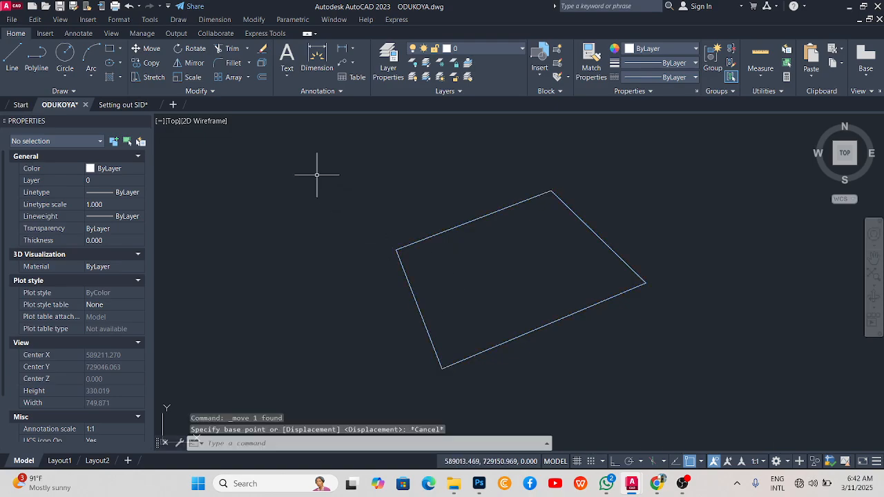
Draw a circle with a radius of about 37 beside the four-sided polyline and check the Center object snap mode.
{"action": "left_click", "coordinate": [64, 54]}
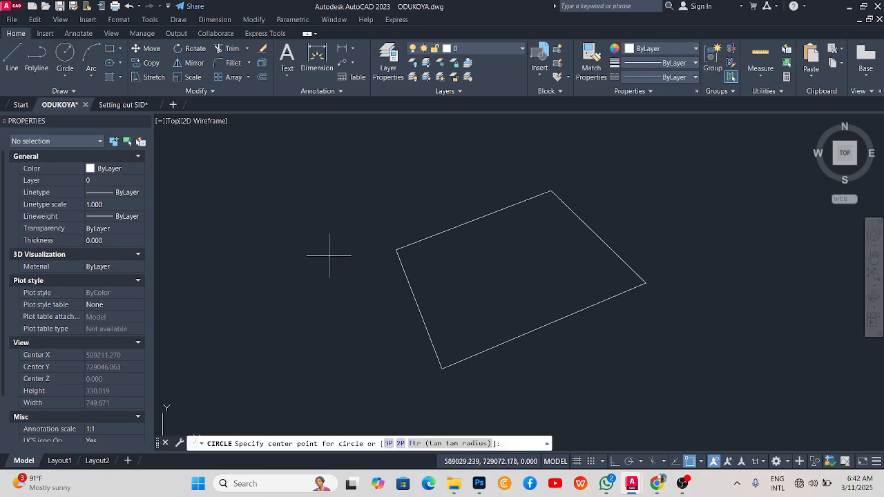
{"action": "left_click", "coordinate": [276, 243]}
{"action": "left_click", "coordinate": [304, 270]}
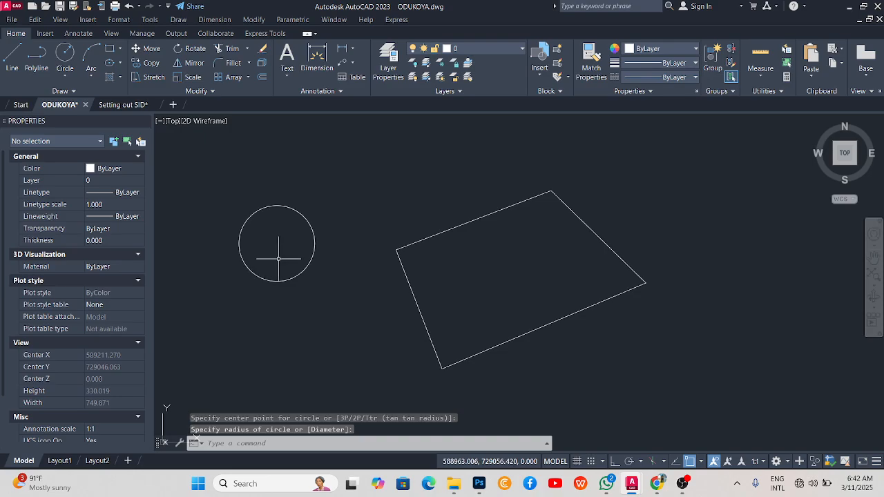
{"action": "left_click", "coordinate": [702, 461]}
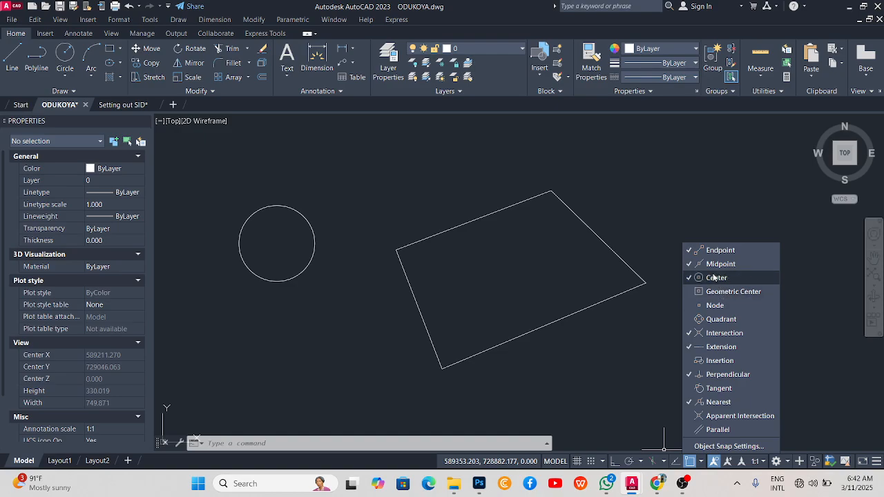
{"action": "left_click", "coordinate": [308, 182]}
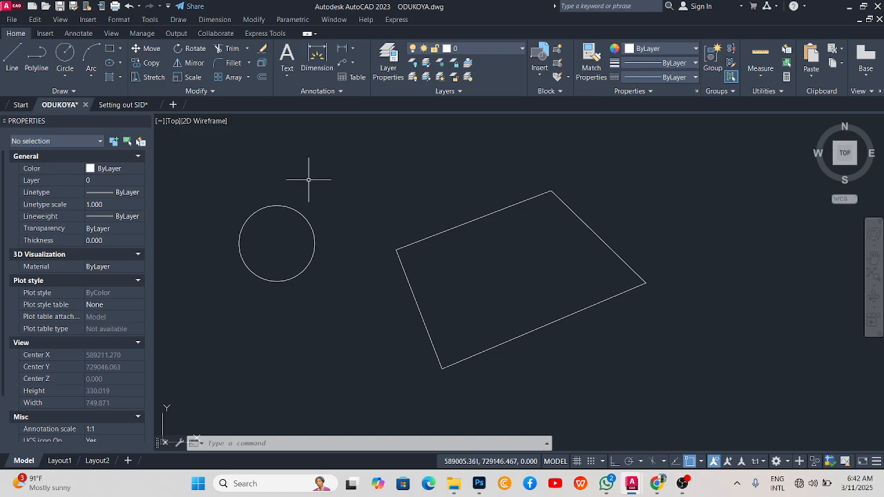
Copy the circle by its center onto all four corners of the polyline.
{"action": "left_click", "coordinate": [303, 190]}
{"action": "left_click", "coordinate": [294, 226]}
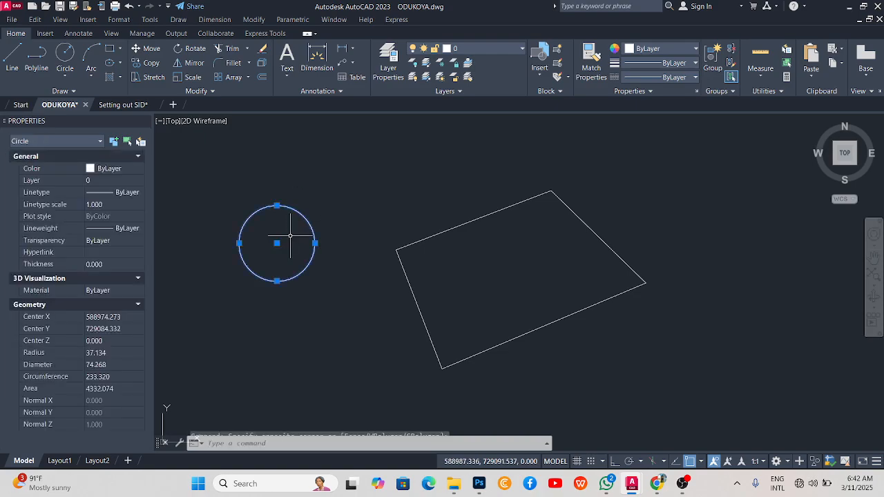
{"action": "left_click", "coordinate": [152, 62]}
{"action": "scroll", "coordinate": [322, 243], "scroll_direction": "down", "scroll_amount": 2}
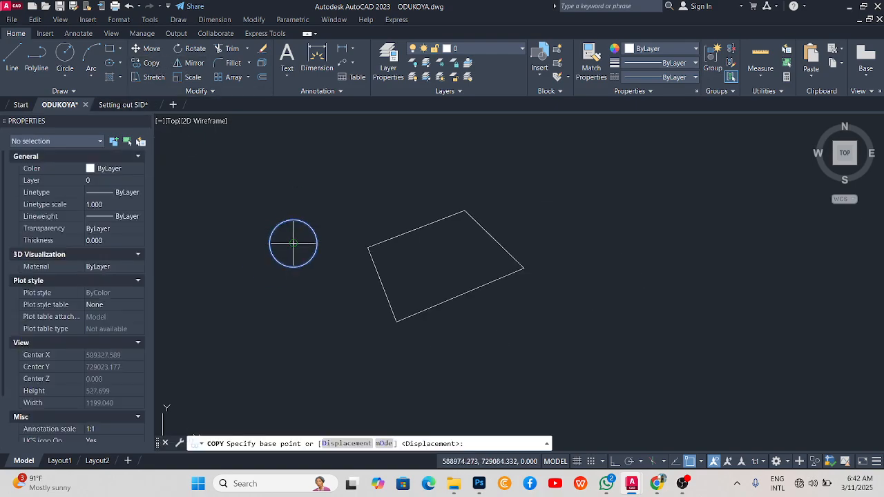
{"action": "left_click", "coordinate": [293, 243]}
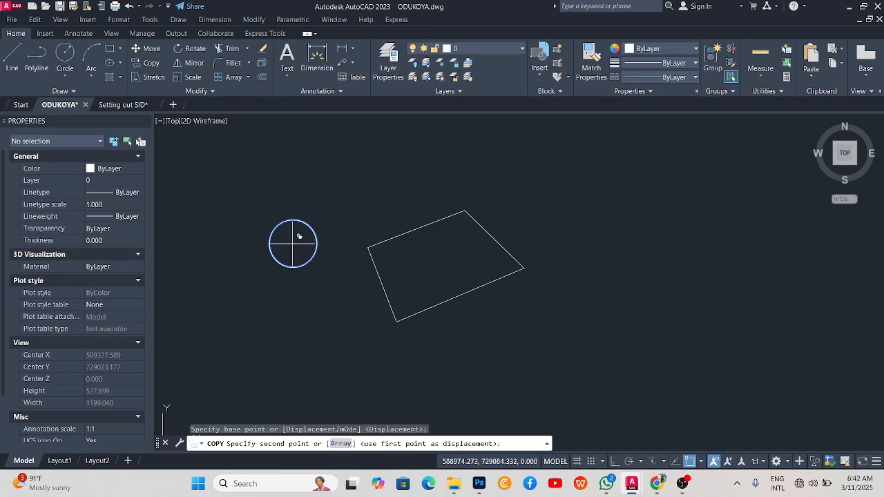
{"action": "left_click", "coordinate": [367, 247]}
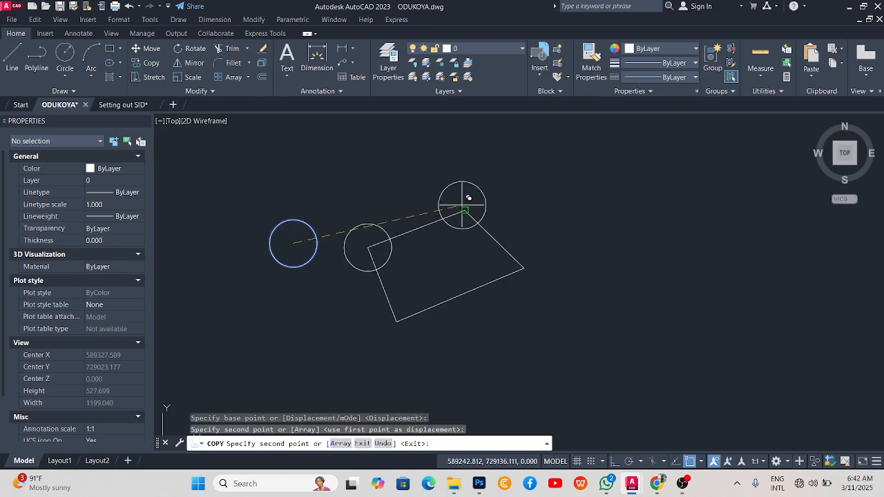
{"action": "left_click", "coordinate": [463, 210]}
{"action": "left_click", "coordinate": [524, 268]}
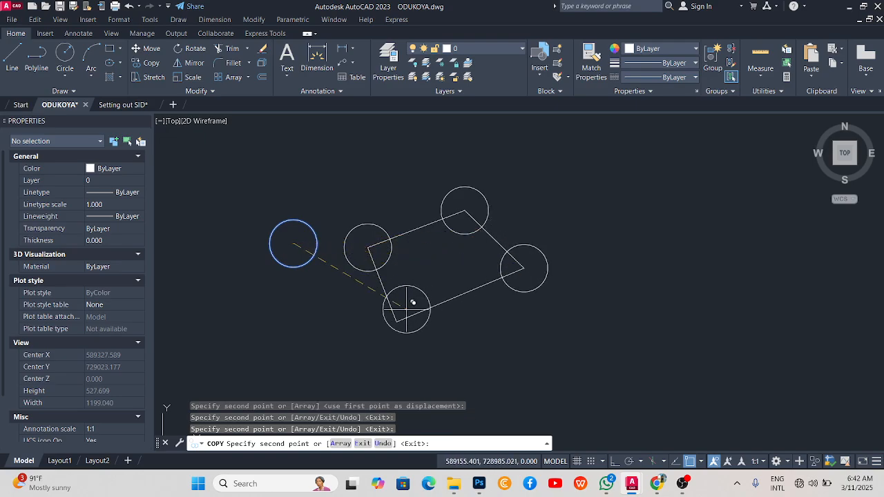
{"action": "left_click", "coordinate": [396, 321]}
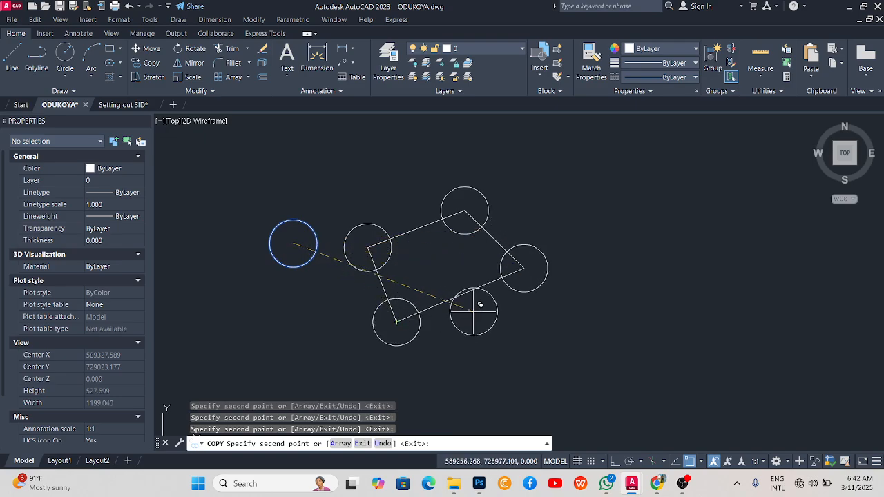
{"action": "key", "text": "Escape"}
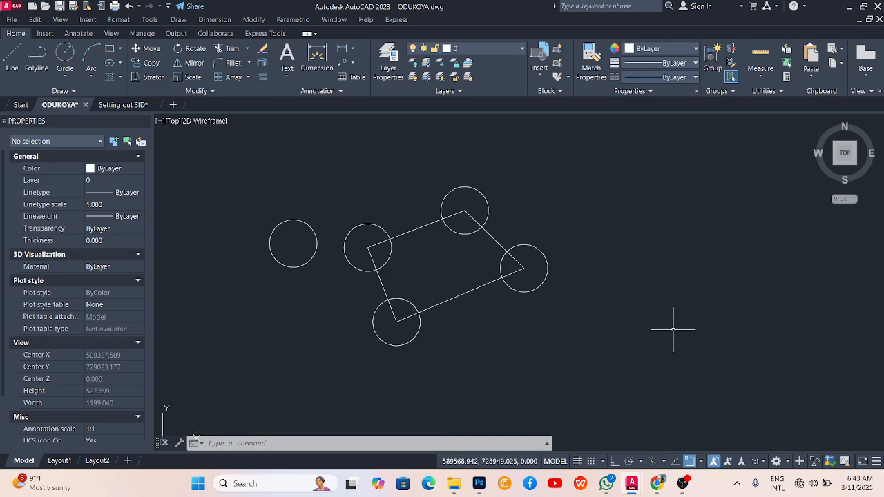
Erase the four-sided polyline with all its circles, and toggle Object Snap off and back on.
{"action": "left_click", "coordinate": [613, 367]}
{"action": "left_click", "coordinate": [283, 171]}
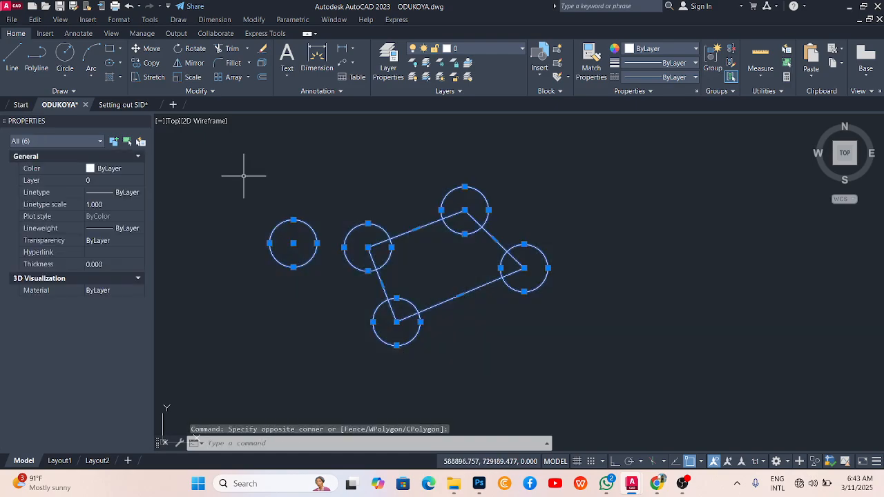
{"action": "key", "text": "Delete"}
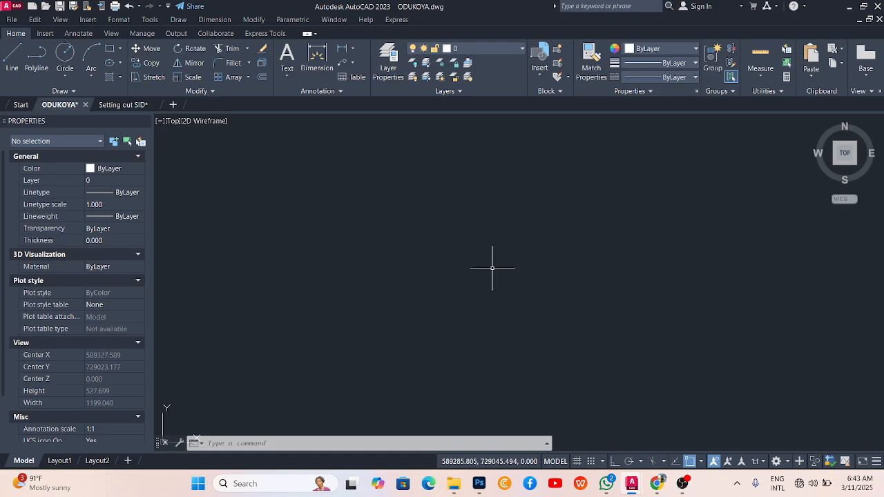
{"action": "left_click", "coordinate": [689, 461]}
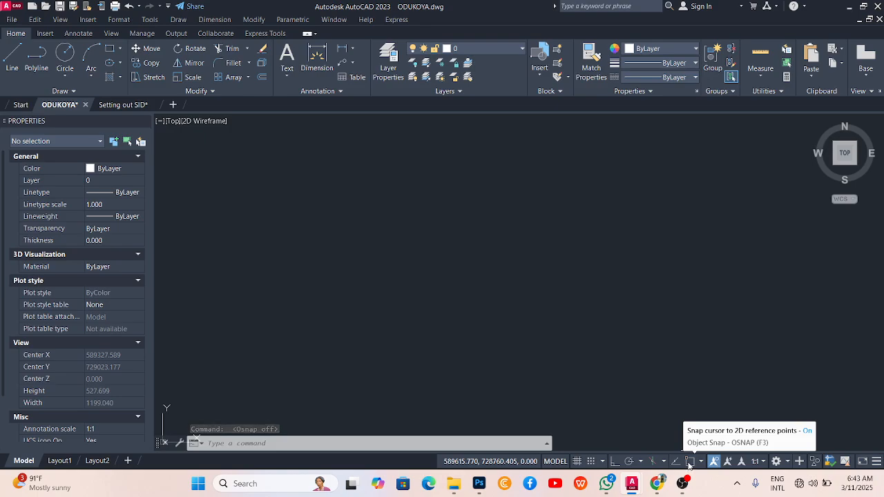
{"action": "left_click", "coordinate": [688, 463]}
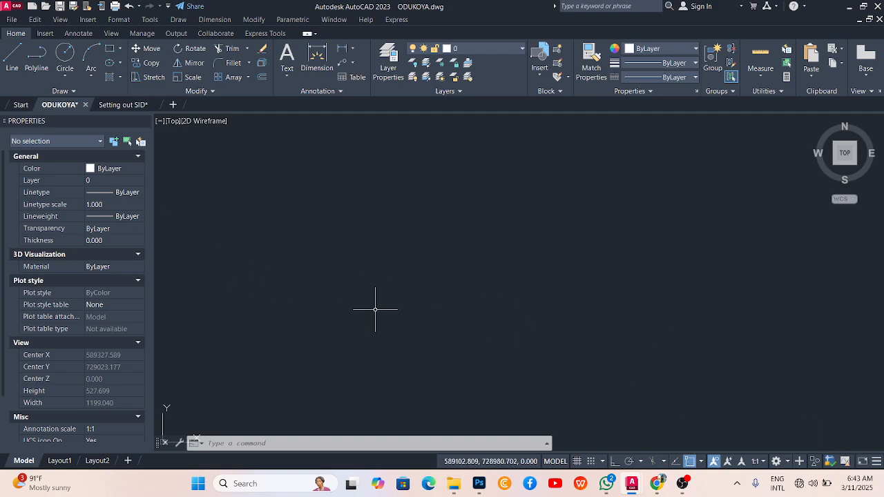
{"action": "type", "text": "l"}
{"action": "key", "text": "Return"}
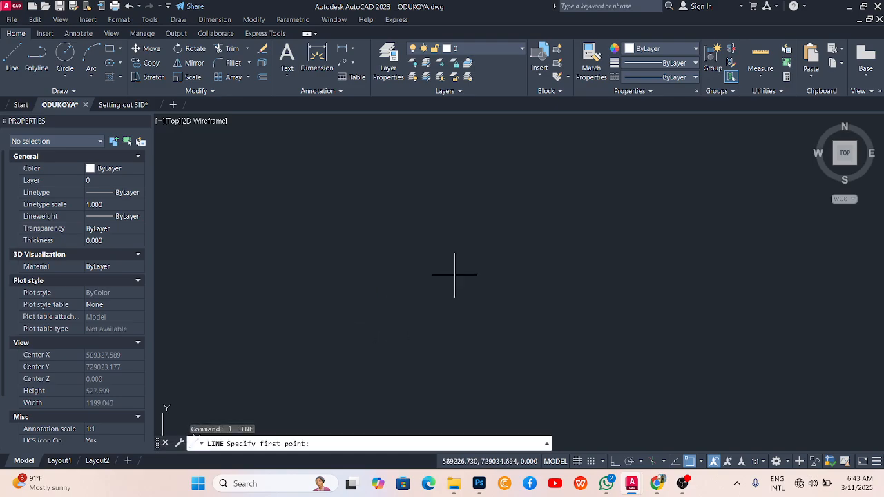
{"action": "key", "text": "Escape"}
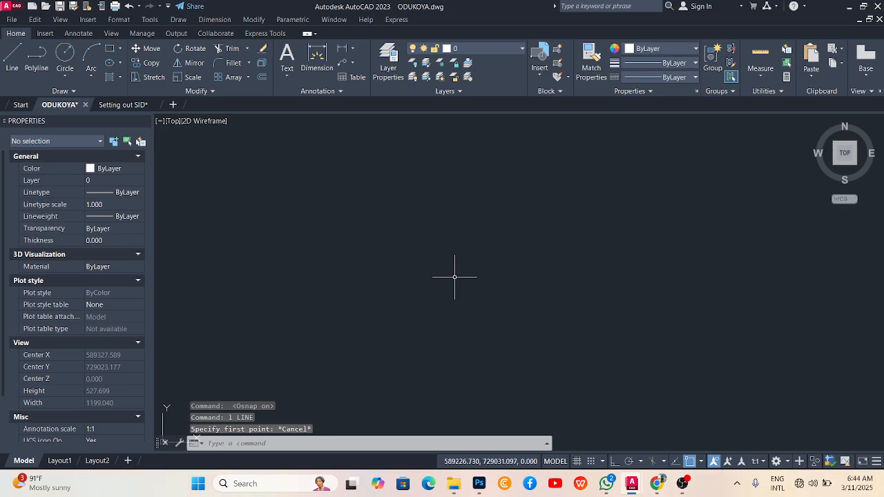
Draw an open four-segment polyline about 643 units long in the empty drawing area.
{"action": "type", "text": "pl"}
{"action": "key", "text": "Return"}
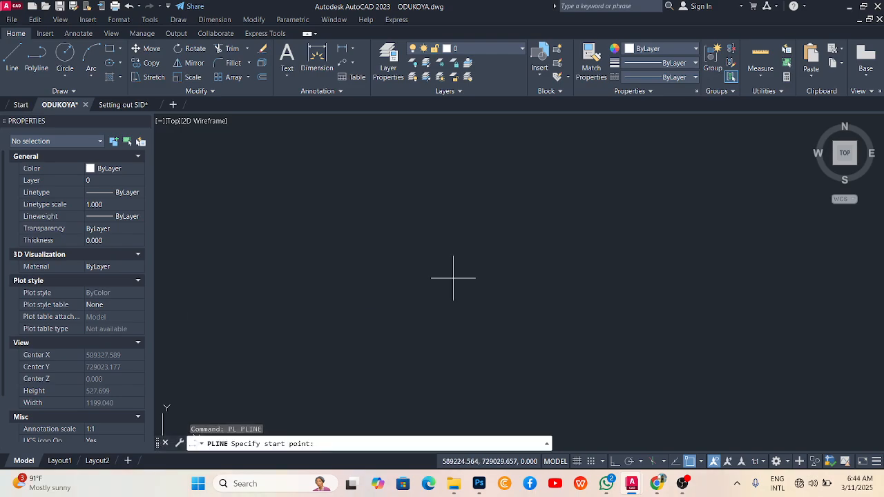
{"action": "left_click", "coordinate": [374, 225]}
{"action": "left_click", "coordinate": [493, 189]}
{"action": "left_click", "coordinate": [552, 278]}
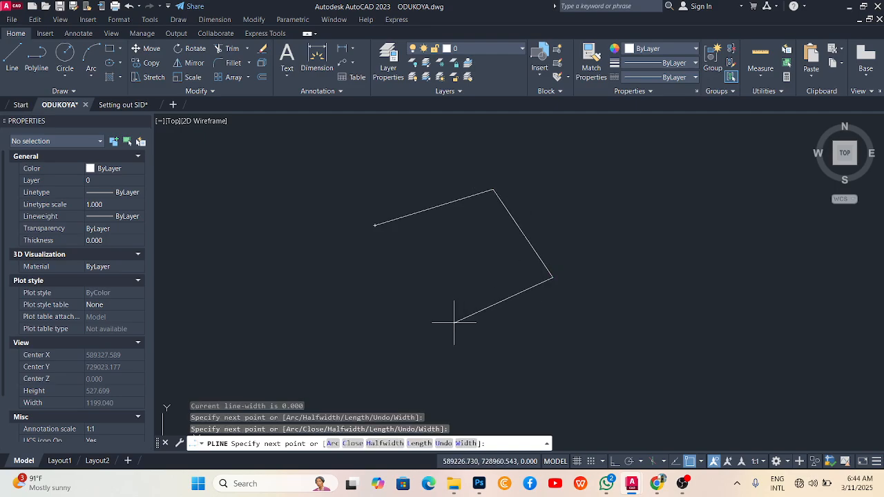
{"action": "left_click", "coordinate": [454, 321]}
{"action": "left_click", "coordinate": [397, 281]}
{"action": "key", "text": "Escape"}
{"action": "key", "text": "Escape"}
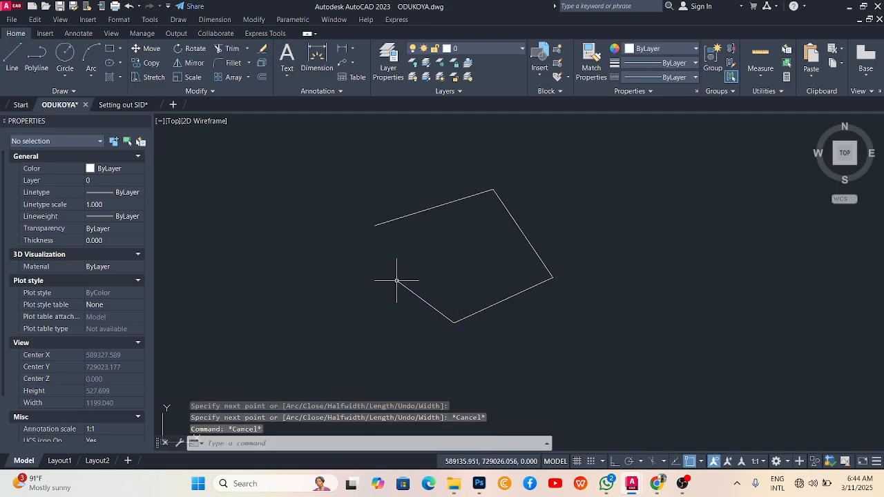
Erase the open four-segment polyline.
{"action": "left_click", "coordinate": [514, 174]}
{"action": "left_click", "coordinate": [458, 233]}
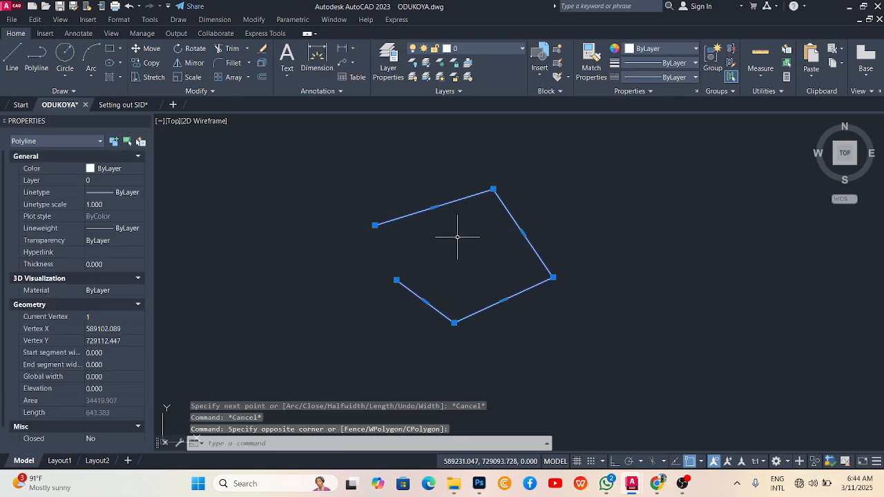
{"action": "key", "text": "Delete"}
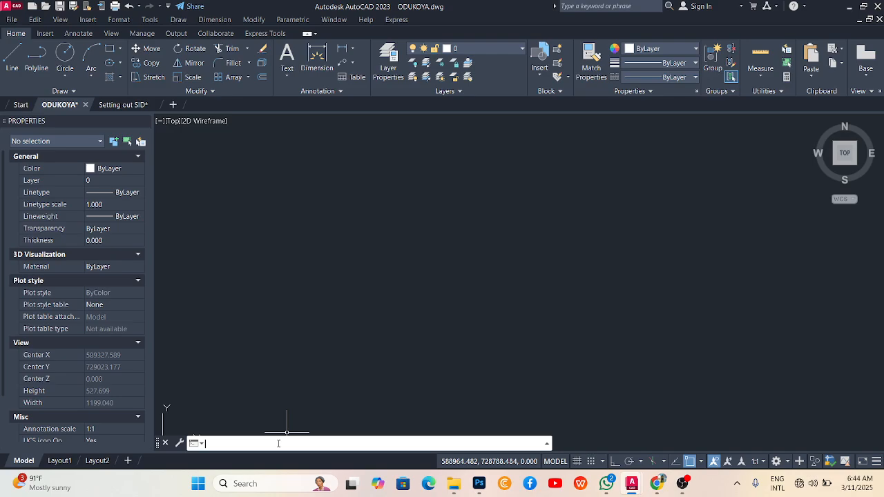
Try the Arc command with a start point and a second point in the empty drawing area, and cancel it.
{"action": "key", "text": "Return"}
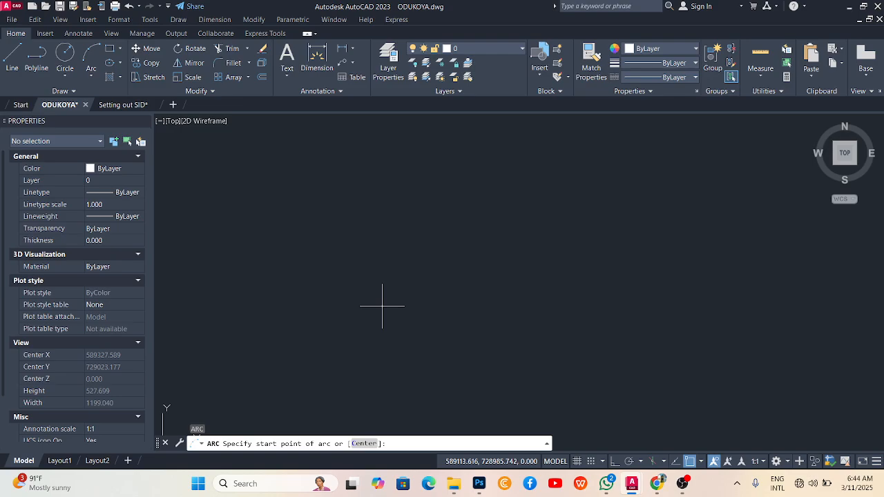
{"action": "left_click", "coordinate": [380, 272]}
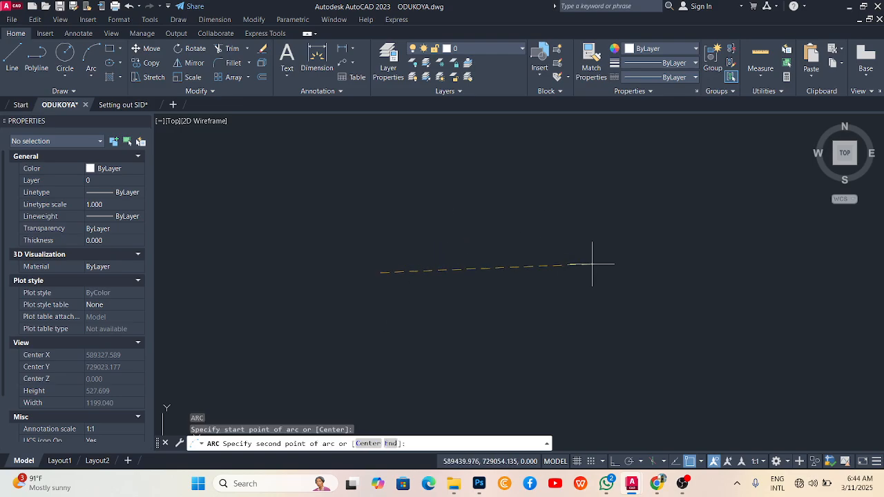
{"action": "left_click", "coordinate": [417, 257]}
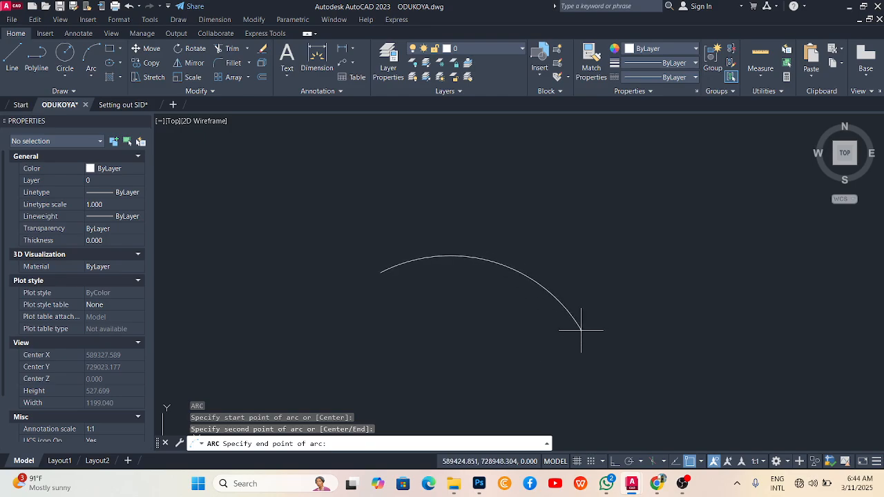
{"action": "key", "text": "Escape"}
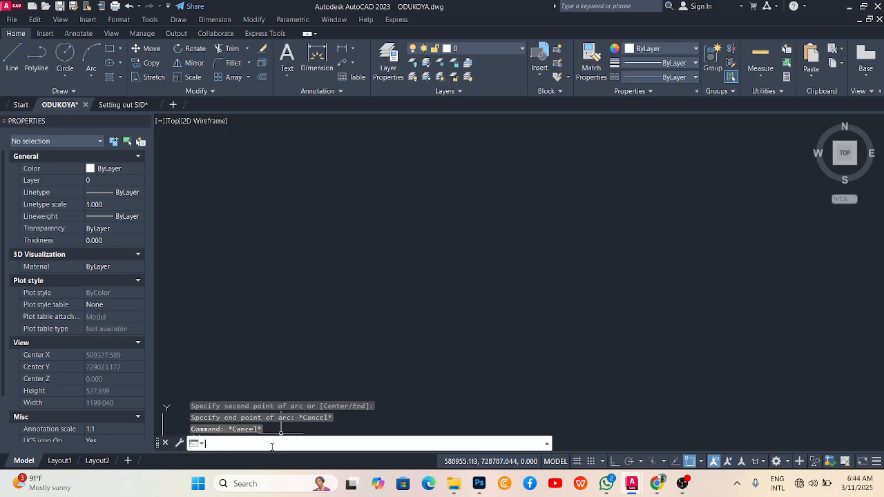
Try the Circle command with a center point in the empty drawing area, and cancel it.
{"action": "key", "text": "Return"}
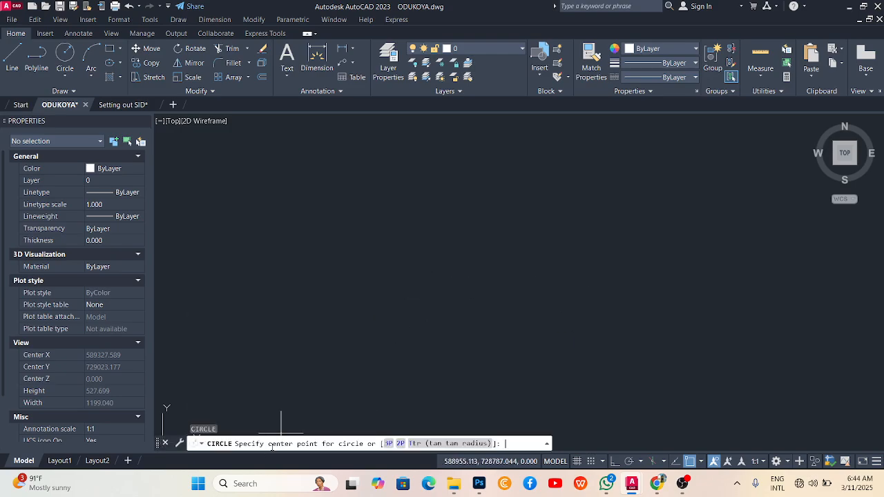
{"action": "left_click", "coordinate": [420, 244]}
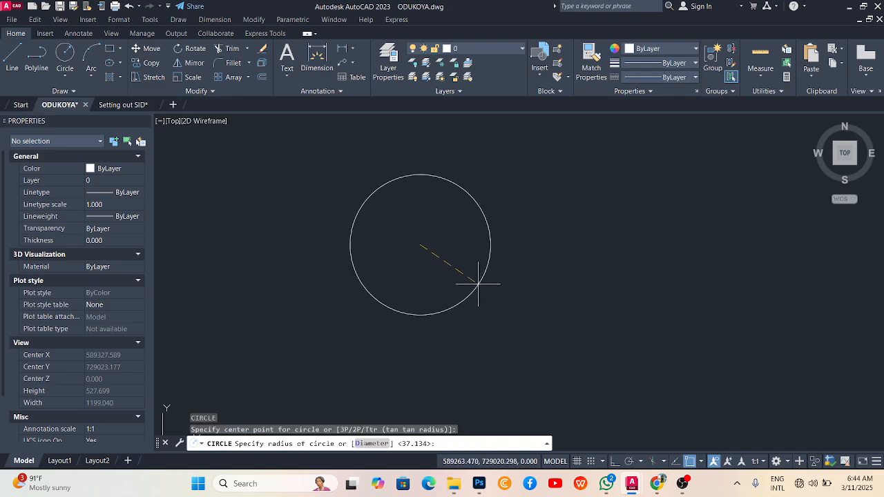
{"action": "key", "text": "Escape"}
{"action": "key", "text": "Escape"}
{"action": "key", "text": "Escape"}
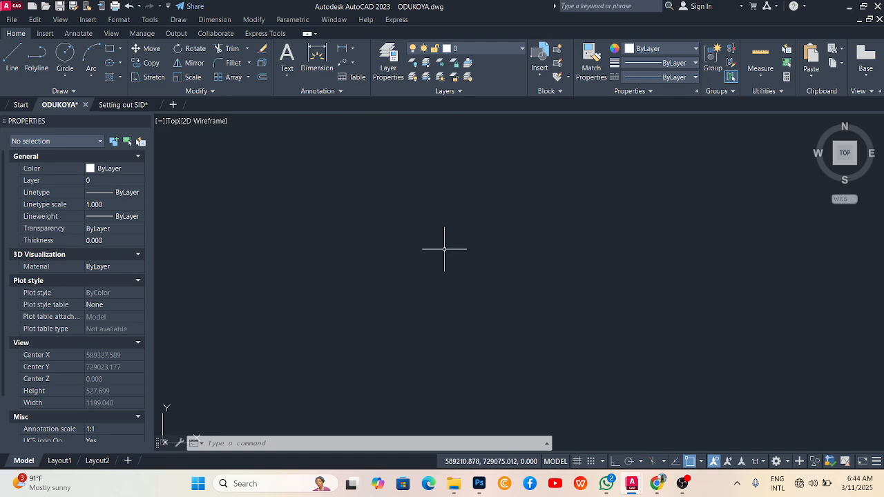
Draw a diagonal single-segment polyline about 370 units long in the empty drawing area.
{"action": "key", "text": "Return"}
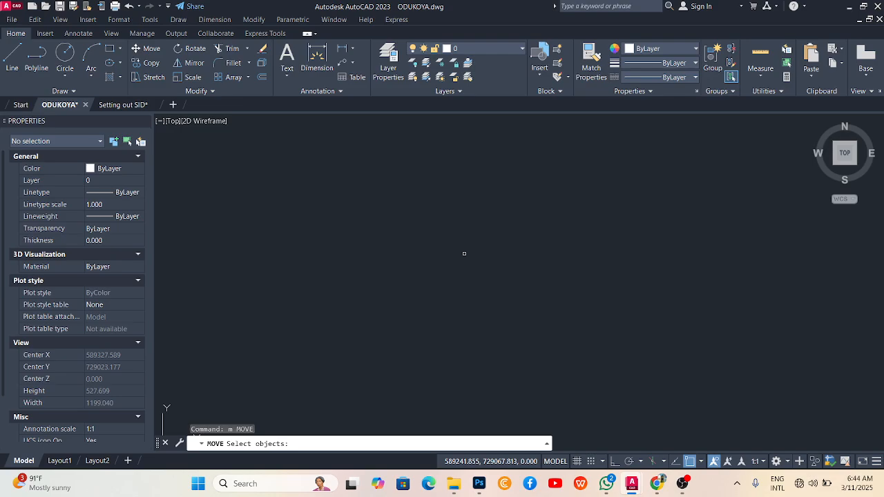
{"action": "key", "text": "Escape"}
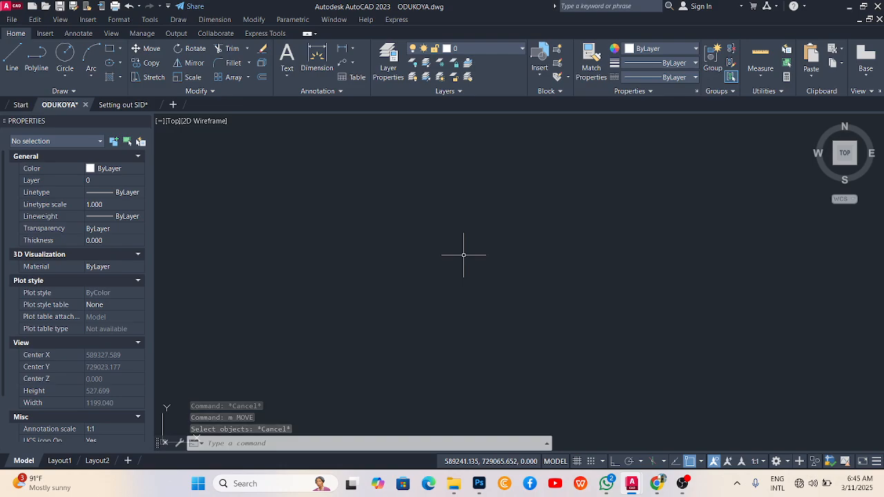
{"action": "type", "text": "pl"}
{"action": "key", "text": "Return"}
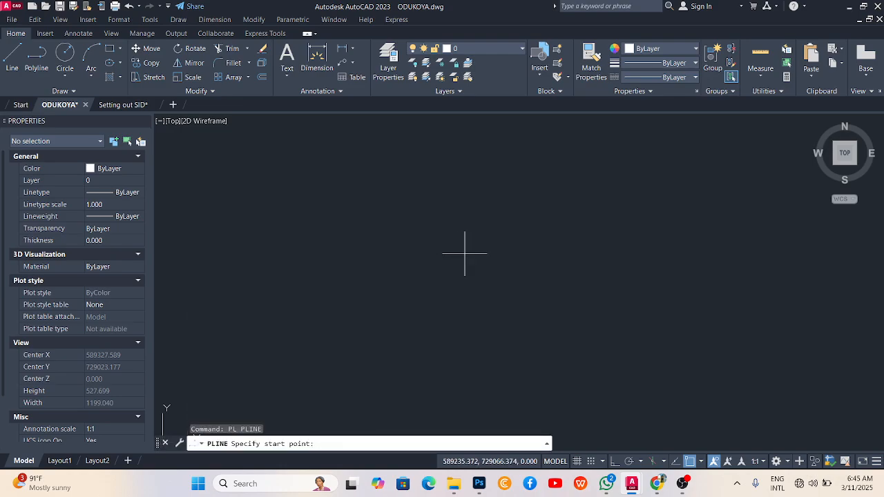
{"action": "left_click", "coordinate": [558, 184]}
{"action": "left_click", "coordinate": [390, 348]}
{"action": "key", "text": "Escape"}
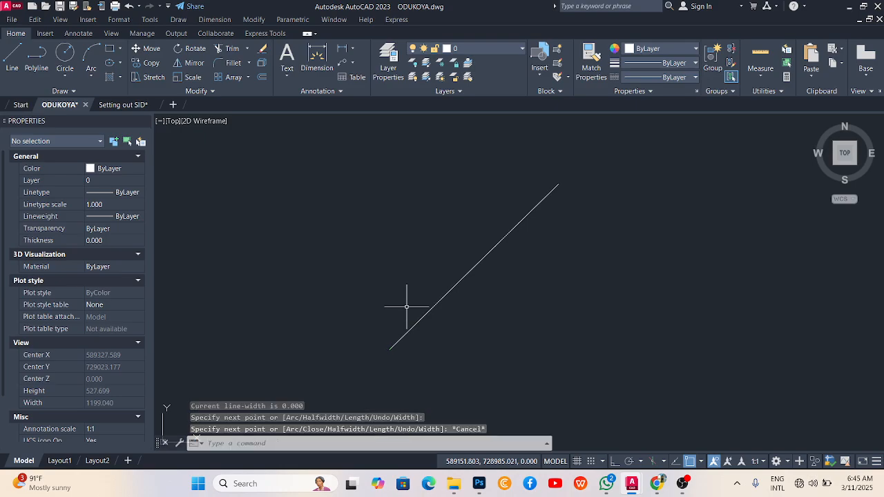
Move the diagonal polyline about 208 units to the left and 65 units up.
{"action": "left_click", "coordinate": [550, 301]}
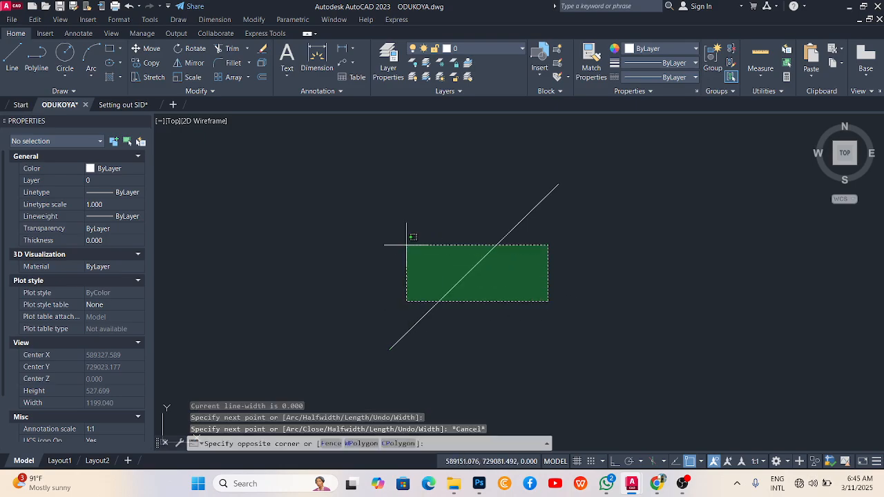
{"action": "left_click", "coordinate": [403, 240]}
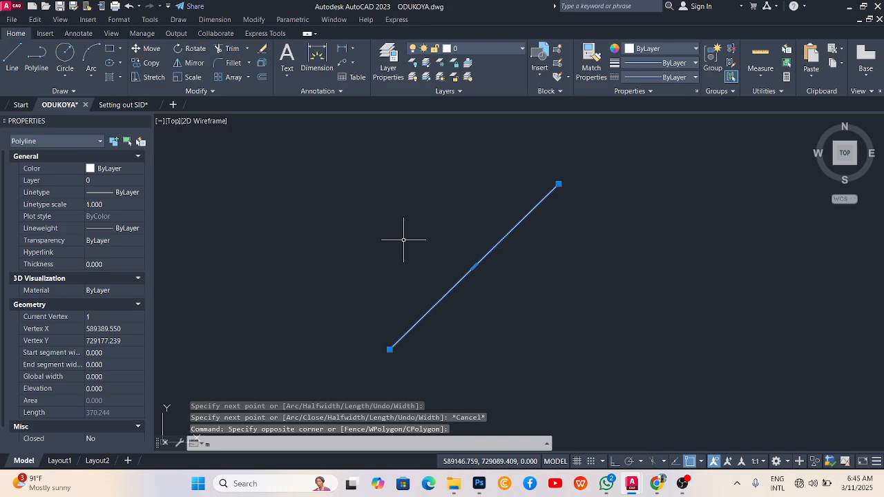
{"action": "key", "text": "Return"}
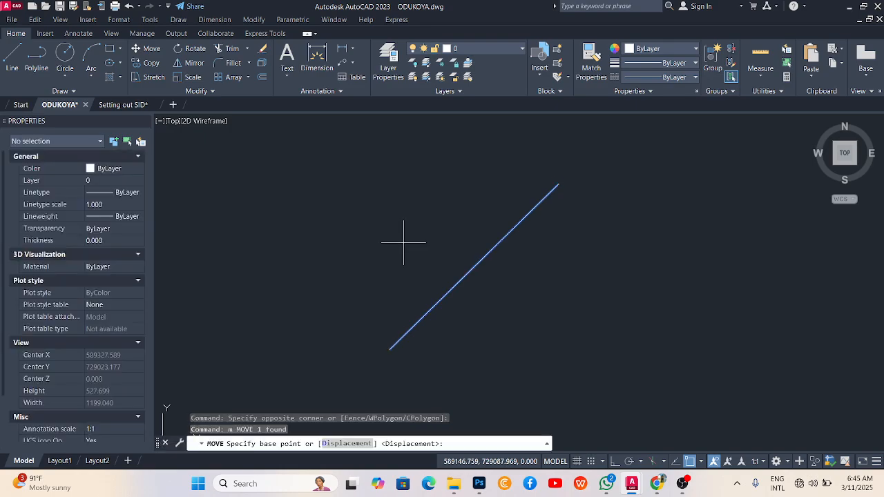
{"action": "left_click", "coordinate": [438, 254]}
{"action": "left_click", "coordinate": [448, 214]}
{"action": "left_click", "coordinate": [543, 221]}
{"action": "left_click", "coordinate": [397, 227]}
{"action": "left_click", "coordinate": [286, 160]}
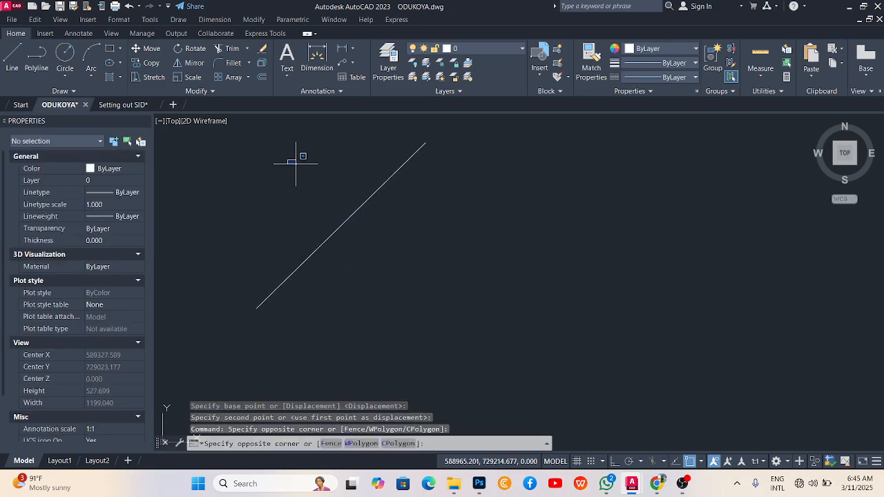
{"action": "left_click", "coordinate": [372, 226]}
{"action": "left_click", "coordinate": [370, 221]}
{"action": "left_click", "coordinate": [335, 190]}
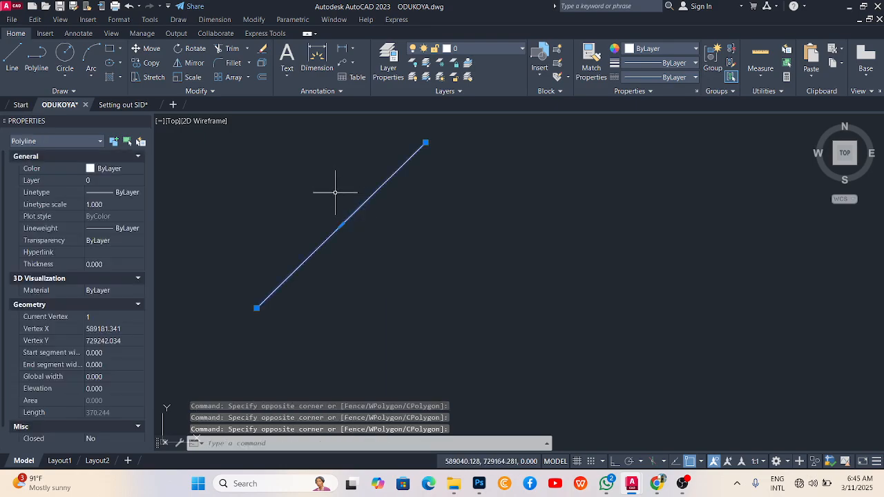
{"action": "key", "text": "Escape"}
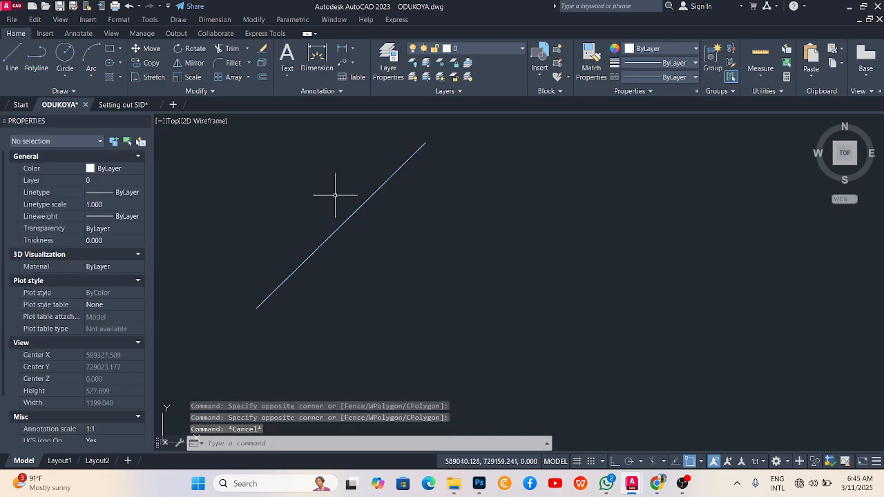
{"action": "type", "text": "co"}
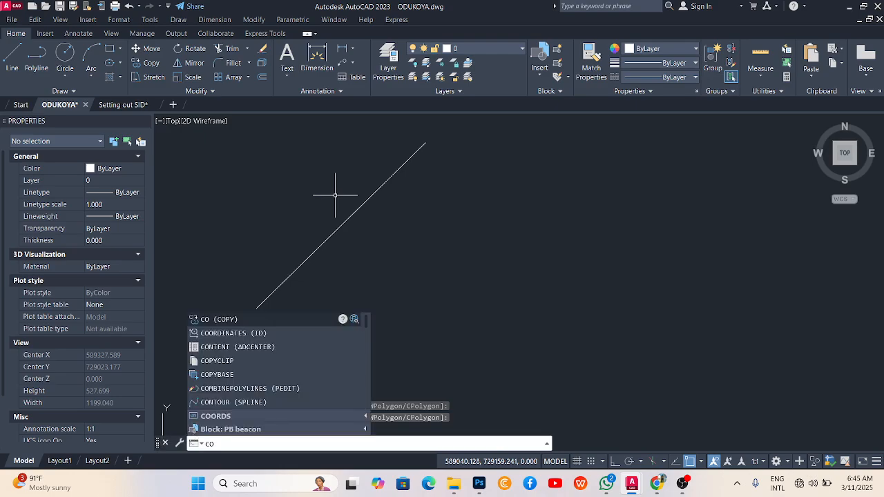
{"action": "key", "text": "Return"}
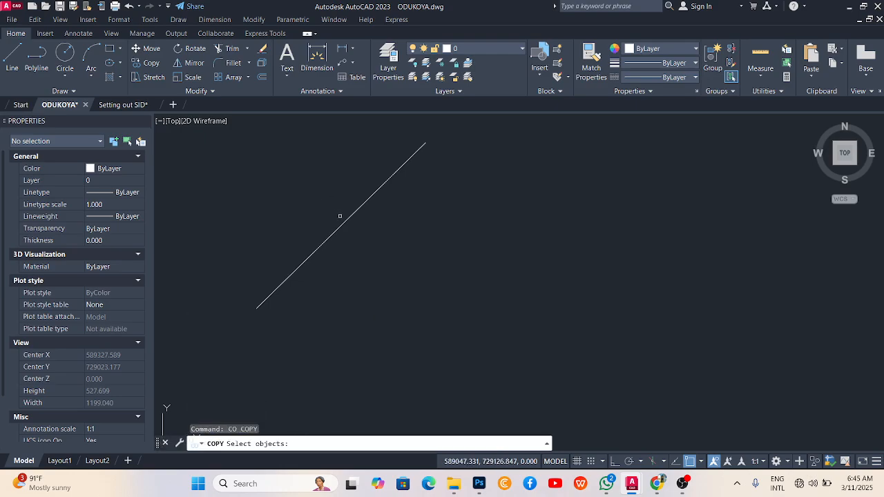
{"action": "key", "text": "Escape"}
{"action": "key", "text": "Escape"}
{"action": "key", "text": "Escape"}
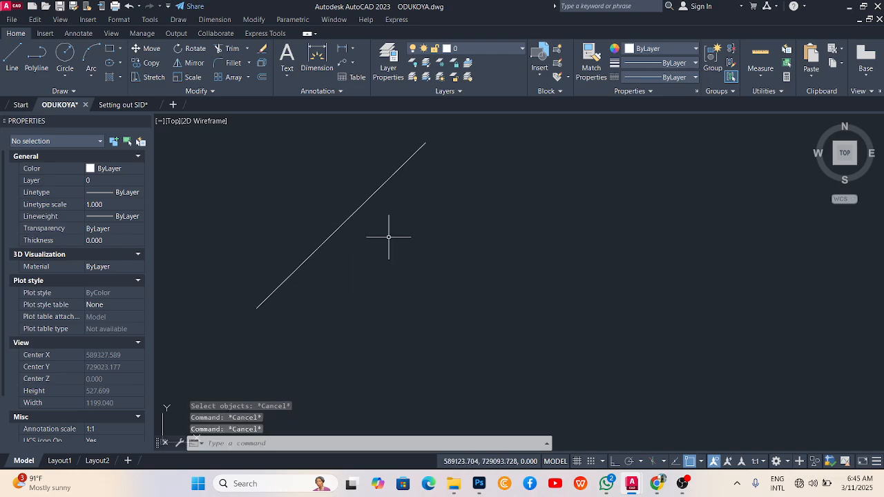
{"action": "type", "text": "co"}
{"action": "key", "text": "Return"}
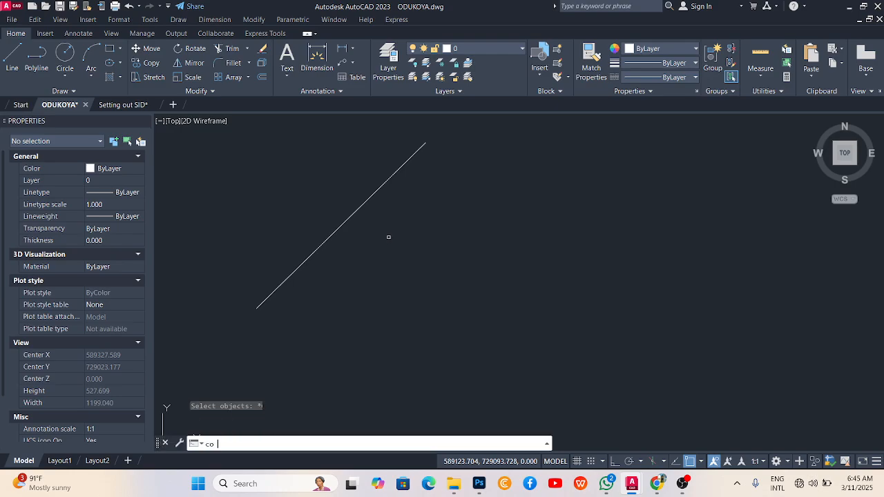
{"action": "left_click", "coordinate": [354, 211]}
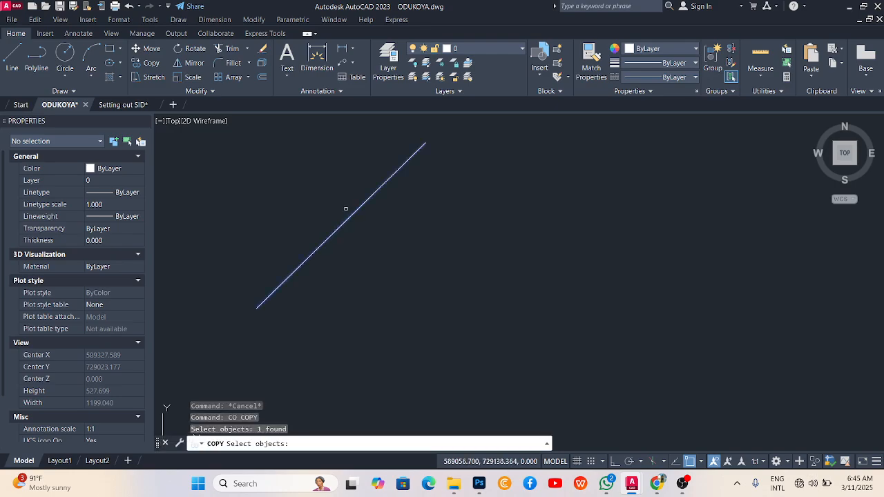
{"action": "key", "text": "Return"}
{"action": "key", "text": "Escape"}
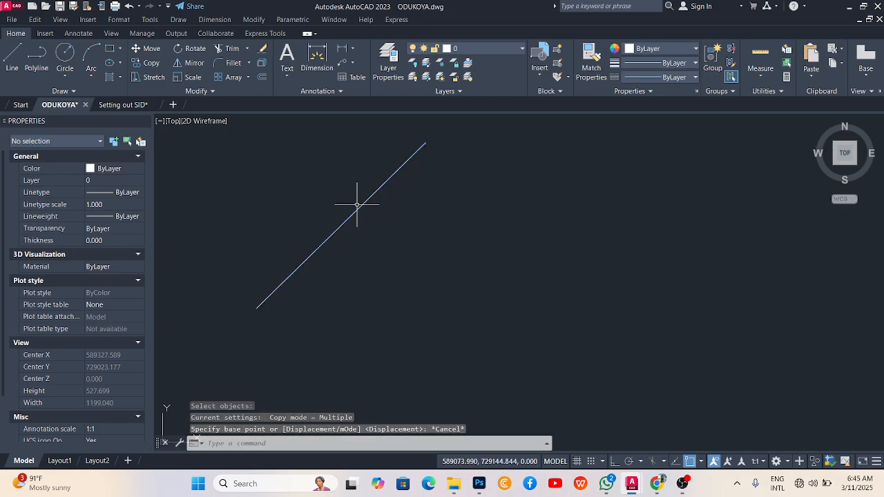
Copy the diagonal polyline from a base point on it, placing five parallel copies to its right and one to its left.
{"action": "left_click", "coordinate": [384, 251]}
{"action": "left_click", "coordinate": [338, 216]}
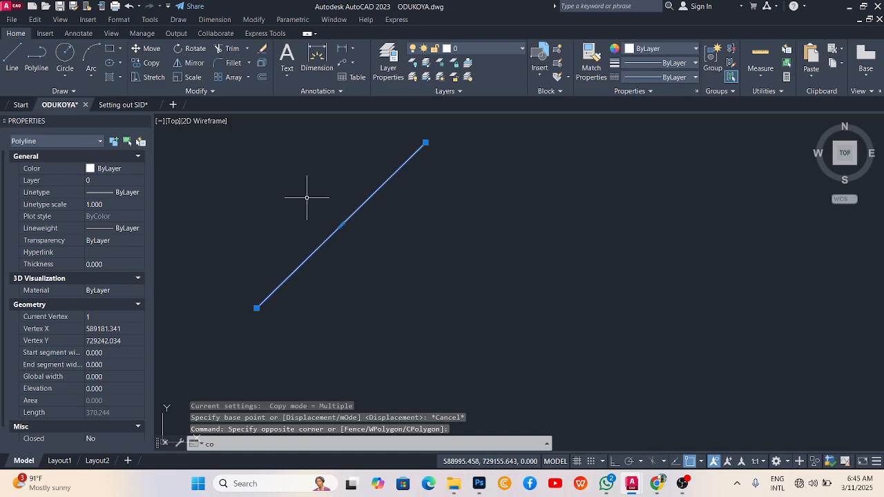
{"action": "type", "text": "co"}
{"action": "key", "text": "Return"}
{"action": "left_click", "coordinate": [329, 238]}
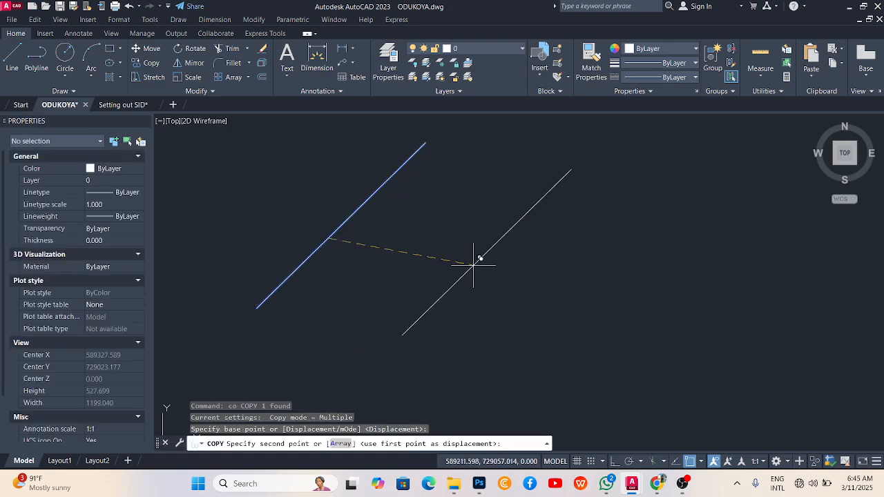
{"action": "left_click", "coordinate": [484, 260]}
{"action": "left_click", "coordinate": [643, 259]}
{"action": "left_click", "coordinate": [696, 299]}
{"action": "left_click", "coordinate": [511, 300]}
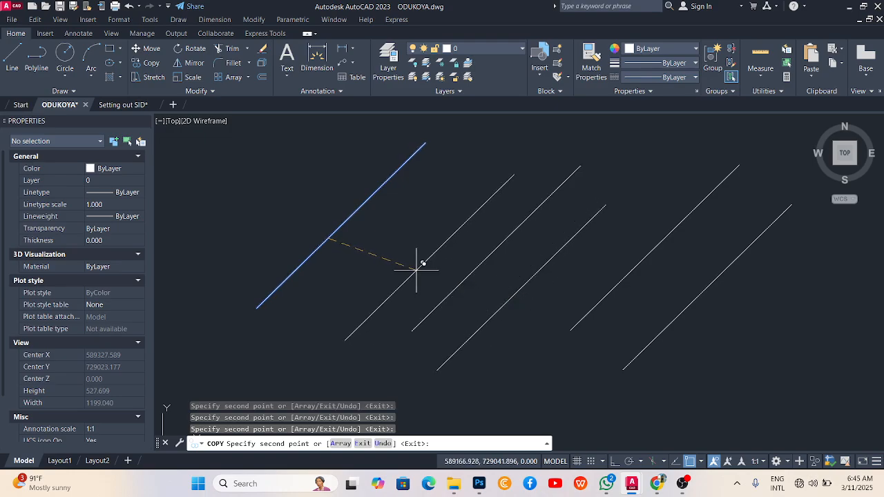
{"action": "left_click", "coordinate": [414, 269]}
{"action": "left_click", "coordinate": [240, 239]}
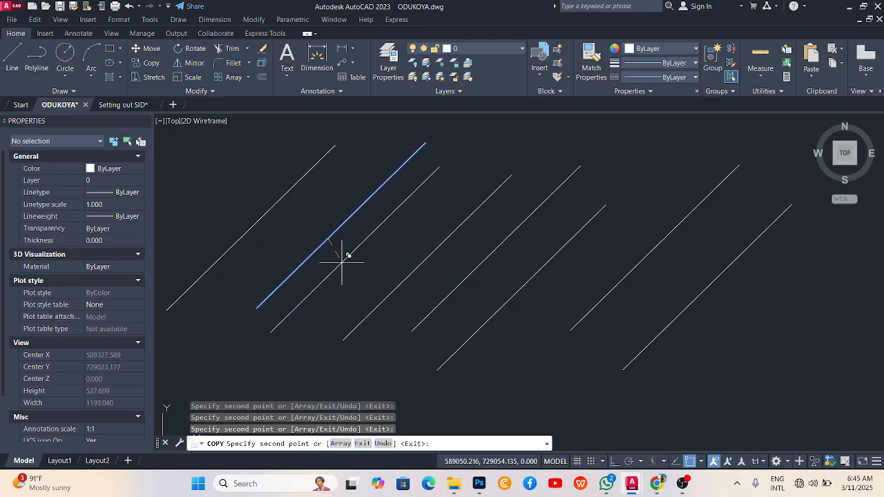
{"action": "key", "text": "Escape"}
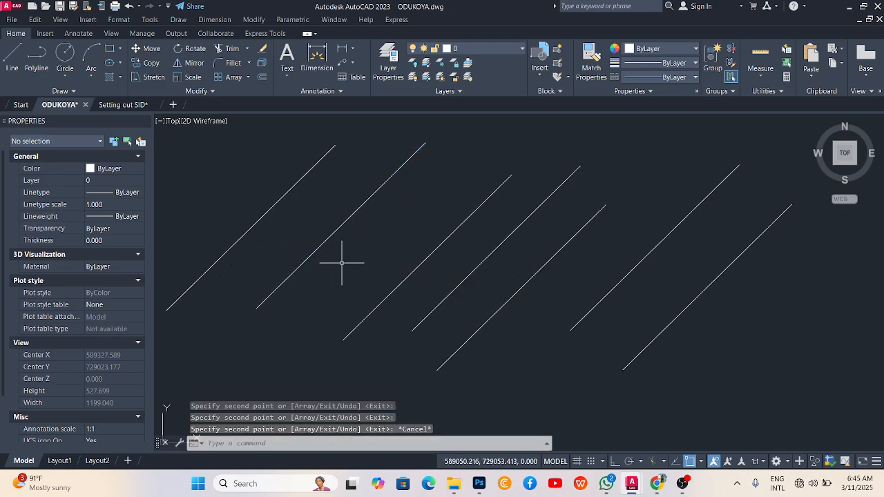
Erase all seven parallel diagonal polylines from the drawing area.
{"action": "left_click", "coordinate": [694, 330]}
{"action": "left_click", "coordinate": [292, 177]}
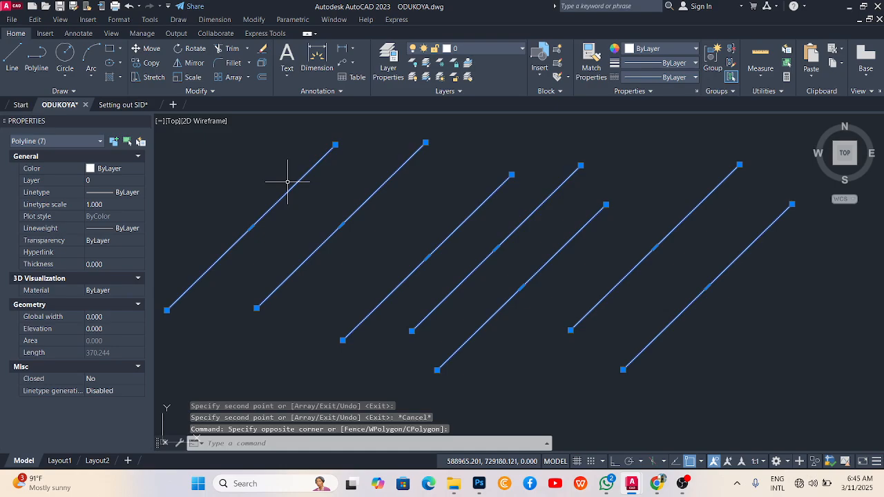
{"action": "key", "text": "Delete"}
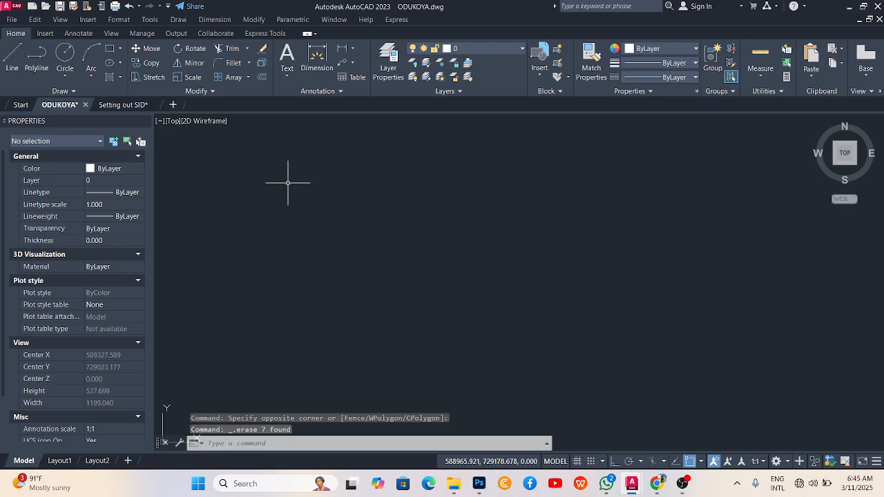
Draw a diagonal single-segment polyline about 510 units long across the middle of the empty drawing area.
{"action": "type", "text": "pl"}
{"action": "key", "text": "Return"}
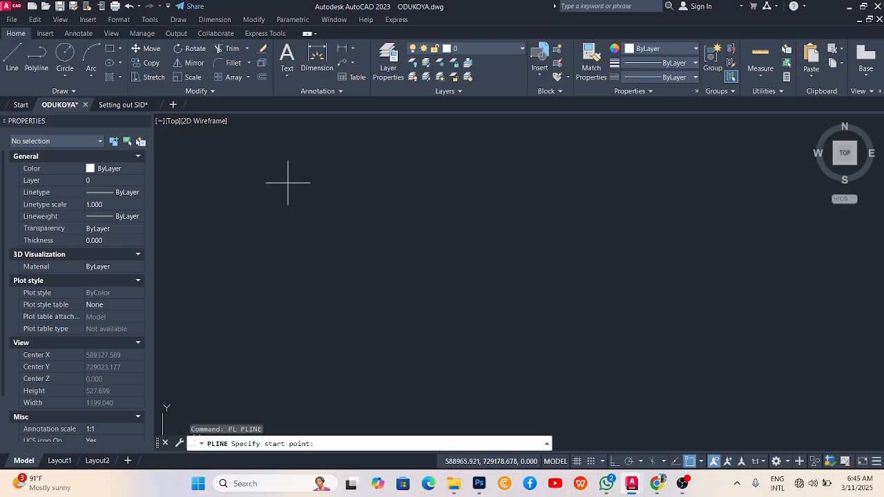
{"action": "left_click", "coordinate": [569, 166]}
{"action": "left_click", "coordinate": [319, 372]}
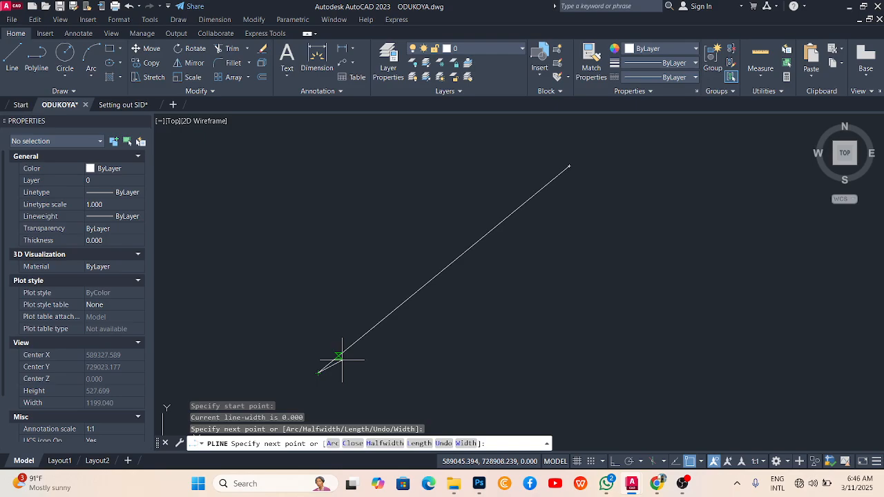
{"action": "key", "text": "Escape"}
Try the Rotate command on the diagonal polyline with its lower endpoint as base point, and cancel it.
{"action": "left_click", "coordinate": [479, 297]}
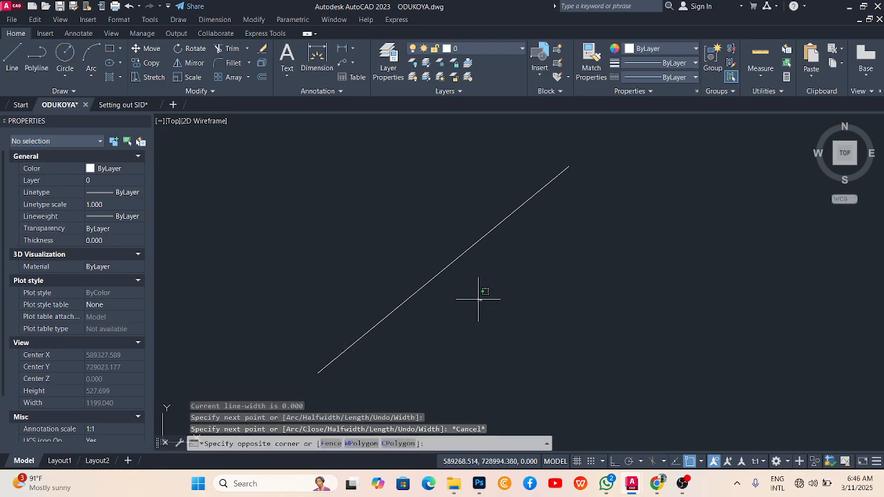
{"action": "left_click", "coordinate": [372, 230]}
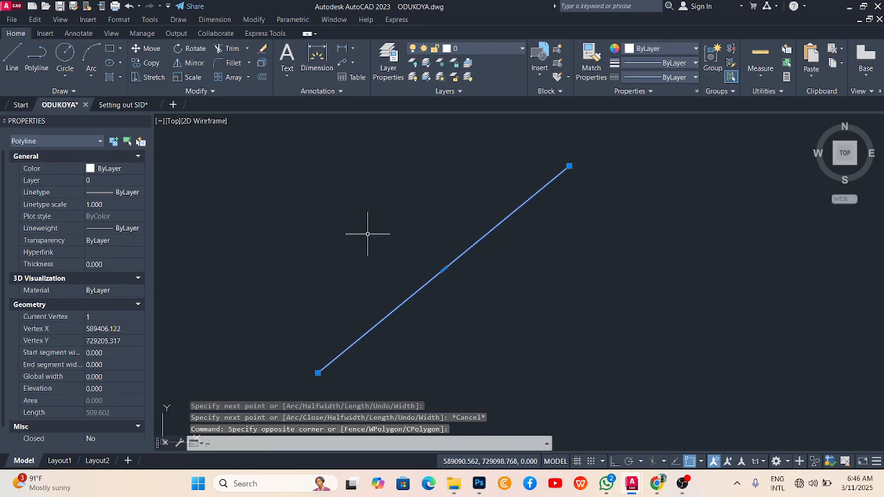
{"action": "key", "text": "Return"}
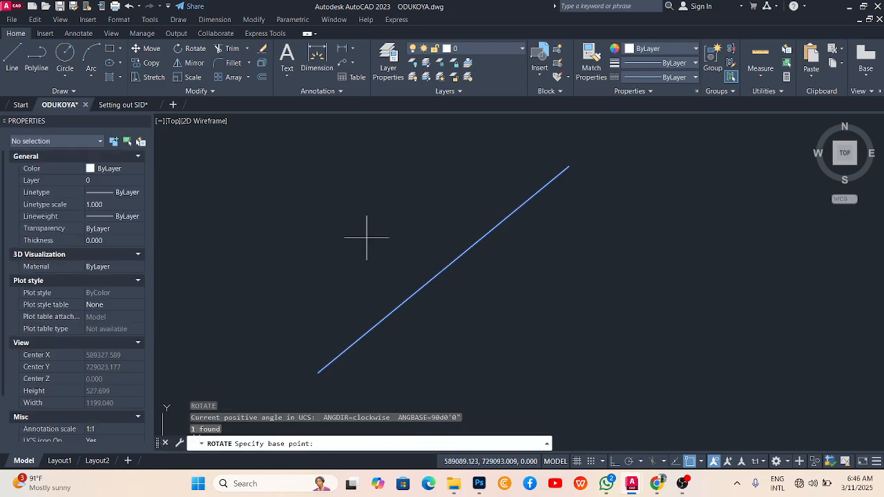
{"action": "left_click", "coordinate": [317, 370]}
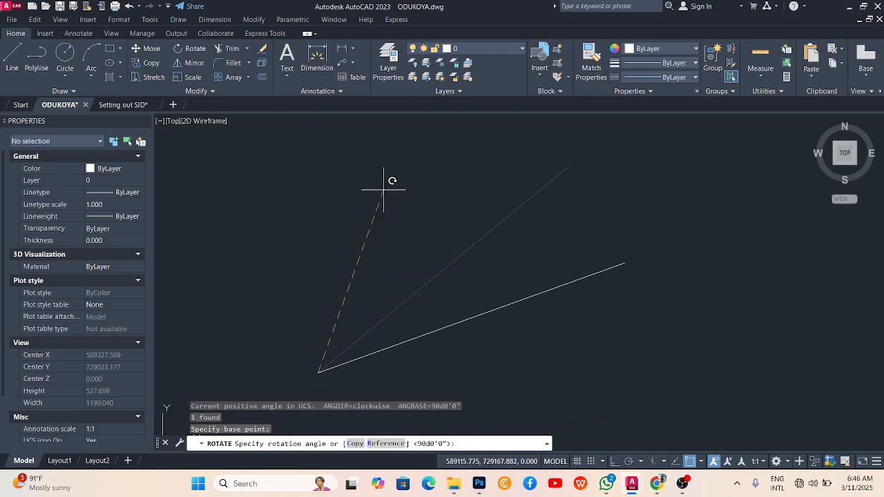
{"action": "key", "text": "Escape"}
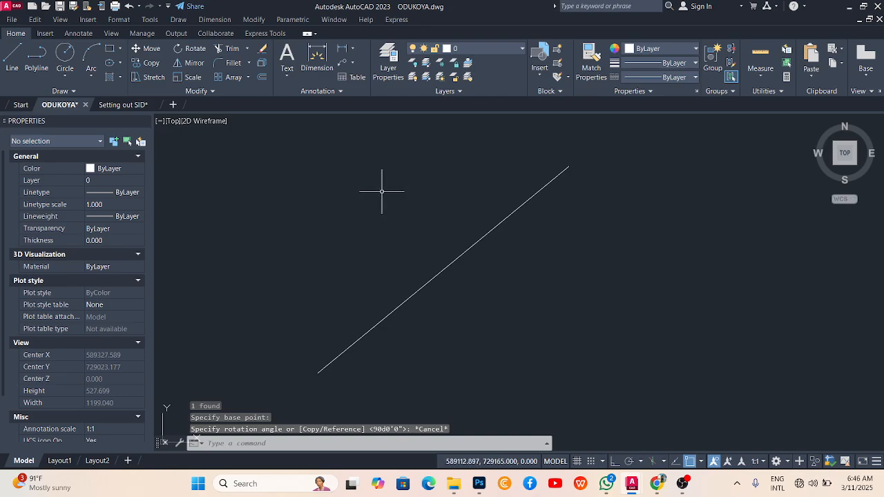
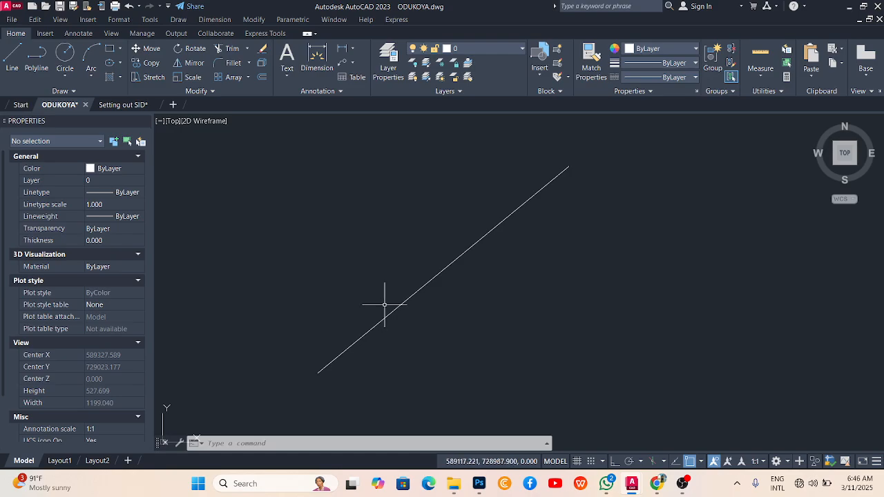
{"action": "left_click", "coordinate": [453, 322]}
{"action": "left_click", "coordinate": [369, 222]}
{"action": "key", "text": "Escape"}
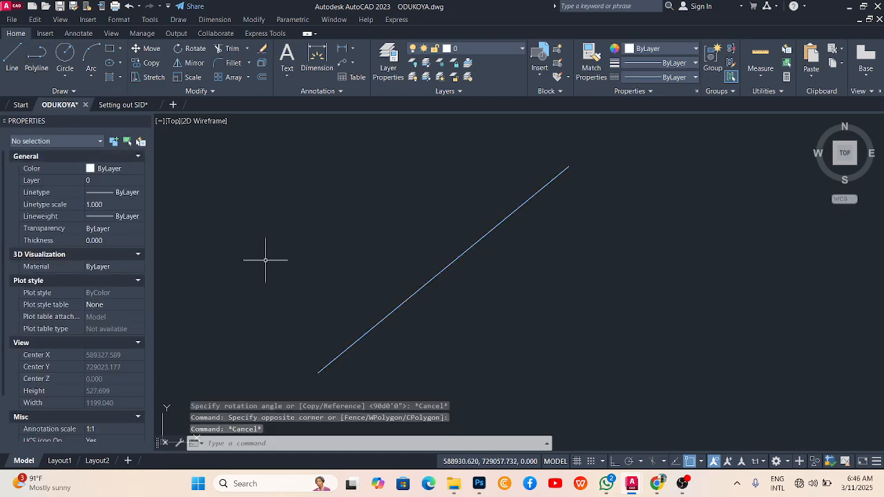
With Ortho on, draw a horizontal polyline about 840 units long, running east from the slanted line's lower endpoint.
{"action": "type", "text": "pl"}
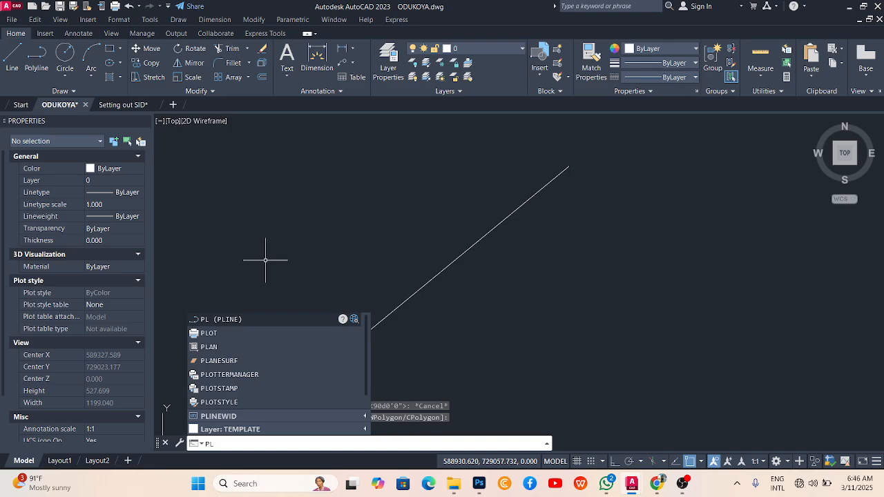
{"action": "key", "text": "Return"}
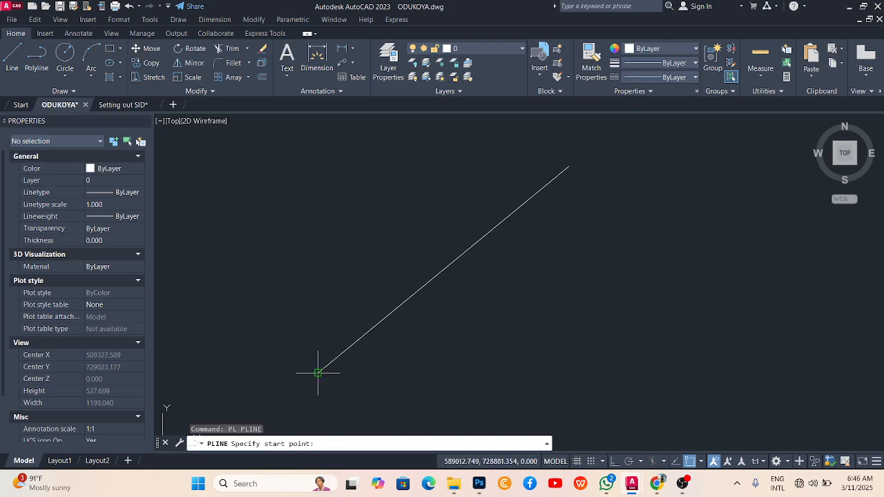
{"action": "left_click", "coordinate": [614, 461]}
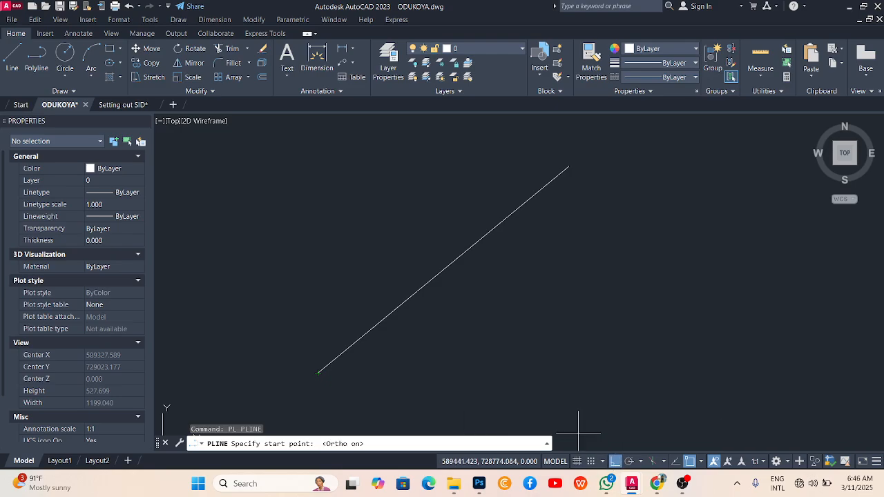
{"action": "left_click", "coordinate": [319, 373]}
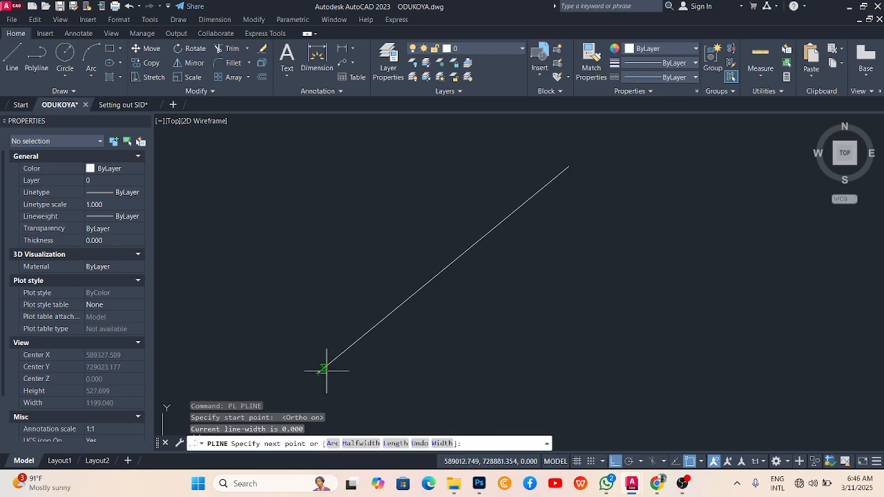
{"action": "left_click", "coordinate": [849, 347]}
{"action": "key", "text": "Escape"}
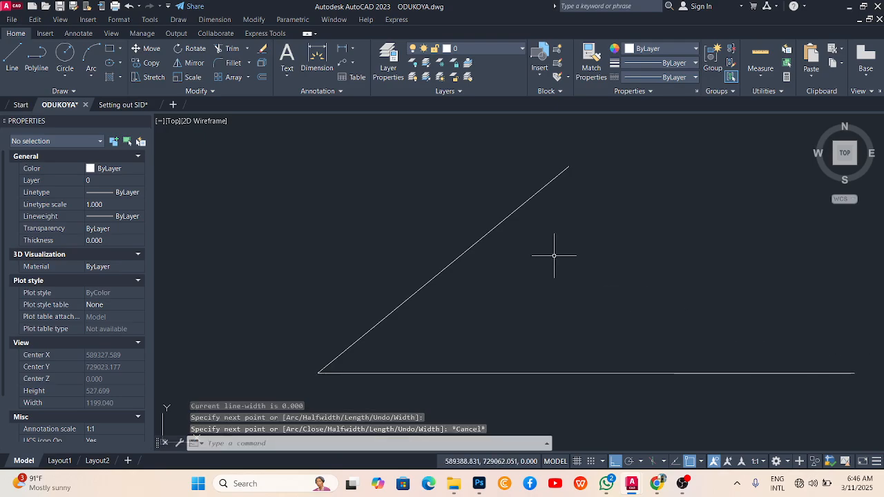
With Ortho off, rotate the slanted line about the shared endpoint by reference, using its own endpoints, to align with the horizontal polyline.
{"action": "left_click", "coordinate": [524, 246]}
{"action": "left_click", "coordinate": [434, 200]}
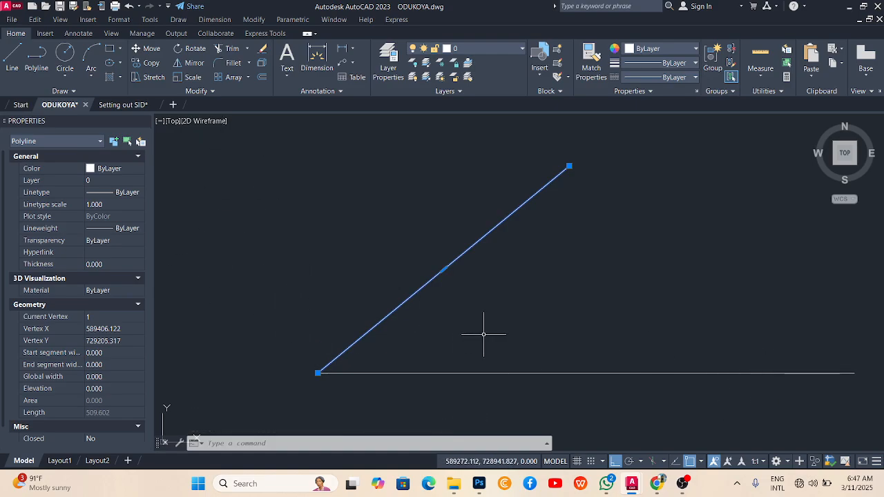
{"action": "type", "text": "ro"}
{"action": "key", "text": "Return"}
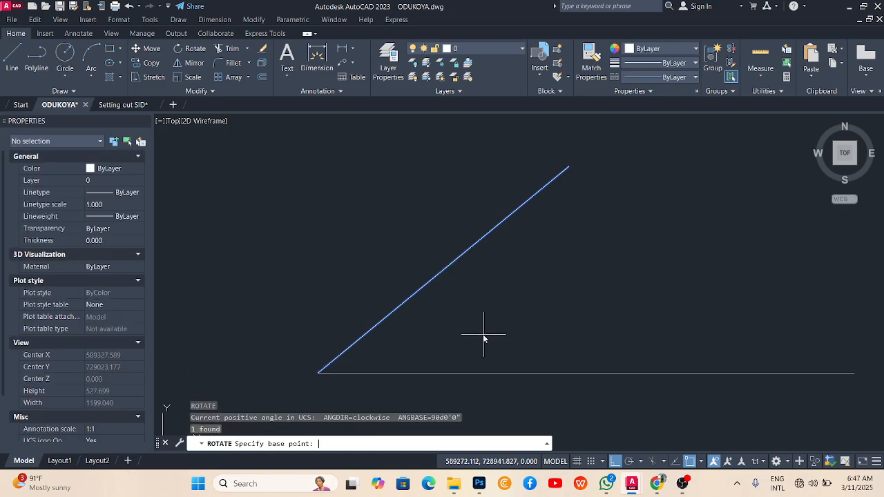
{"action": "left_click", "coordinate": [318, 373]}
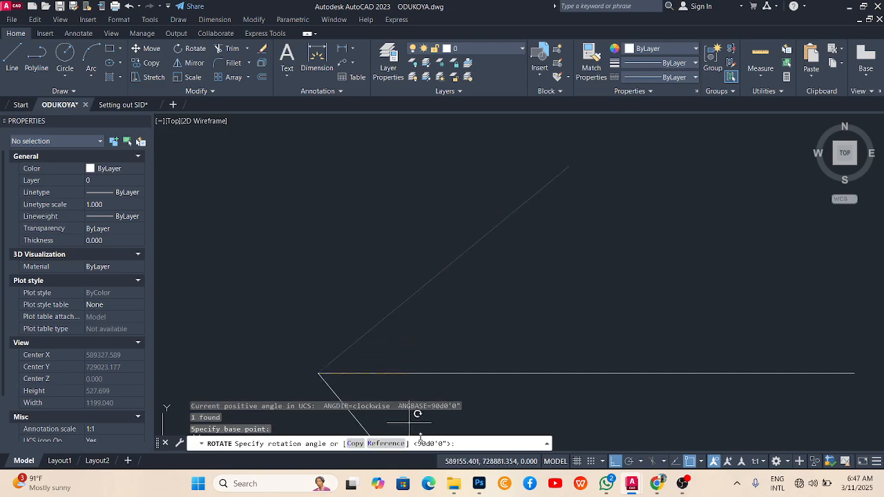
{"action": "left_click", "coordinate": [615, 462]}
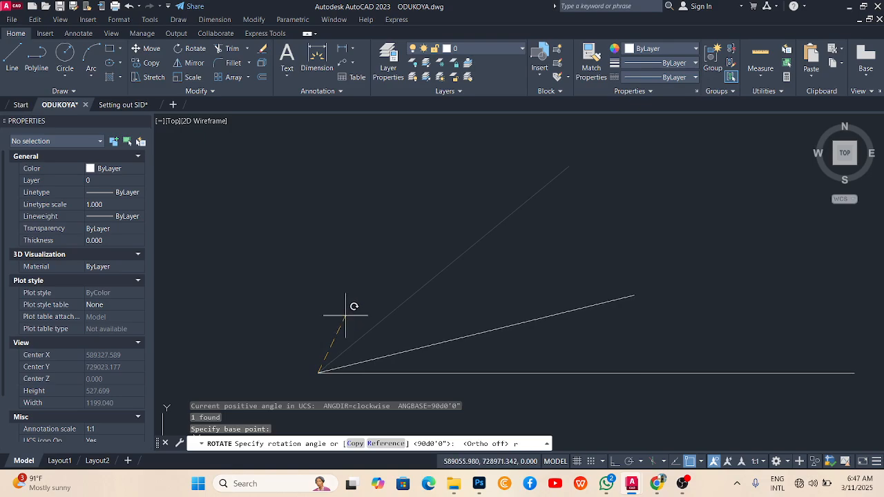
{"action": "key", "text": "Return"}
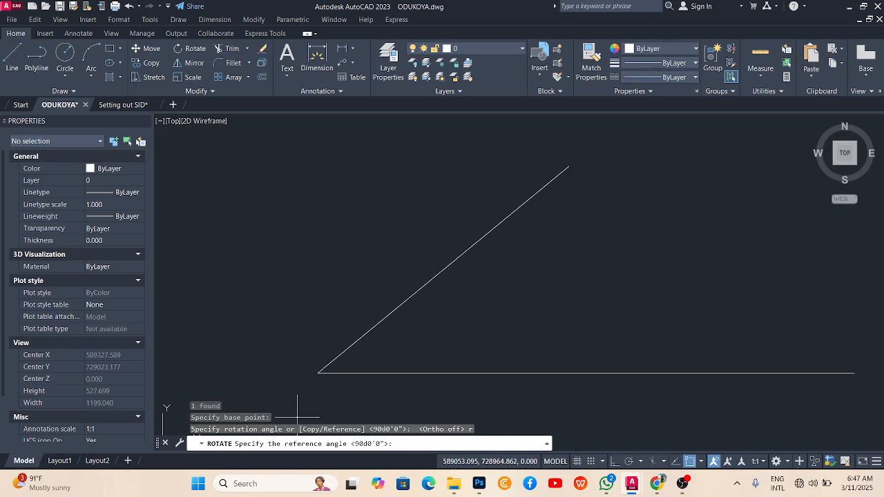
{"action": "left_click", "coordinate": [317, 373]}
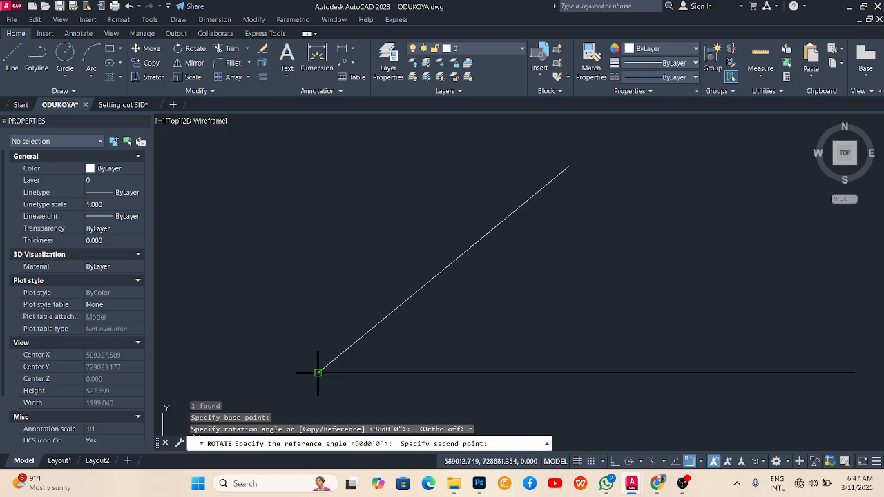
{"action": "left_click", "coordinate": [569, 166]}
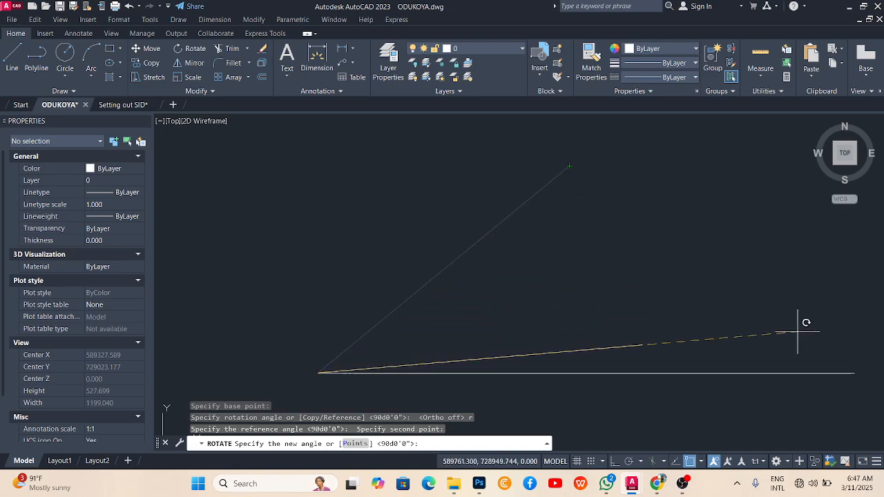
{"action": "left_click", "coordinate": [854, 375]}
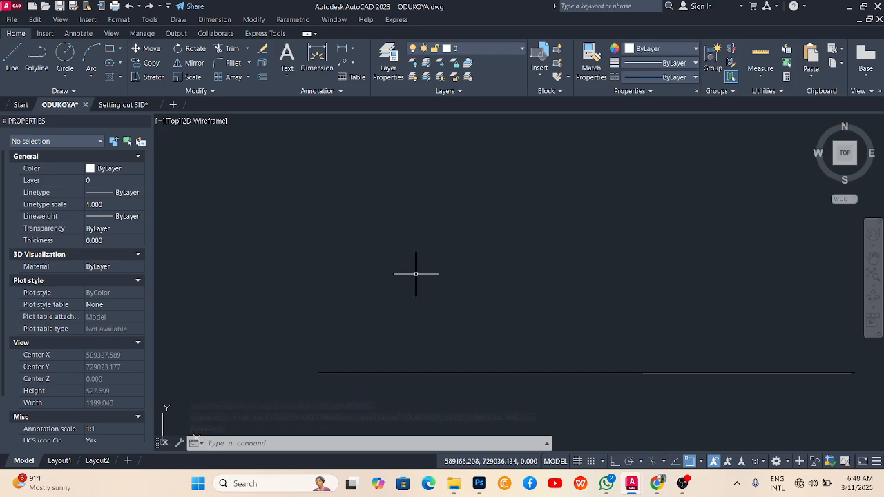
Send the longer horizontal polyline to the back of the draw order.
{"action": "scroll", "coordinate": [311, 273], "scroll_direction": "down", "scroll_amount": 3}
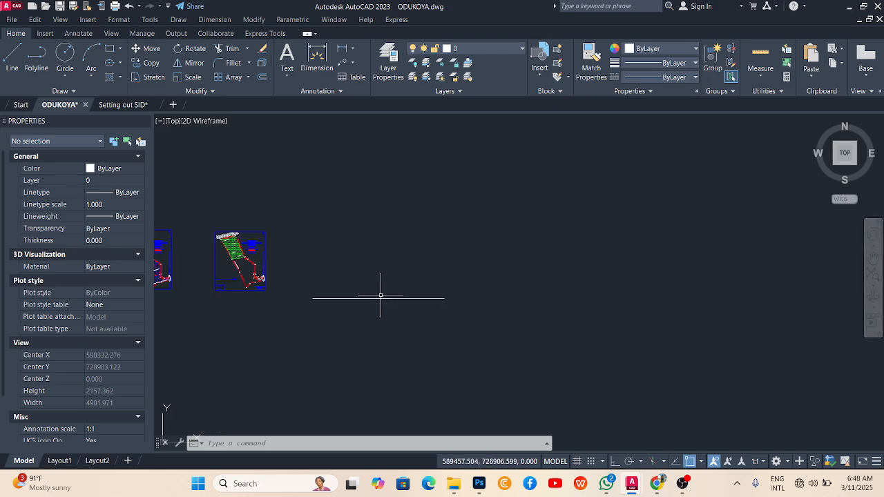
{"action": "scroll", "coordinate": [366, 295], "scroll_direction": "up", "scroll_amount": 2}
{"action": "left_click", "coordinate": [344, 301]}
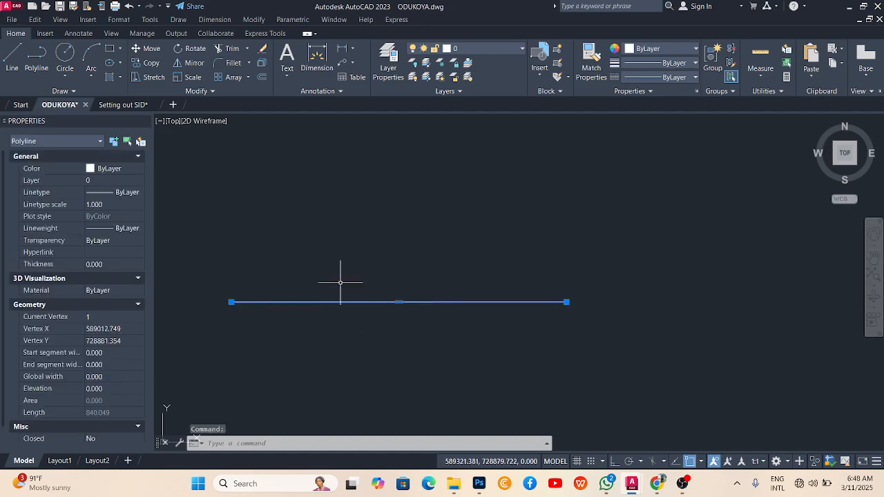
{"action": "right_click", "coordinate": [314, 237]}
{"action": "mouse_move", "coordinate": [372, 308]}
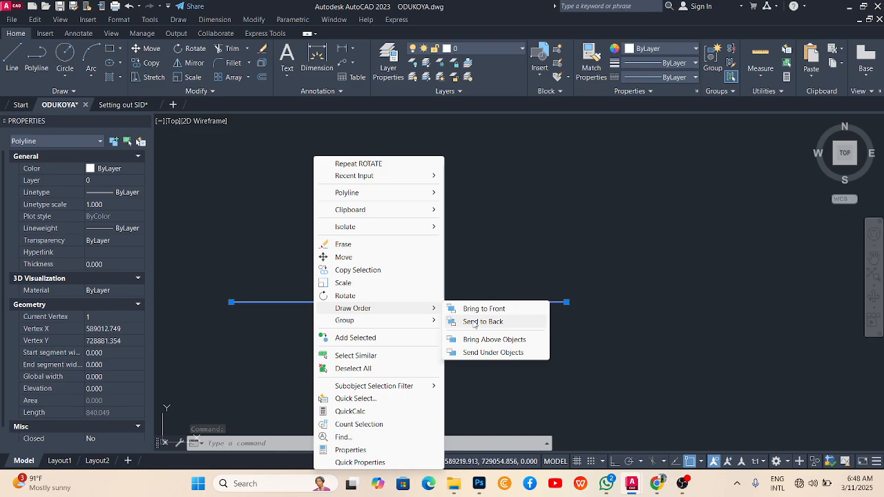
{"action": "left_click", "coordinate": [474, 322]}
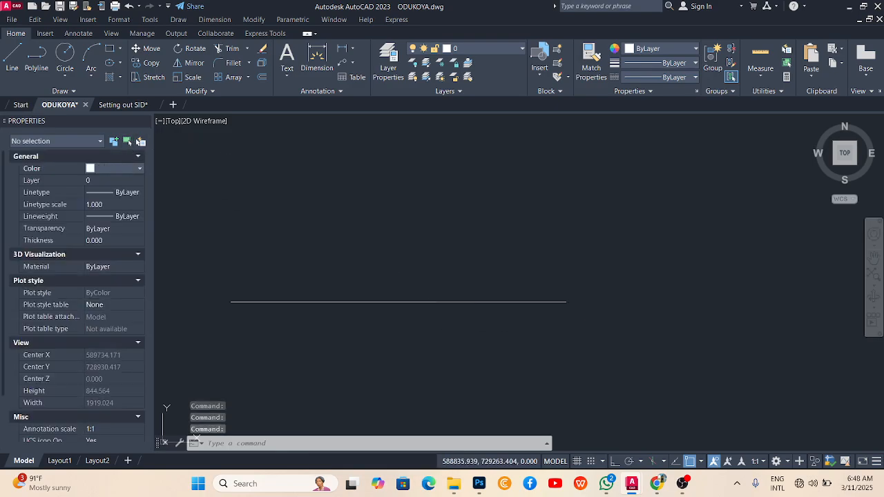
Set the longer polyline's color to Yellow.
{"action": "left_click", "coordinate": [479, 302]}
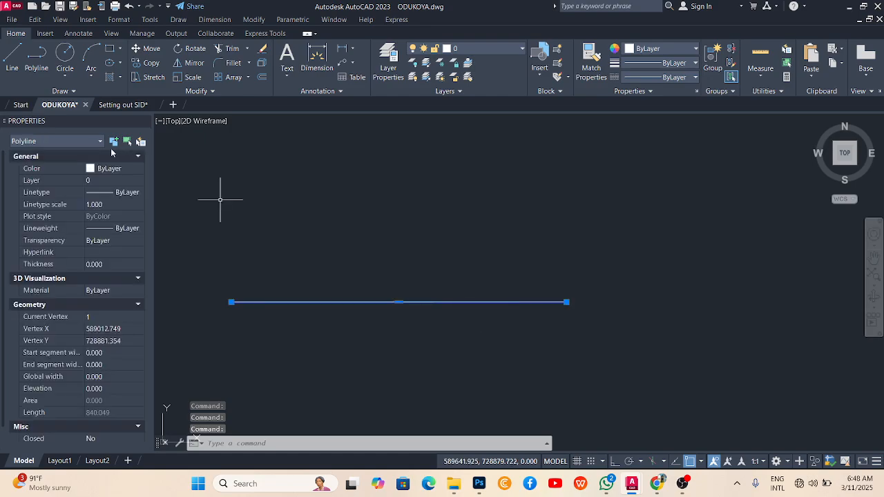
{"action": "left_click", "coordinate": [125, 169]}
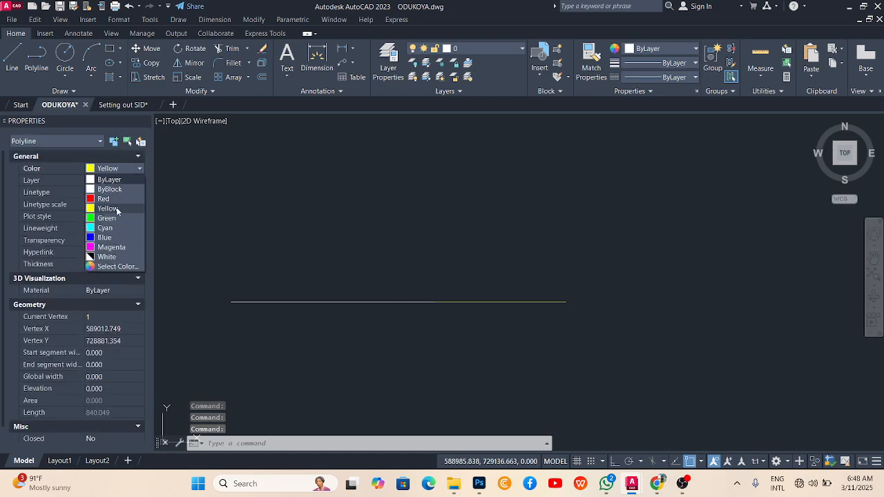
{"action": "left_click", "coordinate": [104, 205]}
{"action": "key", "text": "Escape"}
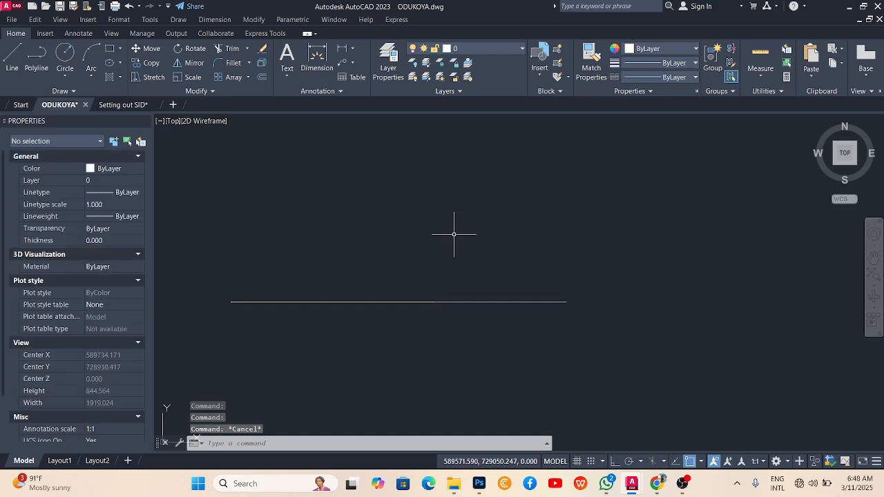
Set the shorter overlapping polyline's color to Red.
{"action": "left_click", "coordinate": [373, 301]}
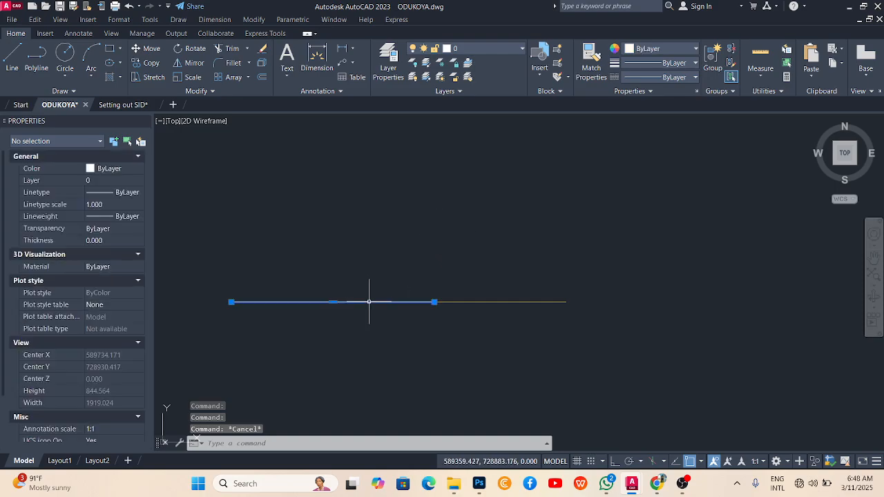
{"action": "left_click", "coordinate": [111, 169]}
{"action": "left_click", "coordinate": [110, 198]}
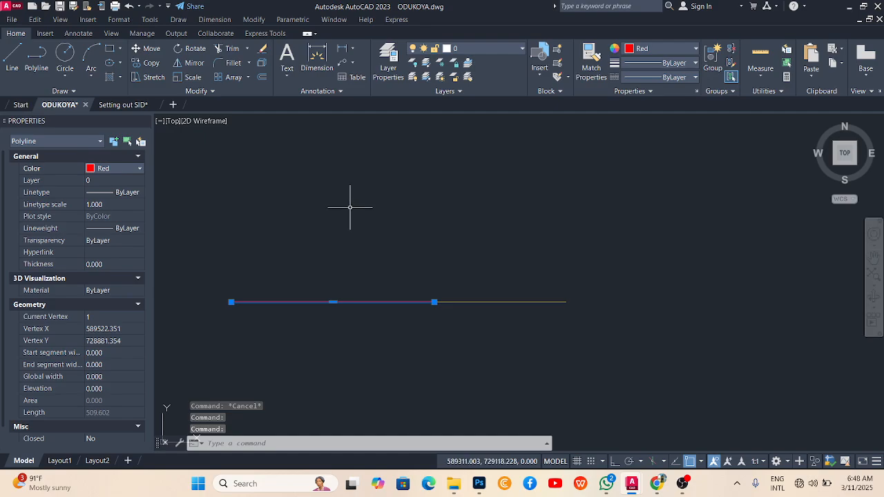
{"action": "key", "text": "Escape"}
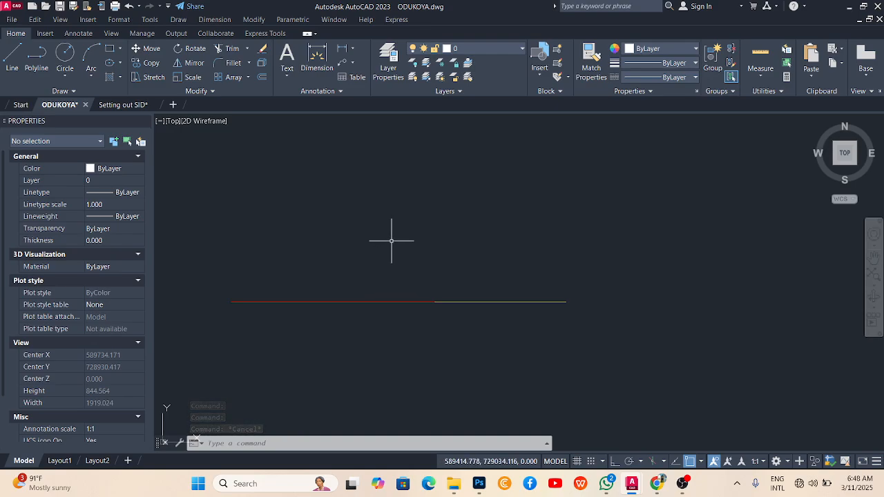
{"action": "type", "text": "sc"}
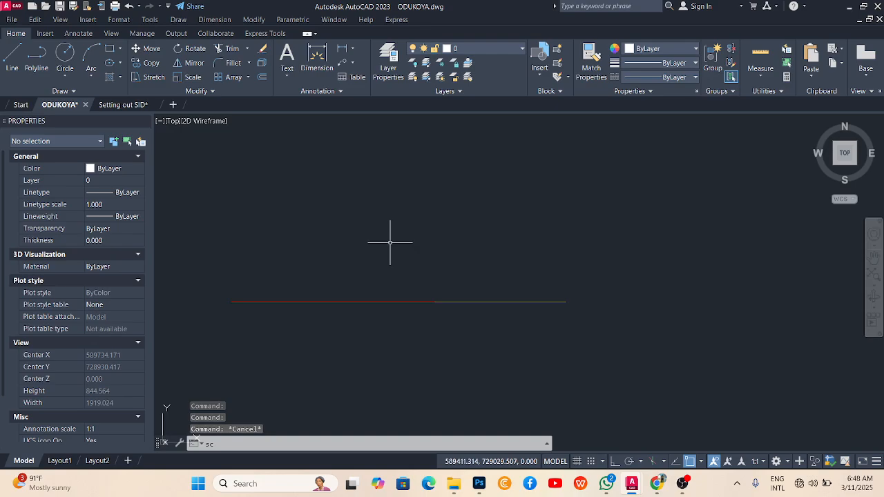
{"action": "key", "text": "Return"}
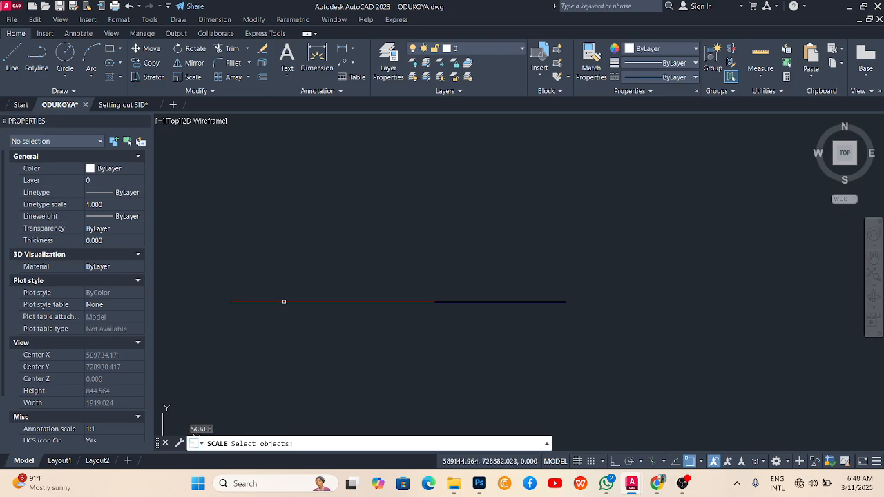
{"action": "key", "text": "Escape"}
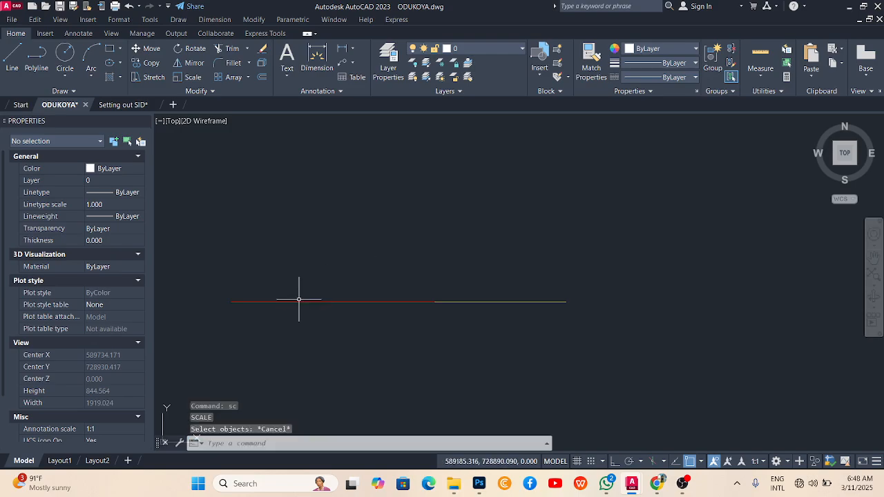
Scale the red polyline from the shared endpoint by reference, using its own length, to reach the yellow polyline's far end.
{"action": "left_click", "coordinate": [308, 301]}
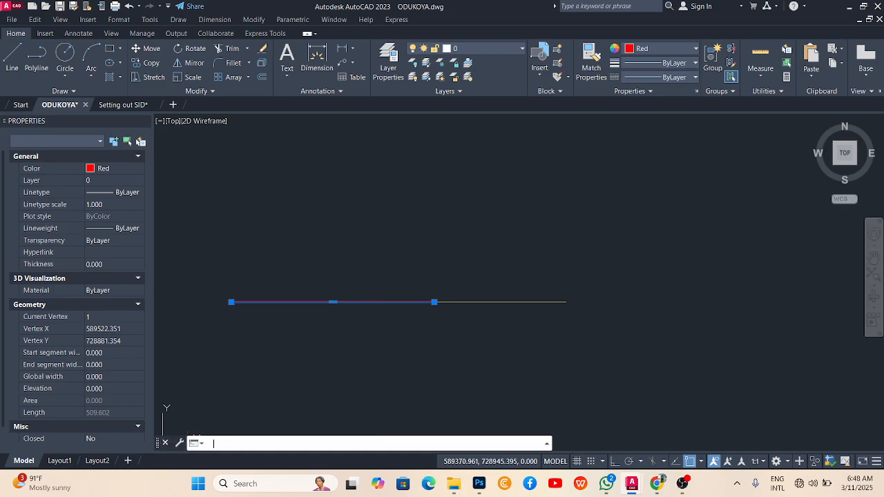
{"action": "key", "text": "Return"}
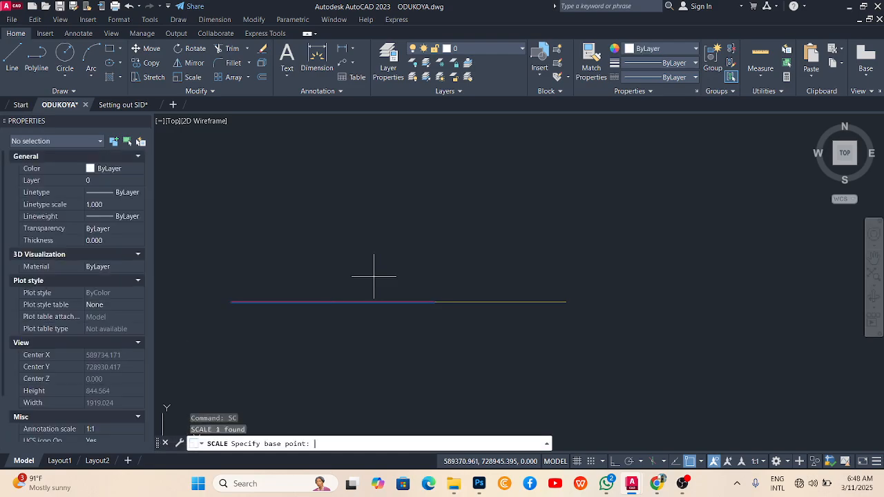
{"action": "left_click", "coordinate": [232, 302]}
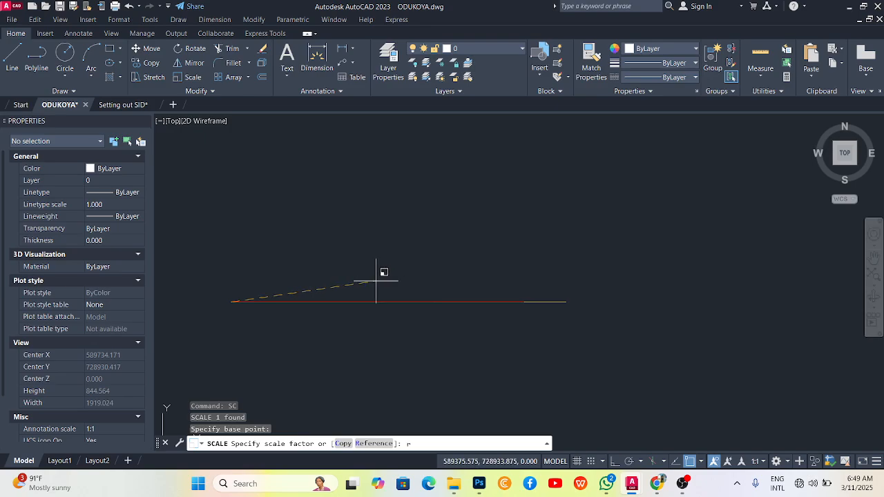
{"action": "key", "text": "Return"}
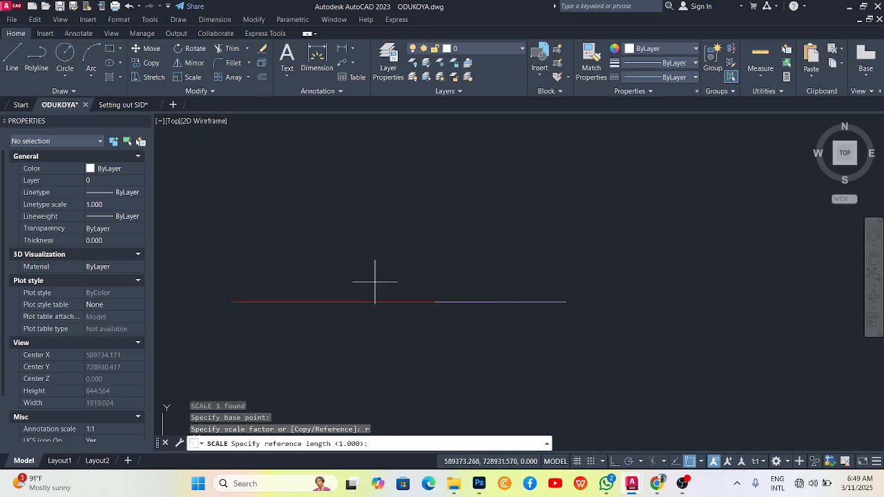
{"action": "left_click", "coordinate": [232, 301]}
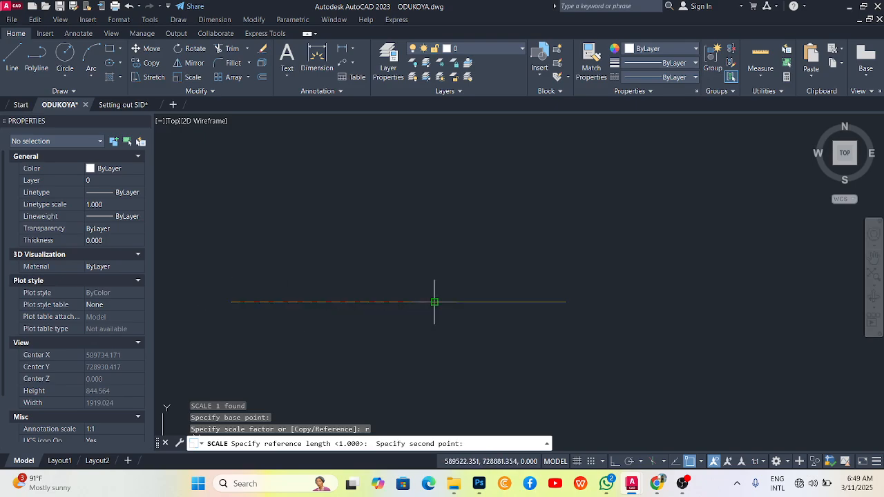
{"action": "left_click", "coordinate": [435, 302]}
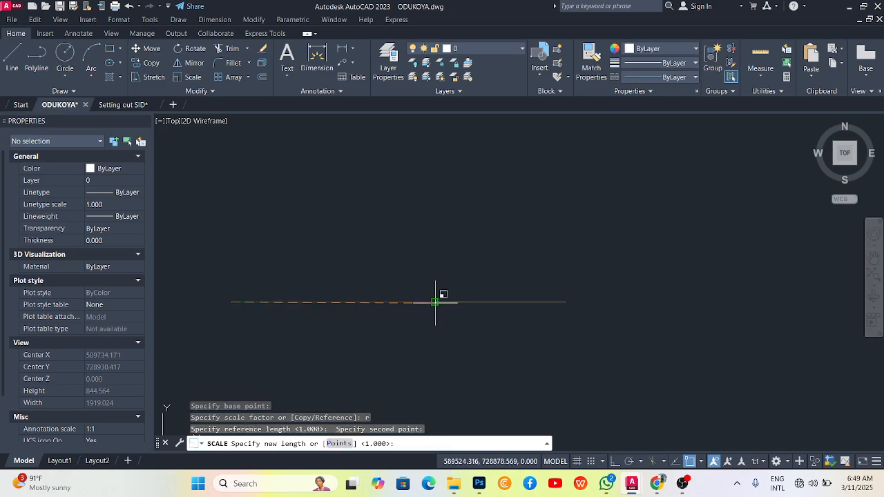
{"action": "left_click", "coordinate": [566, 301]}
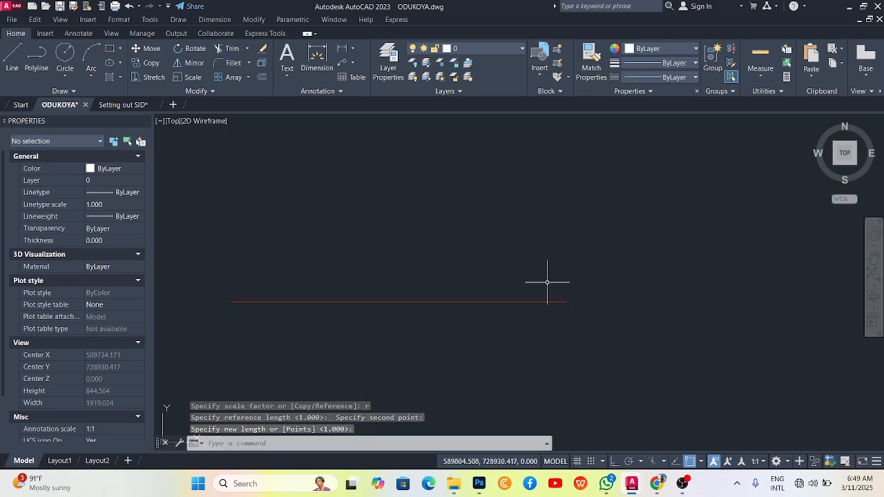
Erase the red polyline lying over the yellow line.
{"action": "left_click", "coordinate": [512, 300]}
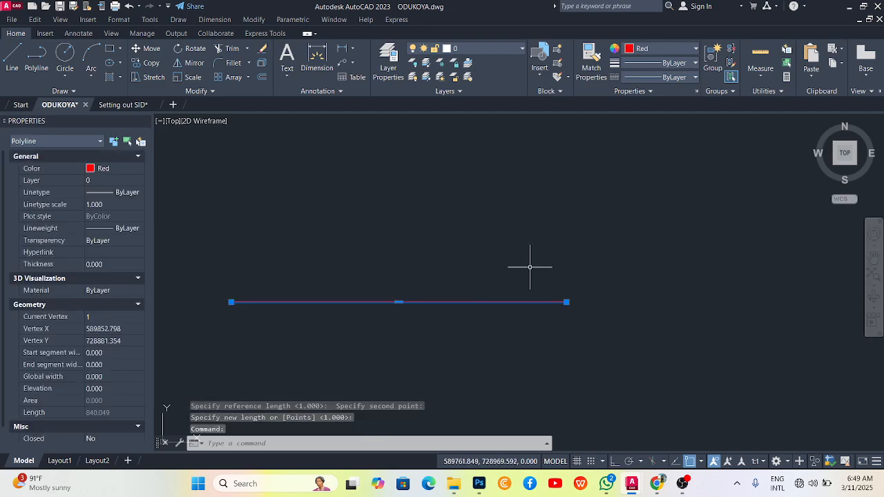
{"action": "key", "text": "Delete"}
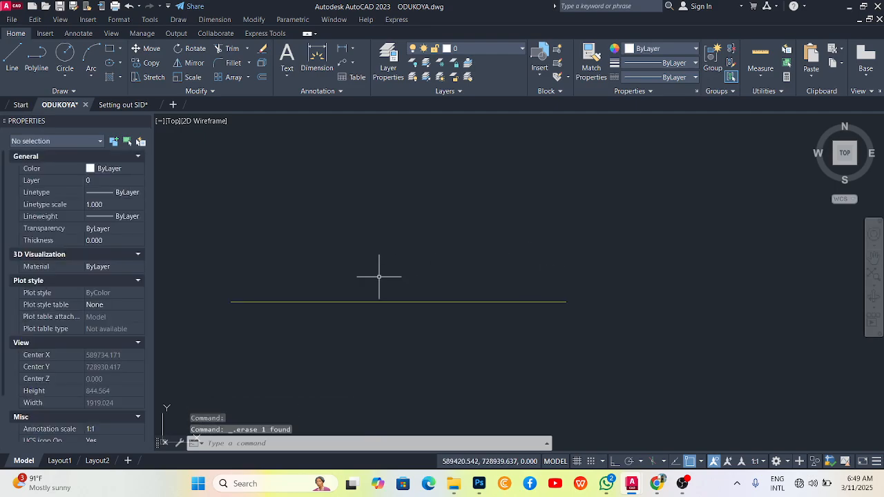
Draw a rectangle about 348 by 360 units, upward from the yellow line's left endpoint.
{"action": "left_click", "coordinate": [109, 48]}
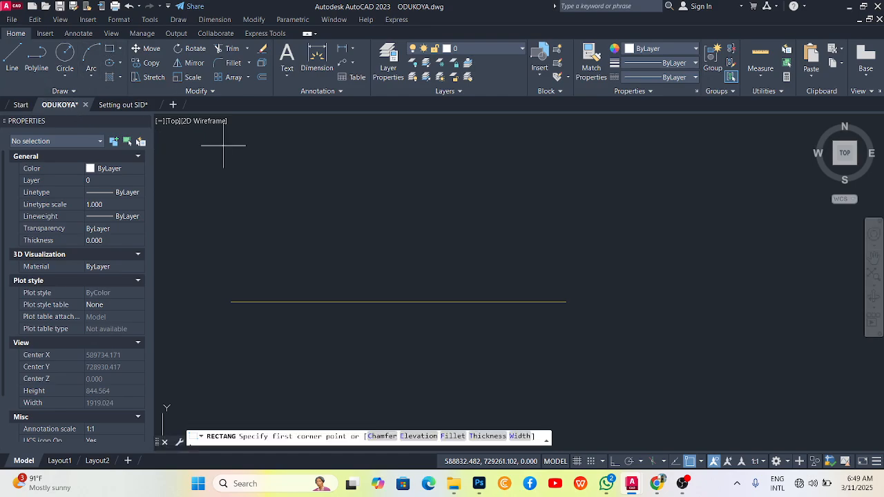
{"action": "left_click", "coordinate": [230, 302]}
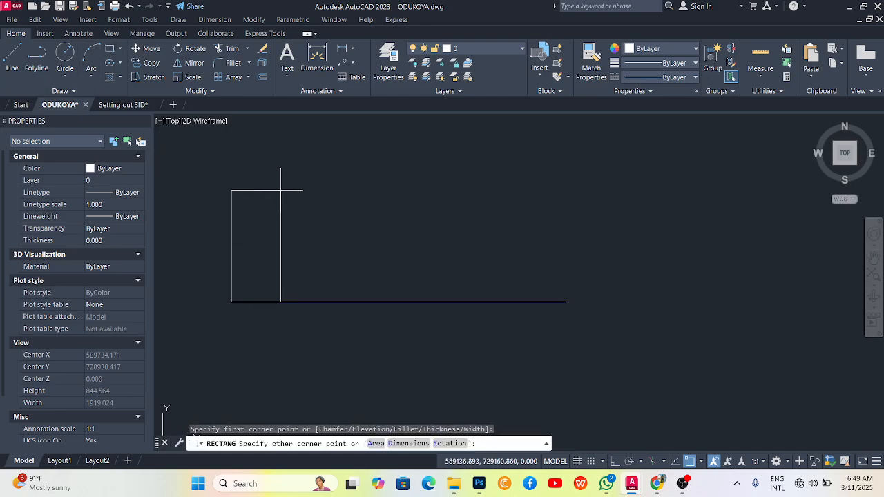
{"action": "left_click", "coordinate": [369, 159]}
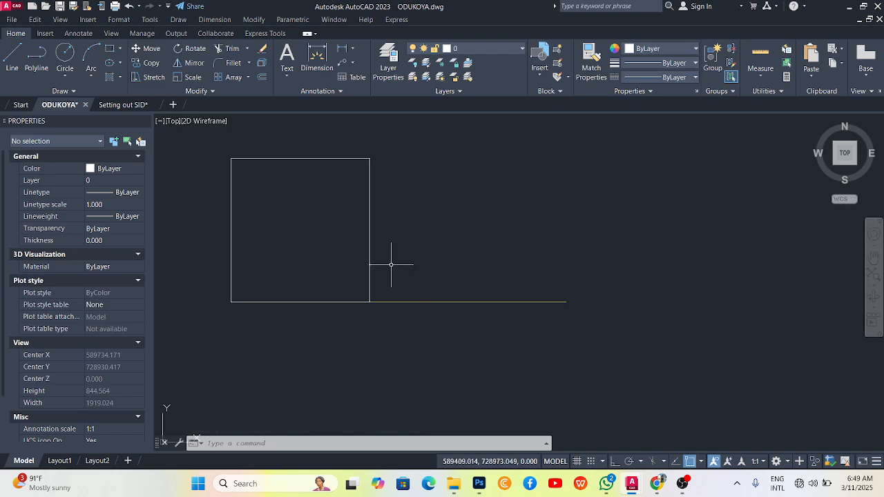
Scale the rectangle by reference from its lower-left corner, using its bottom edge as reference length, to reach the yellow line's right endpoint.
{"action": "scroll", "coordinate": [394, 262], "scroll_direction": "down", "scroll_amount": 2}
{"action": "scroll", "coordinate": [345, 262], "scroll_direction": "up", "scroll_amount": 2}
{"action": "left_click", "coordinate": [465, 244]}
{"action": "left_click", "coordinate": [368, 205]}
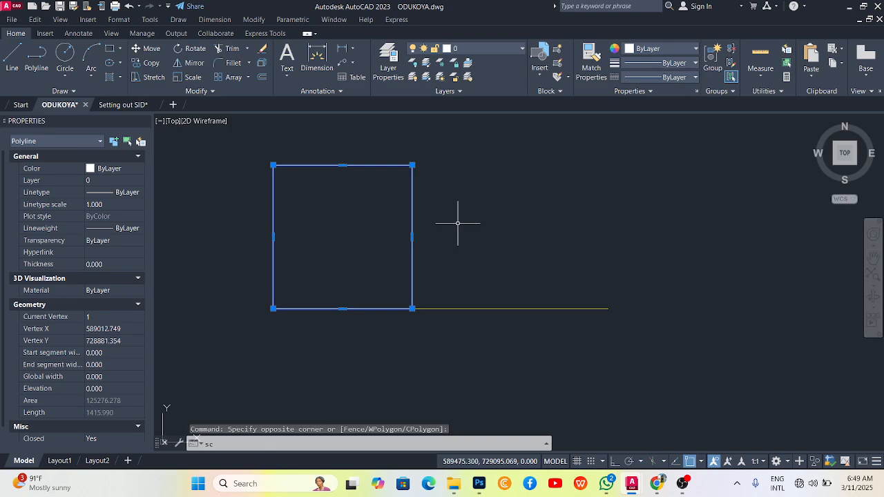
{"action": "key", "text": "Return"}
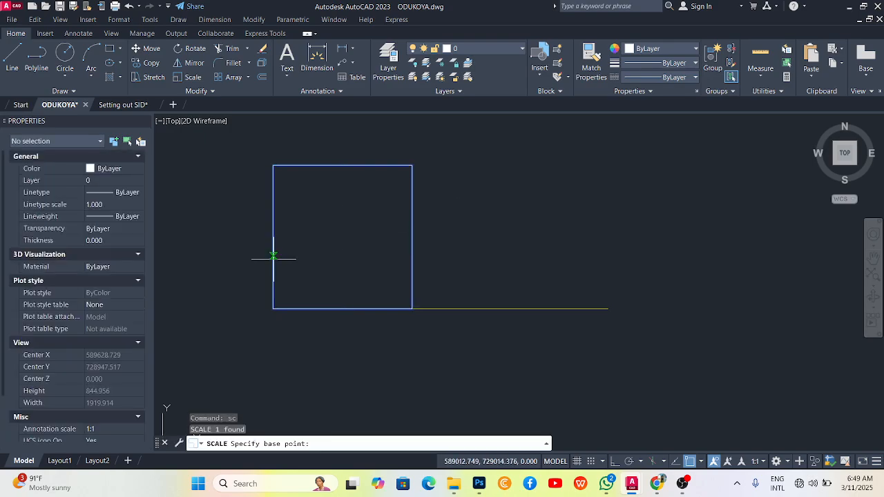
{"action": "left_click", "coordinate": [273, 308]}
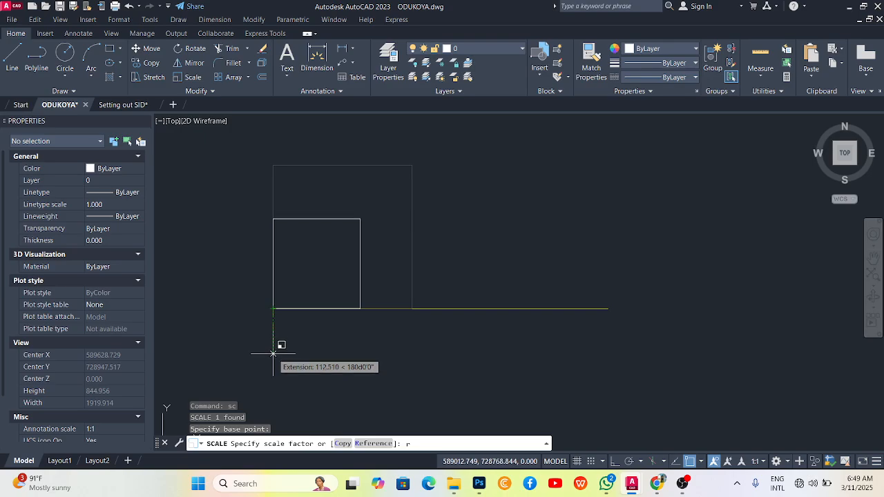
{"action": "type", "text": "r"}
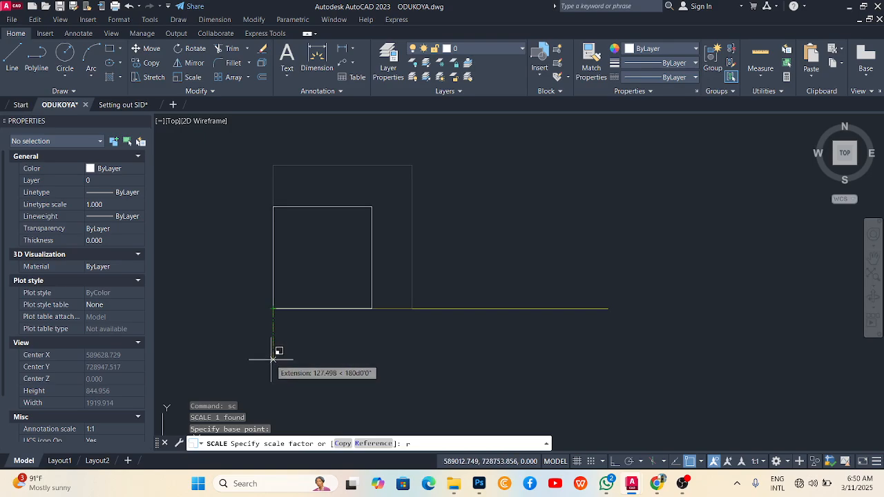
{"action": "key", "text": "Return"}
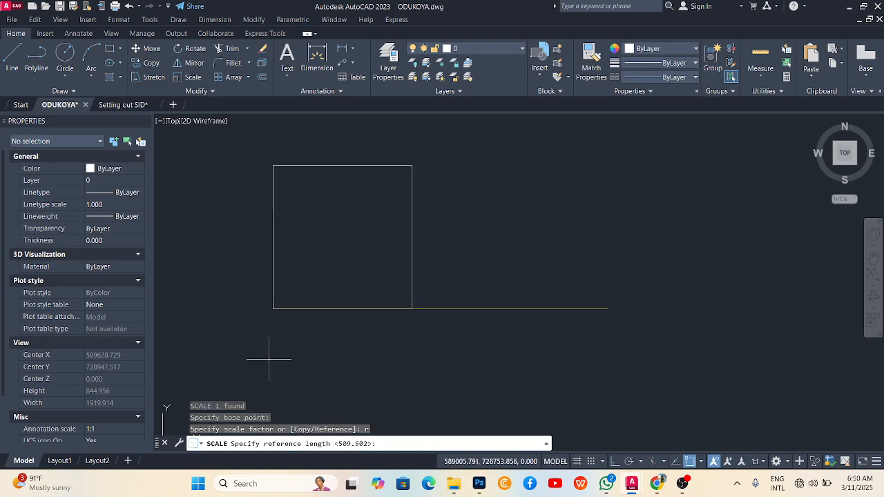
{"action": "left_click", "coordinate": [273, 308]}
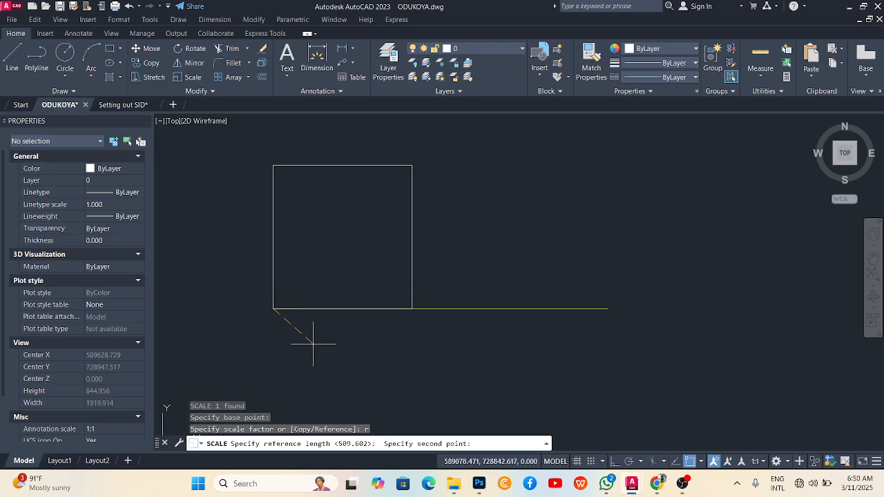
{"action": "left_click", "coordinate": [413, 308]}
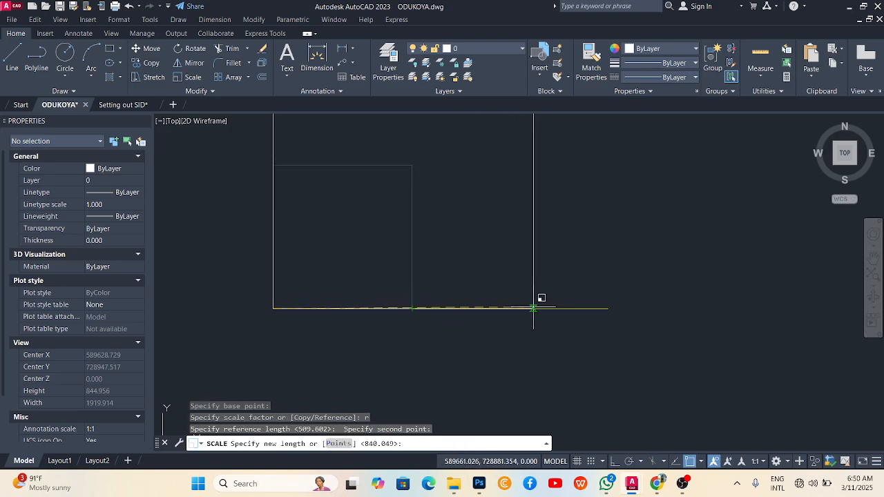
{"action": "left_click", "coordinate": [608, 308]}
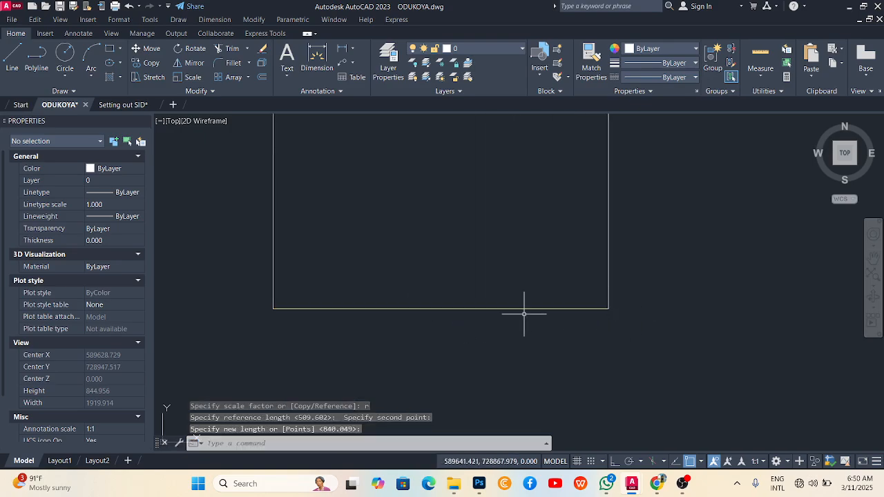
Erase the vertical column of plan drawings above the two lower plans.
{"action": "scroll", "coordinate": [524, 313], "scroll_direction": "down", "scroll_amount": 10}
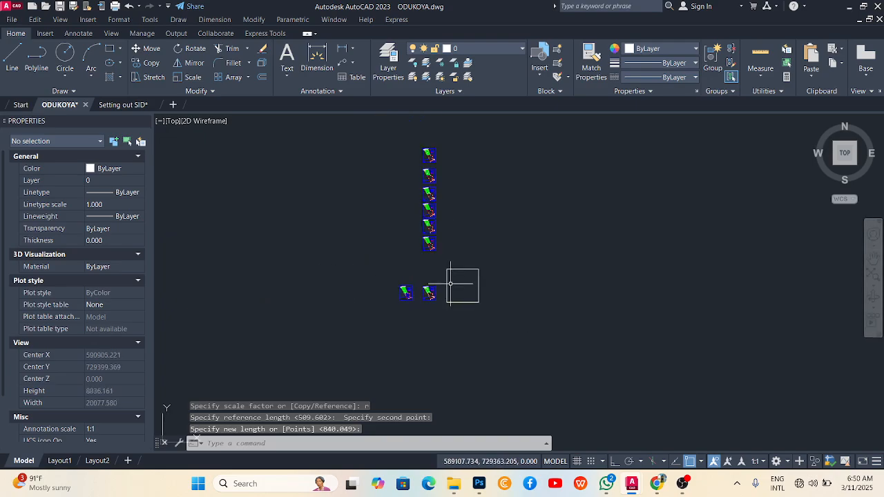
{"action": "scroll", "coordinate": [447, 249], "scroll_direction": "up", "scroll_amount": 2}
{"action": "left_click", "coordinate": [438, 266]}
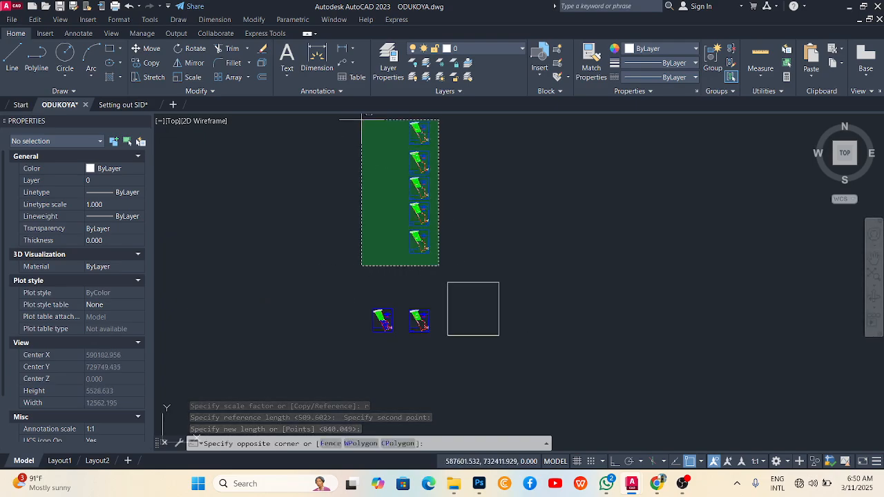
{"action": "left_click", "coordinate": [361, 118]}
{"action": "key", "text": "Delete"}
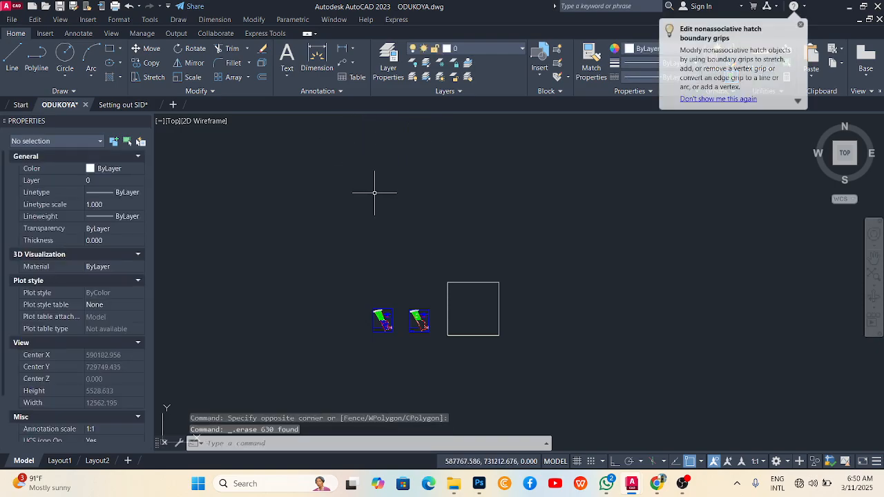
Erase the scaled rectangle above the yellow line.
{"action": "scroll", "coordinate": [491, 286], "scroll_direction": "up", "scroll_amount": 4}
{"action": "left_click", "coordinate": [495, 282]}
{"action": "left_click", "coordinate": [462, 258]}
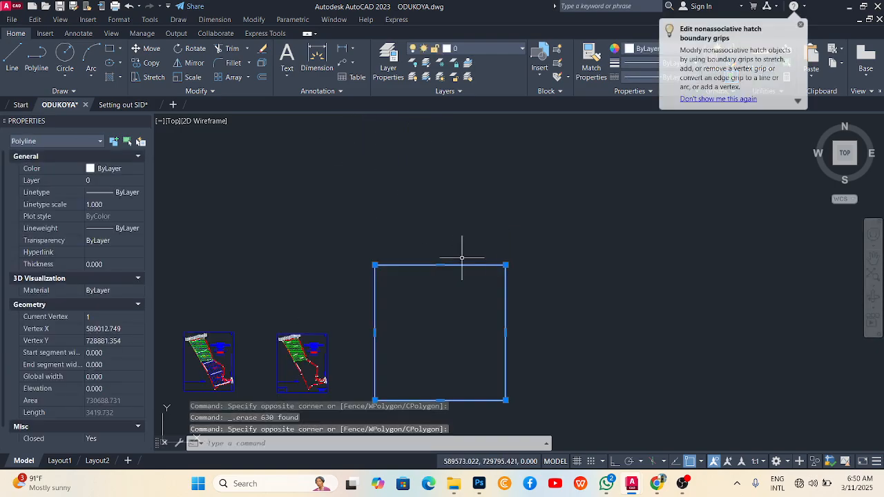
{"action": "key", "text": "Delete"}
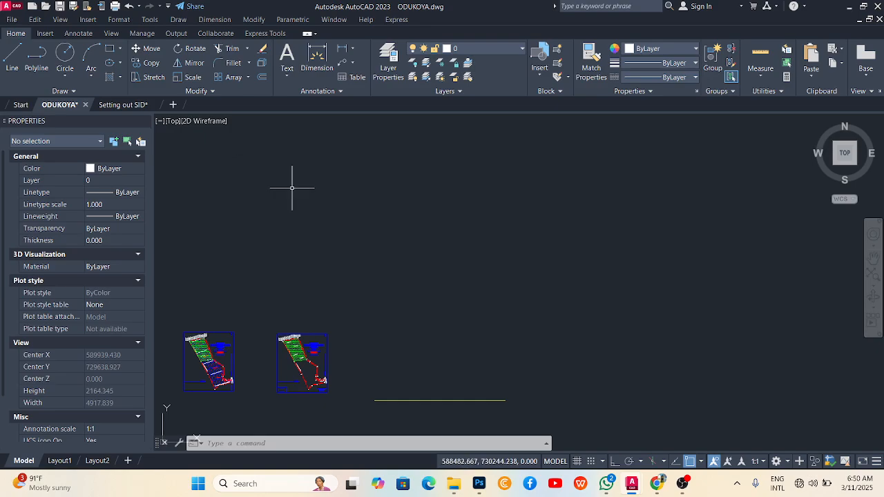
Draw a rectangle about 317 by 308 units, upward from the yellow line's left endpoint.
{"action": "scroll", "coordinate": [352, 241], "scroll_direction": "down", "scroll_amount": 2}
{"action": "scroll", "coordinate": [424, 345], "scroll_direction": "up", "scroll_amount": 6}
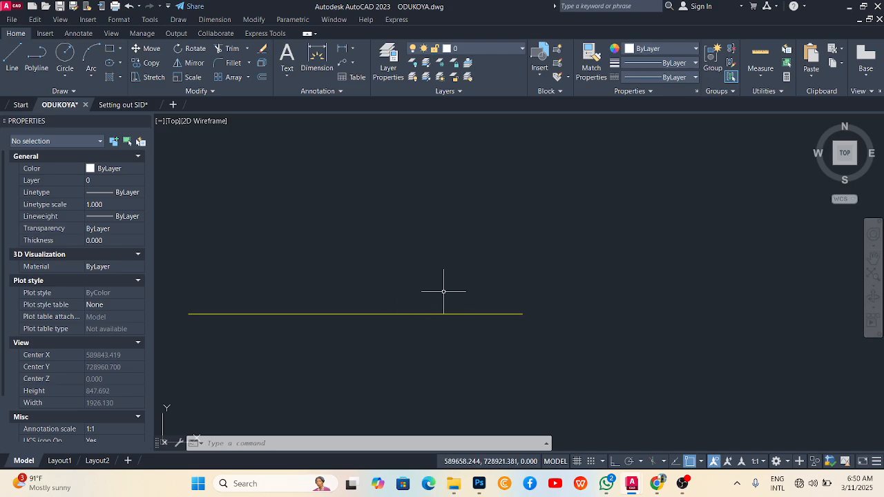
{"action": "left_click", "coordinate": [110, 48]}
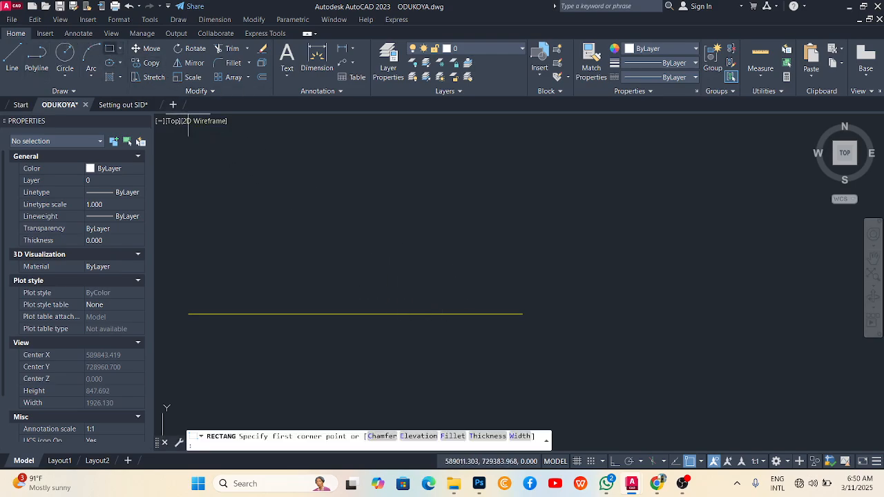
{"action": "left_click", "coordinate": [189, 314]}
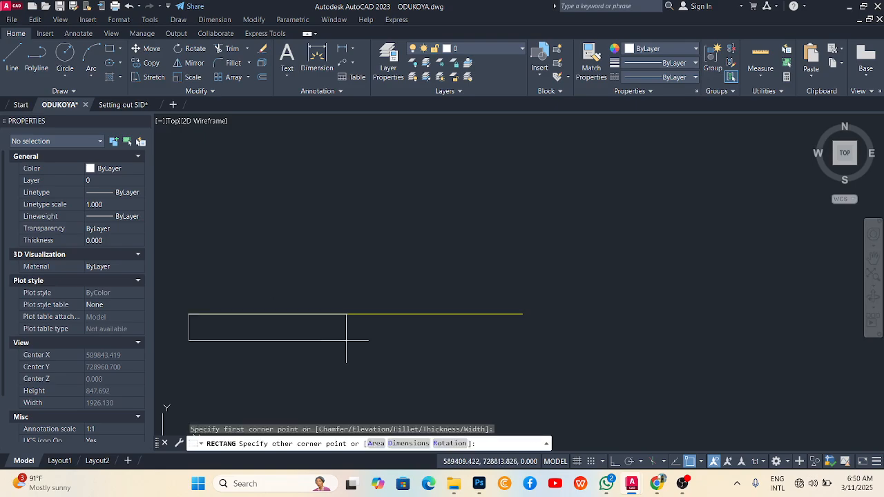
{"action": "left_click", "coordinate": [316, 191]}
{"action": "scroll", "coordinate": [420, 203], "scroll_direction": "down", "scroll_amount": 2}
Stretch the rectangle's upper-left vertex onto its upper-right corner to turn the shape into a right triangle.
{"action": "left_click", "coordinate": [393, 208]}
{"action": "left_click", "coordinate": [347, 204]}
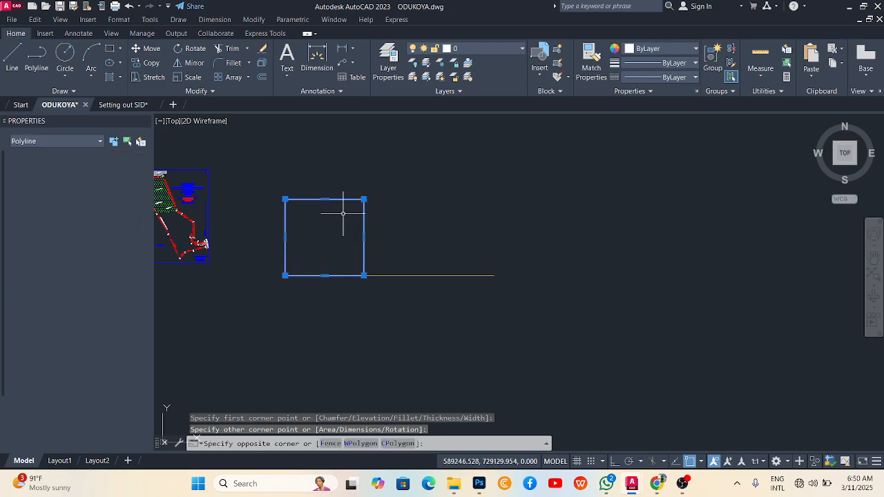
{"action": "left_click", "coordinate": [285, 199]}
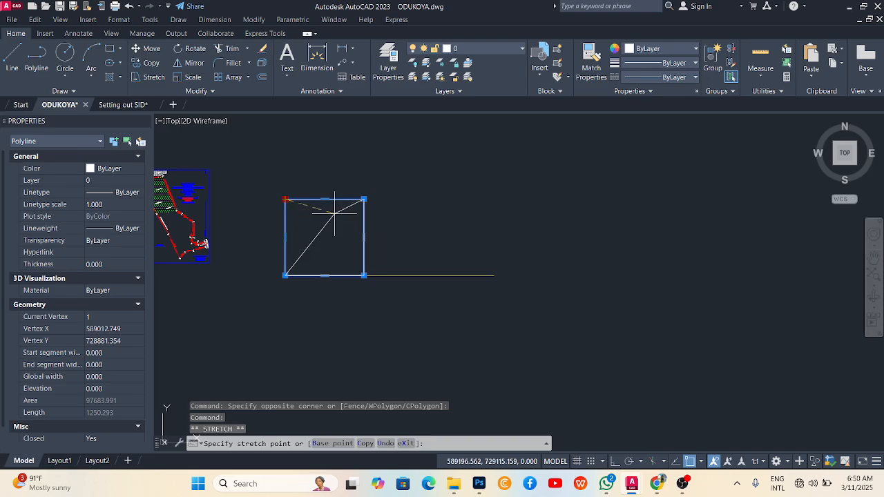
{"action": "left_click", "coordinate": [364, 199]}
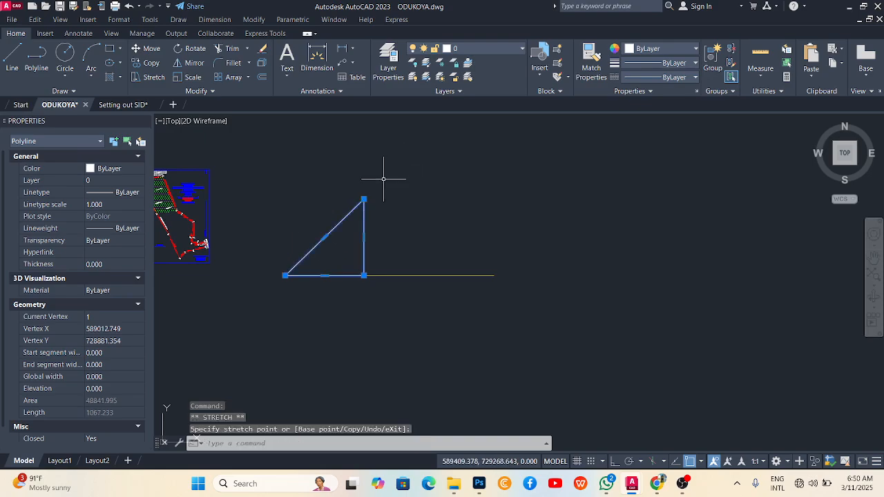
{"action": "key", "text": "Escape"}
{"action": "scroll", "coordinate": [349, 262], "scroll_direction": "up", "scroll_amount": 4}
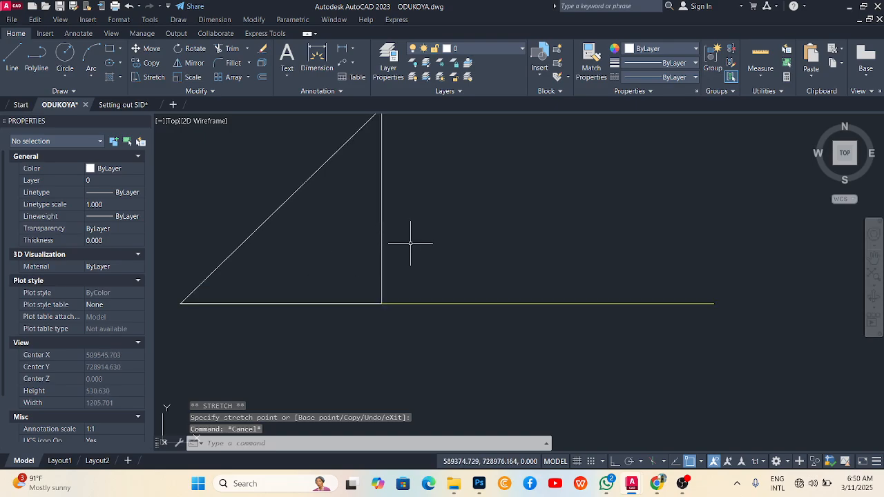
Try to mirror the triangle about its vertical edge.
{"action": "left_click", "coordinate": [414, 207]}
{"action": "left_click", "coordinate": [345, 239]}
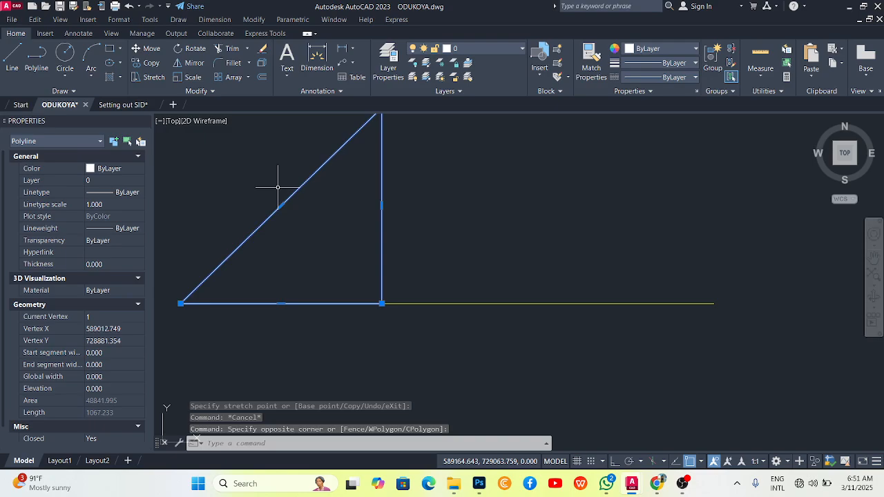
{"action": "type", "text": "mi"}
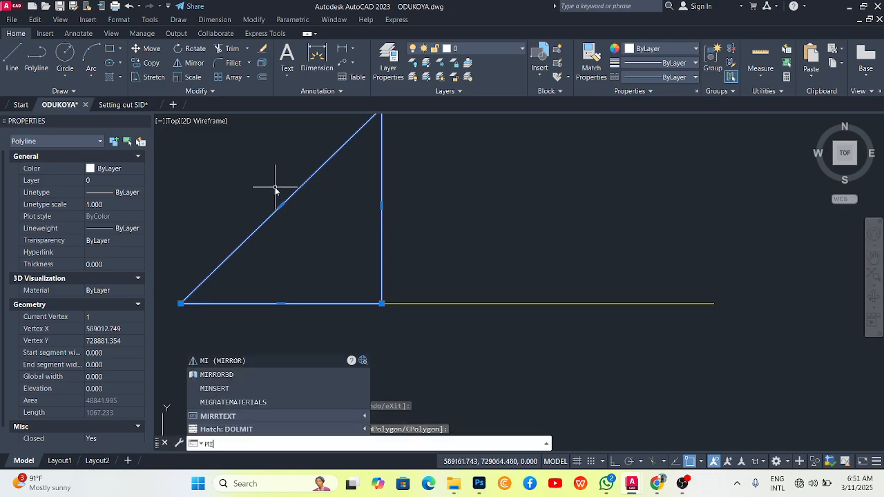
{"action": "key", "text": "Return"}
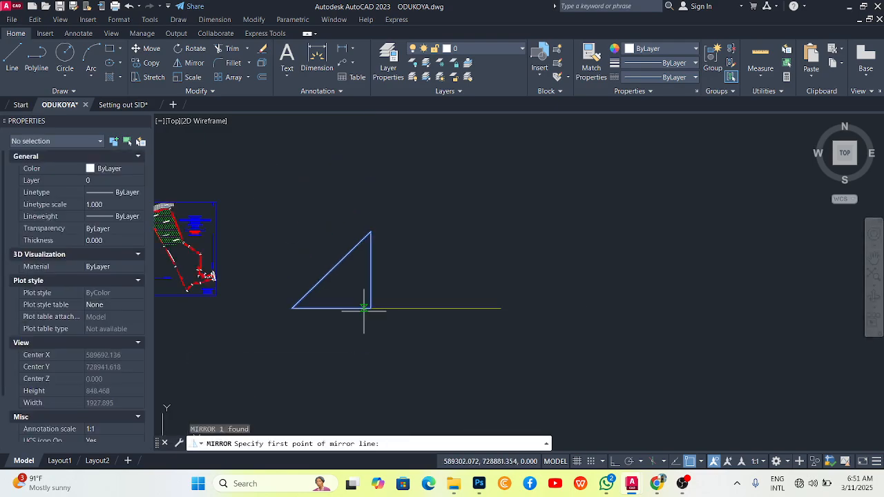
{"action": "scroll", "coordinate": [366, 303], "scroll_direction": "up", "scroll_amount": 2}
{"action": "left_click", "coordinate": [391, 299]}
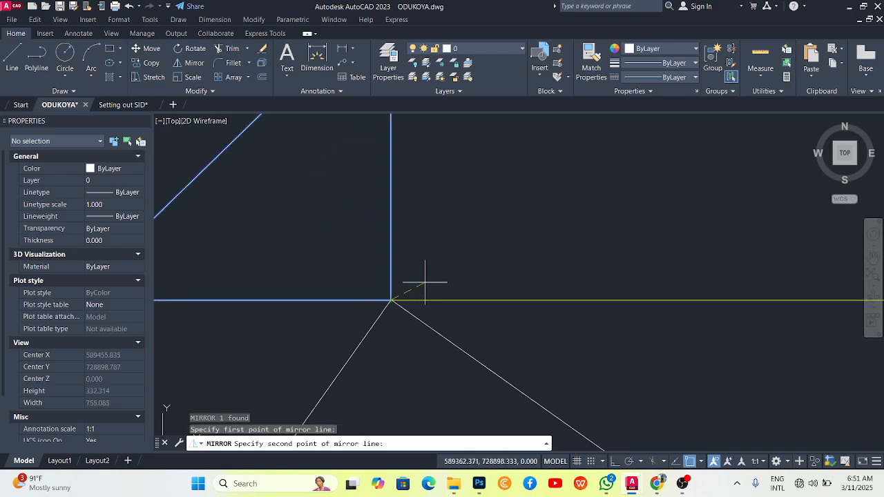
{"action": "scroll", "coordinate": [435, 279], "scroll_direction": "down", "scroll_amount": 6}
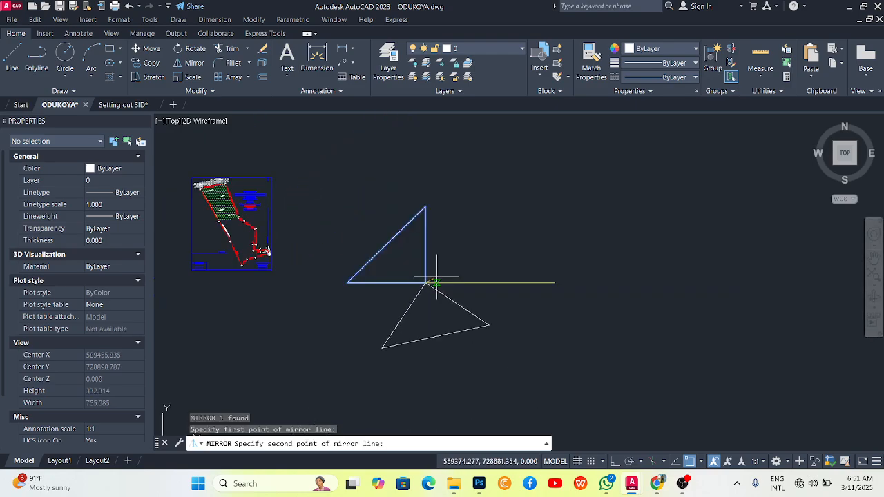
{"action": "left_click", "coordinate": [425, 207]}
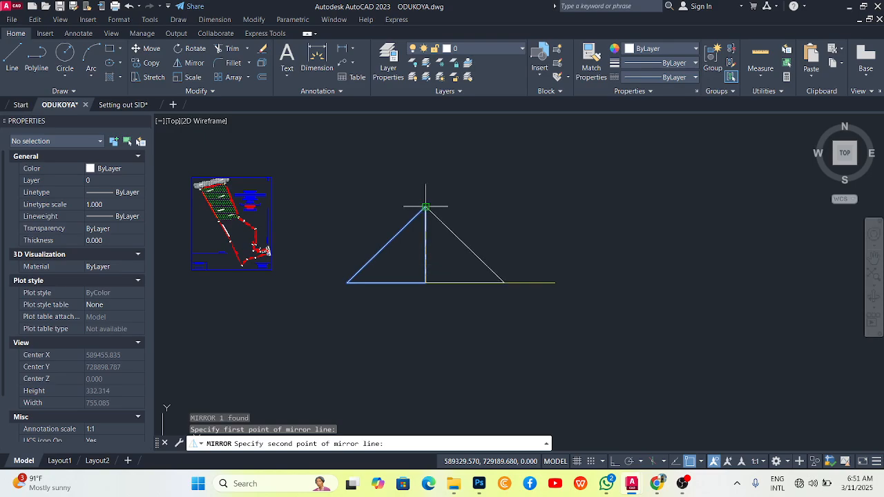
{"action": "scroll", "coordinate": [426, 232], "scroll_direction": "up", "scroll_amount": 5}
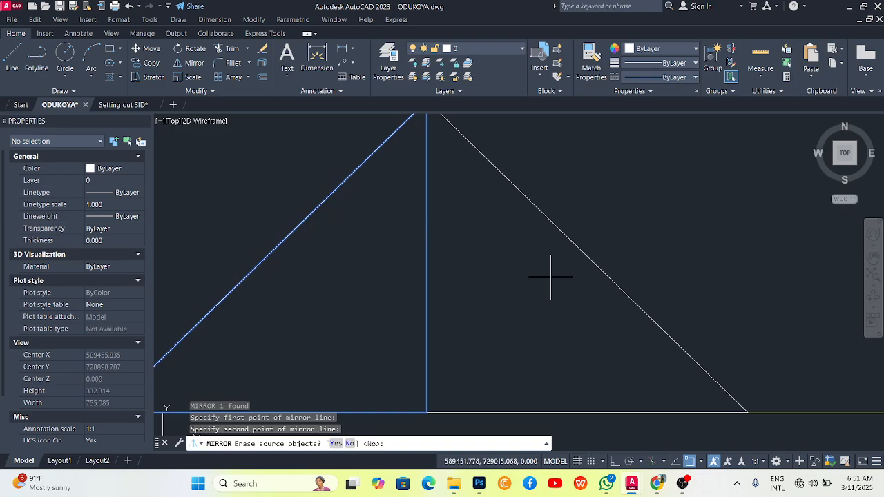
{"action": "key", "text": "Escape"}
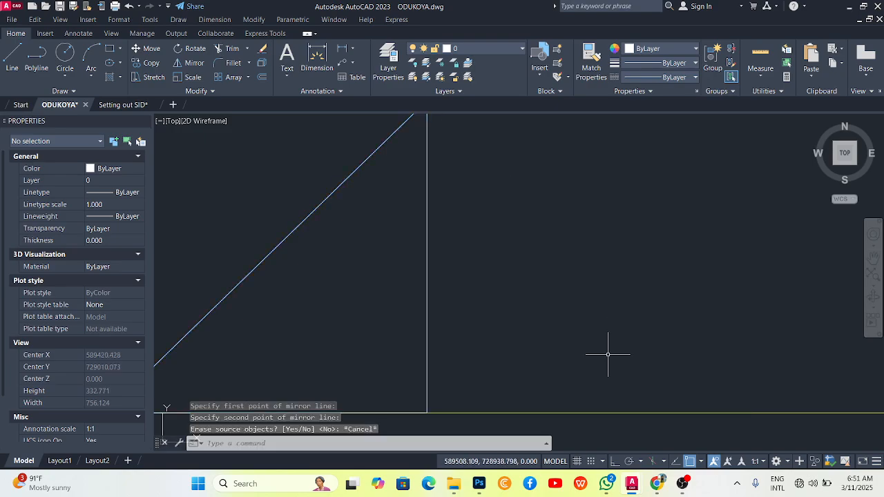
{"action": "key", "text": "Escape"}
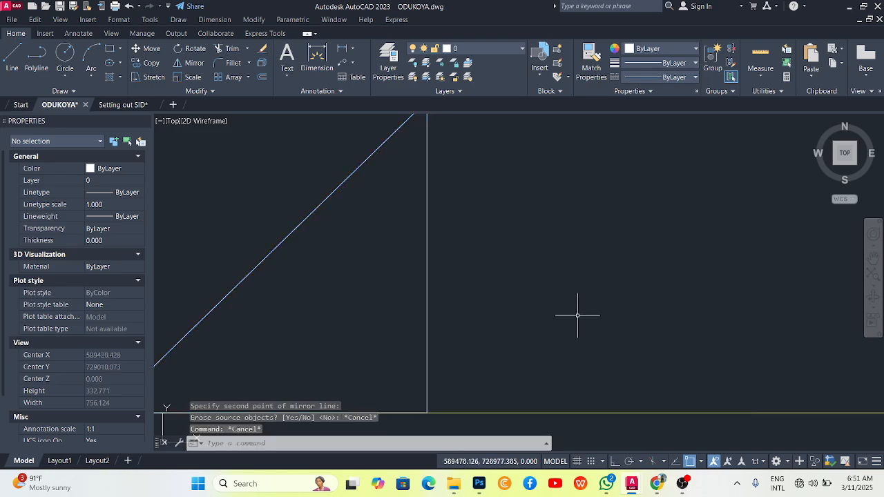
{"action": "scroll", "coordinate": [562, 292], "scroll_direction": "down", "scroll_amount": 3}
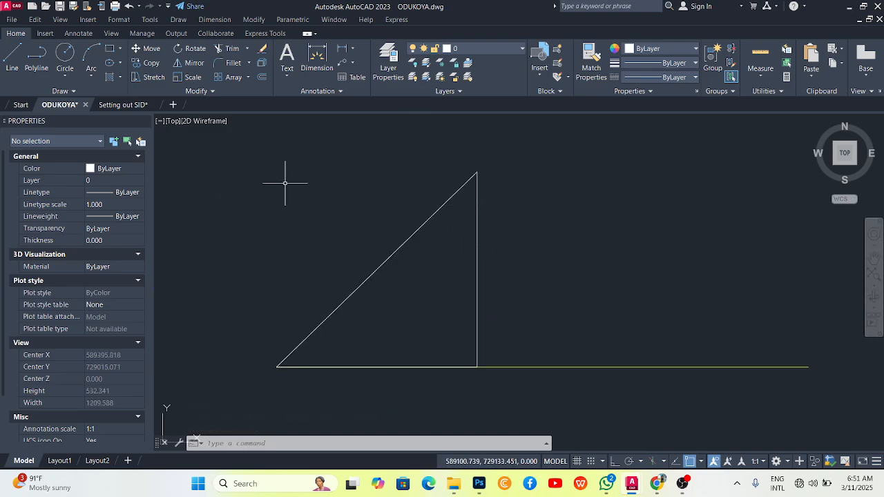
Draw a V-shaped, two-segment polyline crossing the triangle's sloped and vertical sides, with its apex right of the triangle.
{"action": "left_click", "coordinate": [37, 57]}
{"action": "left_click", "coordinate": [320, 208]}
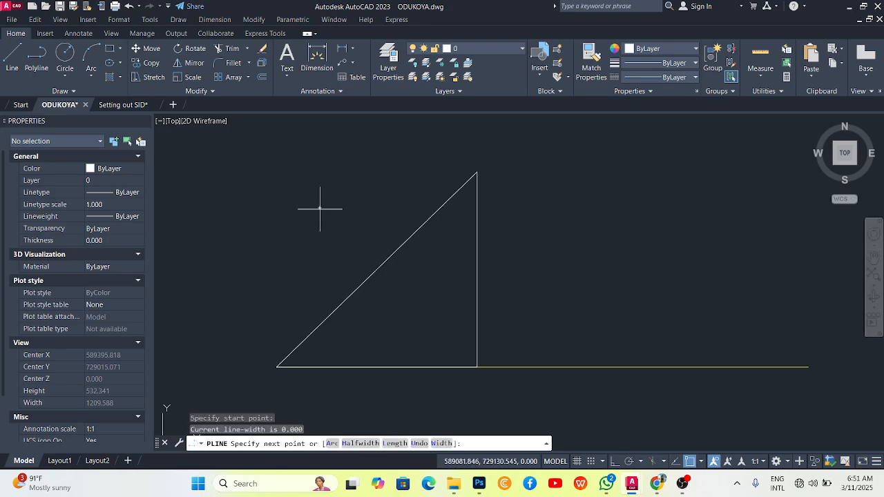
{"action": "left_click", "coordinate": [612, 332]}
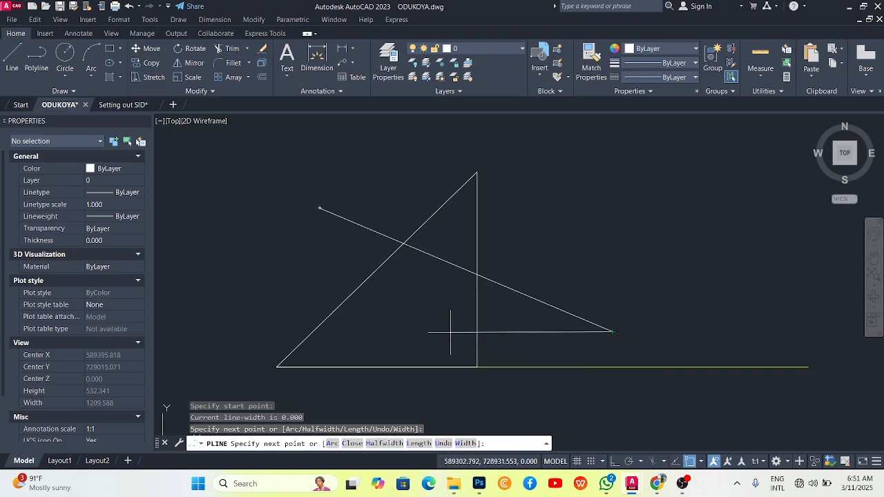
{"action": "left_click", "coordinate": [278, 279]}
{"action": "key", "text": "Escape"}
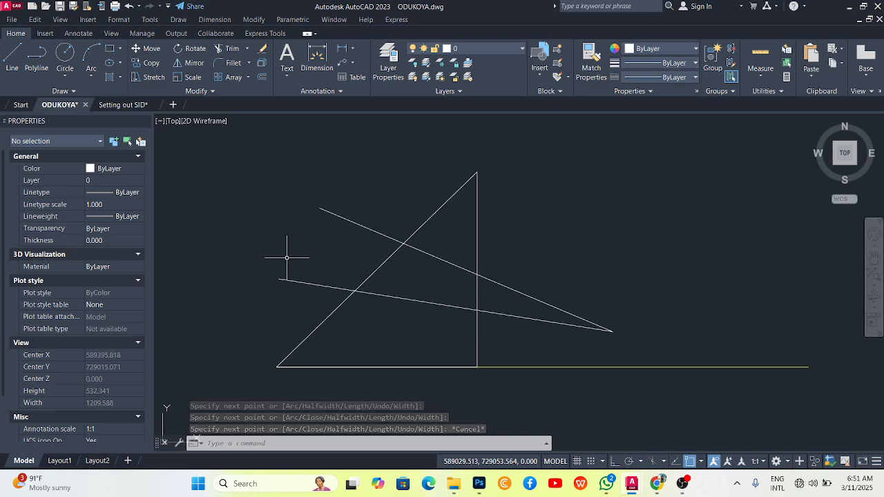
Trim the triangle's sloped and vertical sides outside the V-shaped polyline, keeping only the pieces between its two segments.
{"action": "type", "text": "TR"}
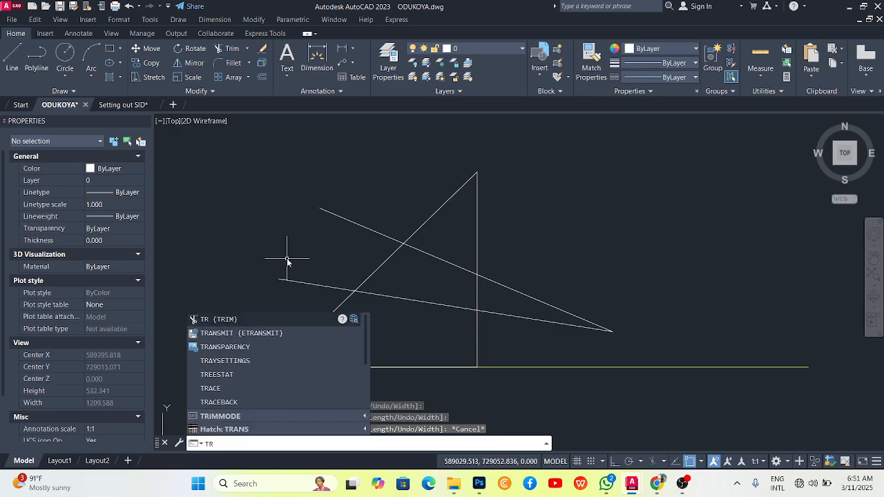
{"action": "key", "text": "Return"}
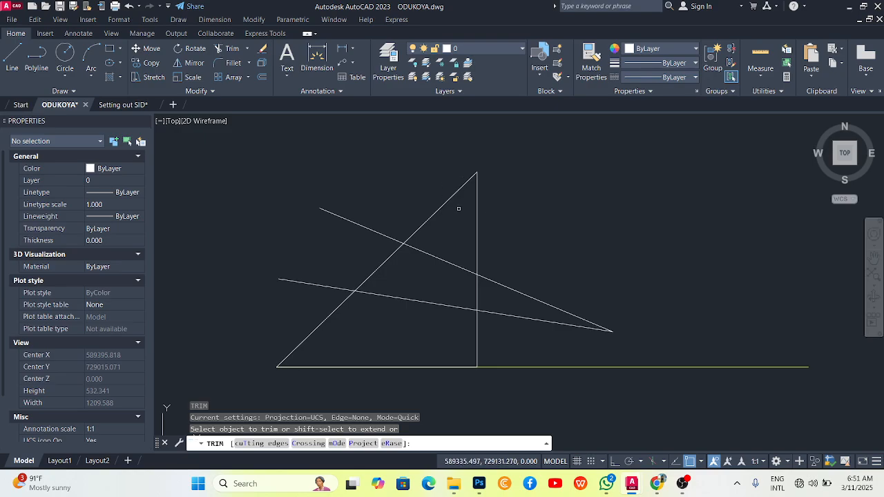
{"action": "mouse_move", "coordinate": [438, 205]}
{"action": "left_mouse_down"}
{"action": "mouse_move", "coordinate": [442, 198]}
{"action": "mouse_move", "coordinate": [459, 212]}
{"action": "left_mouse_up"}
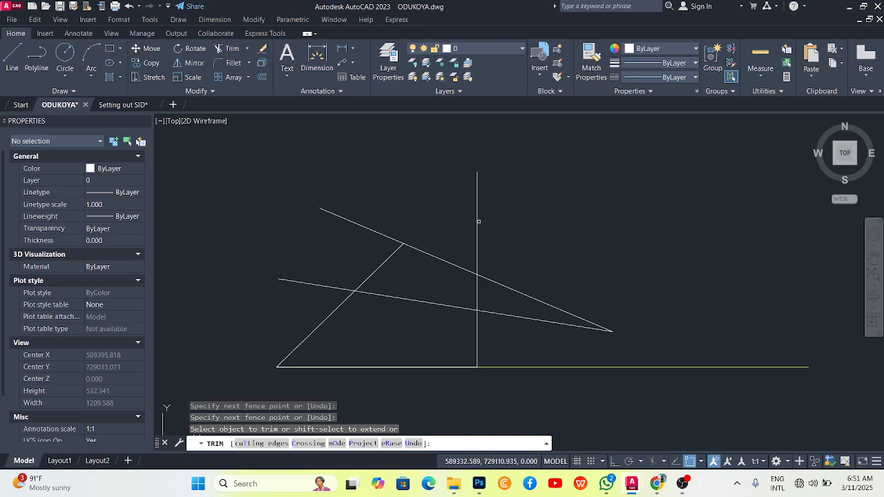
{"action": "left_click", "coordinate": [479, 222]}
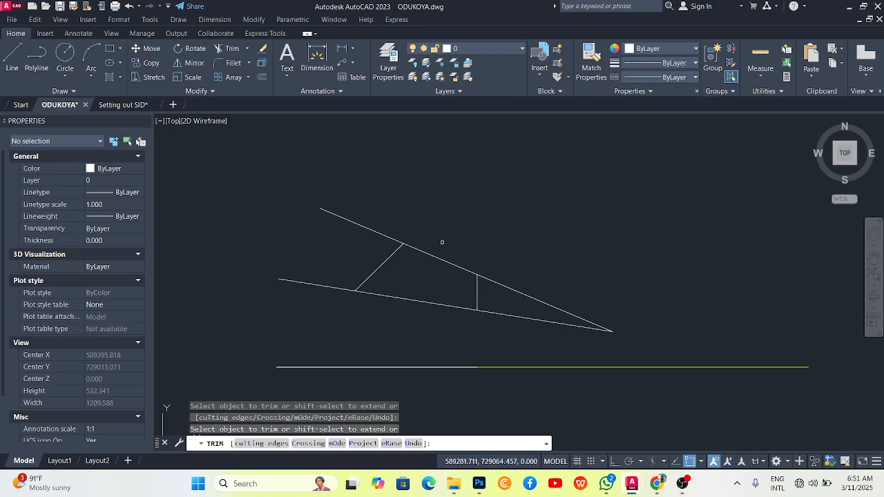
{"action": "key", "text": "Escape"}
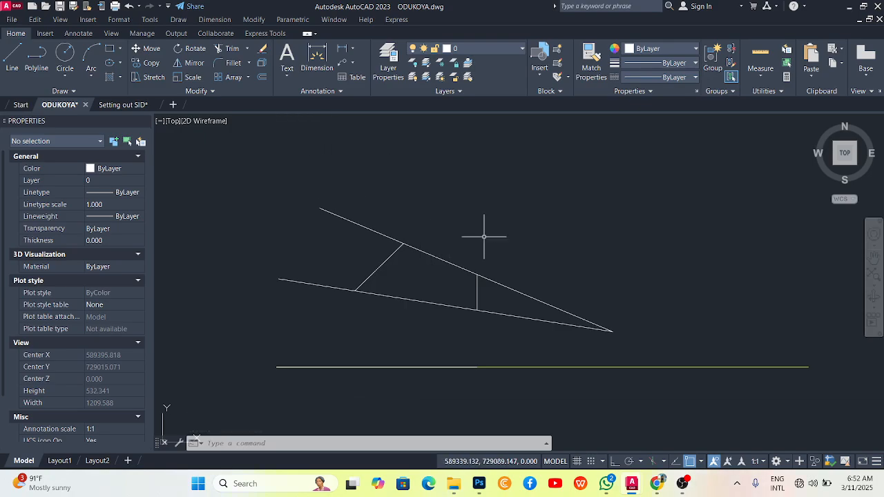
Draw a single-segment polyline sloping down to the right above the V-shaped polyline as an upper boundary.
{"action": "scroll", "coordinate": [493, 283], "scroll_direction": "down", "scroll_amount": 2}
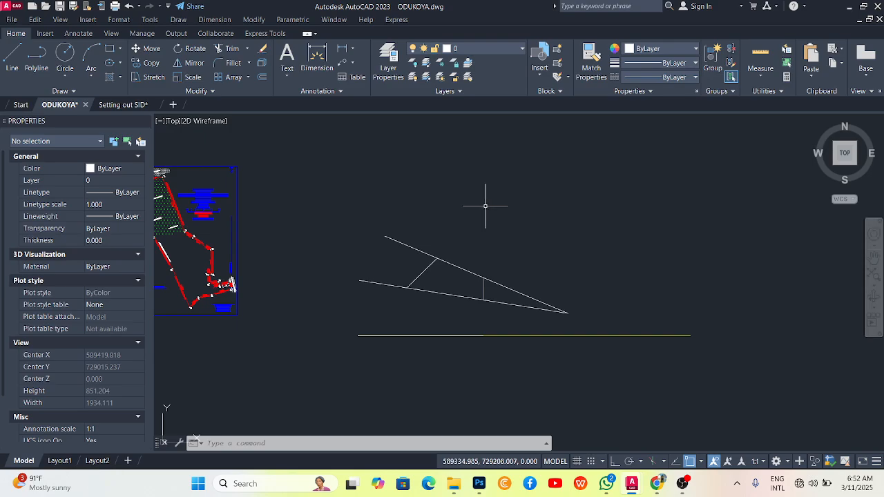
{"action": "type", "text": "pl"}
{"action": "key", "text": "Return"}
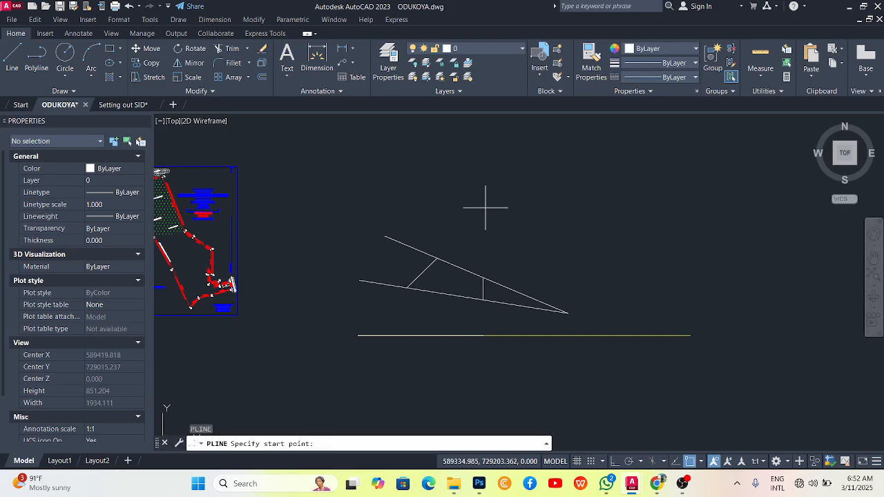
{"action": "left_click", "coordinate": [433, 158]}
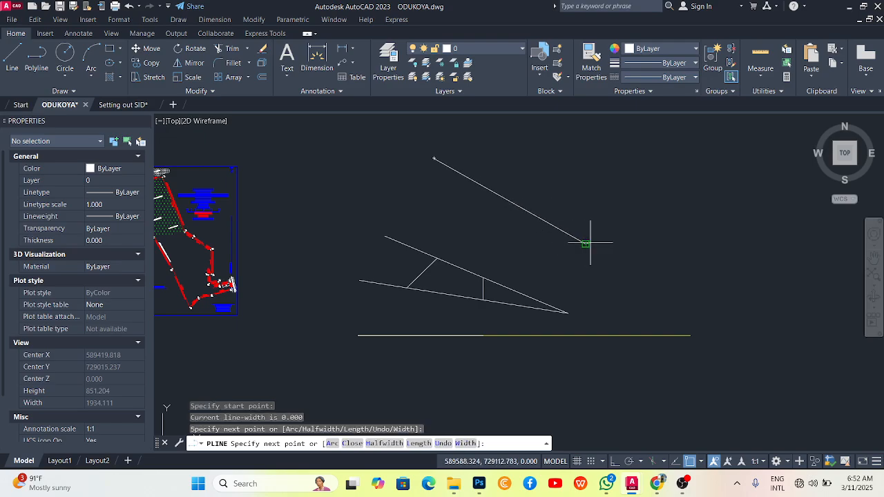
{"action": "key", "text": "Escape"}
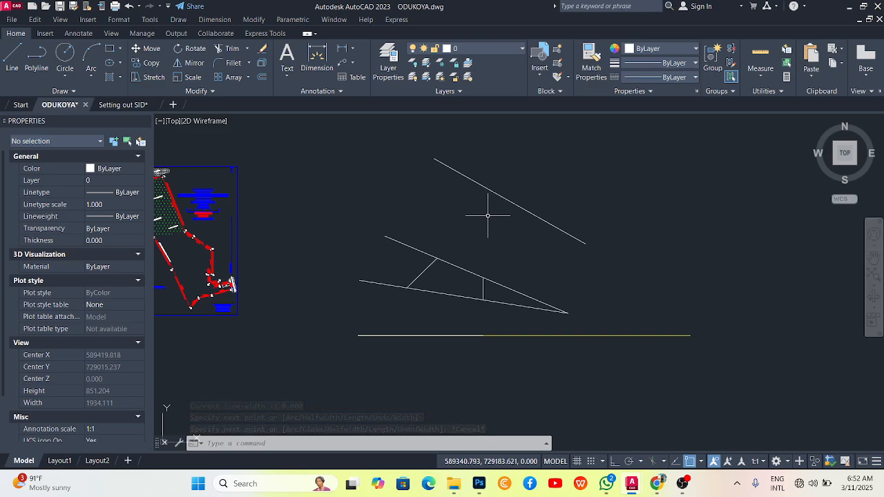
Extend the remaining sloped piece to the upper slanted line and the base, and the vertical piece to the sloped side and base.
{"action": "type", "text": "ex"}
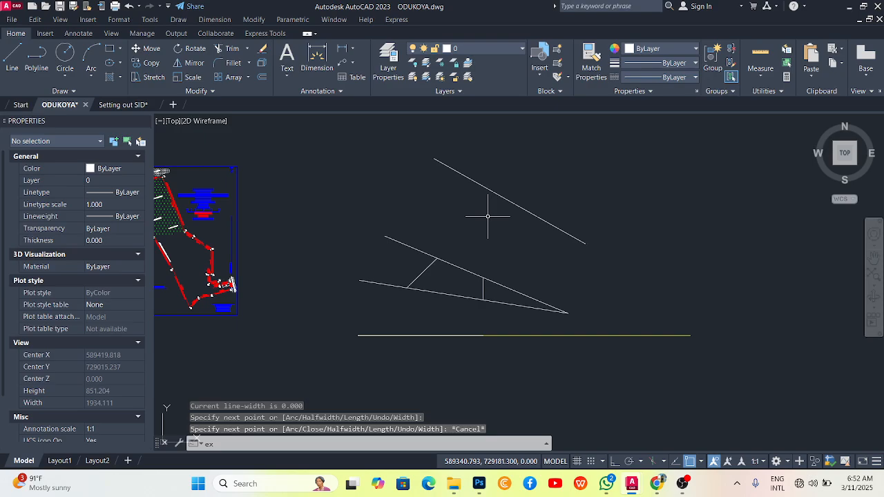
{"action": "key", "text": "Return"}
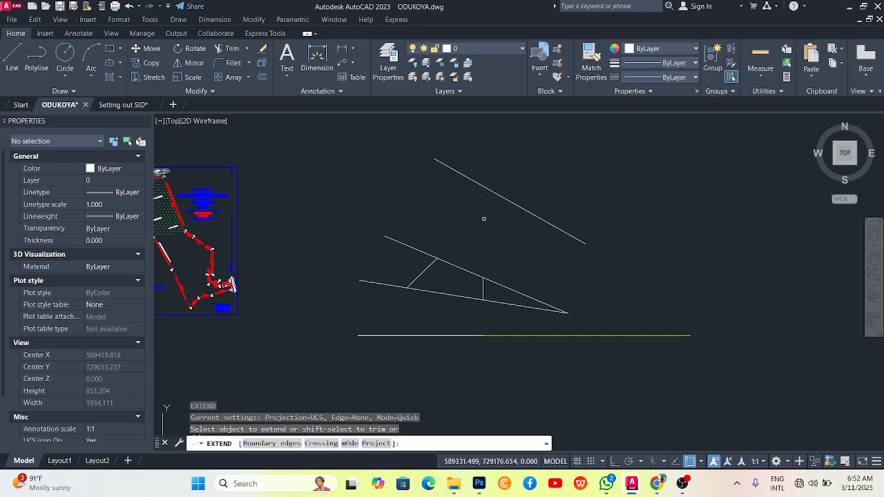
{"action": "left_click", "coordinate": [429, 265]}
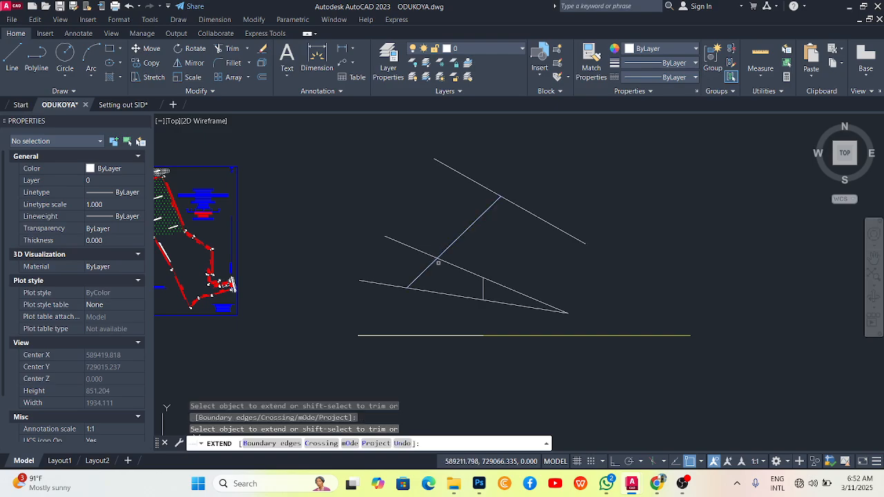
{"action": "left_click", "coordinate": [483, 289]}
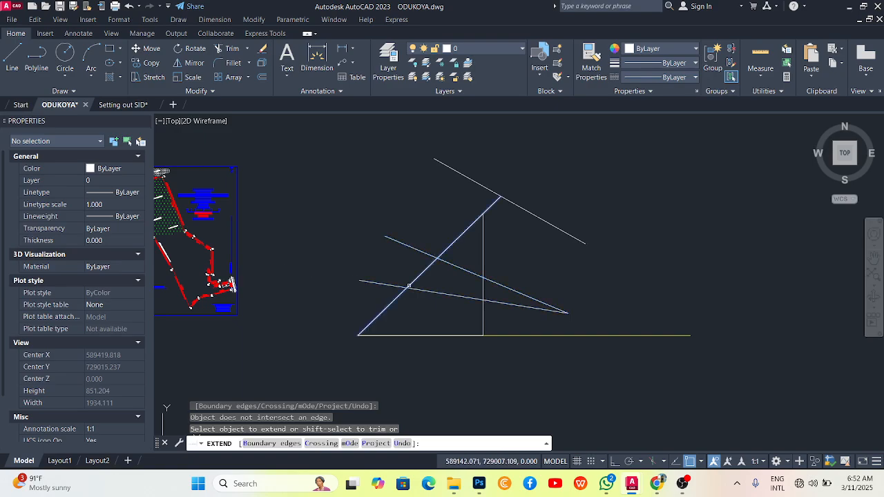
{"action": "left_click", "coordinate": [410, 284]}
{"action": "left_click", "coordinate": [410, 284]}
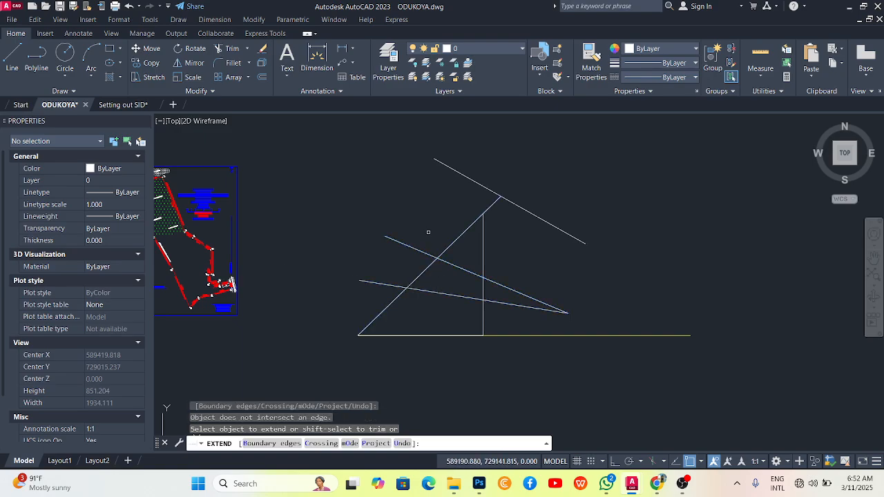
{"action": "key", "text": "Escape"}
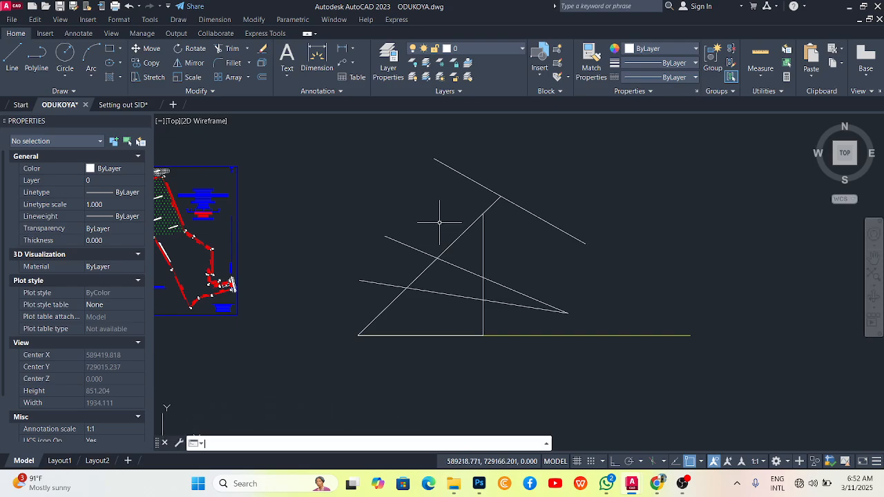
Trim the sloped side's excess beyond the vertical side and erase the upper slanted line.
{"action": "key", "text": "Return"}
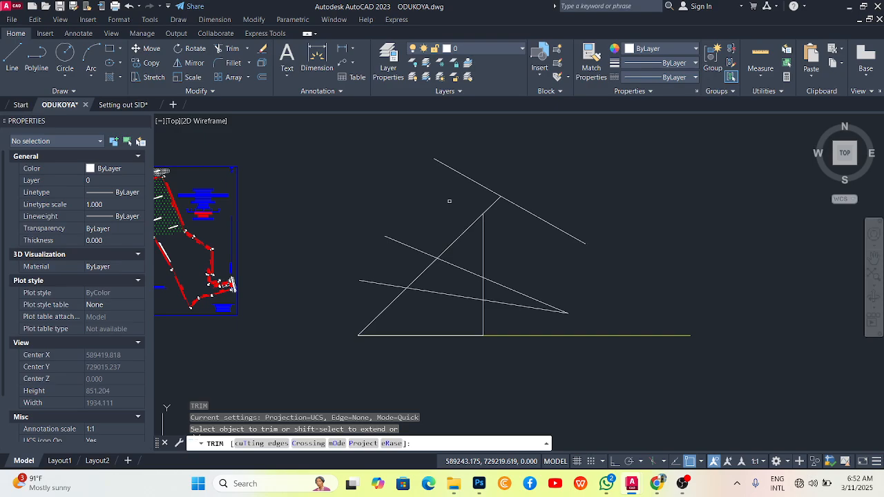
{"action": "left_click", "coordinate": [489, 207]}
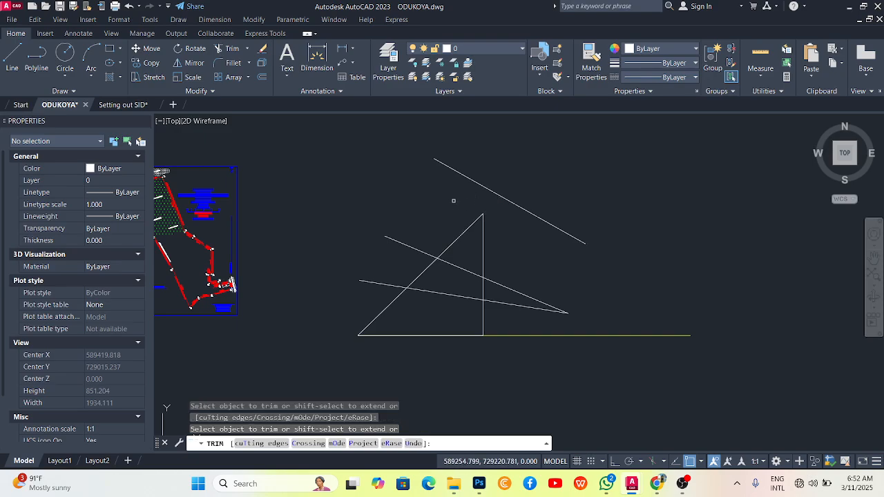
{"action": "key", "text": "Escape"}
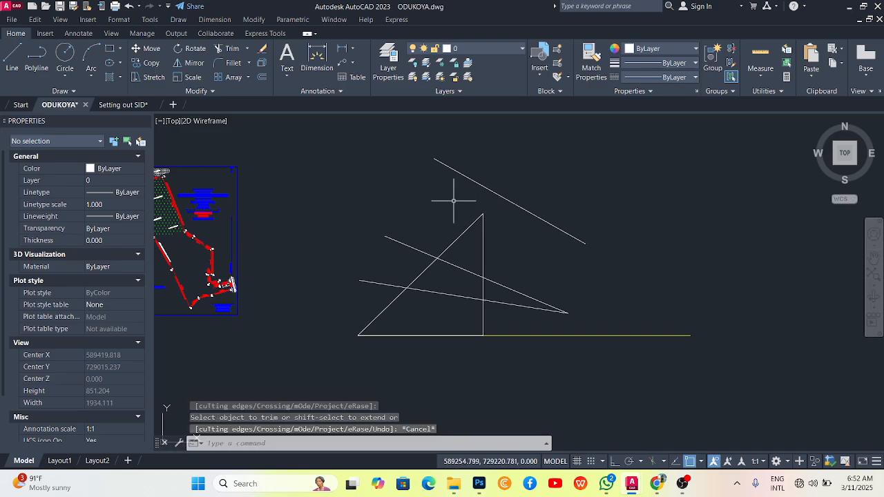
{"action": "left_click", "coordinate": [511, 204]}
{"action": "key", "text": "Delete"}
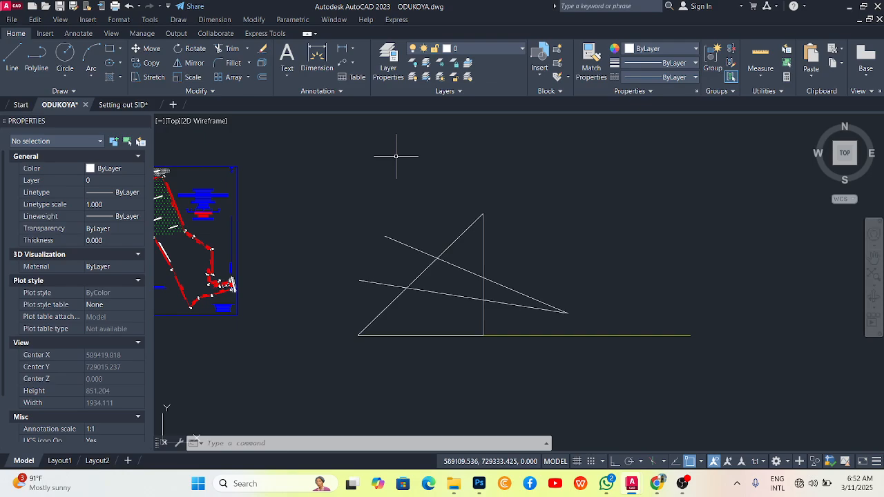
{"action": "type", "text": "f"}
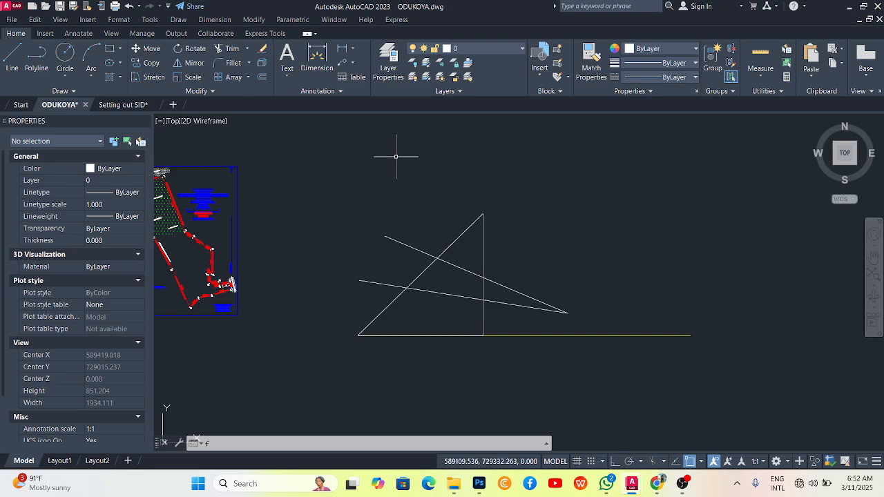
{"action": "key", "text": "Return"}
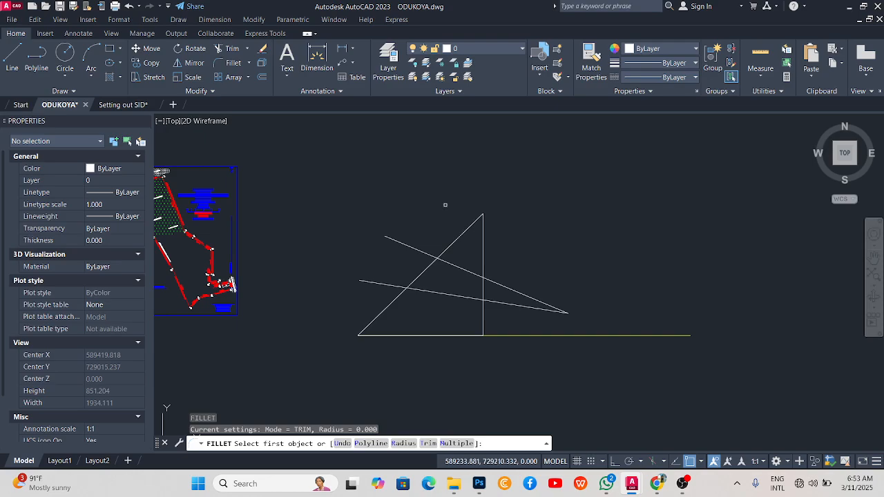
{"action": "key", "text": "Escape"}
{"action": "key", "text": "Escape"}
{"action": "key", "text": "Escape"}
Draw a four-segment polyline right of the triangle, forming a quadrilateral left open at its upper-right corner.
{"action": "type", "text": "p"}
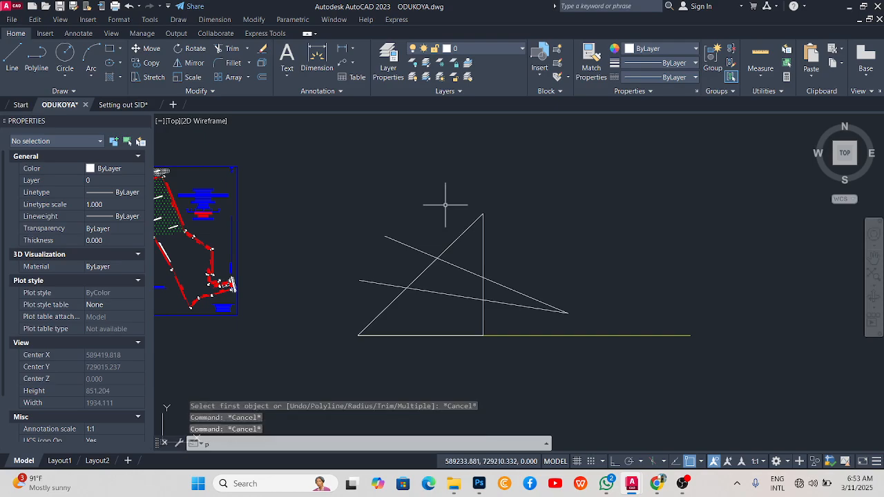
{"action": "type", "text": "l"}
{"action": "key", "text": "Return"}
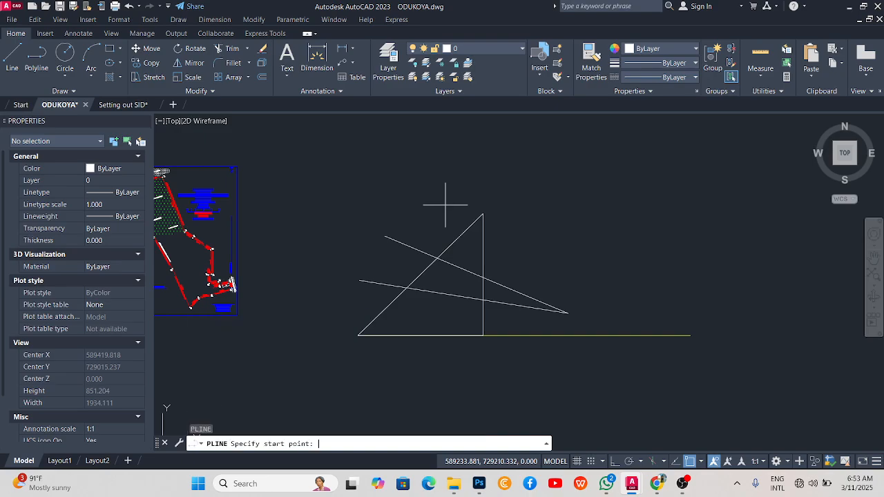
{"action": "left_click", "coordinate": [663, 155]}
{"action": "left_click", "coordinate": [545, 149]}
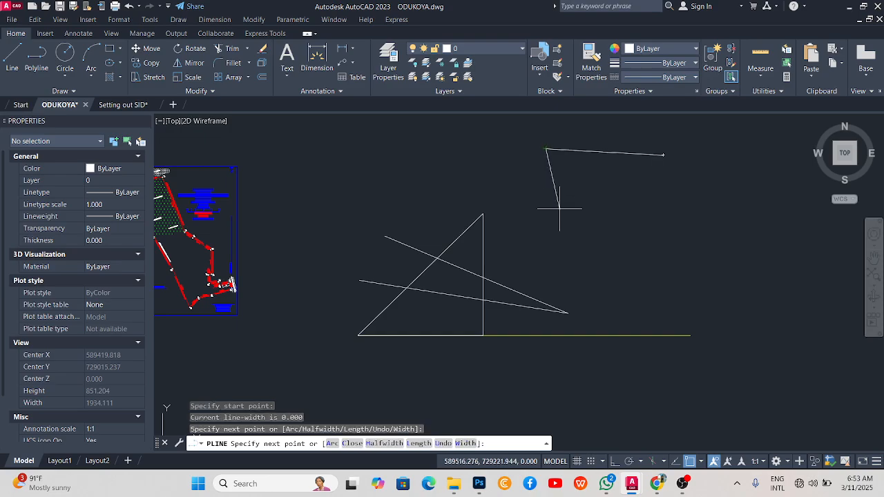
{"action": "left_click", "coordinate": [559, 260]}
{"action": "left_click", "coordinate": [721, 255]}
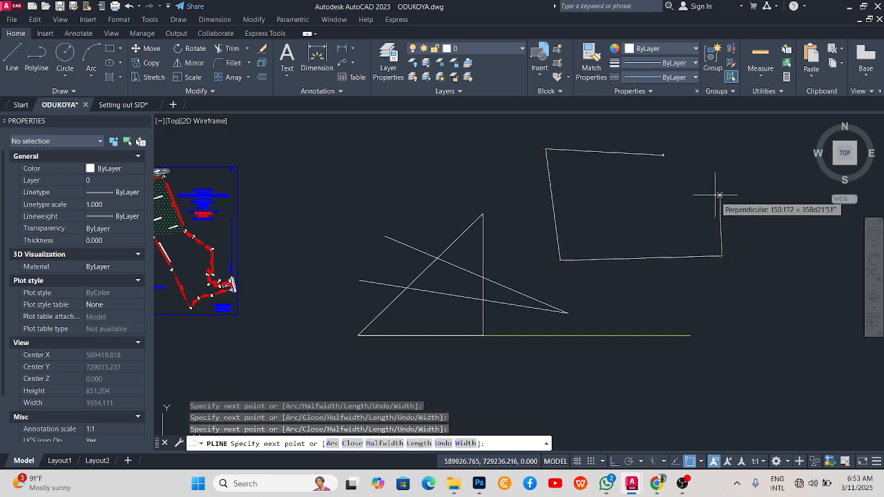
{"action": "left_click", "coordinate": [720, 195]}
{"action": "key", "text": "Escape"}
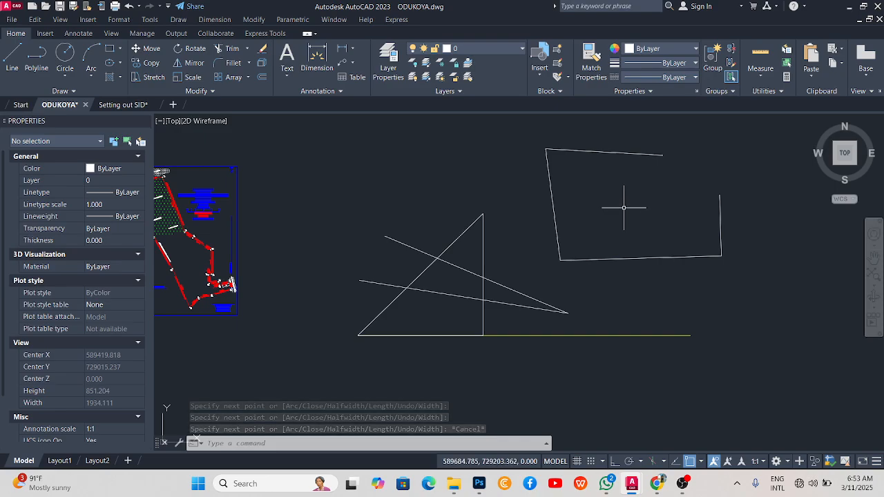
Fillet the open polyline's top and right segments to close the quadrilateral with a sharp upper-right corner.
{"action": "type", "text": "f"}
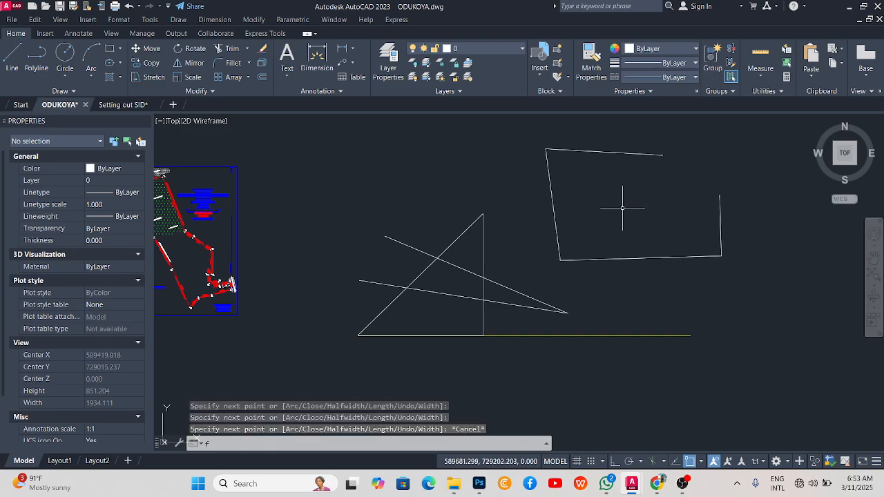
{"action": "key", "text": "Return"}
{"action": "left_click", "coordinate": [640, 155]}
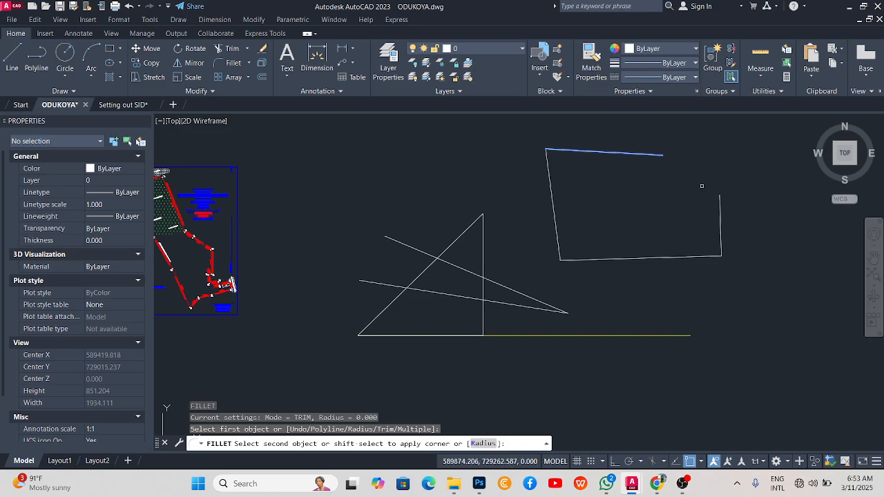
{"action": "left_click", "coordinate": [717, 201]}
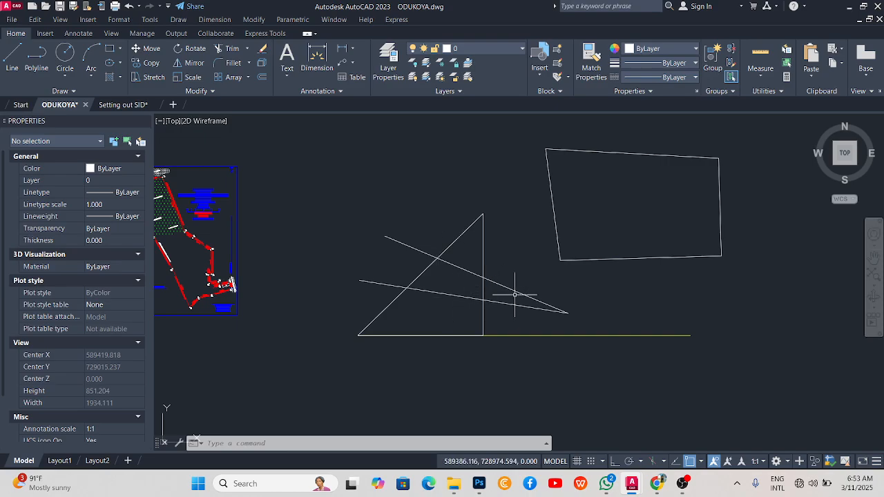
{"action": "scroll", "coordinate": [550, 251], "scroll_direction": "down", "scroll_amount": 3}
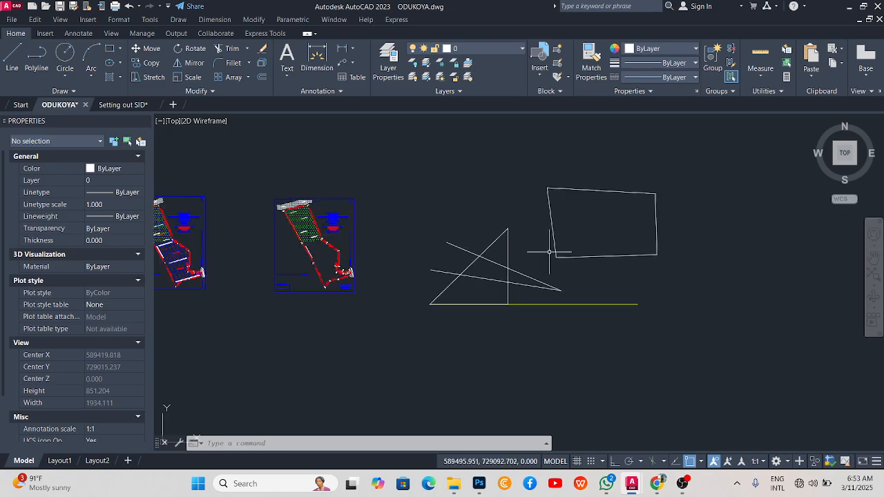
{"action": "scroll", "coordinate": [500, 282], "scroll_direction": "down", "scroll_amount": 1}
{"action": "scroll", "coordinate": [500, 282], "scroll_direction": "up", "scroll_amount": 4}
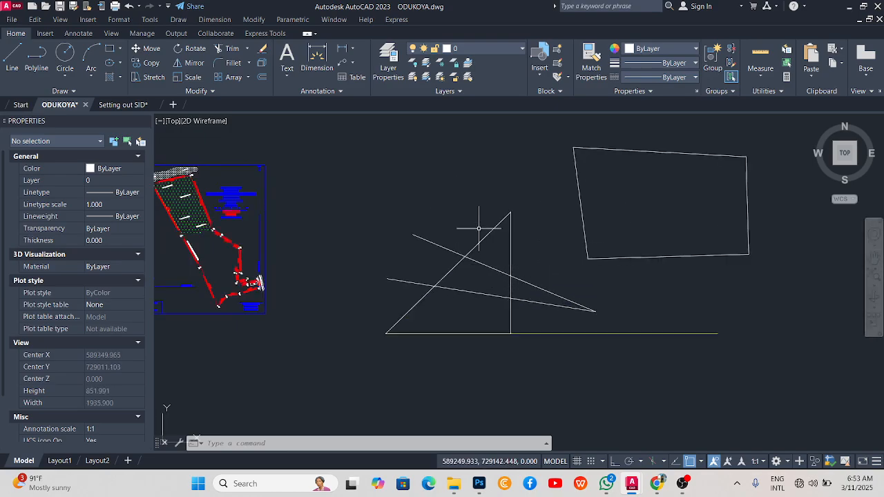
{"action": "scroll", "coordinate": [476, 228], "scroll_direction": "down", "scroll_amount": 6}
{"action": "scroll", "coordinate": [479, 219], "scroll_direction": "up", "scroll_amount": 3}
{"action": "scroll", "coordinate": [478, 220], "scroll_direction": "up", "scroll_amount": 3}
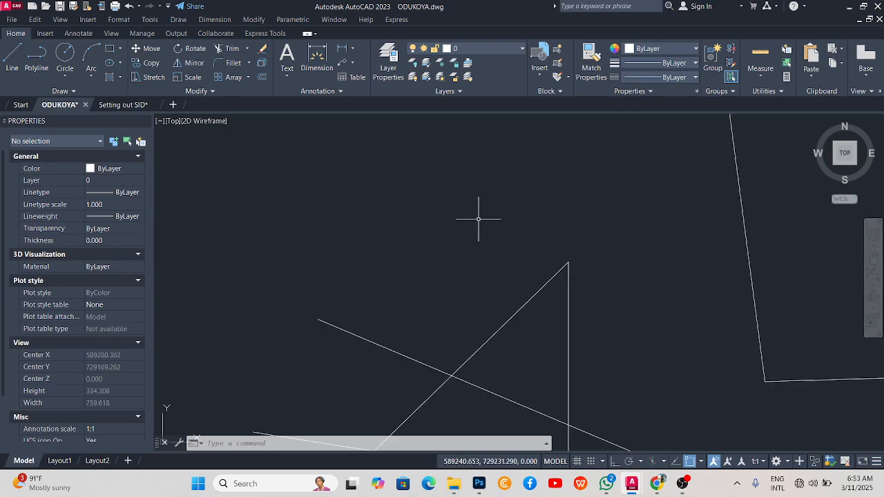
Zoom to the drawing extents and circle the two distant object clusters, giving the left circle a radius of about 180,332.
{"action": "scroll", "coordinate": [478, 219], "scroll_direction": "down", "scroll_amount": 3}
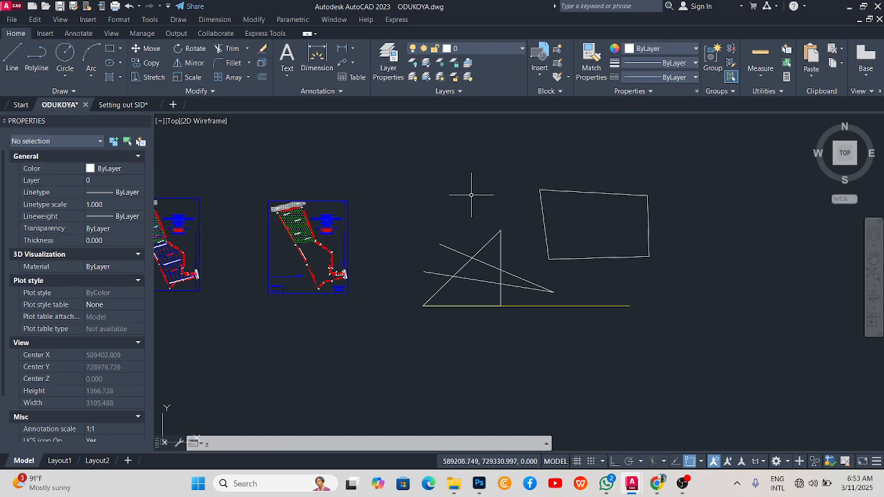
{"action": "key", "text": "Return"}
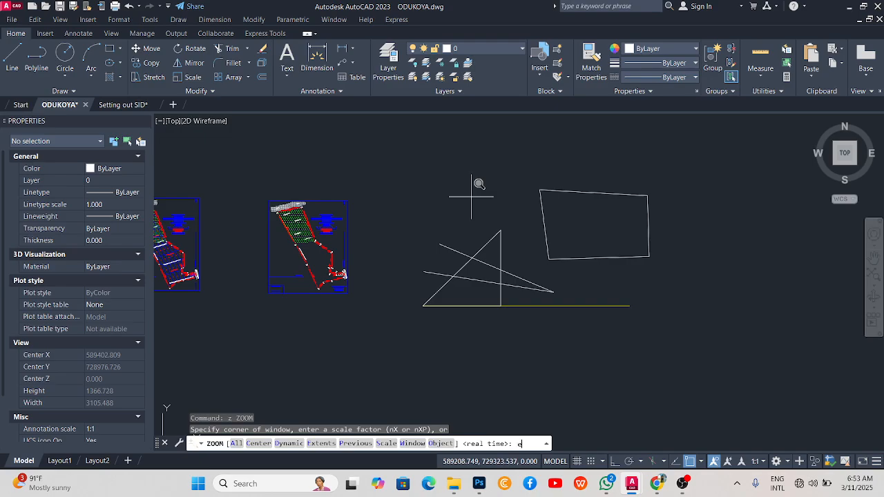
{"action": "key", "text": "Return"}
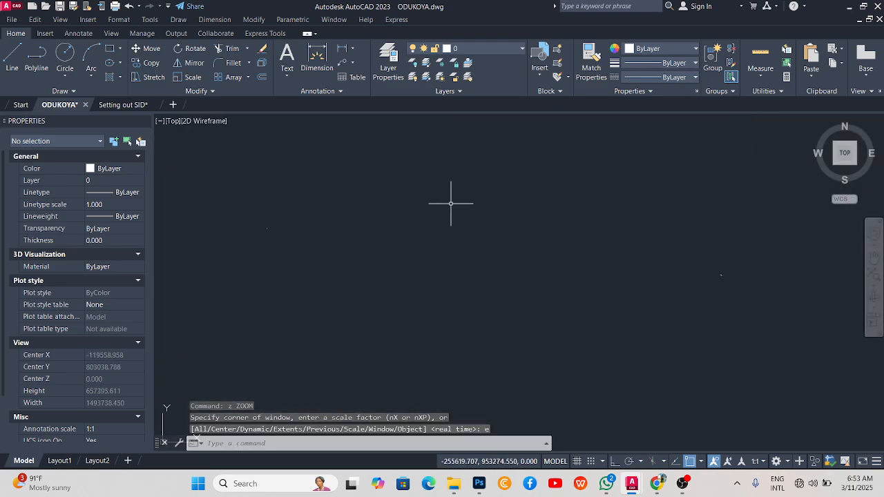
{"action": "scroll", "coordinate": [450, 203], "scroll_direction": "down", "scroll_amount": 2}
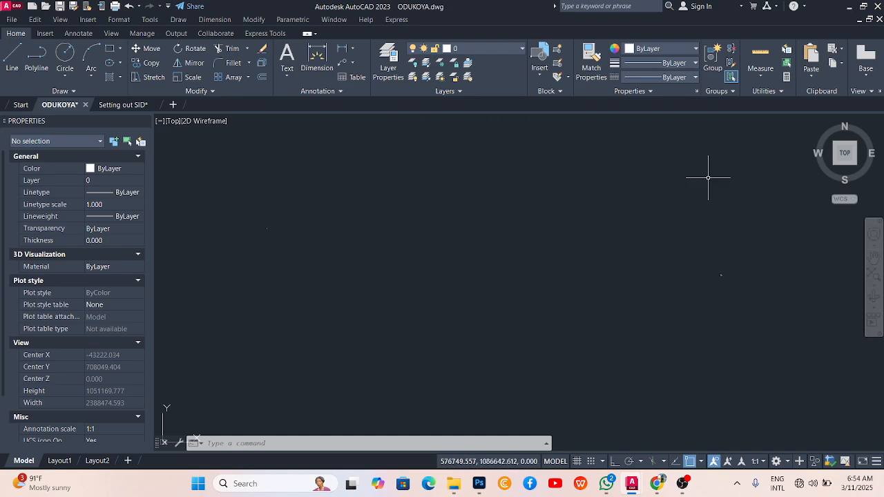
{"action": "left_click", "coordinate": [64, 54]}
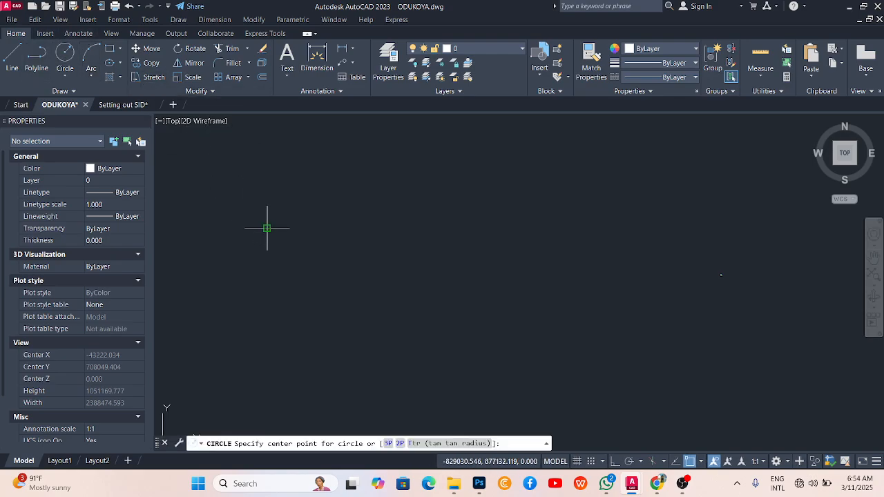
{"action": "left_click", "coordinate": [266, 227]}
{"action": "left_click", "coordinate": [322, 248]}
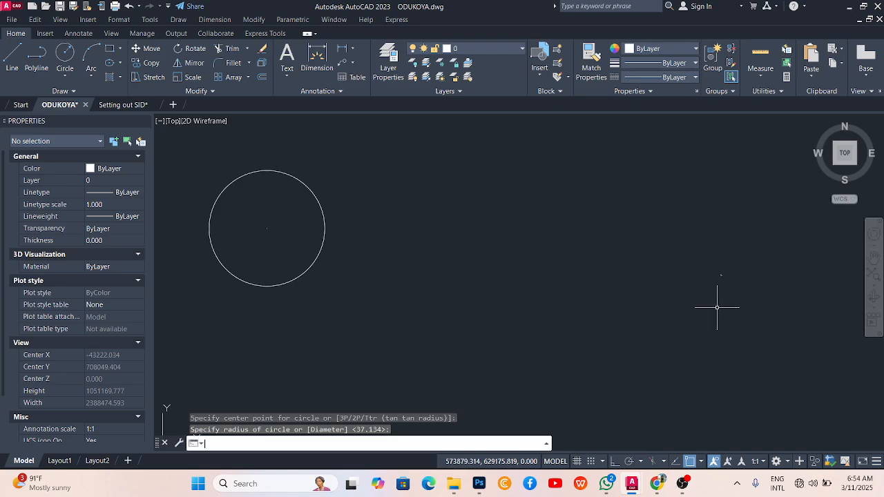
{"action": "key", "text": "Return"}
{"action": "left_click", "coordinate": [721, 274]}
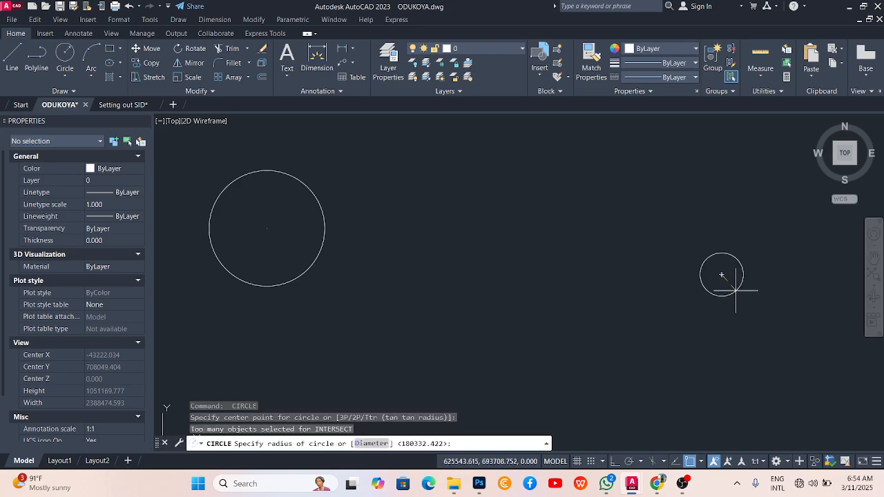
{"action": "left_click", "coordinate": [745, 309]}
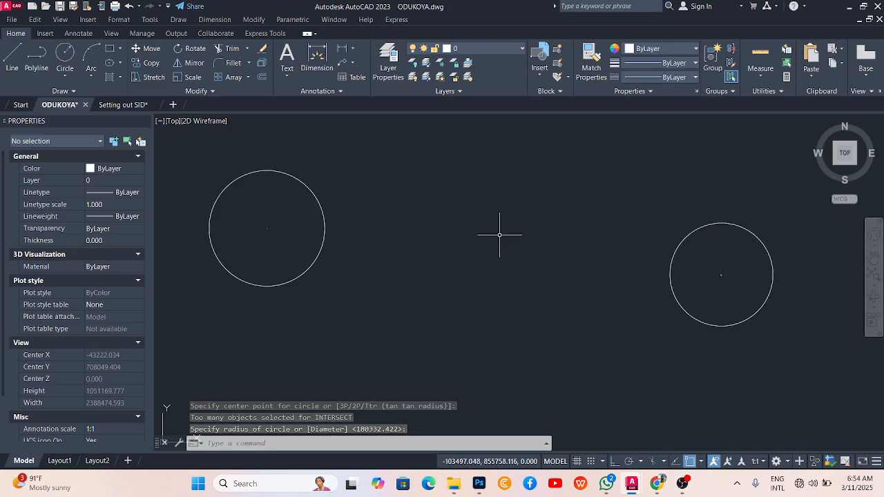
Zoom to the extents again and examine the tiny object at the centre of the left circle.
{"action": "type", "text": "z"}
{"action": "key", "text": "Return"}
{"action": "type", "text": "e"}
{"action": "key", "text": "Return"}
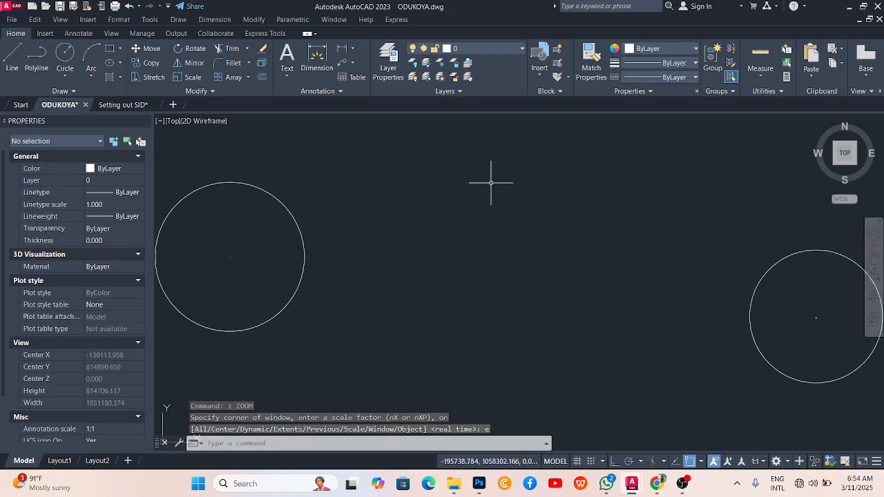
{"action": "scroll", "coordinate": [490, 183], "scroll_direction": "down", "scroll_amount": 2}
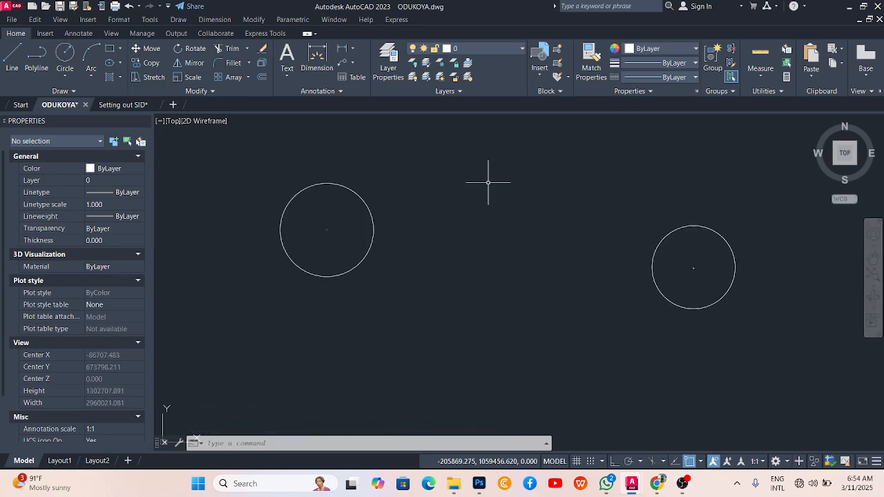
{"action": "scroll", "coordinate": [338, 233], "scroll_direction": "up", "scroll_amount": 5}
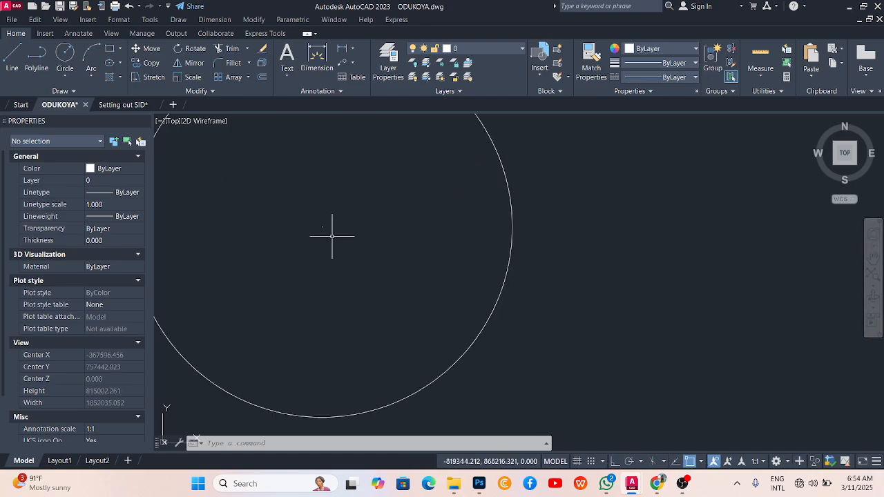
{"action": "scroll", "coordinate": [333, 236], "scroll_direction": "up", "scroll_amount": 15}
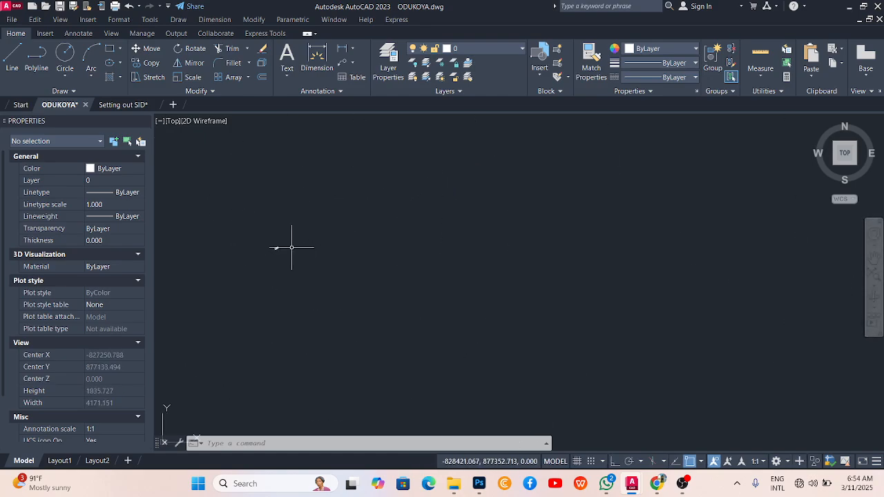
{"action": "scroll", "coordinate": [297, 247], "scroll_direction": "down", "scroll_amount": 20}
Examine the objects inside the right circle, including the subdivided survey plan's plot blocks and swamp symbols.
{"action": "scroll", "coordinate": [410, 256], "scroll_direction": "up", "scroll_amount": 6}
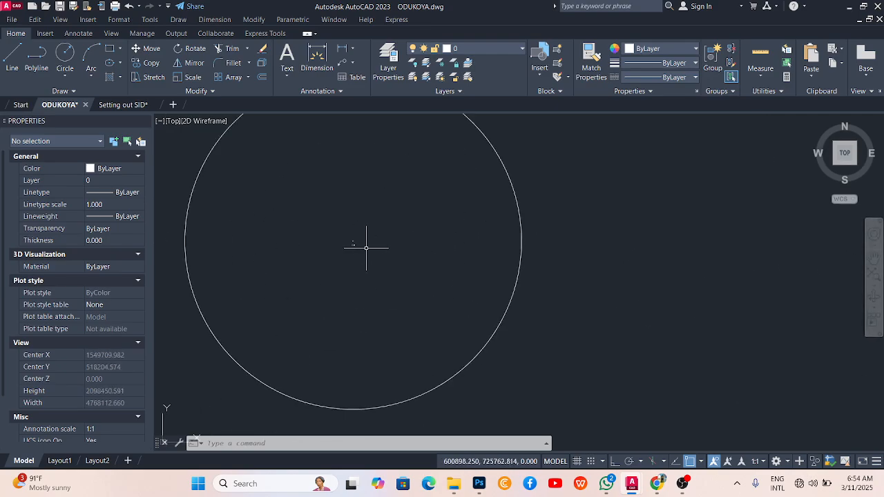
{"action": "scroll", "coordinate": [365, 247], "scroll_direction": "up", "scroll_amount": 15}
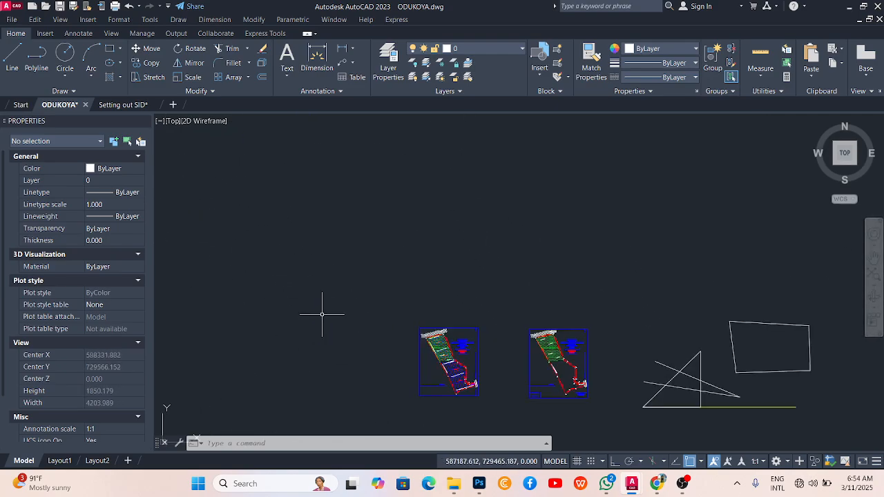
{"action": "scroll", "coordinate": [445, 357], "scroll_direction": "up", "scroll_amount": 6}
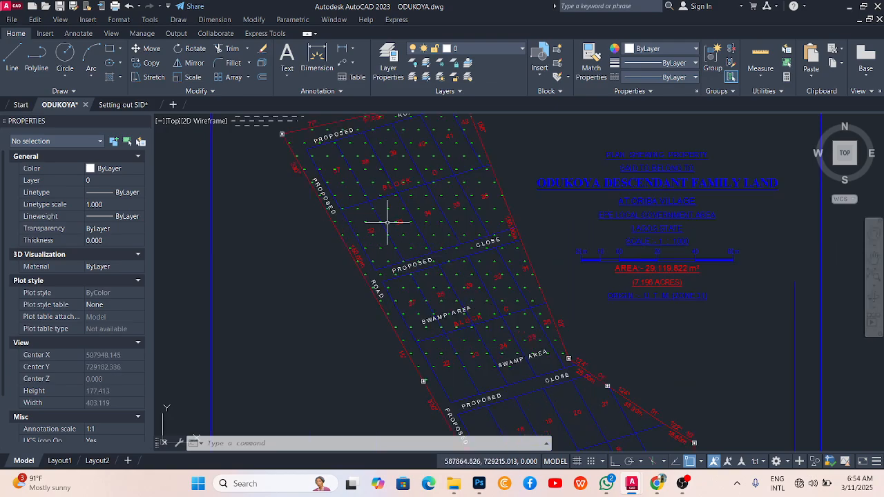
{"action": "scroll", "coordinate": [355, 177], "scroll_direction": "up", "scroll_amount": 6}
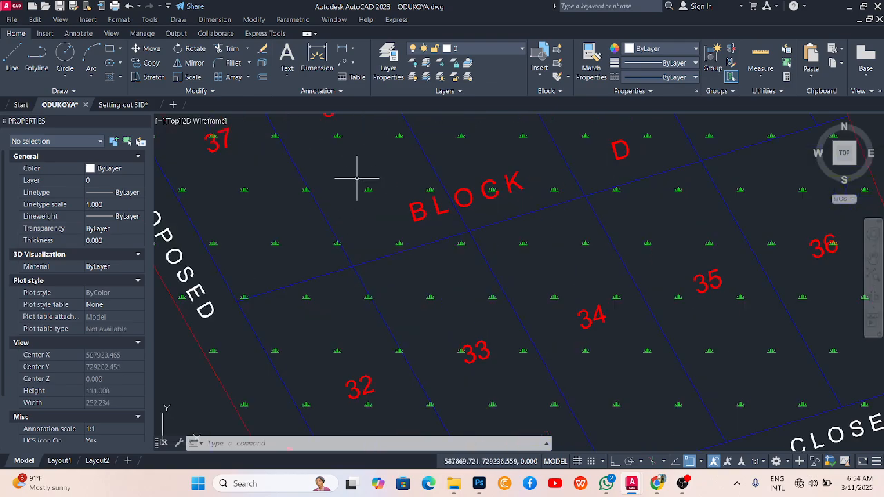
{"action": "scroll", "coordinate": [366, 180], "scroll_direction": "down", "scroll_amount": 6}
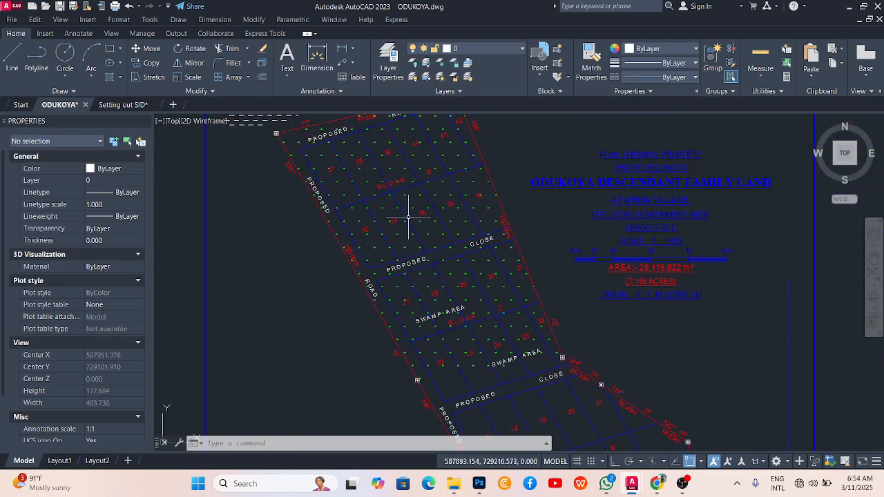
{"action": "scroll", "coordinate": [449, 304], "scroll_direction": "up", "scroll_amount": 4}
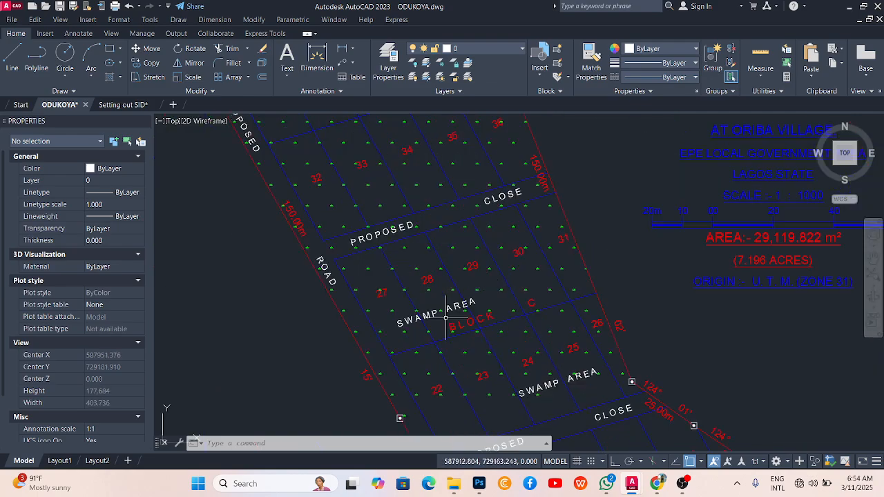
{"action": "scroll", "coordinate": [473, 303], "scroll_direction": "down", "scroll_amount": 4}
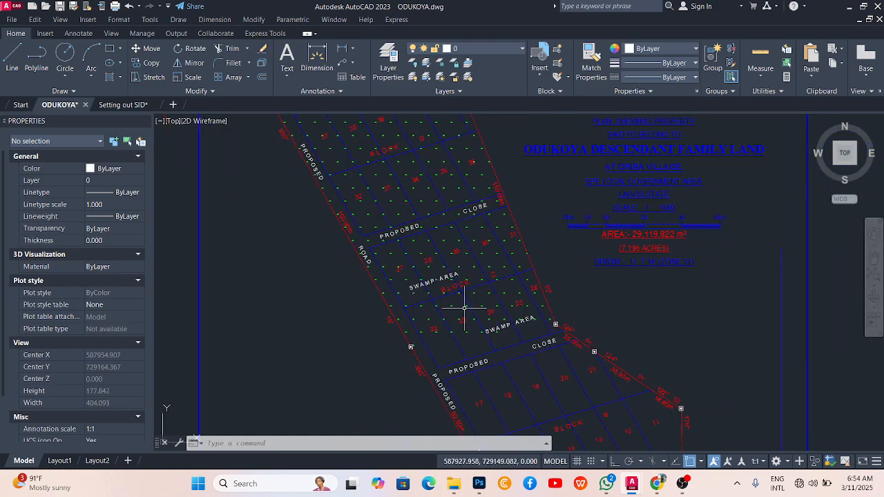
{"action": "scroll", "coordinate": [418, 255], "scroll_direction": "down", "scroll_amount": 2}
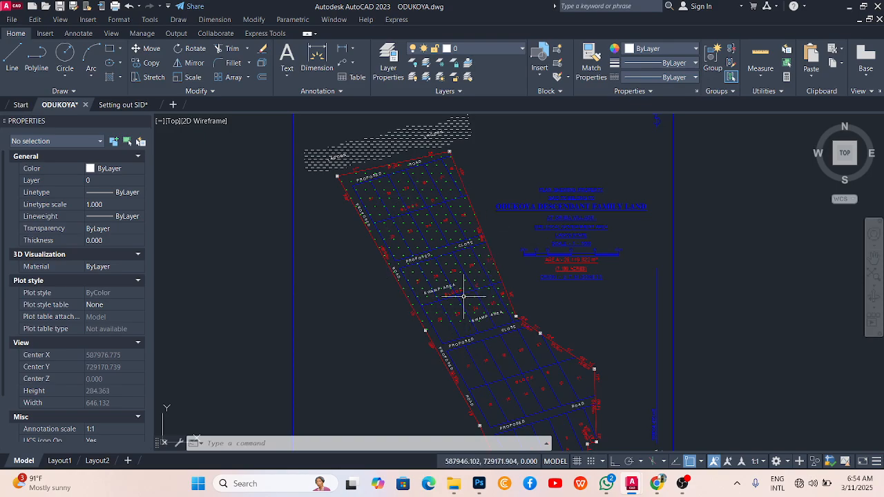
{"action": "scroll", "coordinate": [449, 202], "scroll_direction": "down", "scroll_amount": 3}
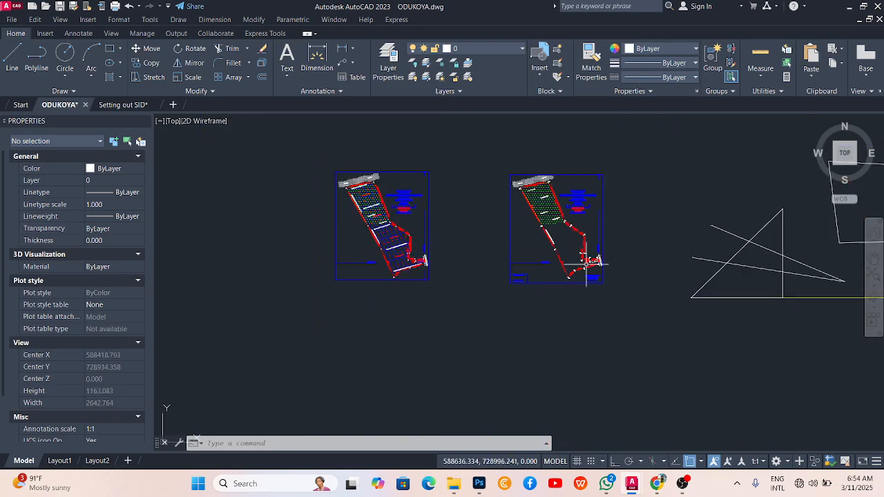
Examine the swamp-area hatching and the lagoon edge on the survey plan without plot subdivisions.
{"action": "scroll", "coordinate": [568, 233], "scroll_direction": "up", "scroll_amount": 4}
{"action": "scroll", "coordinate": [474, 155], "scroll_direction": "down", "scroll_amount": 3}
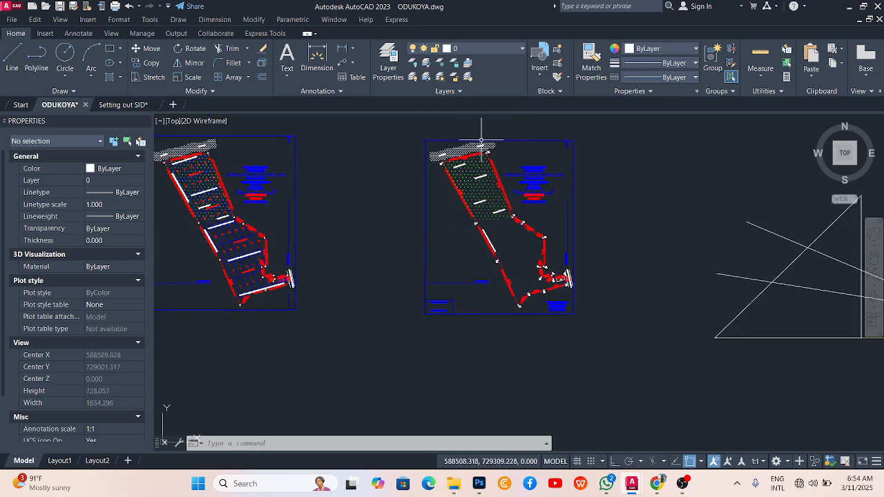
{"action": "scroll", "coordinate": [457, 178], "scroll_direction": "up", "scroll_amount": 5}
{"action": "scroll", "coordinate": [395, 197], "scroll_direction": "down", "scroll_amount": 2}
{"action": "scroll", "coordinate": [397, 200], "scroll_direction": "up", "scroll_amount": 2}
{"action": "scroll", "coordinate": [386, 193], "scroll_direction": "up", "scroll_amount": 2}
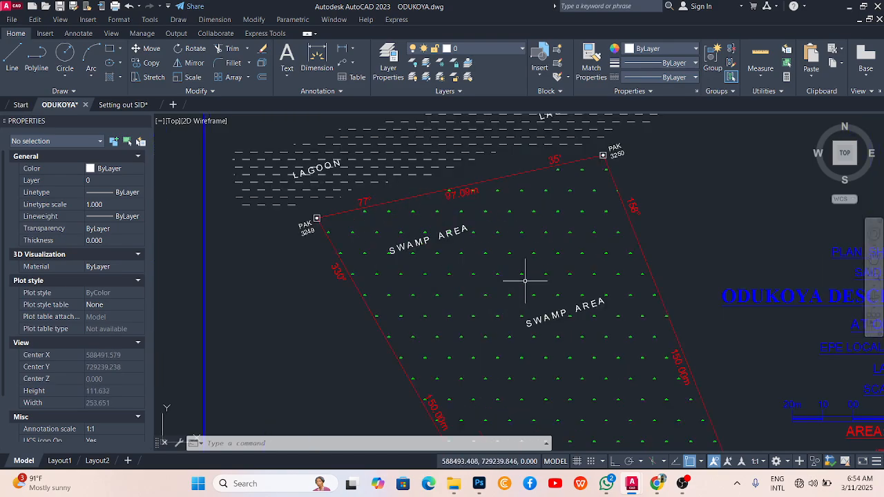
{"action": "scroll", "coordinate": [424, 150], "scroll_direction": "down", "scroll_amount": 3}
{"action": "scroll", "coordinate": [434, 203], "scroll_direction": "up", "scroll_amount": 5}
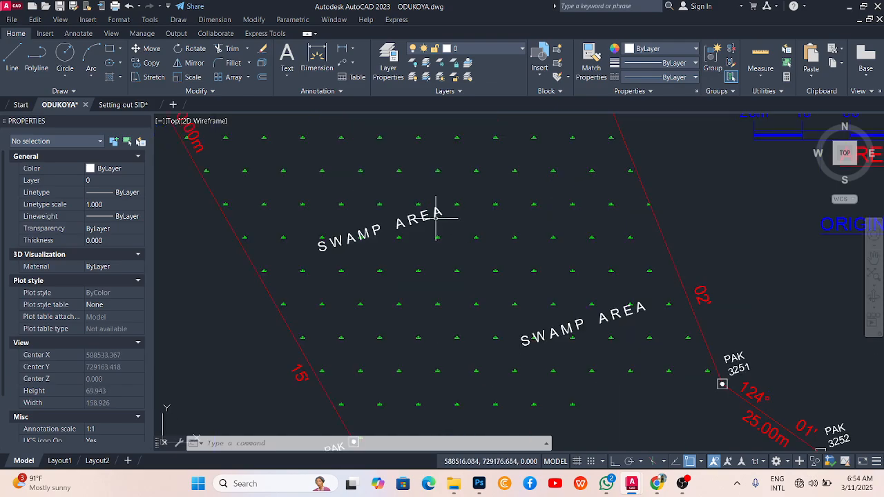
{"action": "scroll", "coordinate": [476, 242], "scroll_direction": "up", "scroll_amount": 1}
{"action": "scroll", "coordinate": [518, 285], "scroll_direction": "down", "scroll_amount": 3}
{"action": "scroll", "coordinate": [462, 262], "scroll_direction": "up", "scroll_amount": 3}
{"action": "scroll", "coordinate": [461, 263], "scroll_direction": "down", "scroll_amount": 3}
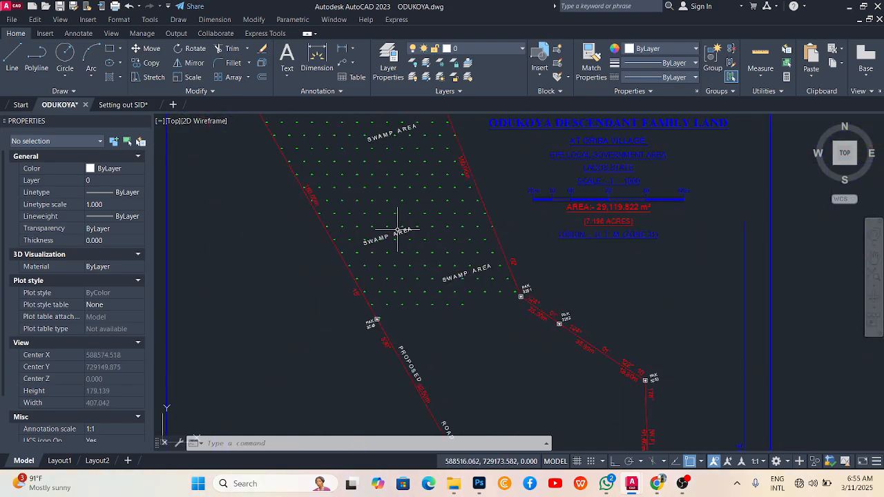
{"action": "scroll", "coordinate": [486, 337], "scroll_direction": "down", "scroll_amount": 3}
{"action": "scroll", "coordinate": [469, 302], "scroll_direction": "up", "scroll_amount": 2}
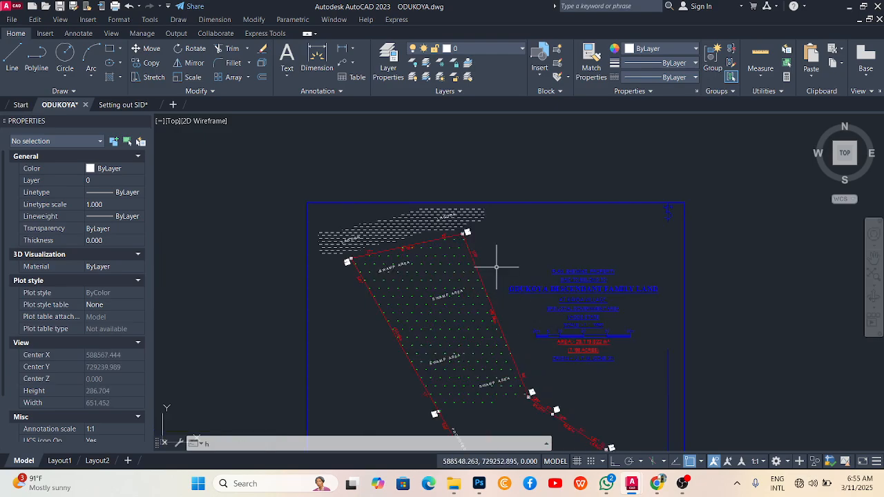
Start the Hatch command, browse the available hatch patterns to the end of the list, and leave without hatching.
{"action": "type", "text": "h"}
{"action": "key", "text": "Return"}
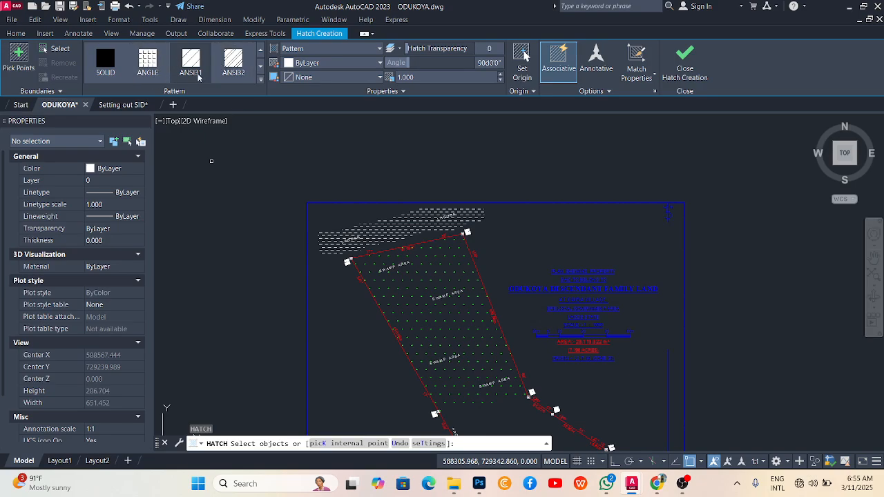
{"action": "left_click", "coordinate": [260, 68]}
{"action": "left_click", "coordinate": [260, 67]}
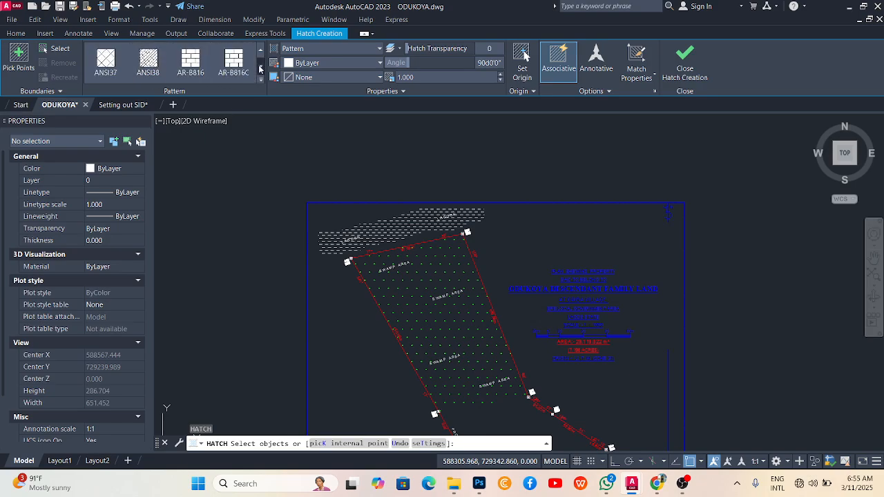
{"action": "left_click", "coordinate": [260, 68]}
{"action": "left_click", "coordinate": [260, 68]}
{"action": "left_click", "coordinate": [259, 68]}
{"action": "left_click", "coordinate": [259, 68]}
{"action": "left_click", "coordinate": [260, 67]}
{"action": "left_click", "coordinate": [259, 67]}
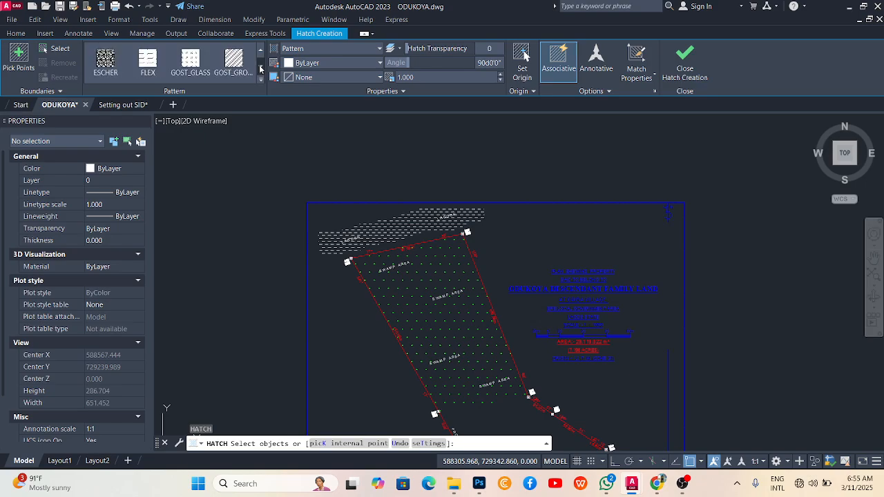
{"action": "left_click", "coordinate": [260, 68]}
{"action": "left_click", "coordinate": [260, 68]}
{"action": "left_click", "coordinate": [259, 68]}
{"action": "left_click", "coordinate": [260, 68]}
{"action": "left_click", "coordinate": [260, 67]}
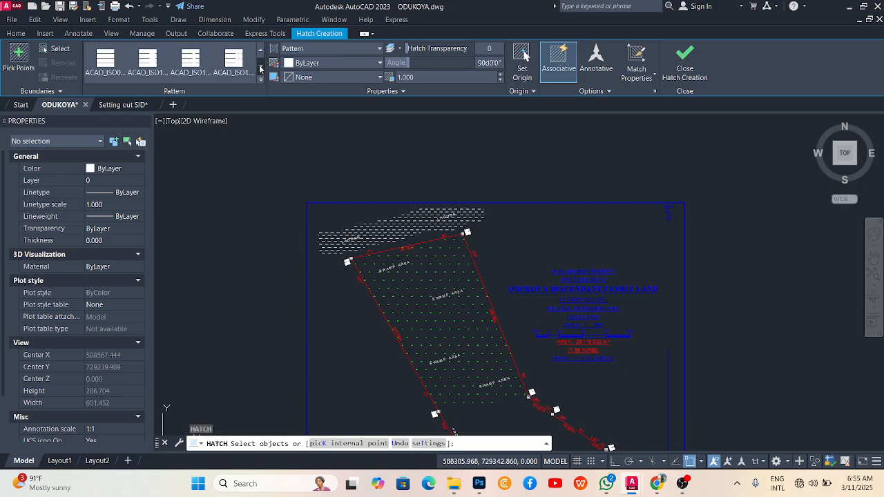
{"action": "left_click", "coordinate": [259, 68]}
{"action": "left_click", "coordinate": [260, 67]}
{"action": "left_click", "coordinate": [260, 68]}
{"action": "left_click", "coordinate": [259, 68]}
{"action": "left_click", "coordinate": [260, 68]}
{"action": "left_click", "coordinate": [259, 68]}
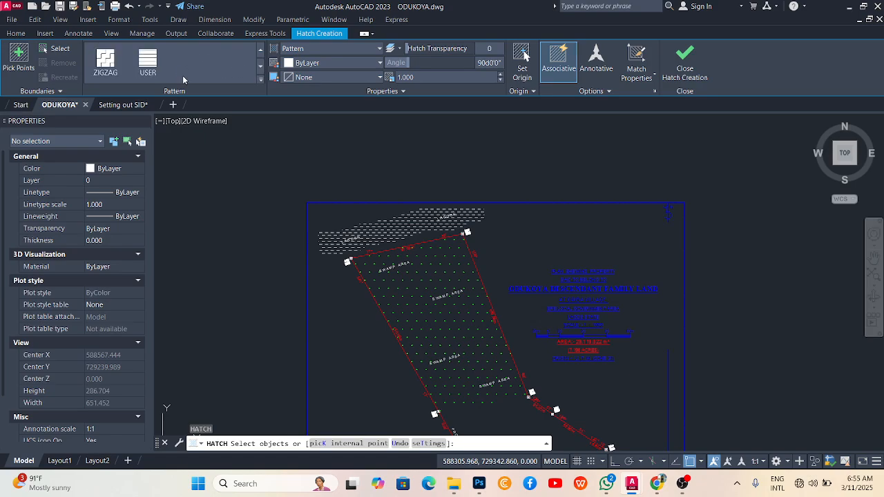
{"action": "left_click", "coordinate": [250, 185]}
{"action": "key", "text": "Escape"}
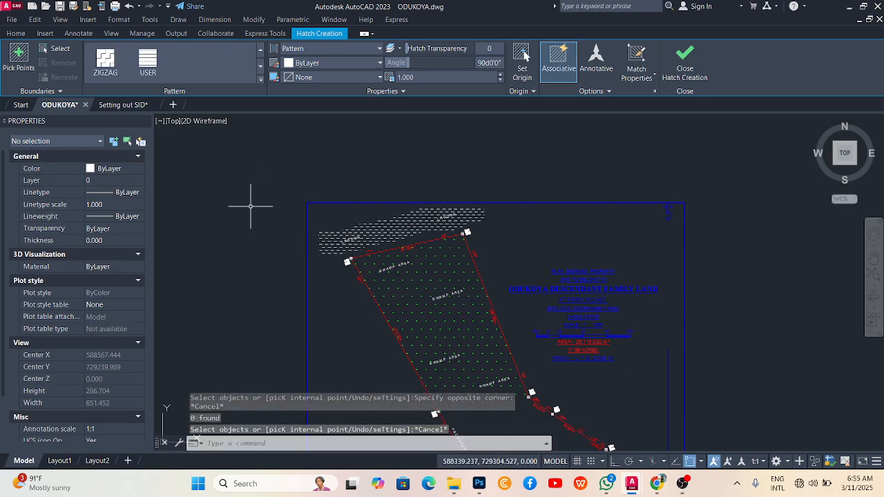
Try to hatch the triangle's slanted edge with the SOLID pattern.
{"action": "scroll", "coordinate": [250, 205], "scroll_direction": "down", "scroll_amount": 6}
{"action": "scroll", "coordinate": [290, 216], "scroll_direction": "up", "scroll_amount": 4}
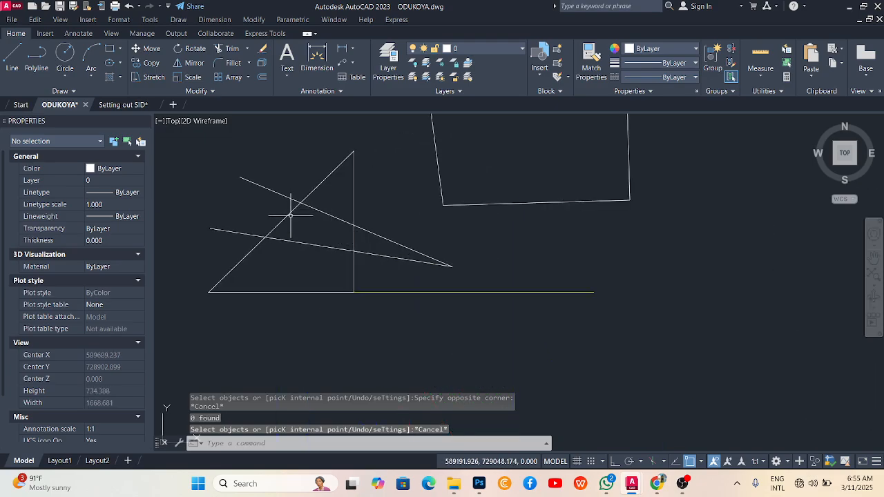
{"action": "scroll", "coordinate": [311, 216], "scroll_direction": "up", "scroll_amount": 2}
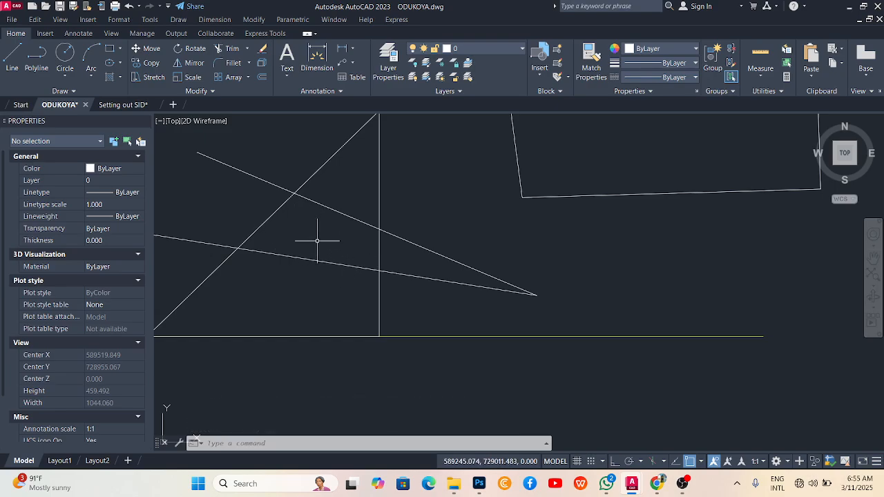
{"action": "type", "text": "h"}
{"action": "key", "text": "Return"}
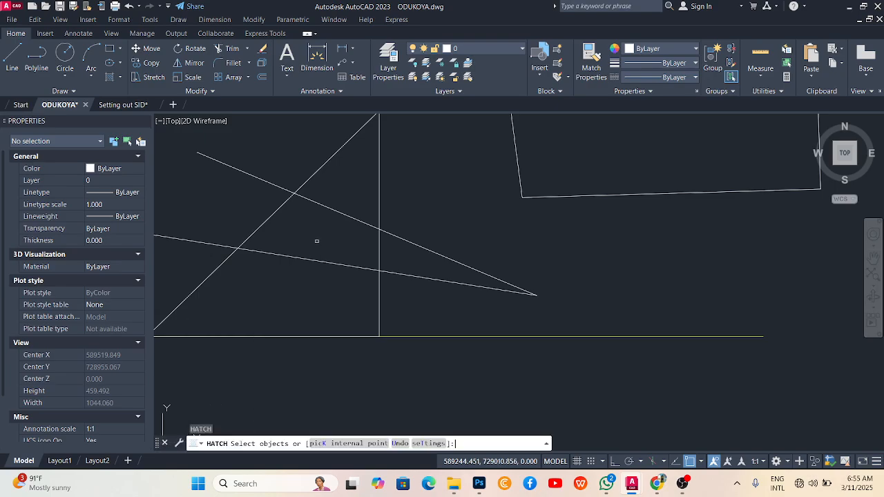
{"action": "left_click", "coordinate": [275, 209]}
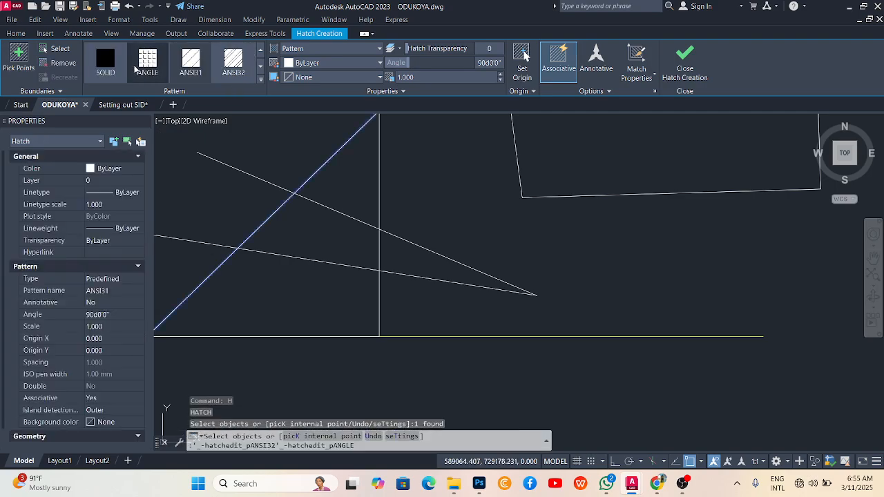
{"action": "left_click", "coordinate": [104, 60]}
{"action": "left_click", "coordinate": [312, 235]}
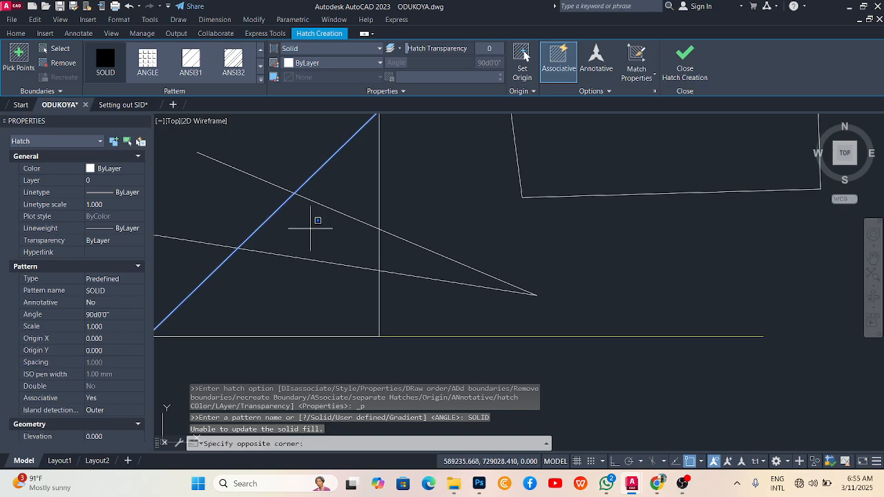
{"action": "left_click", "coordinate": [315, 239]}
{"action": "key", "text": "Return"}
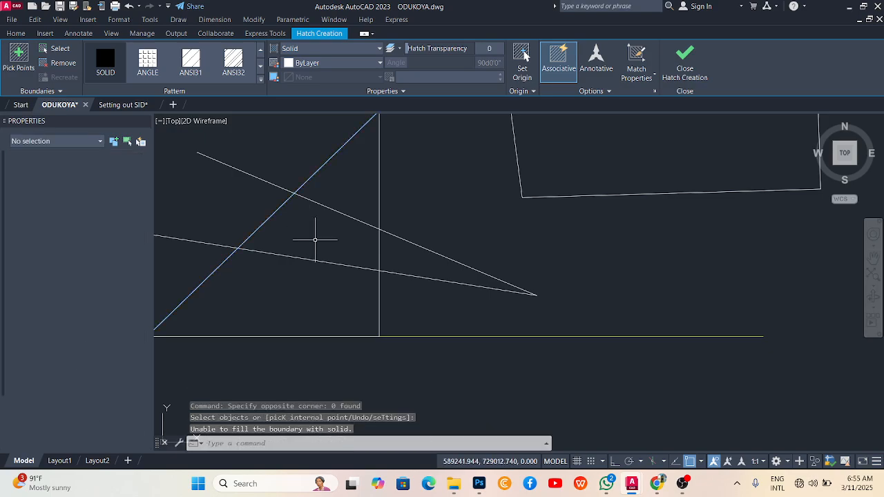
{"action": "left_click", "coordinate": [380, 237]}
{"action": "key", "text": "Escape"}
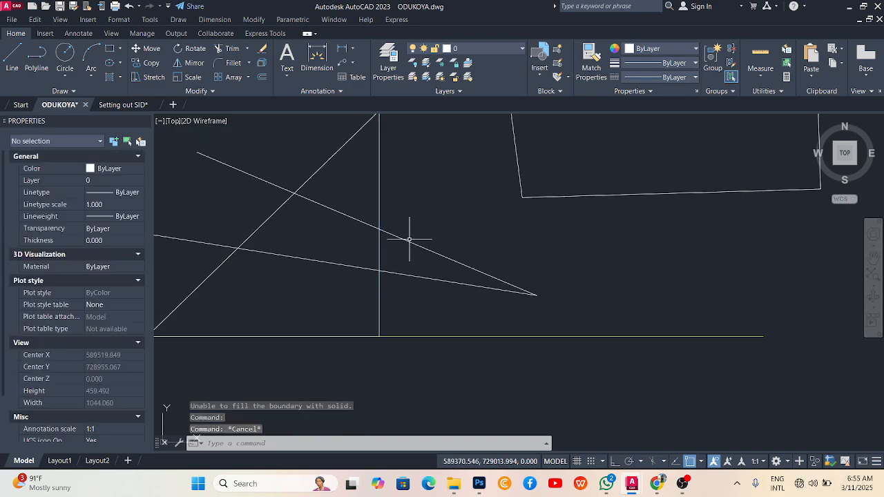
Draw a closed polyline around the four-sided area where the two converging lines cross the triangle.
{"action": "scroll", "coordinate": [406, 252], "scroll_direction": "down", "scroll_amount": 2}
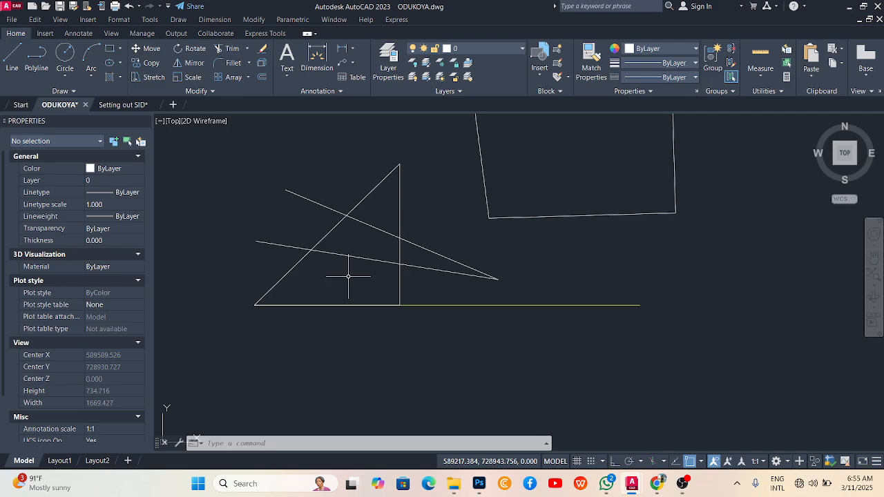
{"action": "type", "text": "pl"}
{"action": "key", "text": "Return"}
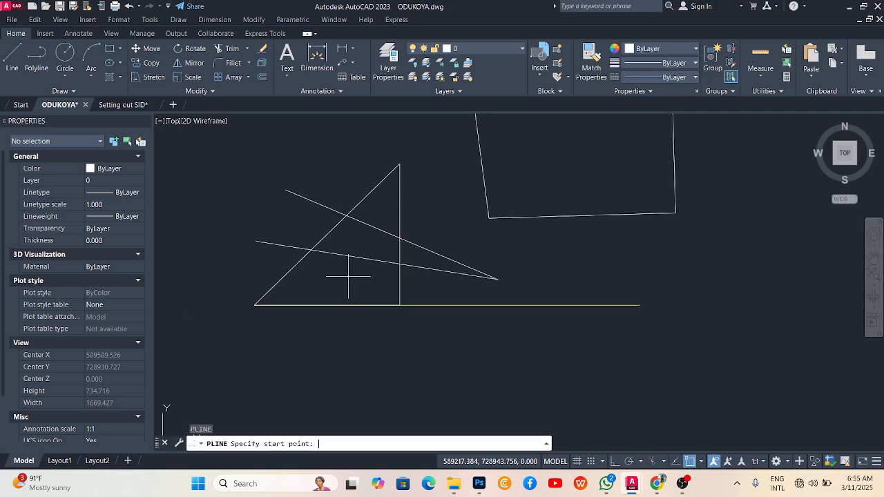
{"action": "scroll", "coordinate": [351, 252], "scroll_direction": "up", "scroll_amount": 2}
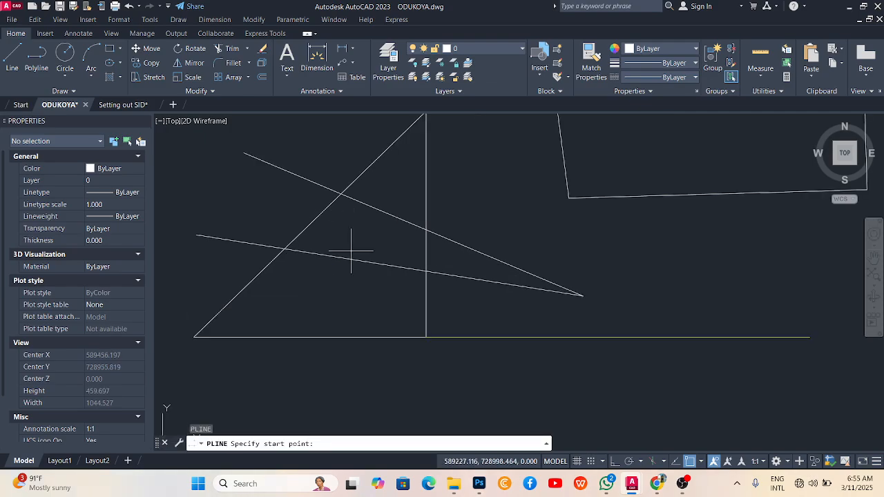
{"action": "left_click", "coordinate": [284, 249]}
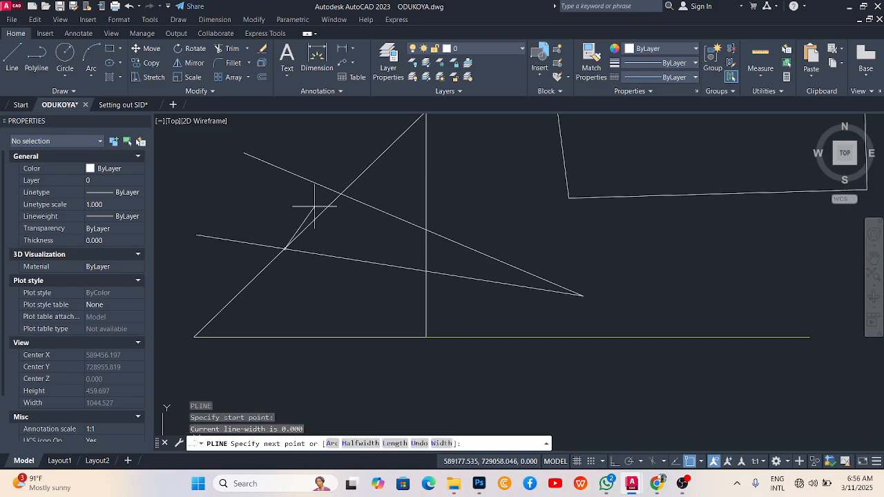
{"action": "left_click", "coordinate": [426, 230]}
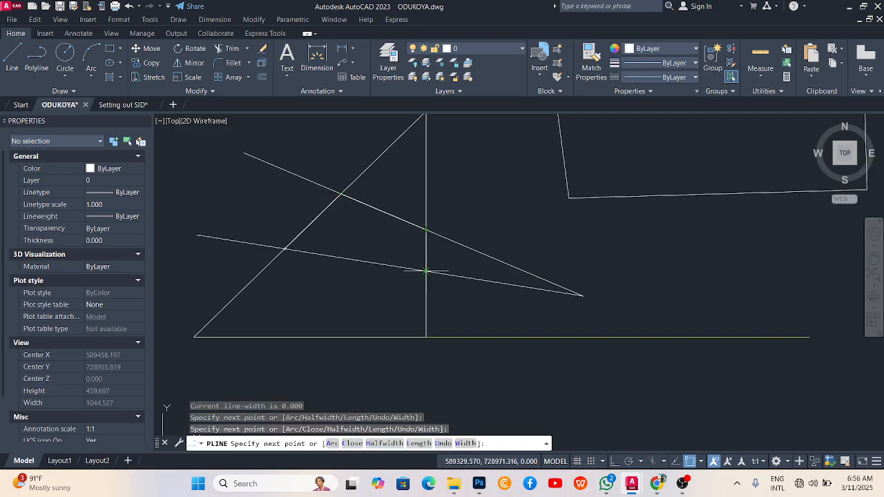
{"action": "left_click", "coordinate": [314, 200]}
{"action": "right_click", "coordinate": [315, 201]}
{"action": "left_click", "coordinate": [345, 261]}
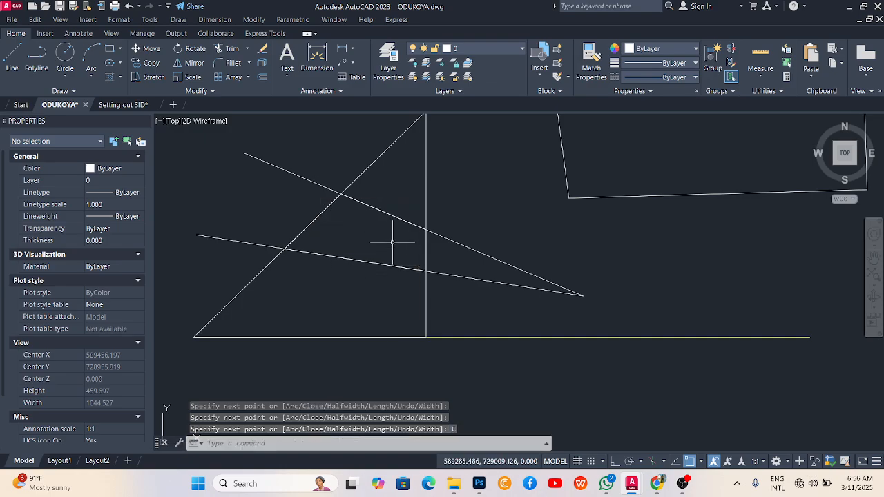
Hatch the closed four-sided polyline inside the triangle with the SOLID pattern.
{"action": "type", "text": "h"}
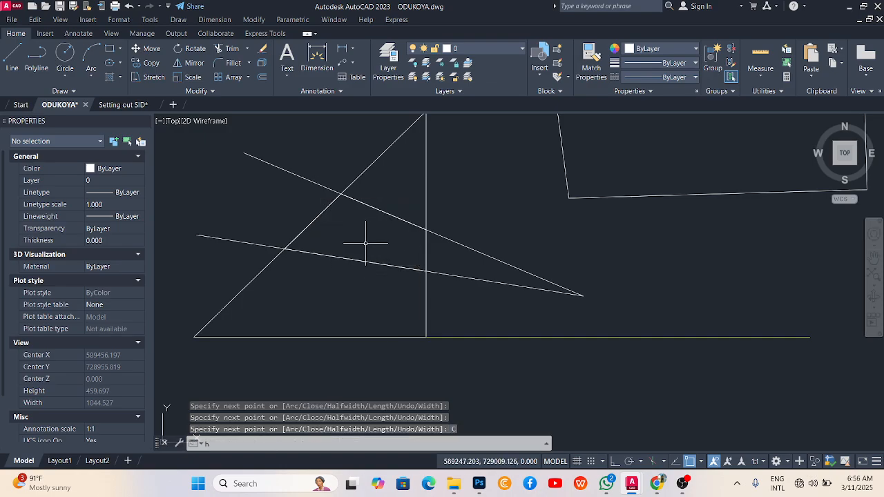
{"action": "key", "text": "Return"}
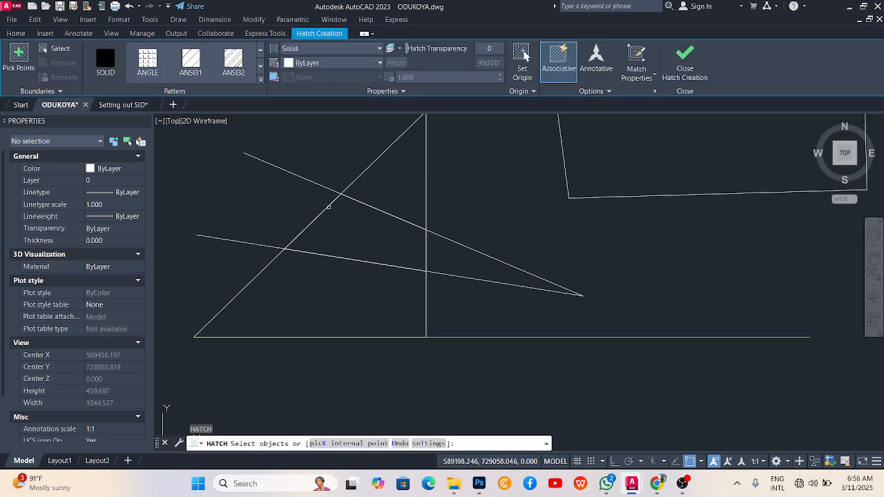
{"action": "left_click", "coordinate": [329, 206]}
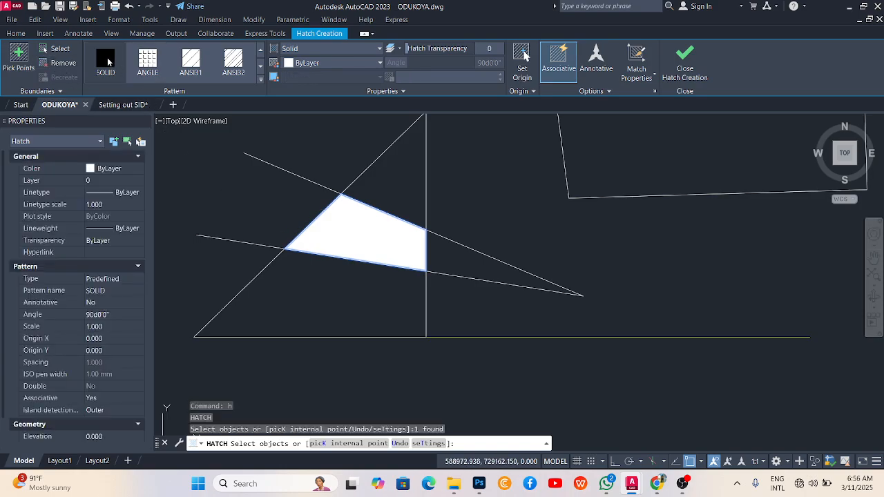
Try the AR-PARQ1, AR-RROOF and AR-RSHKE patterns on the four-sided hatch.
{"action": "left_click", "coordinate": [261, 67]}
{"action": "left_click", "coordinate": [260, 67]}
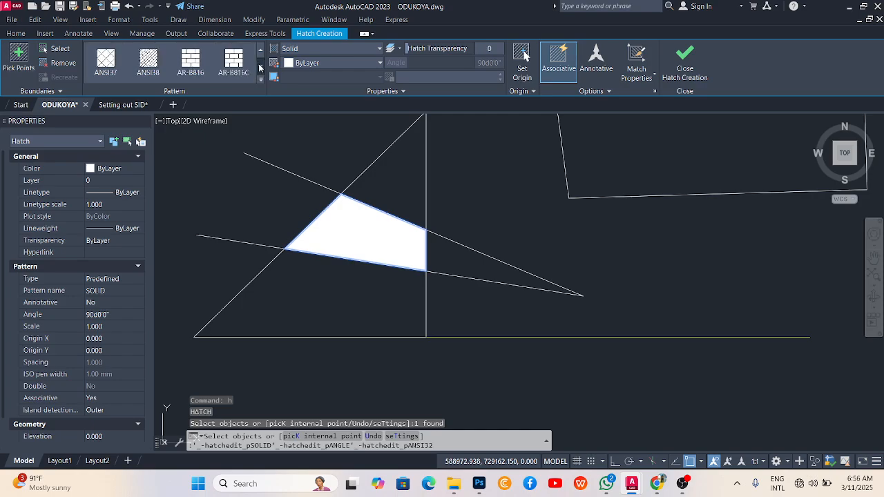
{"action": "left_click", "coordinate": [260, 67]}
{"action": "left_click", "coordinate": [260, 66]}
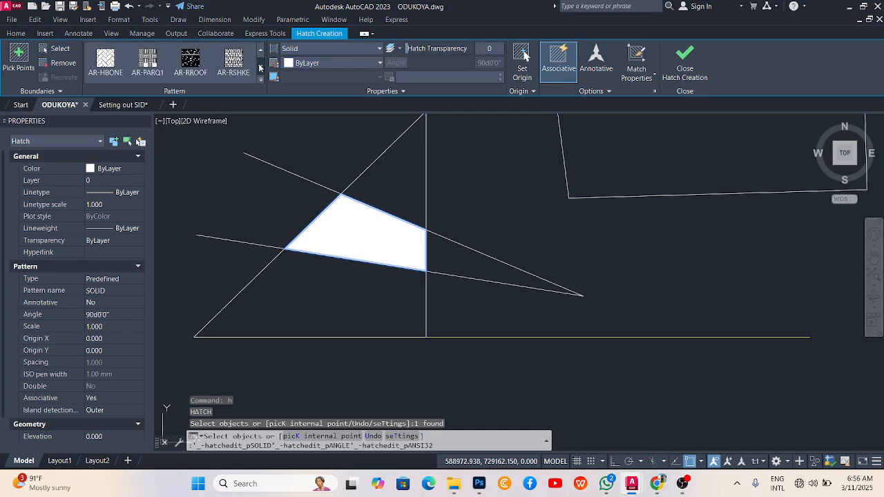
{"action": "left_click", "coordinate": [147, 61]}
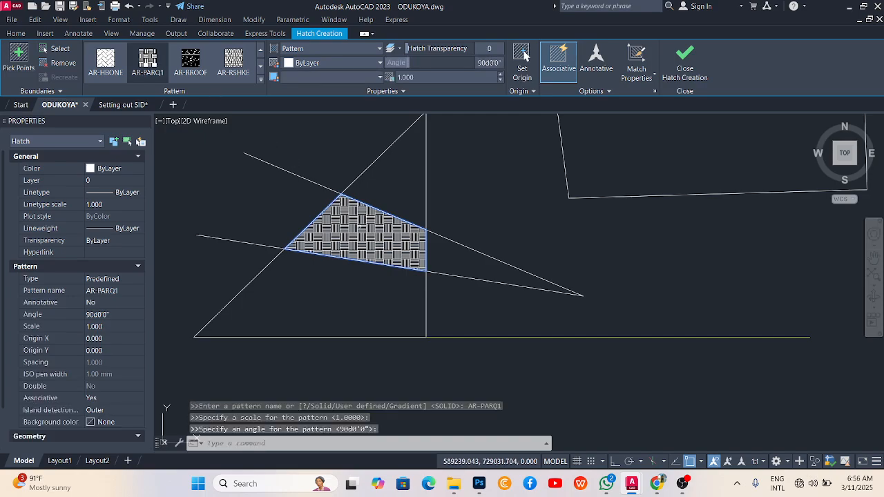
{"action": "left_click", "coordinate": [192, 62]}
{"action": "left_click", "coordinate": [235, 60]}
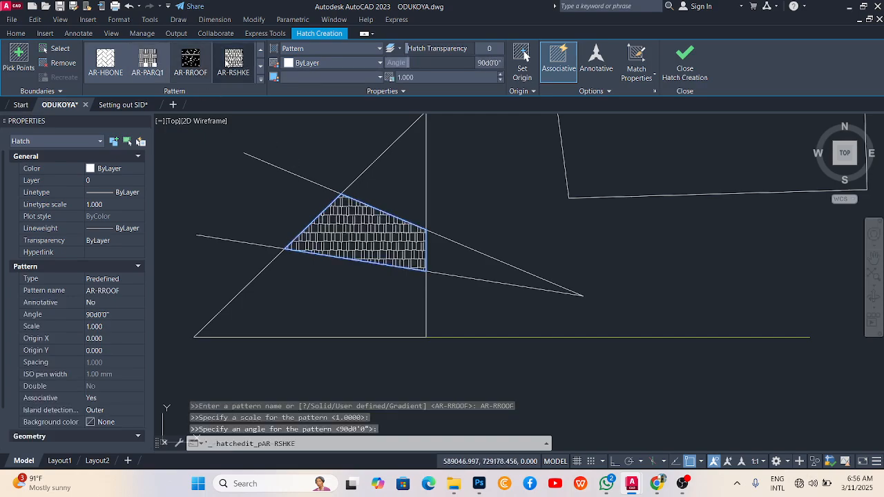
Browse further patterns and try GOST_GLASS and ESCHER on the four-sided hatch.
{"action": "left_click", "coordinate": [262, 66]}
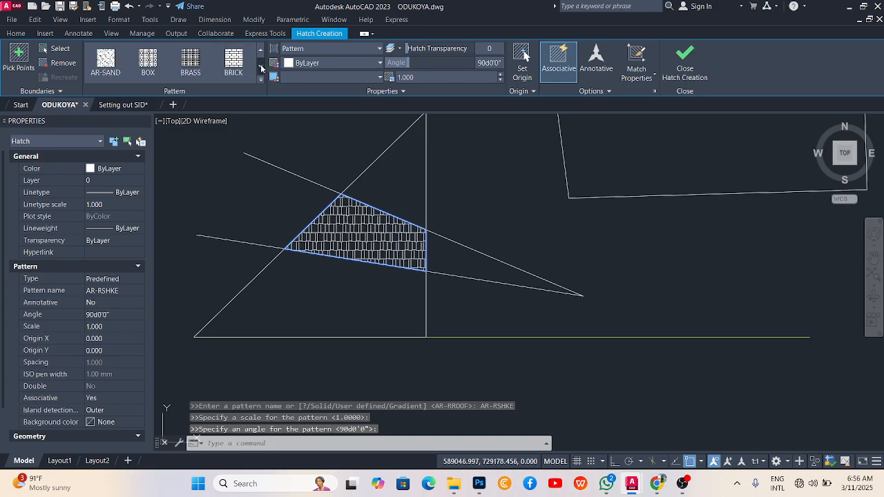
{"action": "left_click", "coordinate": [262, 66]}
{"action": "left_click", "coordinate": [261, 67]}
{"action": "left_click", "coordinate": [262, 66]}
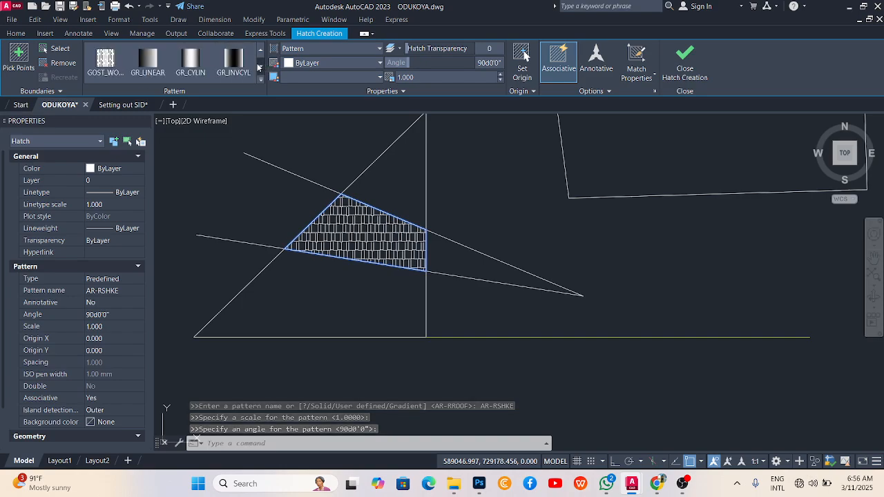
{"action": "left_click", "coordinate": [148, 62]}
{"action": "left_click", "coordinate": [189, 63]}
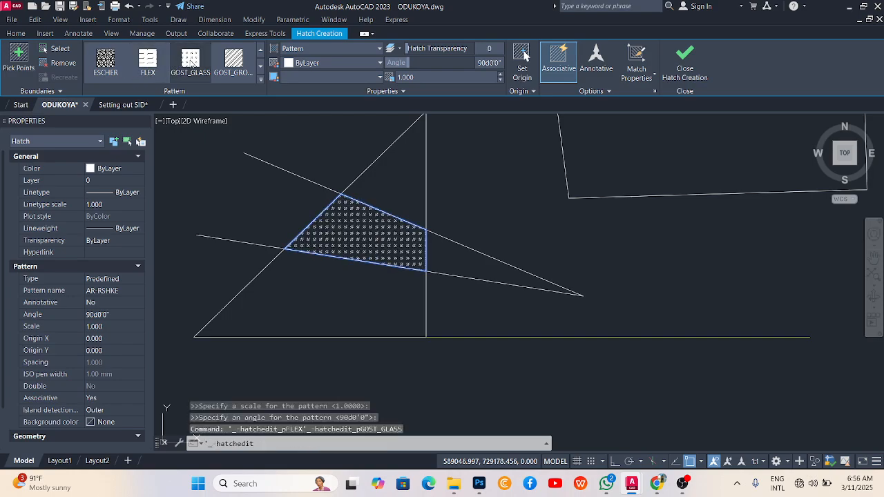
{"action": "left_click", "coordinate": [105, 60]}
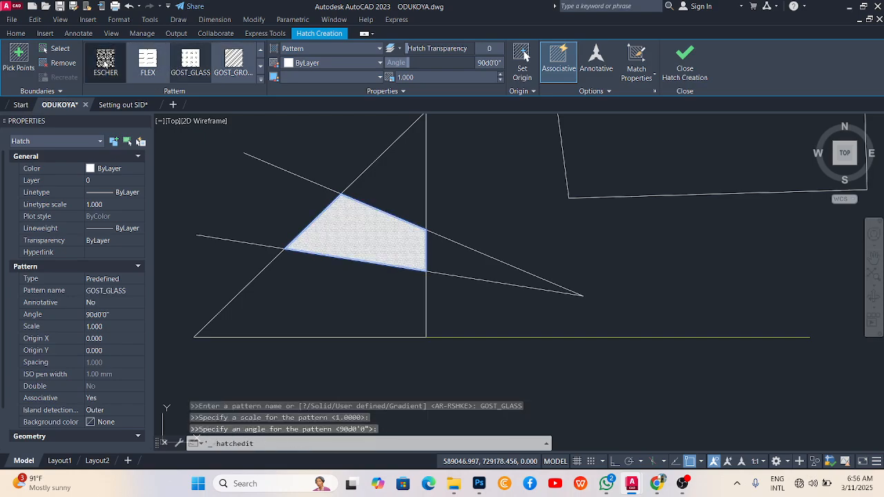
{"action": "left_click", "coordinate": [233, 62]}
Change the pattern of the four-sided hatch to SWAMP.
{"action": "left_click", "coordinate": [261, 67]}
{"action": "left_click", "coordinate": [261, 67]}
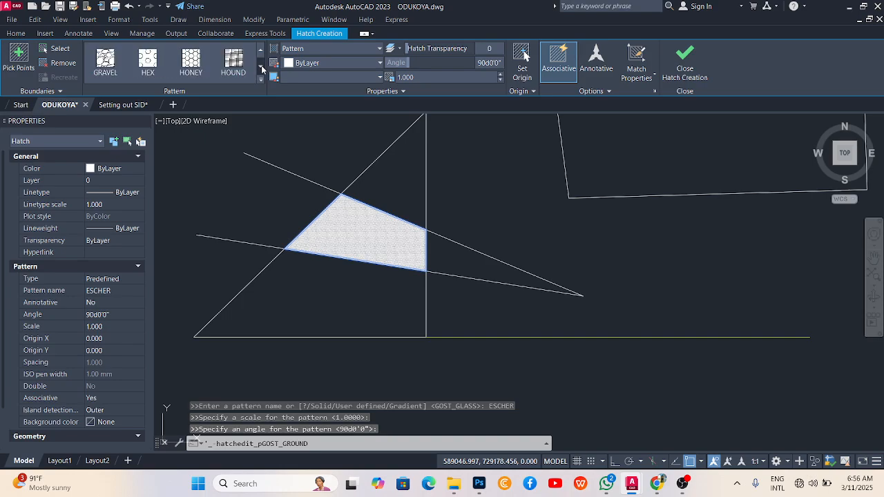
{"action": "left_click", "coordinate": [262, 66]}
{"action": "left_click", "coordinate": [263, 67]}
{"action": "left_click", "coordinate": [261, 67]}
{"action": "left_click", "coordinate": [261, 68]}
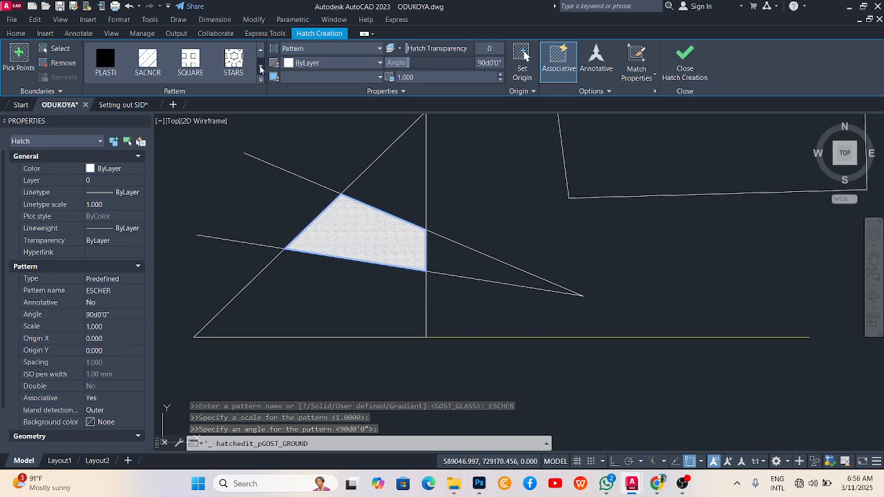
{"action": "left_click", "coordinate": [261, 66]}
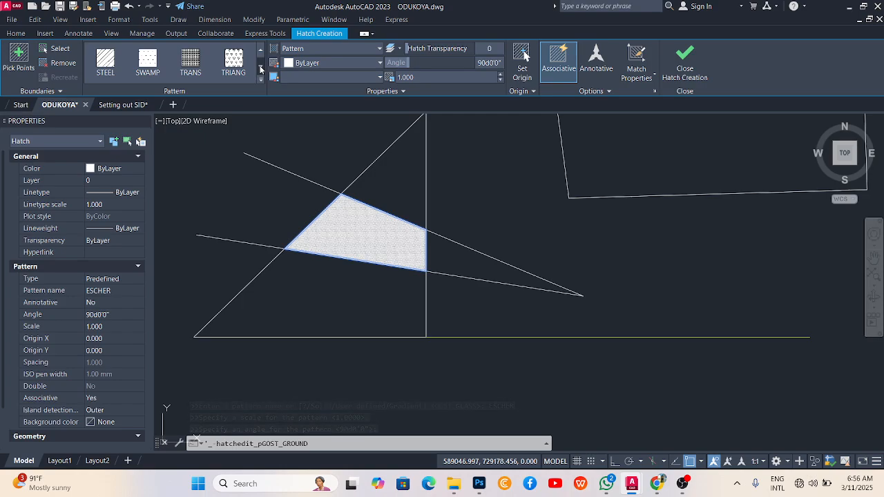
{"action": "left_click", "coordinate": [147, 62]}
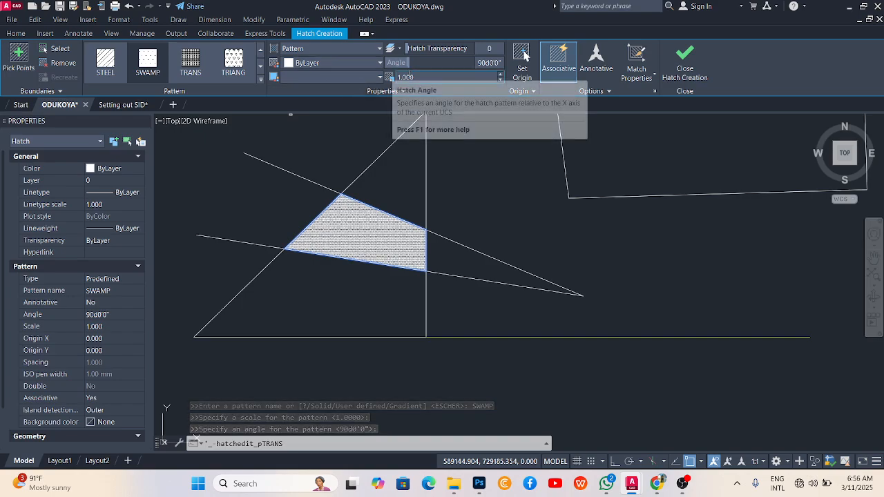
Set the SWAMP hatch's scale to 10, inspect the pattern and leave hatch editing.
{"action": "left_click", "coordinate": [415, 76]}
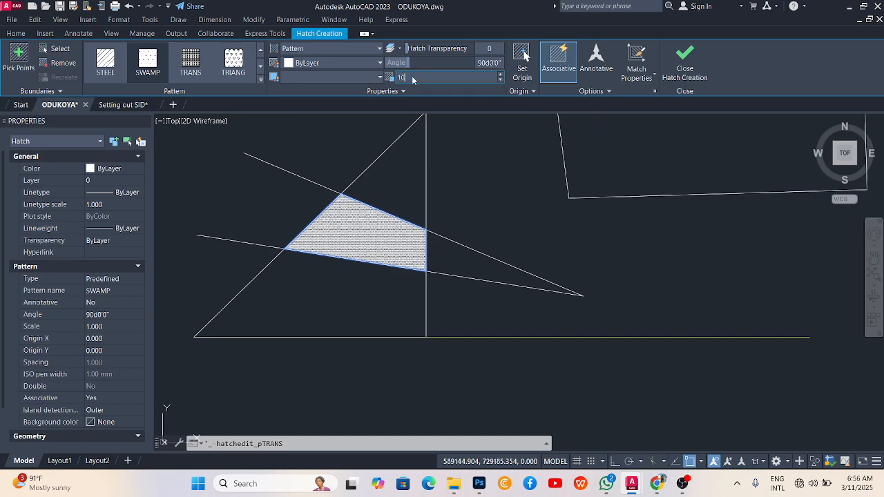
{"action": "key", "text": "Return"}
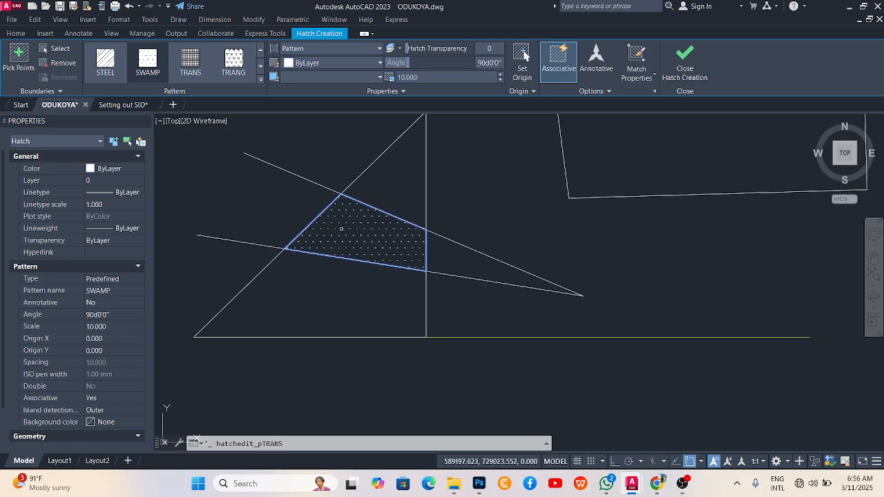
{"action": "scroll", "coordinate": [353, 232], "scroll_direction": "up", "scroll_amount": 4}
{"action": "scroll", "coordinate": [362, 206], "scroll_direction": "down", "scroll_amount": 4}
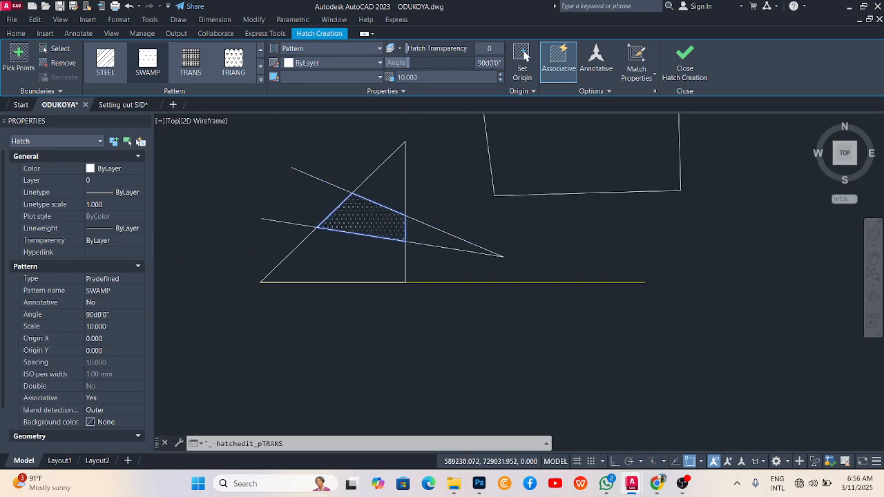
{"action": "scroll", "coordinate": [362, 207], "scroll_direction": "up", "scroll_amount": 2}
{"action": "scroll", "coordinate": [399, 231], "scroll_direction": "down", "scroll_amount": 2}
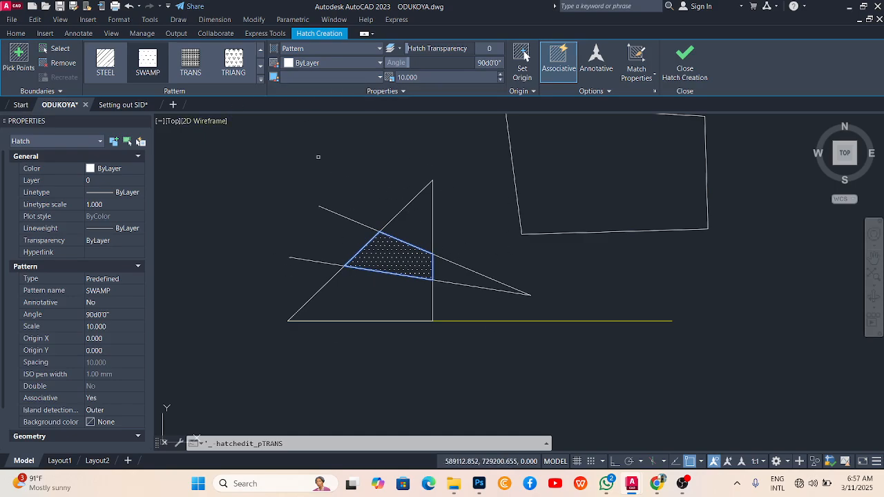
{"action": "left_click", "coordinate": [16, 33]}
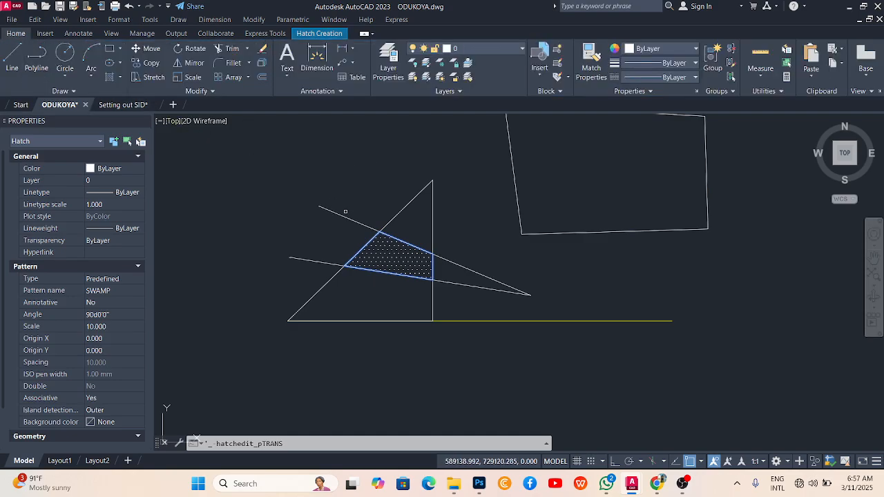
{"action": "key", "text": "Escape"}
{"action": "key", "text": "Escape"}
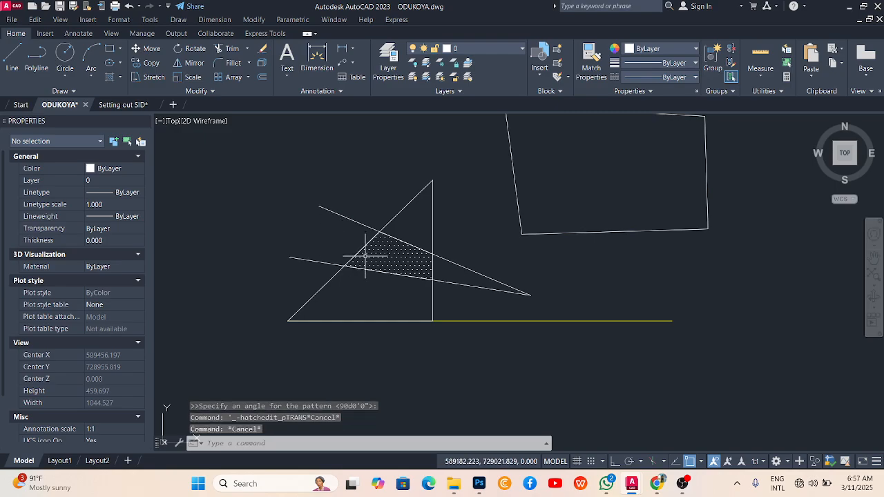
Add multiline text reading "hxdchugiljiogturyhioyuftyftjh7ftygufgyuv" in the empty area beside the triangle, above its left corner.
{"action": "left_click", "coordinate": [290, 62]}
{"action": "left_click", "coordinate": [208, 179]}
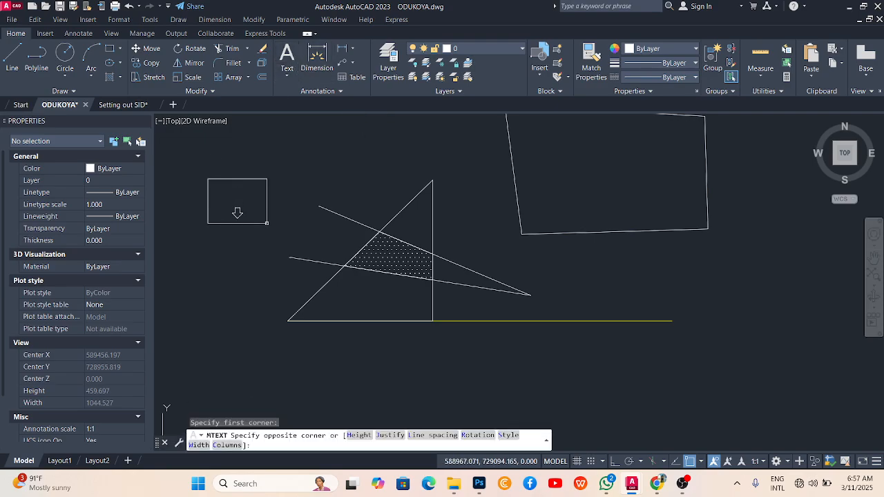
{"action": "left_click", "coordinate": [266, 223]}
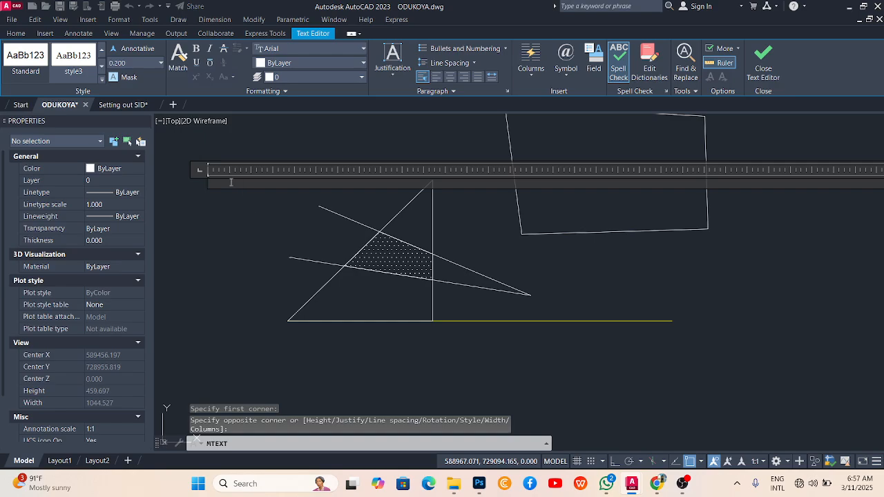
{"action": "type", "text": "hxdchugiljiogtury"}
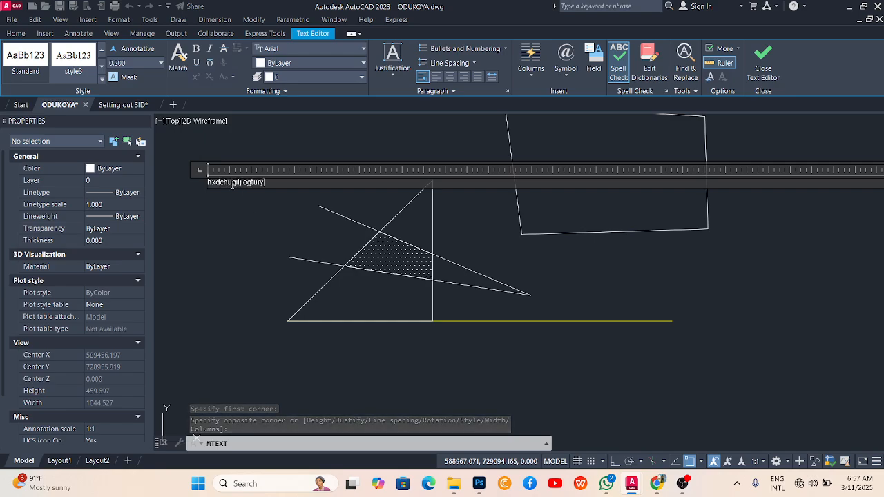
{"action": "type", "text": "hioyuftyftjh7ftygufgyuv"}
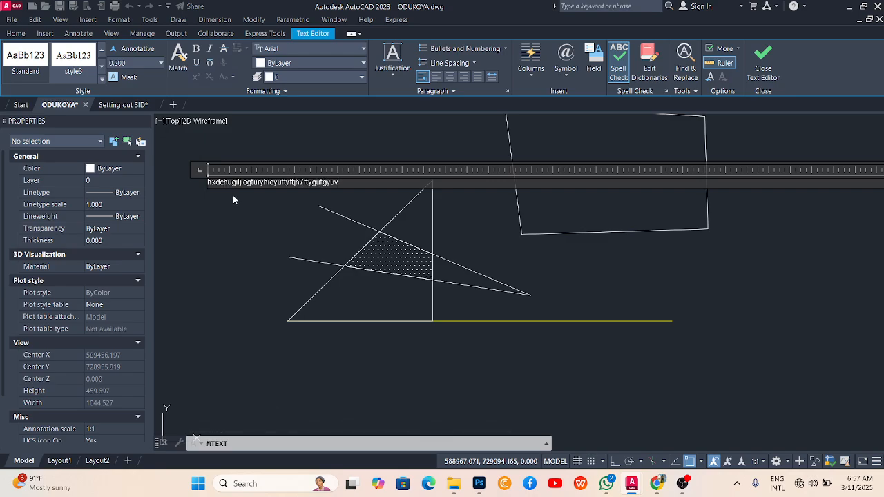
{"action": "left_click_drag", "start_coordinate": [338, 182], "coordinate": [232, 191]}
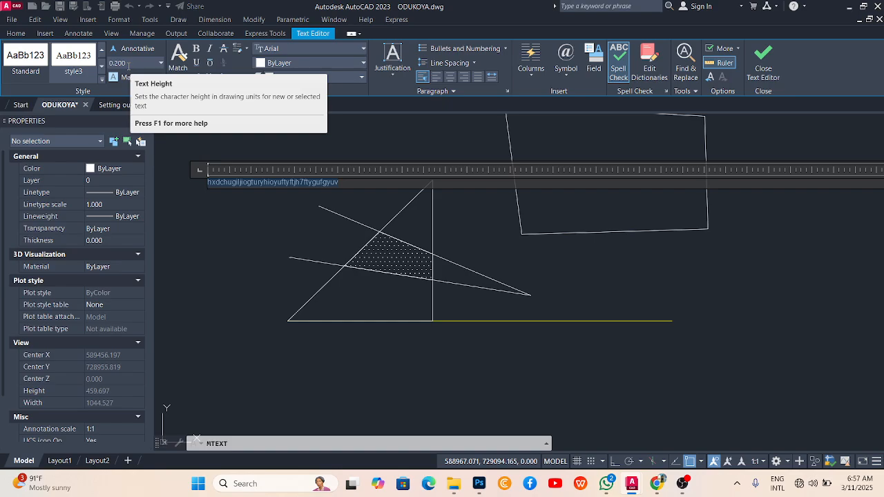
{"action": "left_click", "coordinate": [238, 206]}
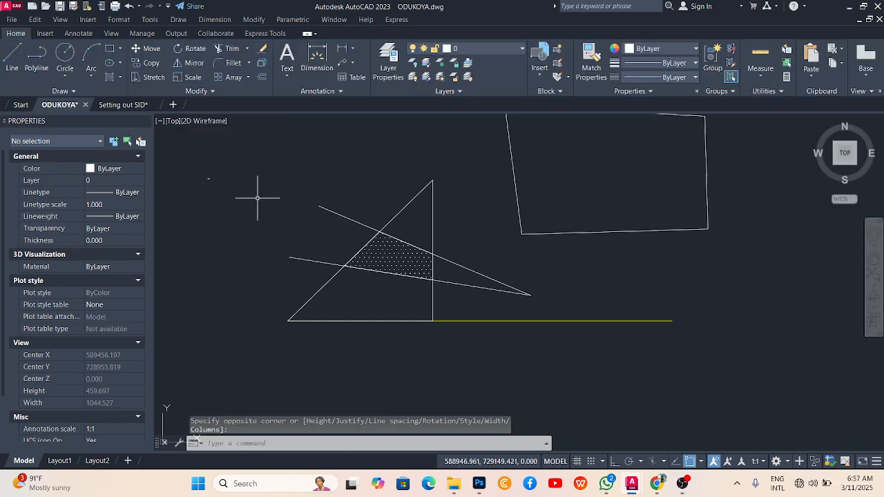
Set the text height of the new multiline text to 1.000 and deselect it.
{"action": "scroll", "coordinate": [209, 177], "scroll_direction": "up", "scroll_amount": 10}
{"action": "left_click", "coordinate": [206, 149]}
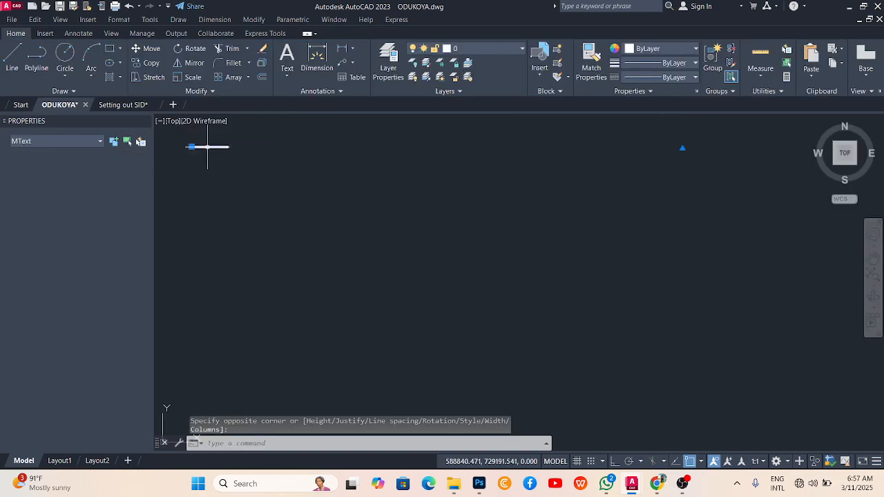
{"action": "scroll", "coordinate": [207, 149], "scroll_direction": "up", "scroll_amount": 8}
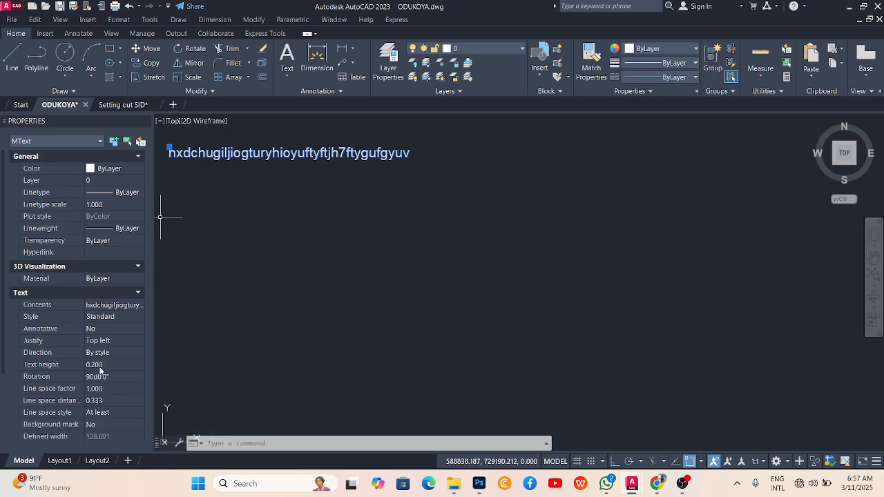
{"action": "left_click", "coordinate": [111, 365]}
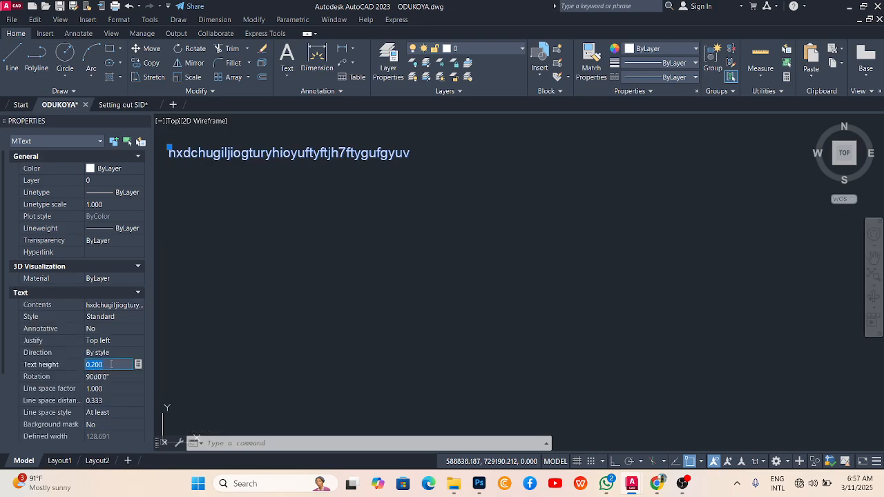
{"action": "key", "text": "Tab"}
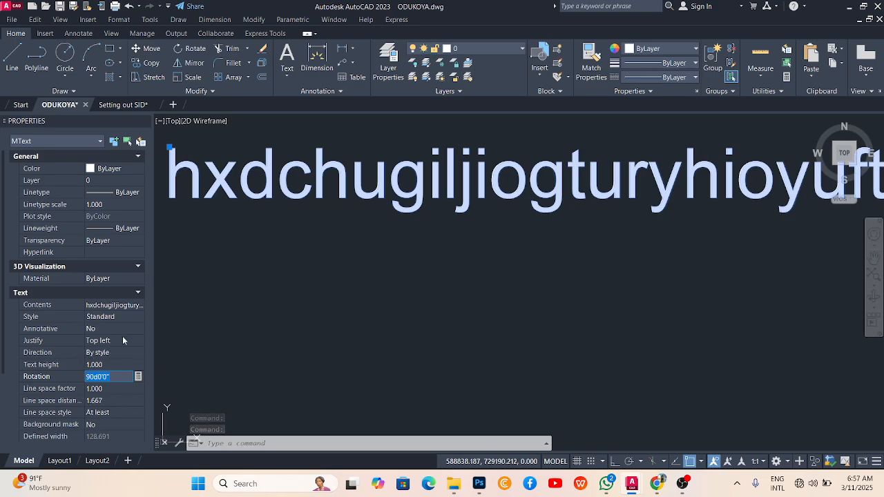
{"action": "scroll", "coordinate": [442, 223], "scroll_direction": "down", "scroll_amount": 10}
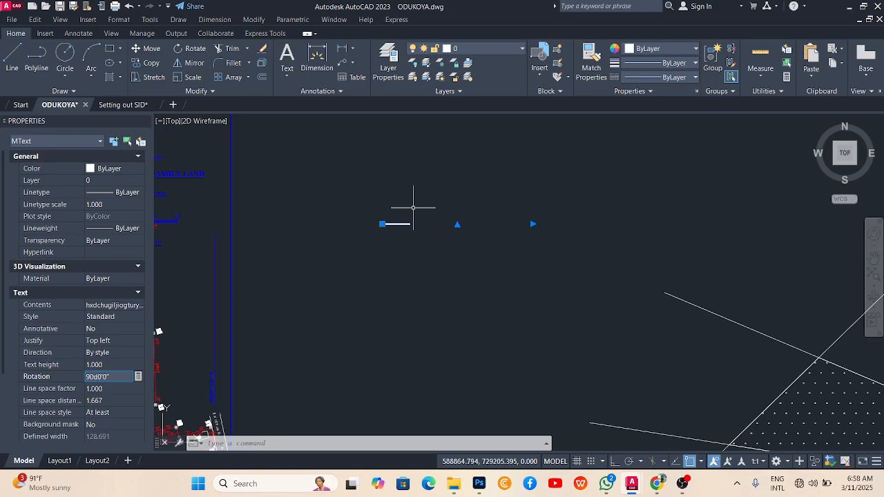
{"action": "key", "text": "Escape"}
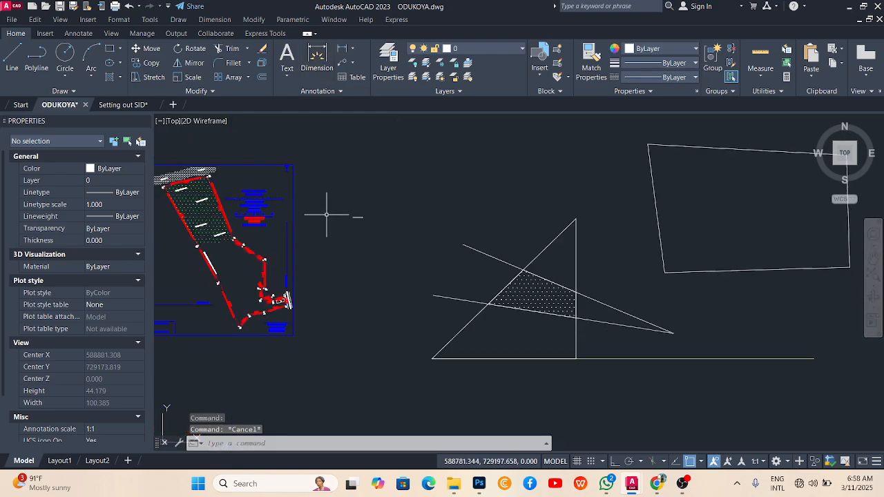
Try a dimension along the triangle's sloping side, from its intersection with the upper crossing line to the apex.
{"action": "scroll", "coordinate": [369, 217], "scroll_direction": "down", "scroll_amount": 10}
{"action": "left_click", "coordinate": [311, 58]}
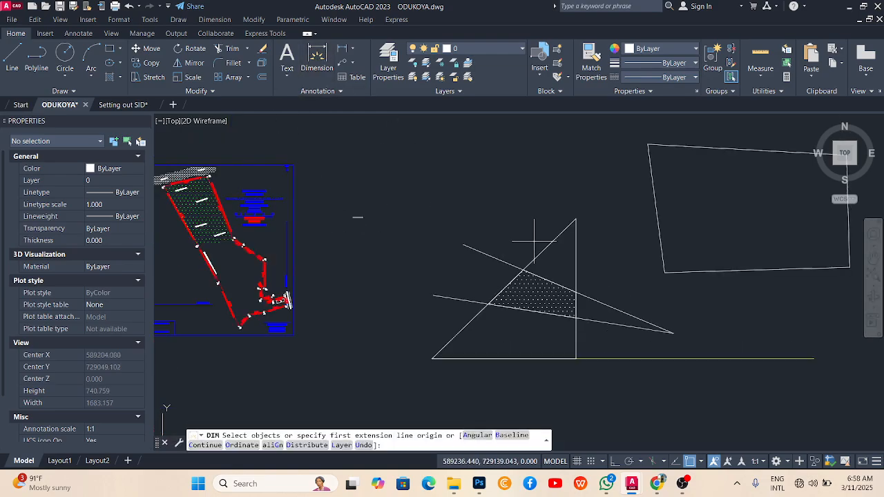
{"action": "scroll", "coordinate": [525, 252], "scroll_direction": "up", "scroll_amount": 3}
{"action": "left_click", "coordinate": [506, 309]}
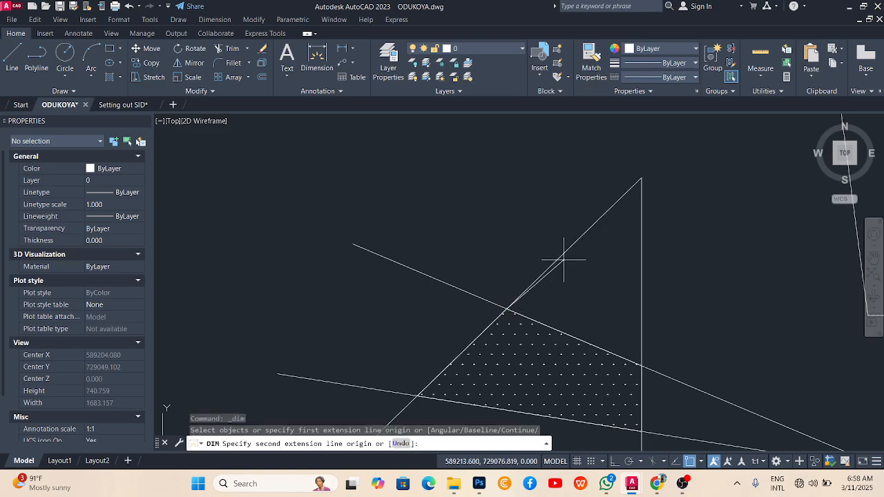
{"action": "left_click", "coordinate": [641, 179]}
{"action": "scroll", "coordinate": [532, 213], "scroll_direction": "up", "scroll_amount": 5}
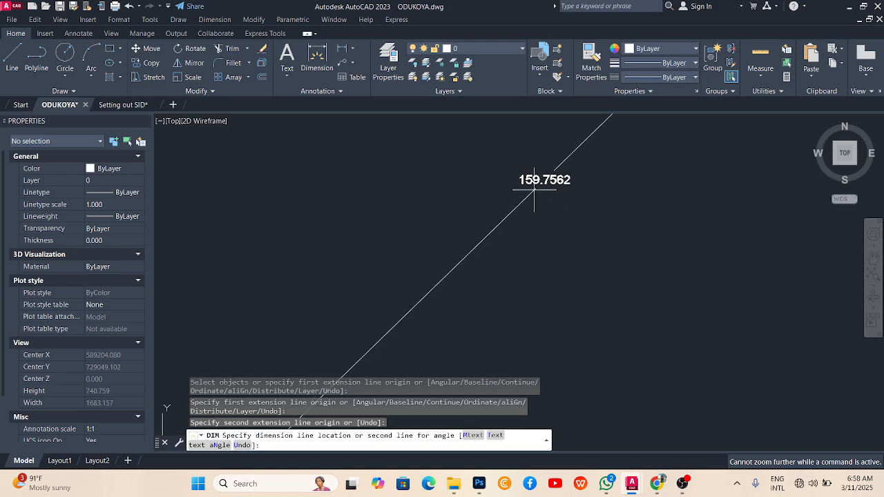
{"action": "key", "text": "Escape"}
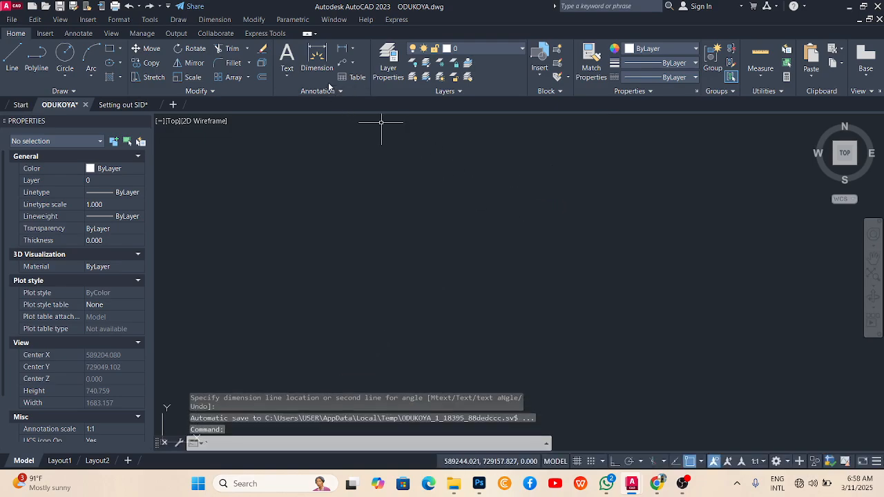
Review the available dimension types, from Linear to Jogged.
{"action": "left_click", "coordinate": [351, 50]}
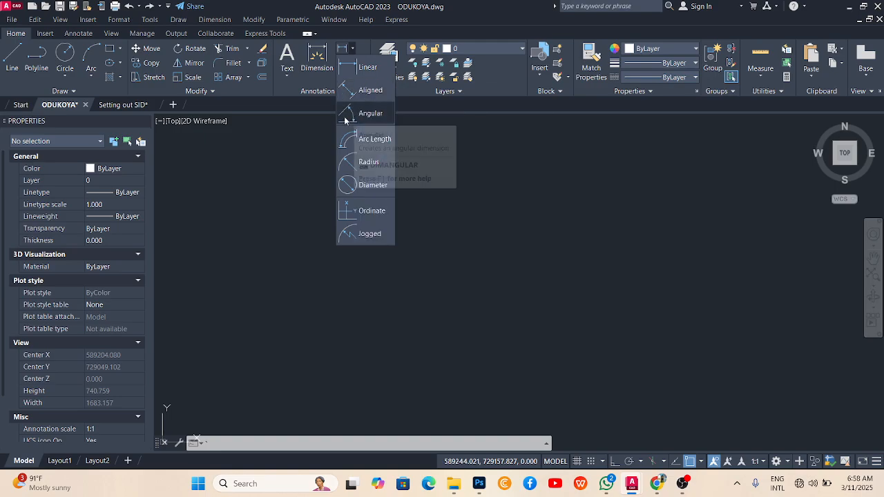
{"action": "left_click", "coordinate": [282, 200]}
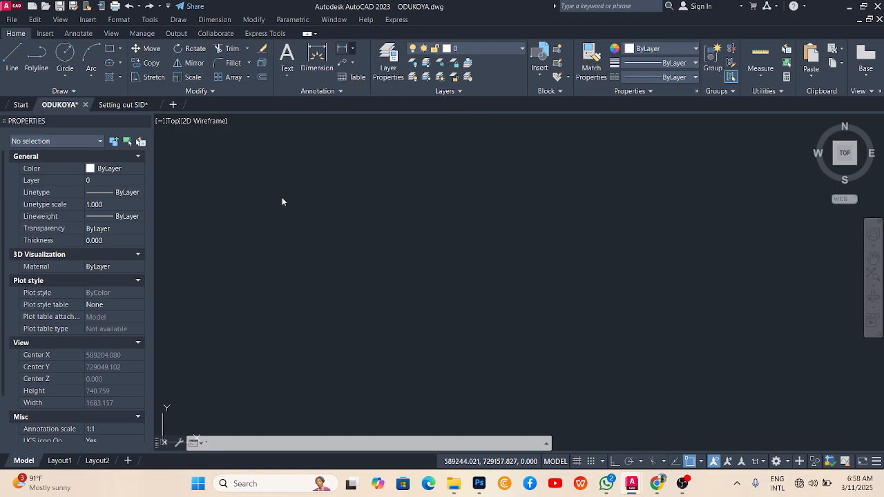
{"action": "scroll", "coordinate": [361, 203], "scroll_direction": "down", "scroll_amount": 10}
{"action": "scroll", "coordinate": [361, 214], "scroll_direction": "down", "scroll_amount": 6}
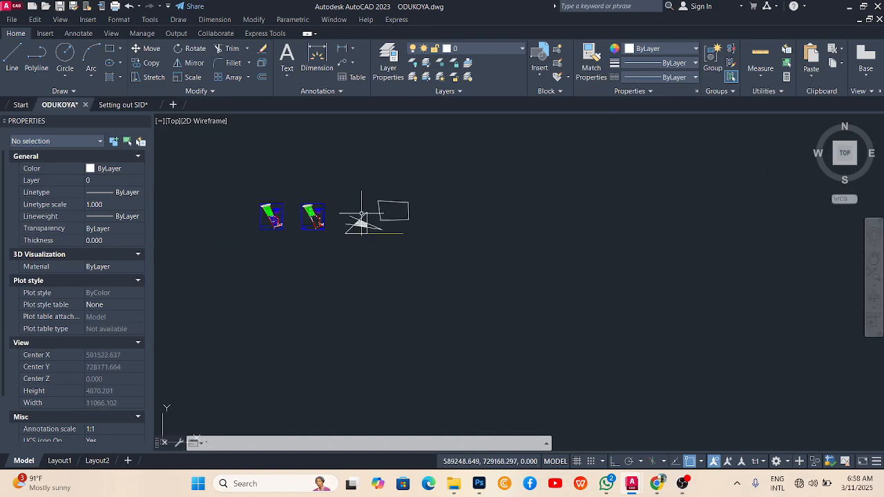
Switch to the Setting out SID drawing and show the upper part of the 2nd Floor Level plan.
{"action": "left_click", "coordinate": [108, 105]}
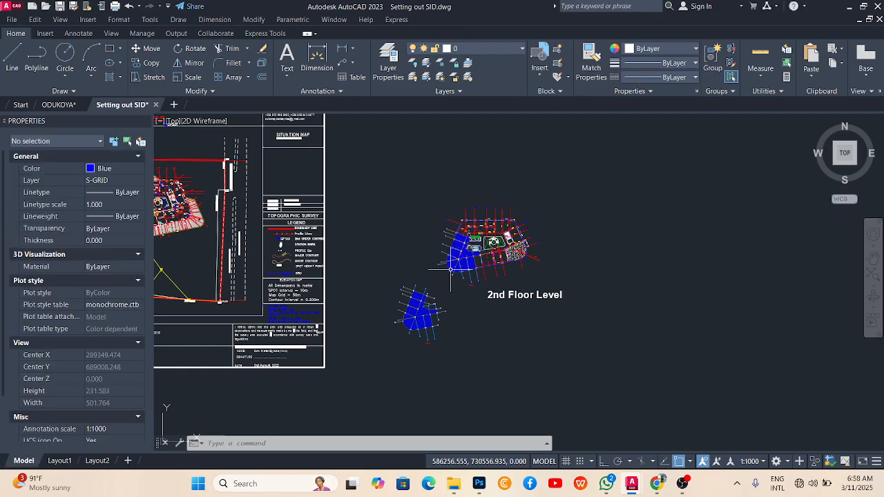
{"action": "scroll", "coordinate": [483, 228], "scroll_direction": "up", "scroll_amount": 10}
{"action": "scroll", "coordinate": [435, 235], "scroll_direction": "up", "scroll_amount": 4}
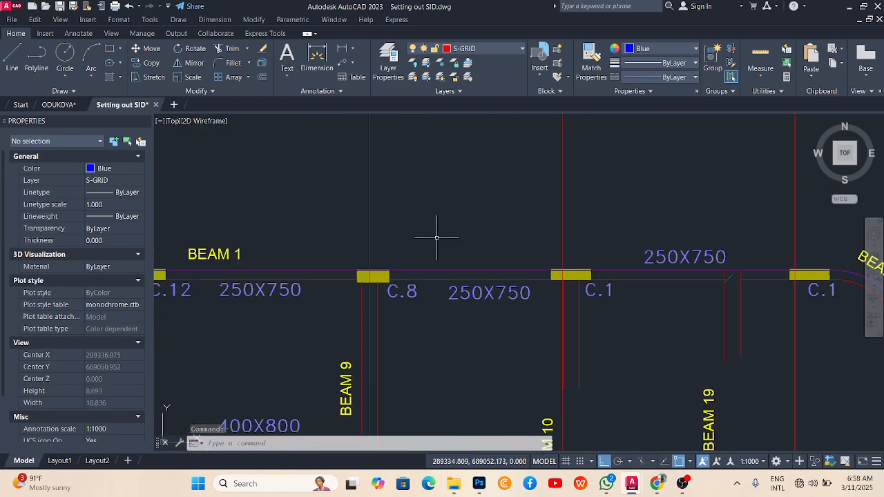
{"action": "scroll", "coordinate": [442, 231], "scroll_direction": "down", "scroll_amount": 6}
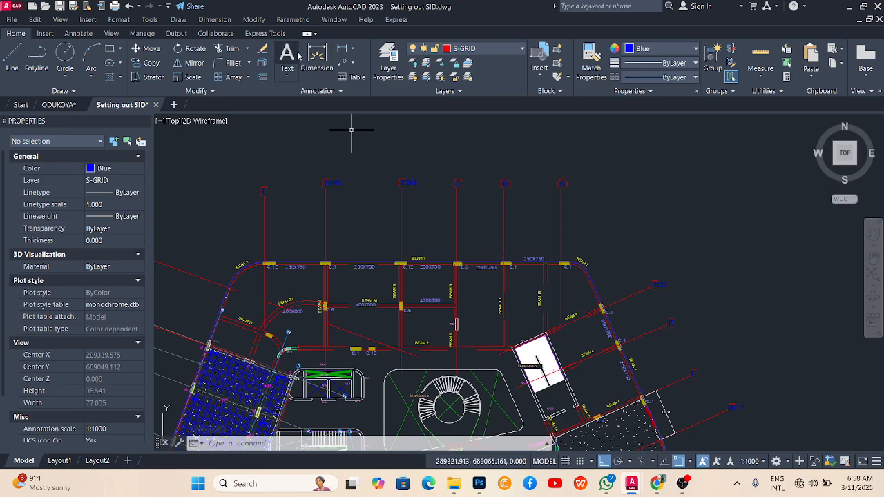
Try a horizontal linear dimension between the grid lines at columns C.8 and C.1 along Beam 1.
{"action": "left_click", "coordinate": [351, 50]}
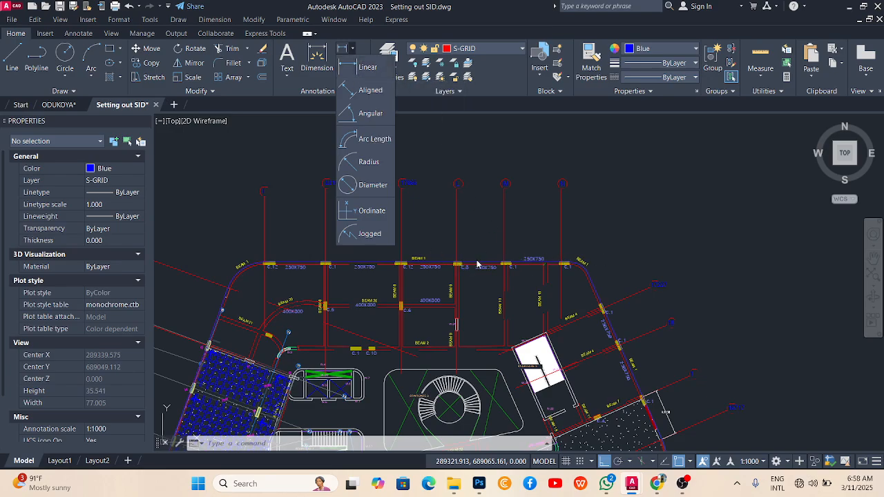
{"action": "left_click", "coordinate": [364, 67]}
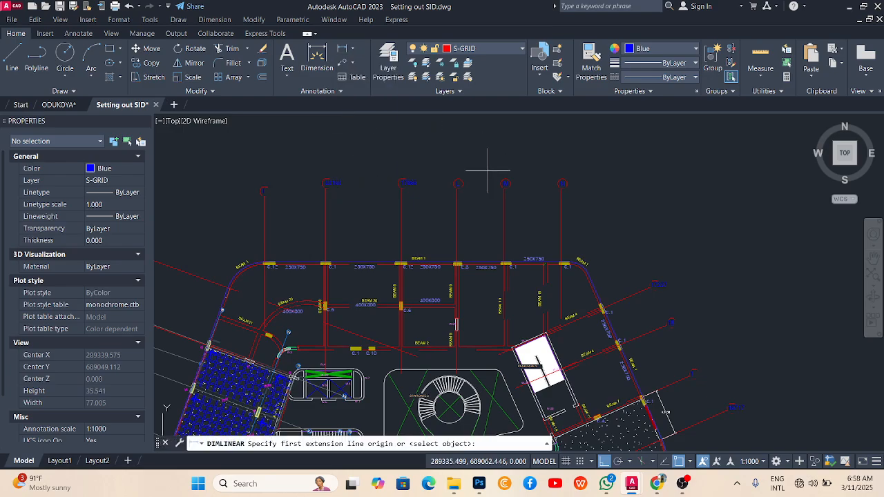
{"action": "scroll", "coordinate": [457, 260], "scroll_direction": "up", "scroll_amount": 5}
{"action": "left_click", "coordinate": [498, 267]}
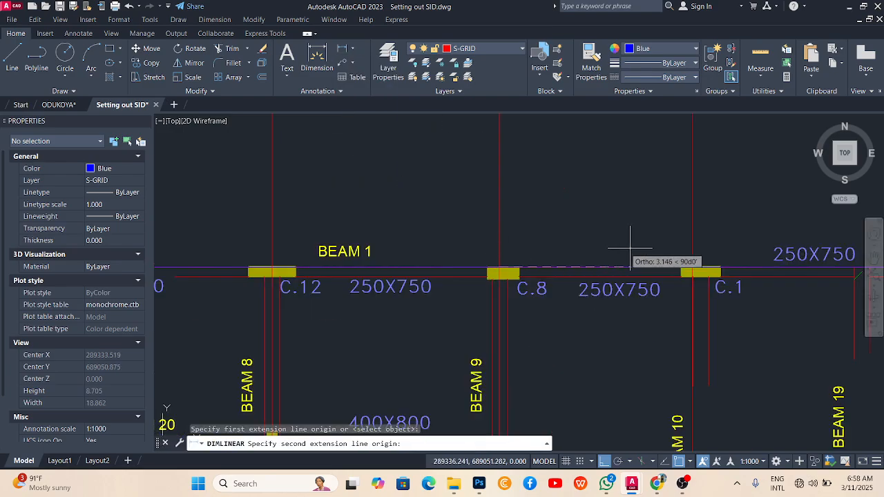
{"action": "left_click", "coordinate": [690, 267]}
{"action": "scroll", "coordinate": [621, 228], "scroll_direction": "up", "scroll_amount": 3}
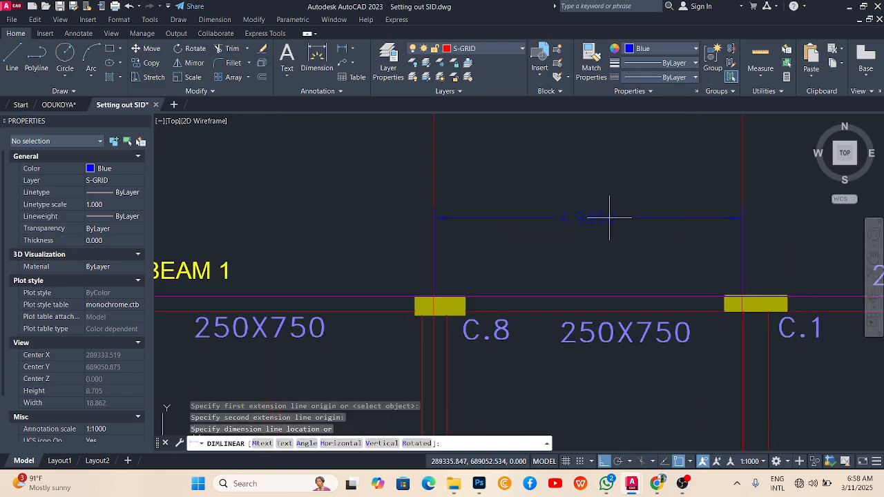
{"action": "scroll", "coordinate": [567, 229], "scroll_direction": "up", "scroll_amount": 8}
{"action": "scroll", "coordinate": [567, 229], "scroll_direction": "down", "scroll_amount": 10}
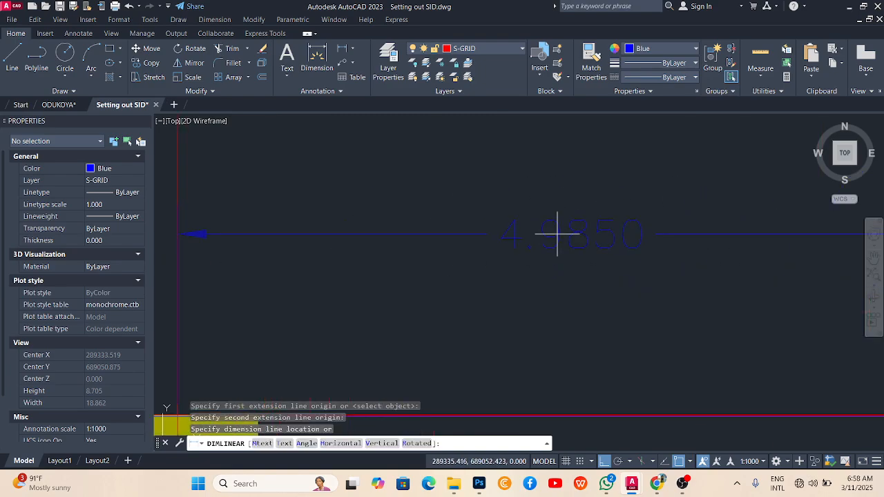
{"action": "key", "text": "Escape"}
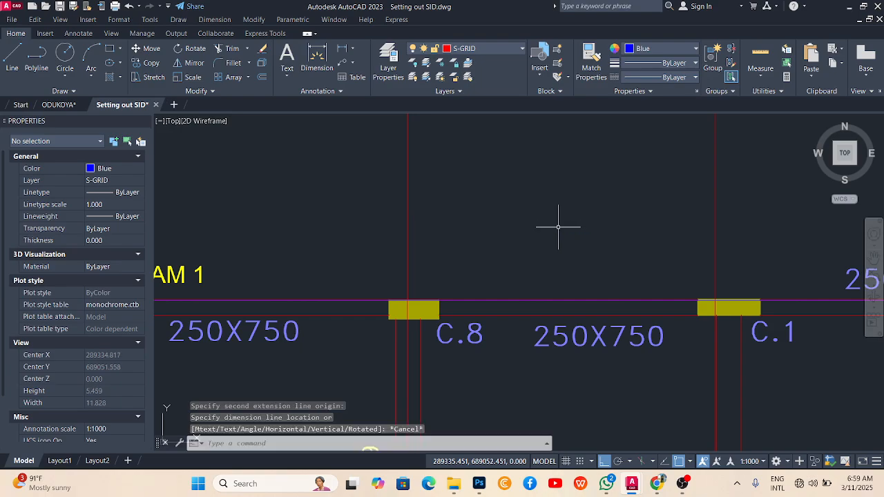
Try an aligned dimension between the grid lines at the two C.1 columns along the sloping stretch of Beam 1.
{"action": "scroll", "coordinate": [458, 229], "scroll_direction": "down", "scroll_amount": 8}
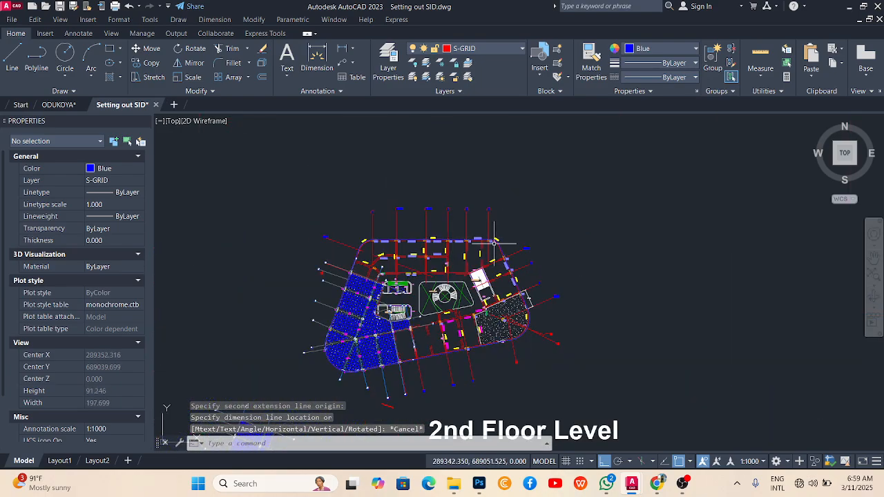
{"action": "scroll", "coordinate": [504, 256], "scroll_direction": "up", "scroll_amount": 4}
{"action": "scroll", "coordinate": [517, 265], "scroll_direction": "up", "scroll_amount": 2}
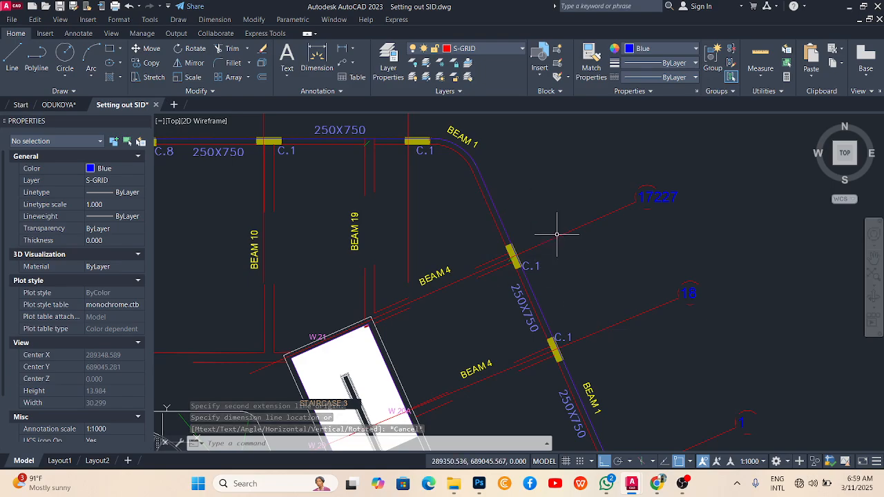
{"action": "left_click", "coordinate": [353, 49]}
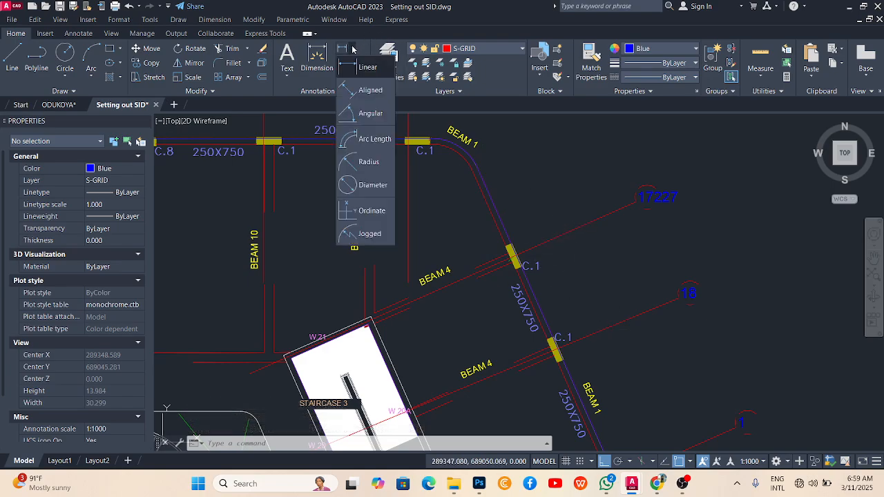
{"action": "left_click", "coordinate": [365, 90]}
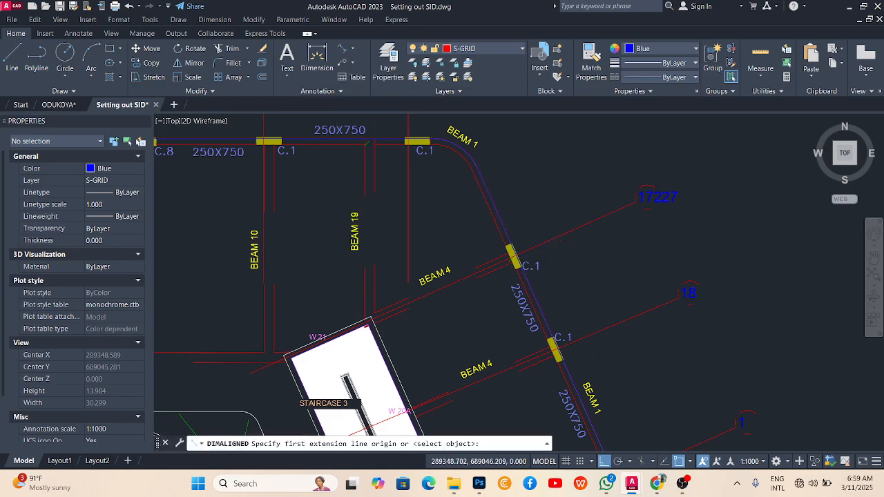
{"action": "scroll", "coordinate": [514, 257], "scroll_direction": "up", "scroll_amount": 5}
{"action": "left_click", "coordinate": [514, 256]}
{"action": "scroll", "coordinate": [502, 221], "scroll_direction": "down", "scroll_amount": 3}
{"action": "scroll", "coordinate": [528, 266], "scroll_direction": "down", "scroll_amount": 5}
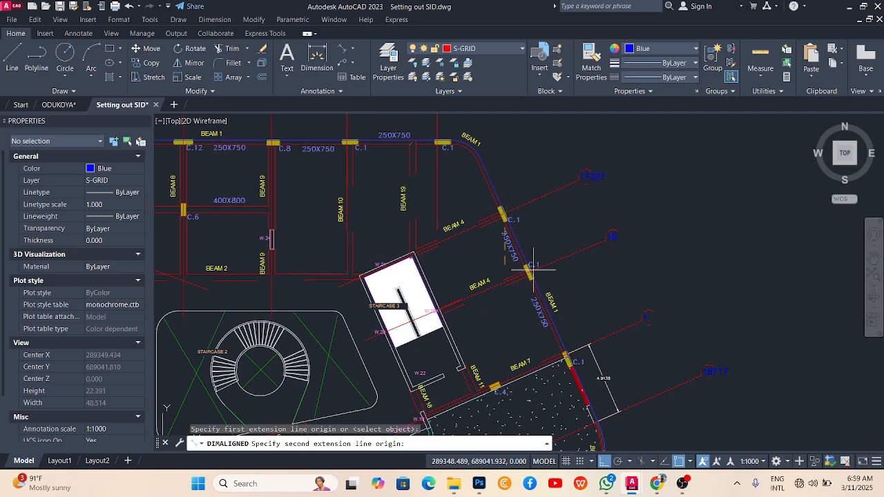
{"action": "scroll", "coordinate": [516, 276], "scroll_direction": "up", "scroll_amount": 6}
{"action": "left_click", "coordinate": [526, 304]}
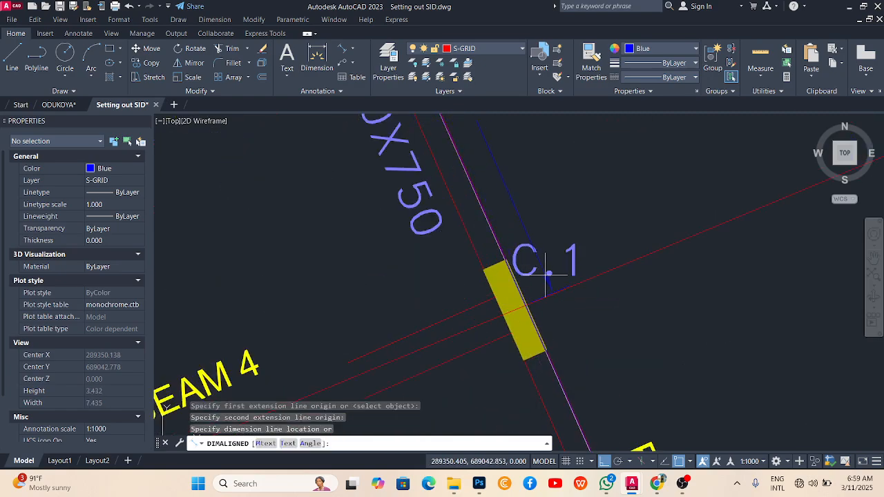
{"action": "scroll", "coordinate": [518, 255], "scroll_direction": "down", "scroll_amount": 5}
{"action": "scroll", "coordinate": [553, 207], "scroll_direction": "up", "scroll_amount": 6}
{"action": "scroll", "coordinate": [599, 226], "scroll_direction": "down", "scroll_amount": 2}
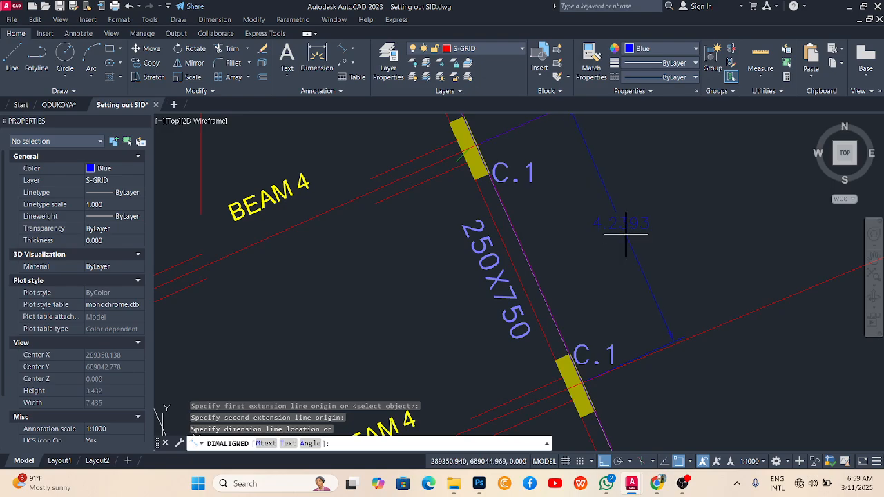
{"action": "scroll", "coordinate": [608, 229], "scroll_direction": "up", "scroll_amount": 2}
{"action": "scroll", "coordinate": [608, 229], "scroll_direction": "up", "scroll_amount": 4}
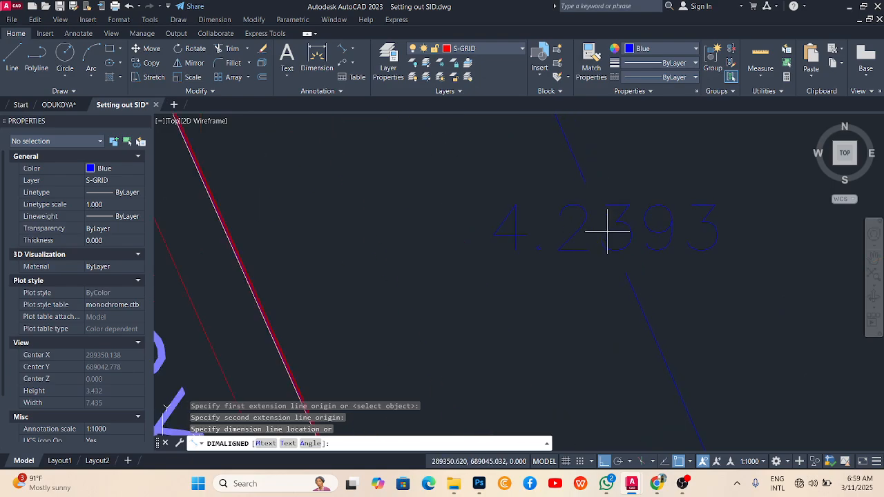
{"action": "key", "text": "Escape"}
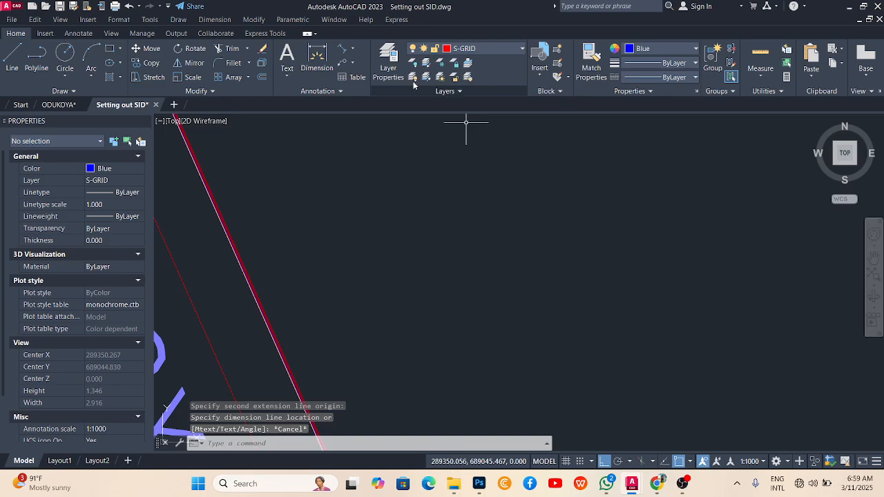
Try an angular dimension between the two inner wall faces meeting at the W.22 corner below Staircase 3.
{"action": "left_click", "coordinate": [352, 51]}
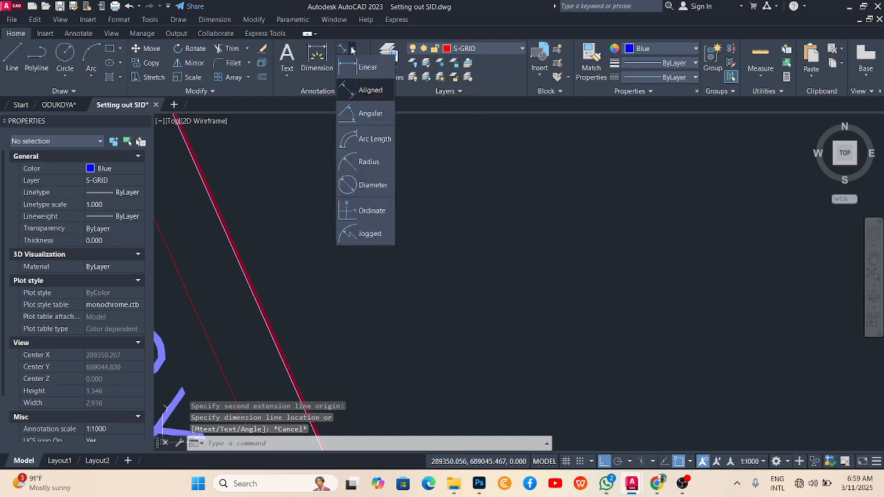
{"action": "left_click", "coordinate": [366, 113]}
{"action": "scroll", "coordinate": [413, 182], "scroll_direction": "down", "scroll_amount": 12}
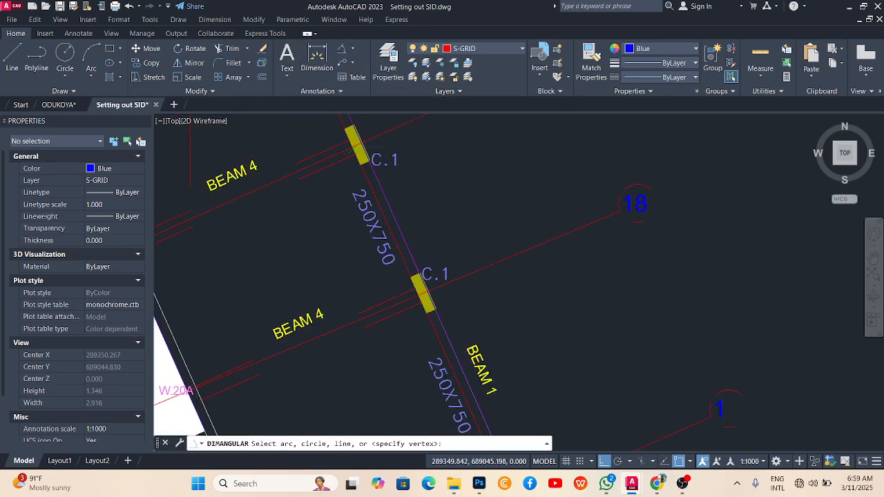
{"action": "scroll", "coordinate": [424, 187], "scroll_direction": "down", "scroll_amount": 2}
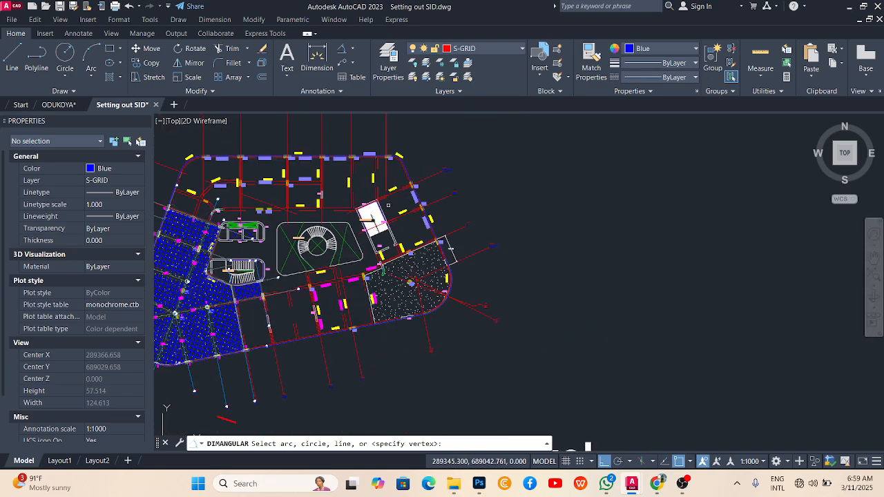
{"action": "scroll", "coordinate": [377, 212], "scroll_direction": "up", "scroll_amount": 4}
{"action": "scroll", "coordinate": [371, 331], "scroll_direction": "up", "scroll_amount": 6}
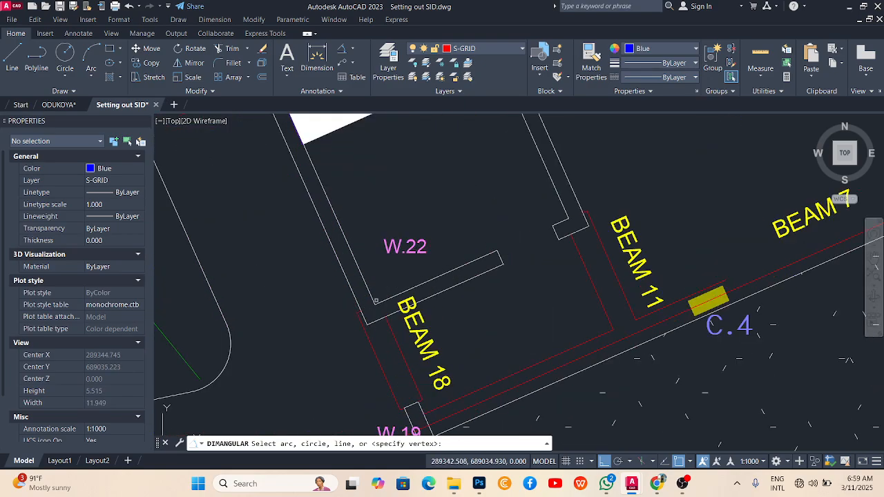
{"action": "left_click", "coordinate": [364, 281]}
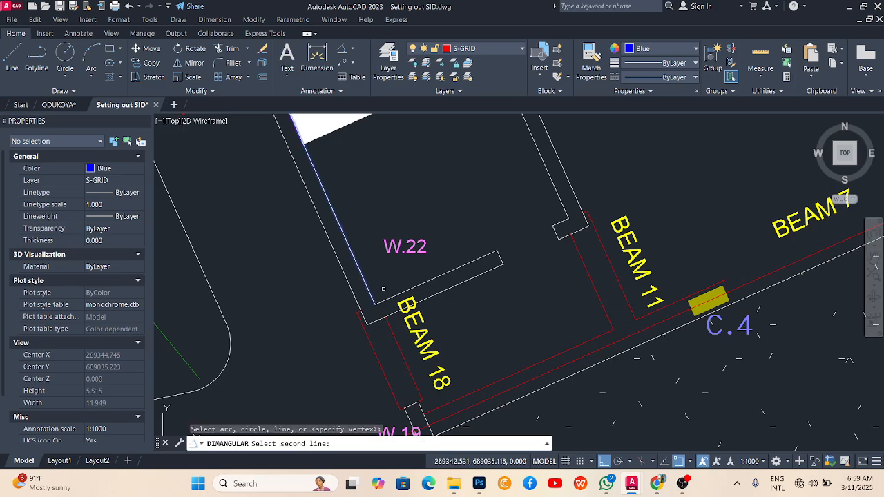
{"action": "left_click", "coordinate": [388, 298]}
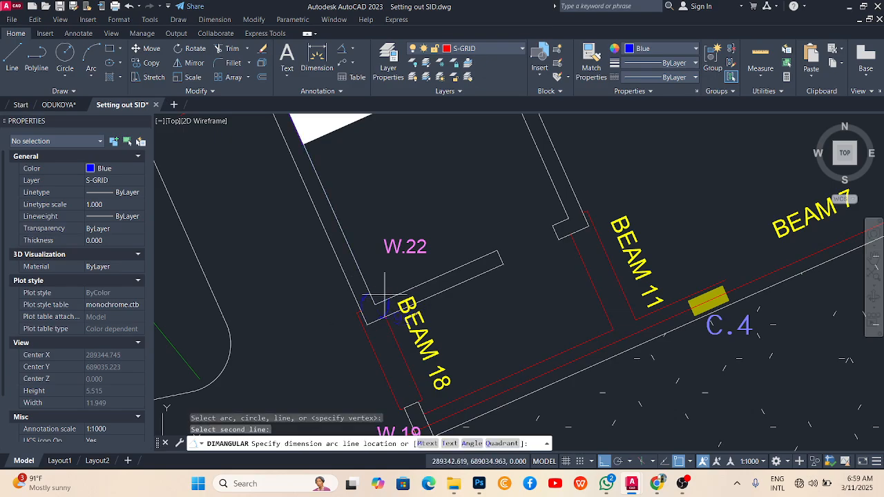
{"action": "scroll", "coordinate": [377, 292], "scroll_direction": "up", "scroll_amount": 4}
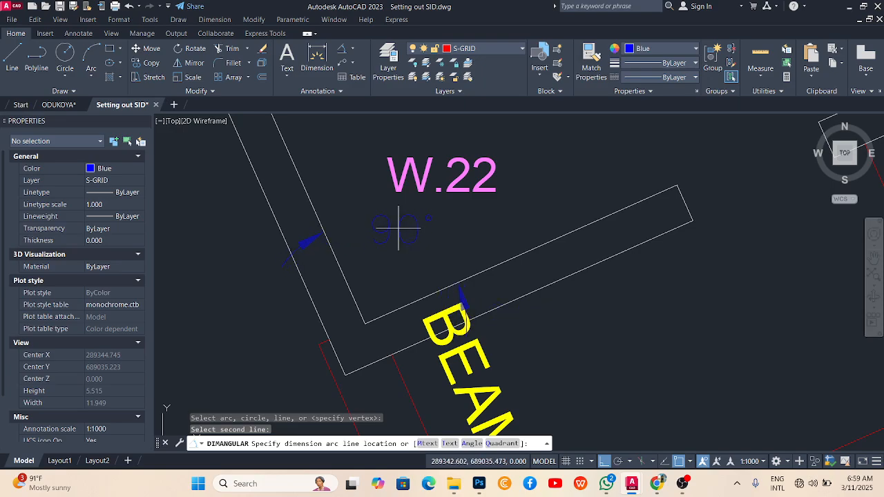
{"action": "key", "text": "Escape"}
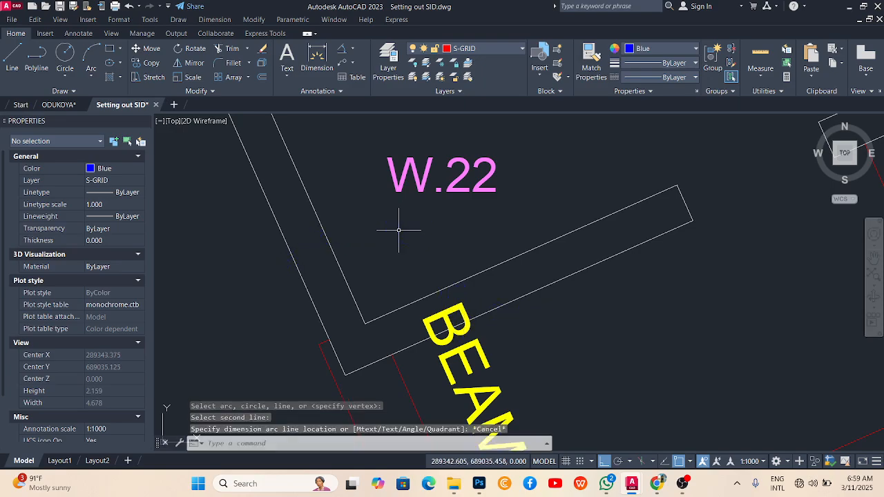
Try a radius dimension on the inner arc of Beam 1's rounded corner next to column C.1.
{"action": "left_click", "coordinate": [353, 49]}
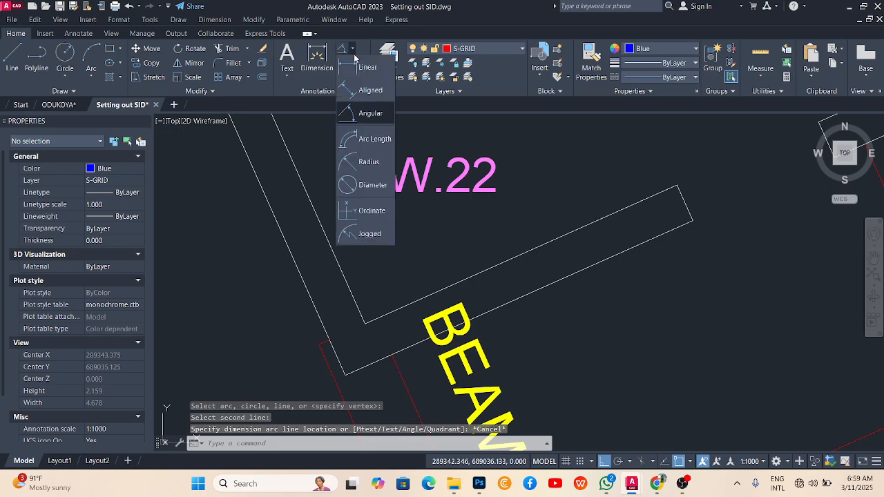
{"action": "left_click", "coordinate": [367, 163]}
{"action": "scroll", "coordinate": [450, 264], "scroll_direction": "down", "scroll_amount": 5}
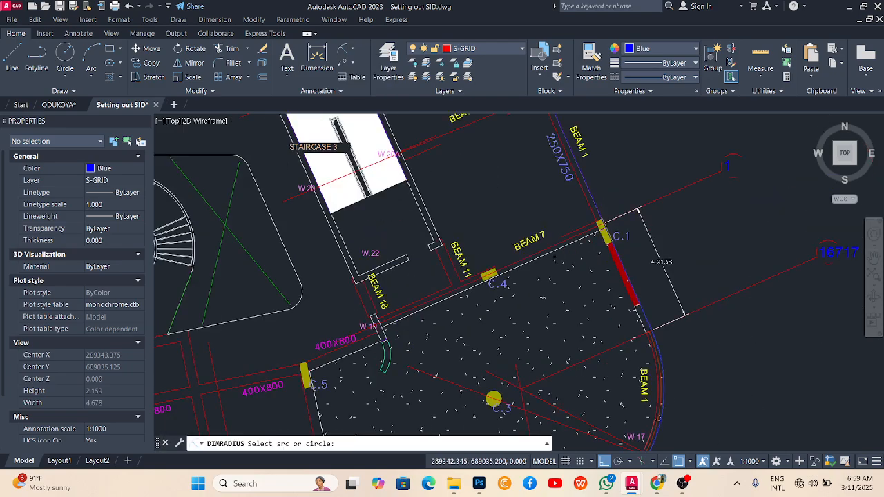
{"action": "scroll", "coordinate": [407, 183], "scroll_direction": "up", "scroll_amount": 5}
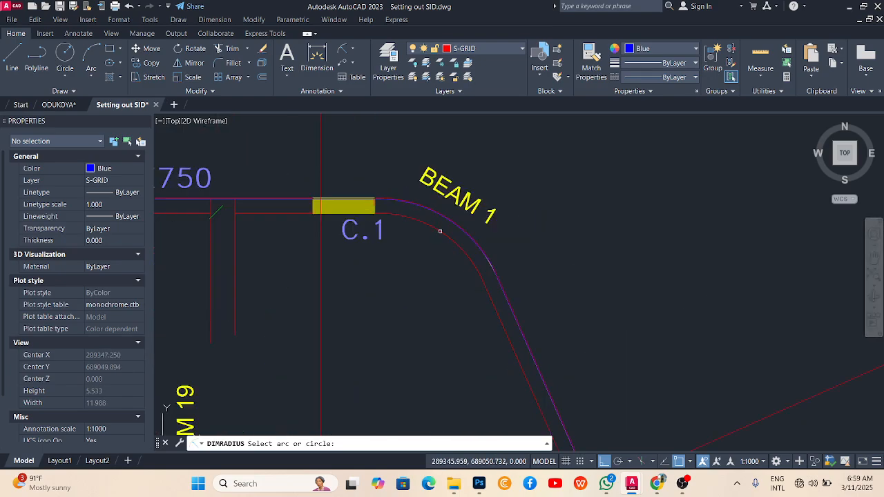
{"action": "left_click", "coordinate": [439, 231]}
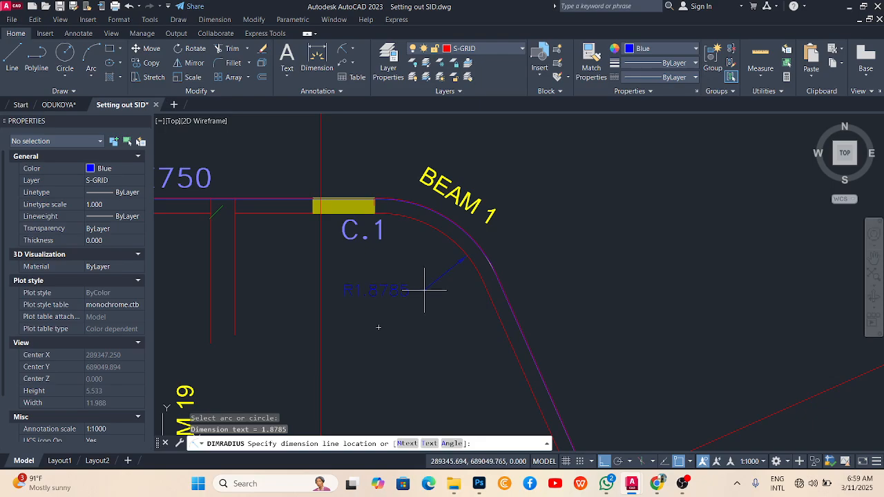
{"action": "key", "text": "Escape"}
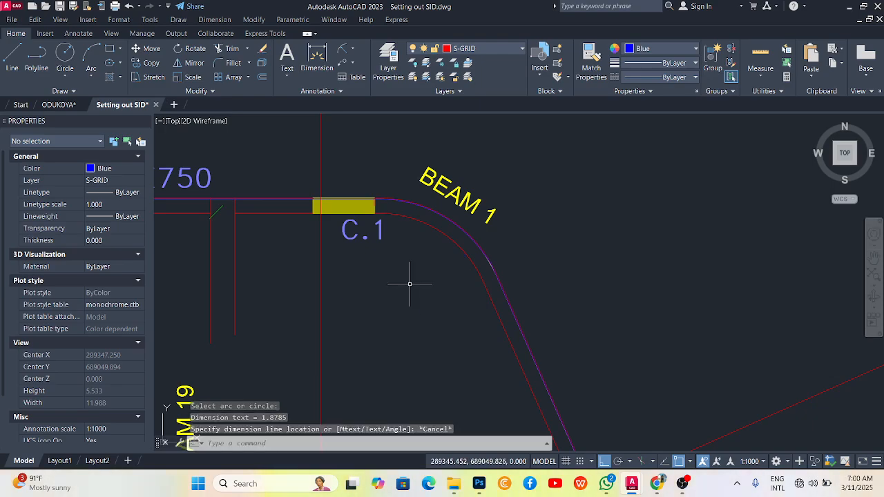
Switch back to the other open drawing and show the two plans beside the triangle and quadrilateral.
{"action": "left_click", "coordinate": [354, 51]}
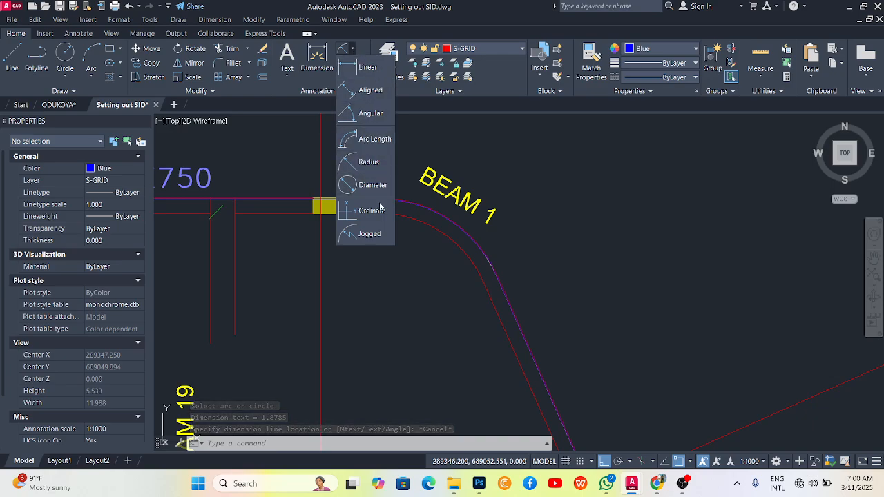
{"action": "left_click", "coordinate": [552, 168]}
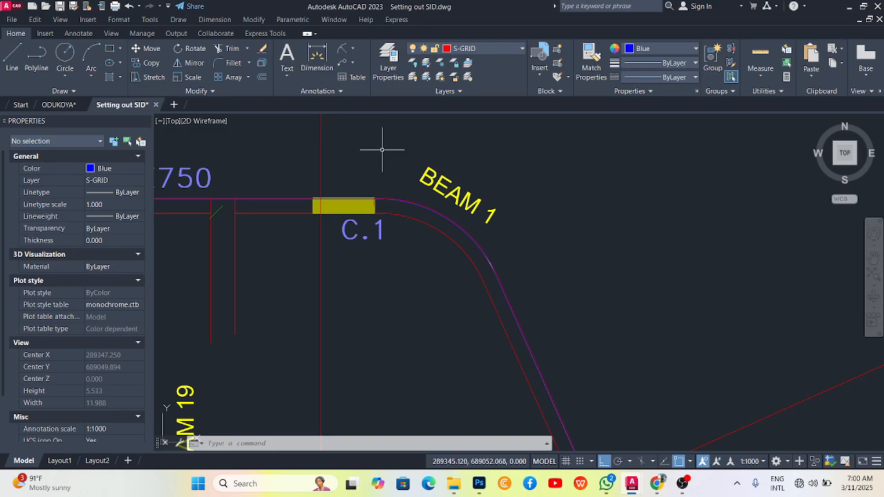
{"action": "scroll", "coordinate": [381, 149], "scroll_direction": "down", "scroll_amount": 10}
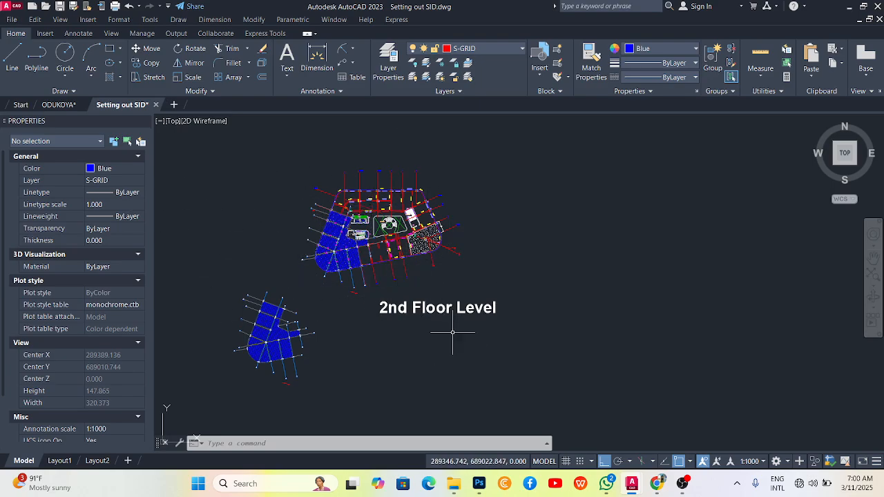
{"action": "scroll", "coordinate": [456, 263], "scroll_direction": "down", "scroll_amount": 2}
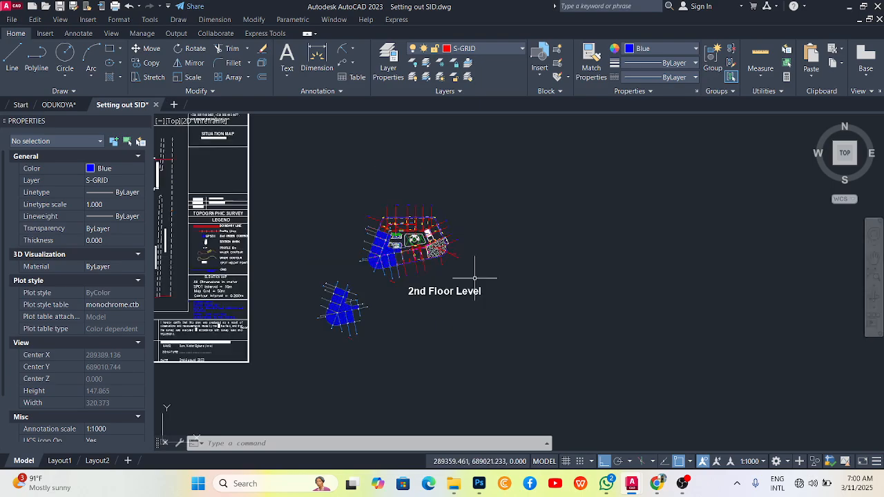
{"action": "scroll", "coordinate": [474, 278], "scroll_direction": "down", "scroll_amount": 10}
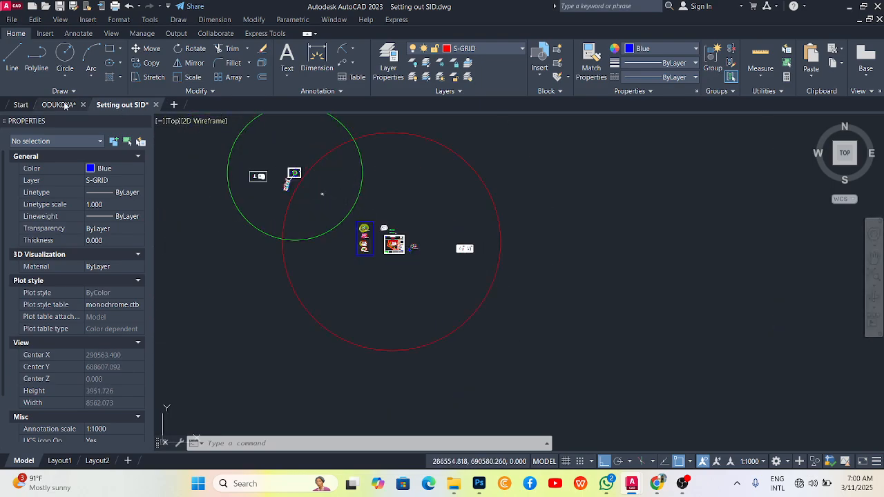
{"action": "key", "text": "ctrl+Tab"}
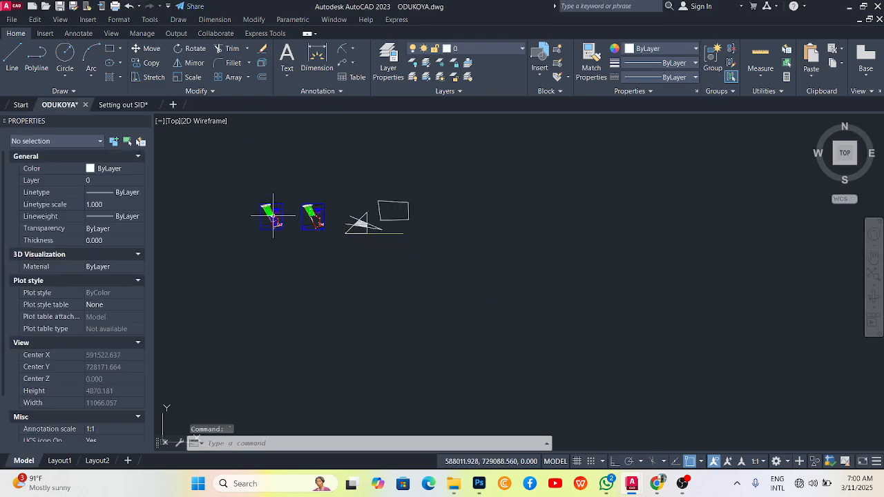
{"action": "scroll", "coordinate": [253, 217], "scroll_direction": "up", "scroll_amount": 3}
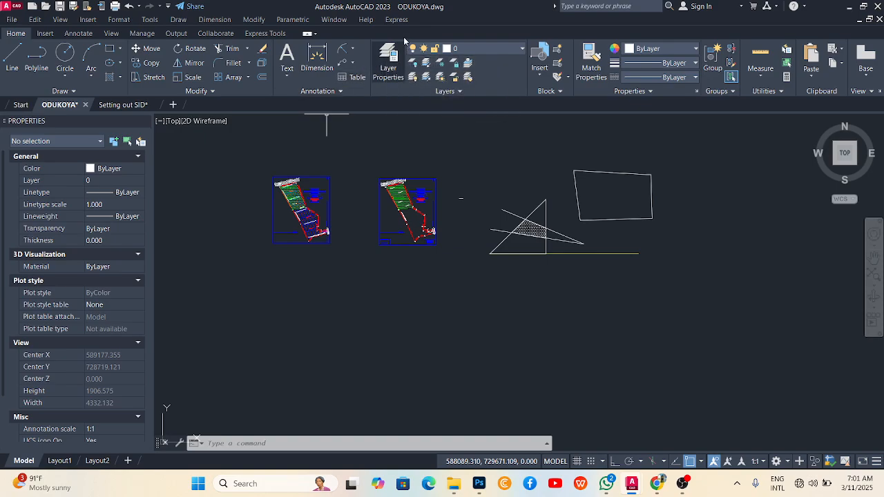
Create a new layer named EP in the Layer Properties Manager.
{"action": "left_click", "coordinate": [388, 69]}
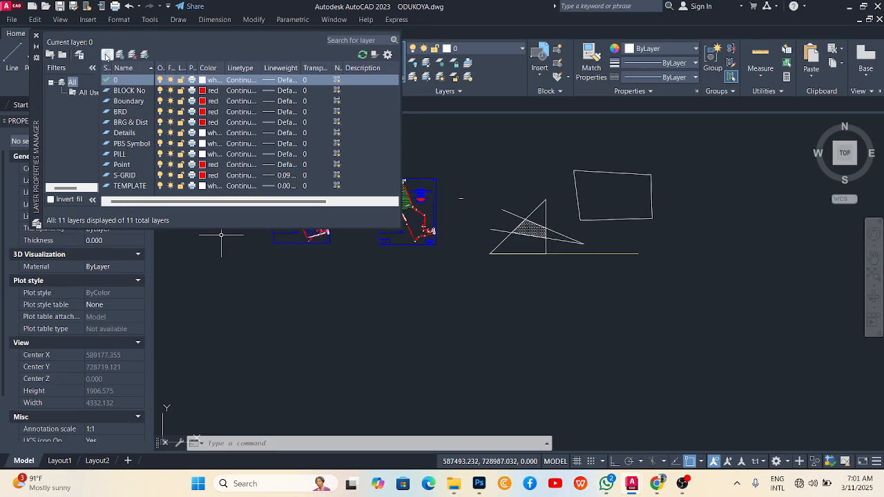
{"action": "left_click", "coordinate": [107, 55]}
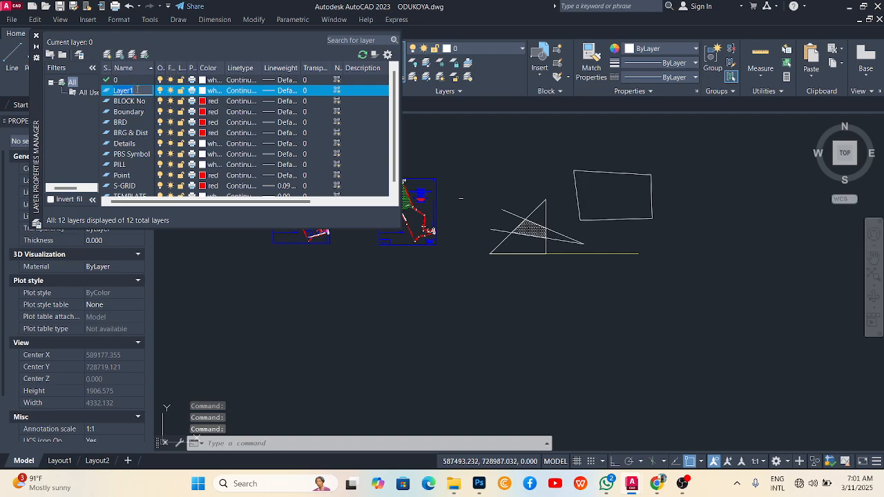
{"action": "type", "text": "EP"}
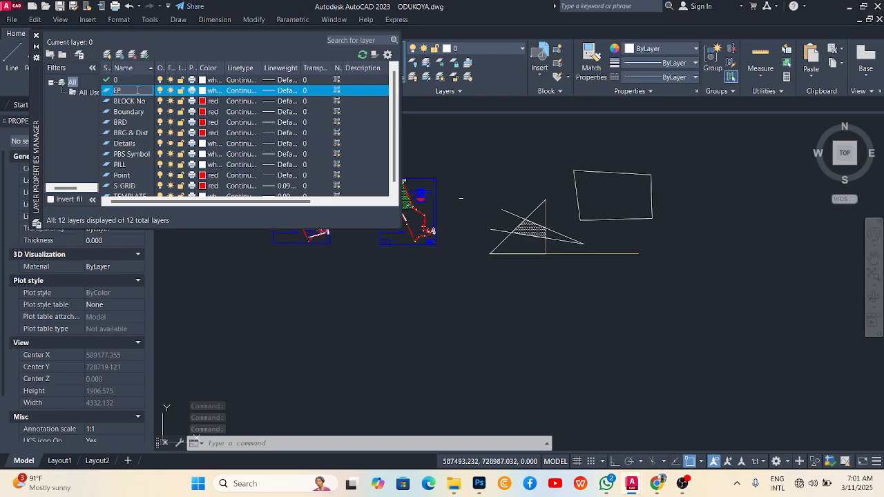
{"action": "key", "text": "Return"}
{"action": "key", "text": "Return"}
{"action": "key", "text": "Return"}
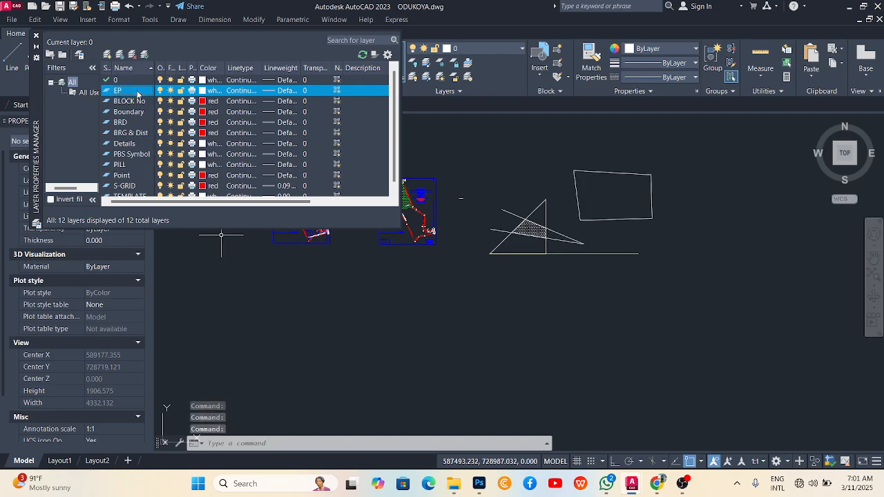
Set the EP layer's color to magenta and close the Layer Properties Manager.
{"action": "left_click", "coordinate": [203, 91]}
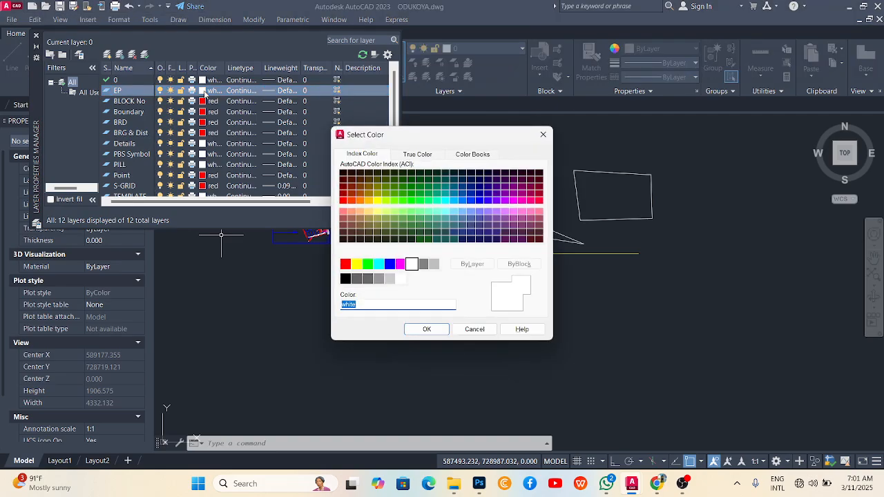
{"action": "left_click", "coordinate": [400, 265]}
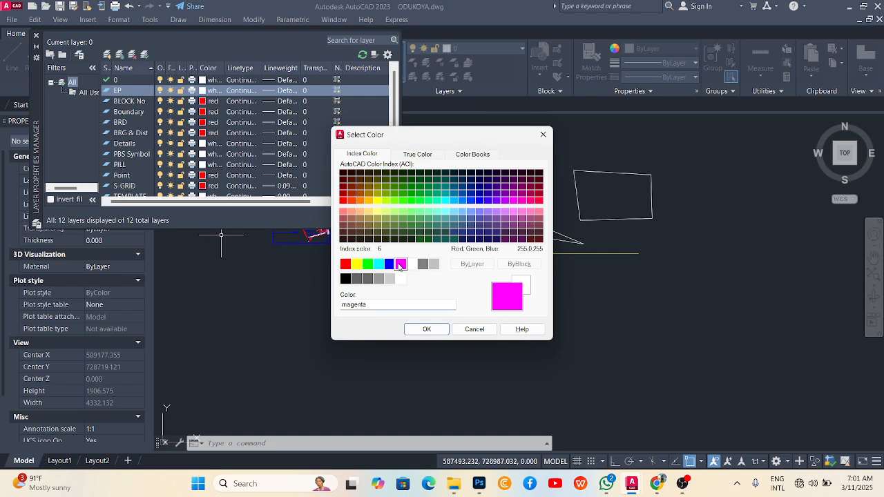
{"action": "left_click", "coordinate": [426, 329]}
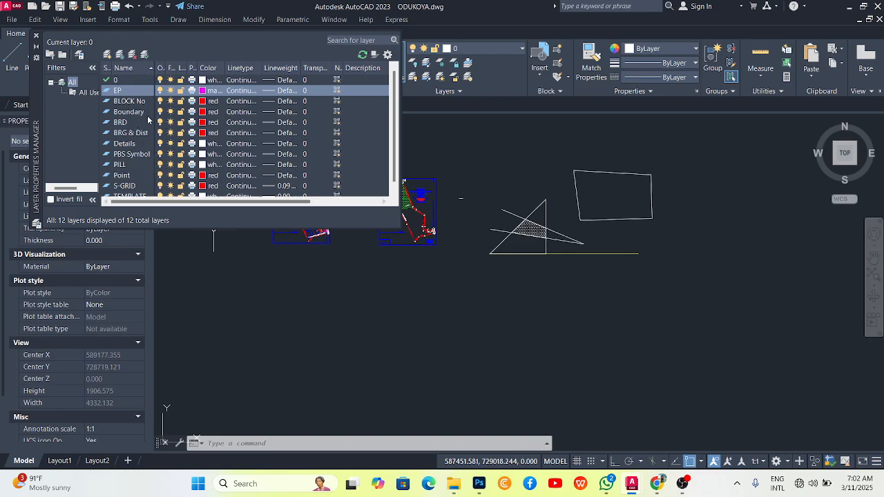
{"action": "left_click", "coordinate": [37, 36]}
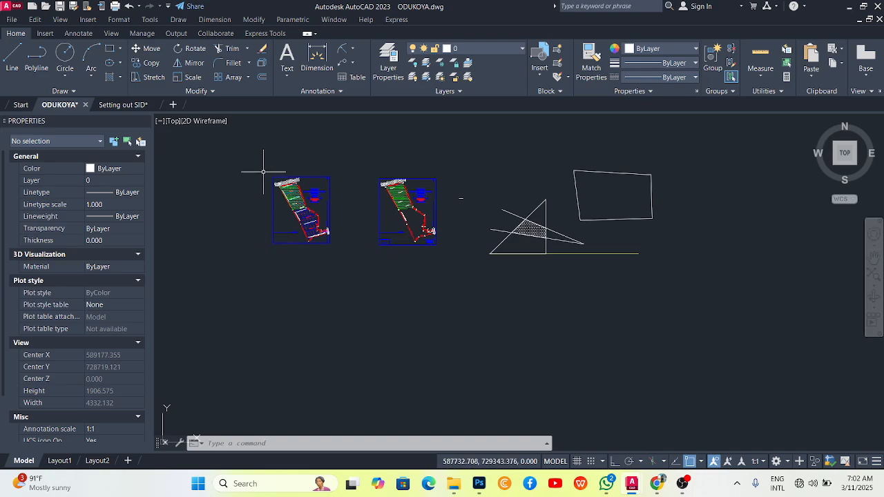
Turn the Details layer off and back on twice with the plot layout of the first plan in view.
{"action": "scroll", "coordinate": [289, 205], "scroll_direction": "up", "scroll_amount": 4}
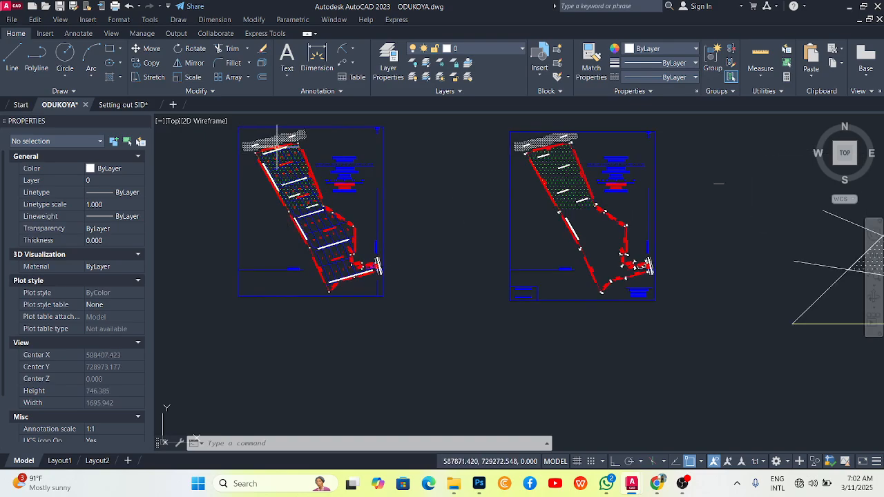
{"action": "scroll", "coordinate": [382, 274], "scroll_direction": "up", "scroll_amount": 4}
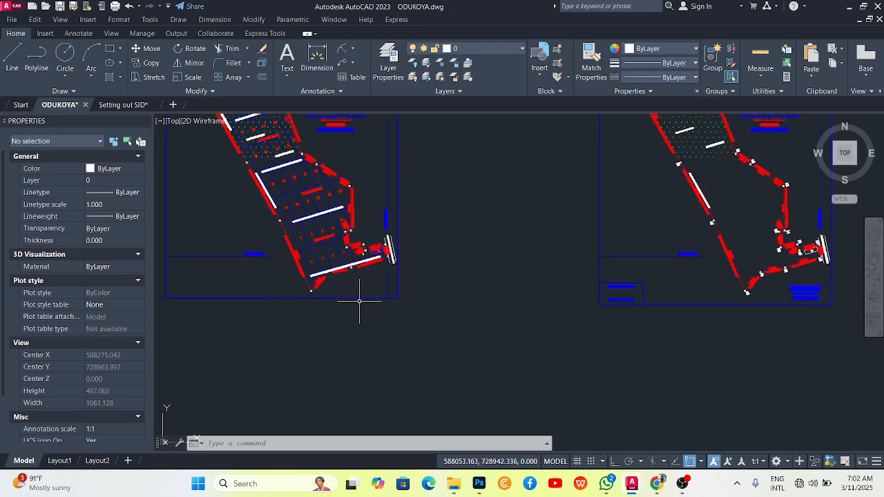
{"action": "scroll", "coordinate": [361, 299], "scroll_direction": "down", "scroll_amount": 7}
{"action": "scroll", "coordinate": [345, 274], "scroll_direction": "up", "scroll_amount": 6}
{"action": "scroll", "coordinate": [345, 274], "scroll_direction": "up", "scroll_amount": 2}
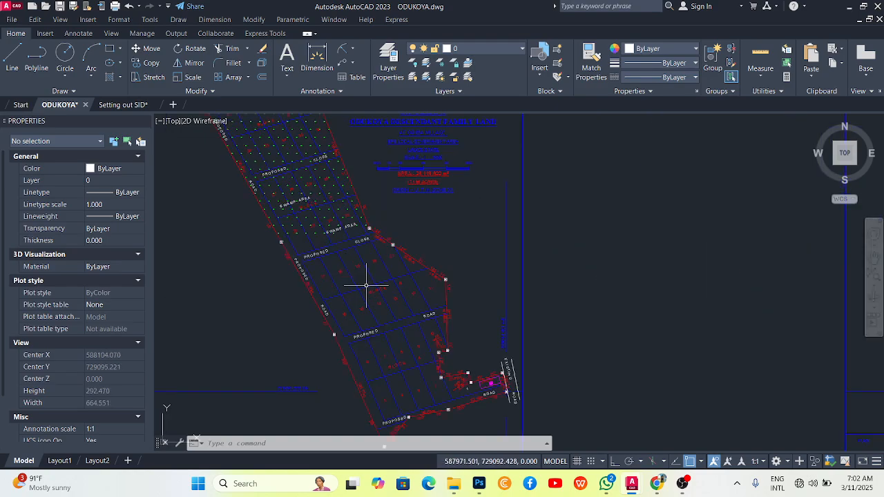
{"action": "left_click", "coordinate": [491, 50]}
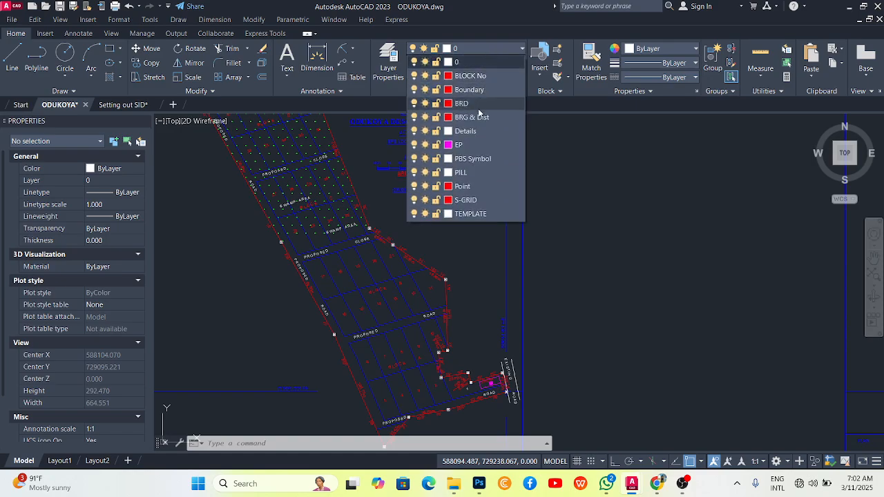
{"action": "left_click", "coordinate": [413, 131]}
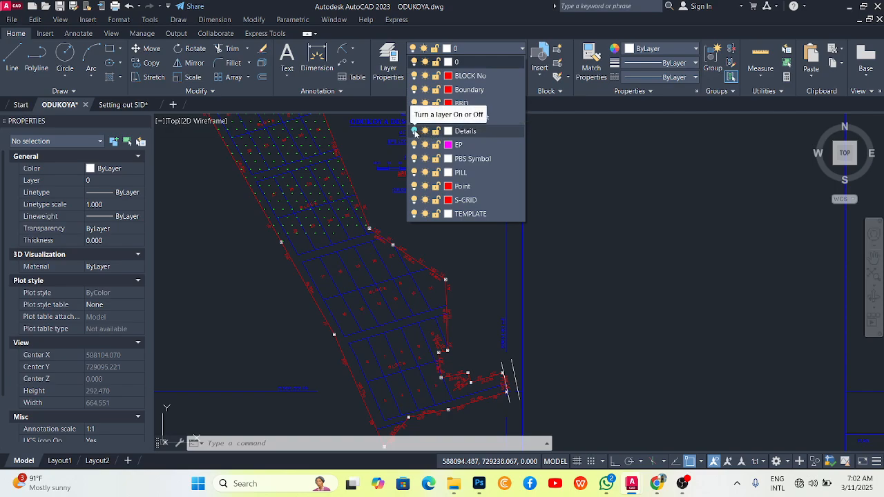
{"action": "left_click", "coordinate": [414, 132]}
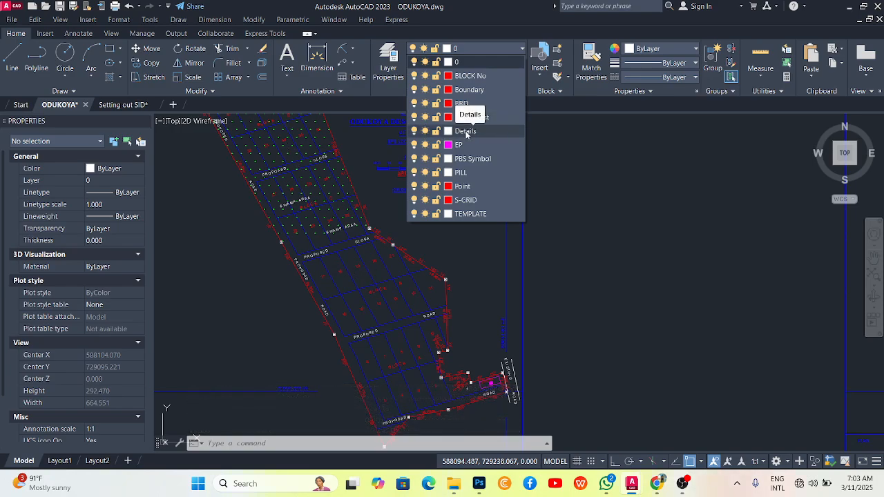
{"action": "left_click", "coordinate": [414, 131]}
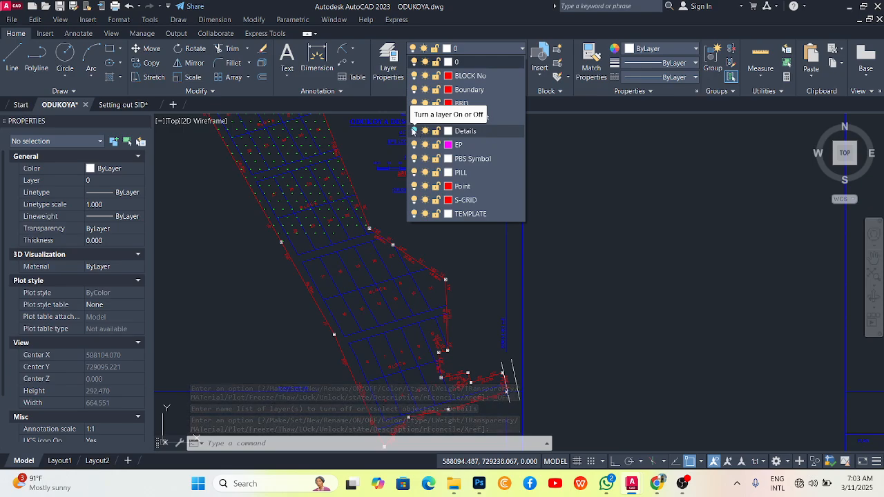
{"action": "left_click", "coordinate": [414, 132]}
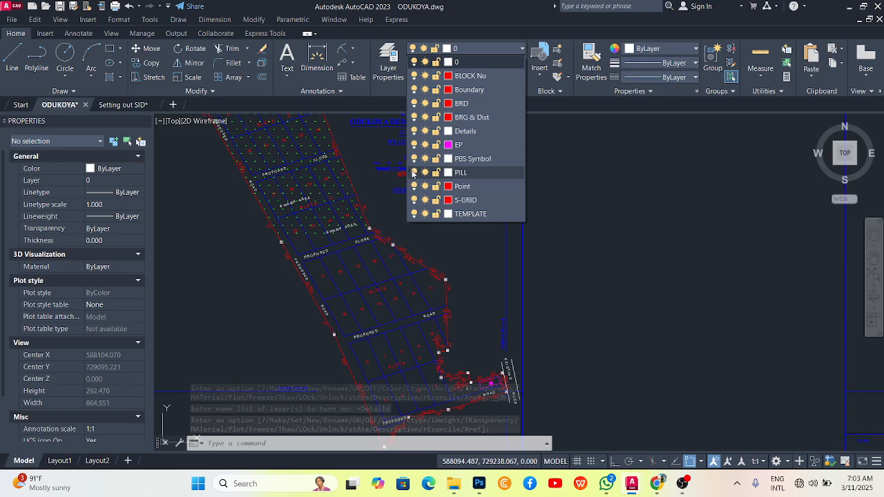
Turn the PILL layer off and back on twice, checking the beacon symbols close up along the 25.00m boundary leg.
{"action": "left_click", "coordinate": [414, 173]}
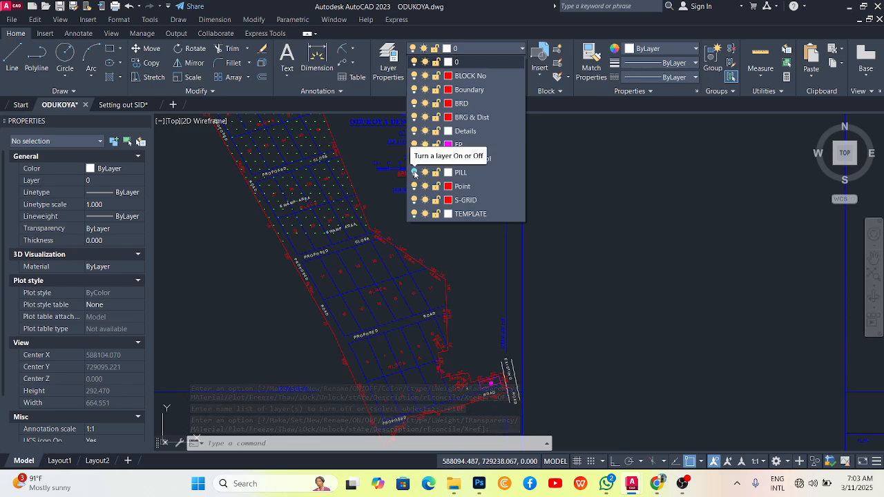
{"action": "left_click", "coordinate": [414, 172]}
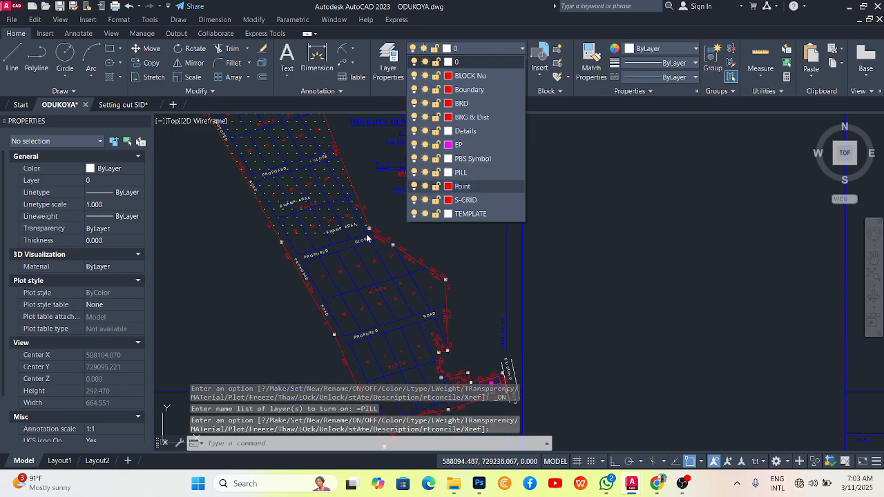
{"action": "scroll", "coordinate": [368, 235], "scroll_direction": "up", "scroll_amount": 5}
{"action": "scroll", "coordinate": [366, 233], "scroll_direction": "up", "scroll_amount": 5}
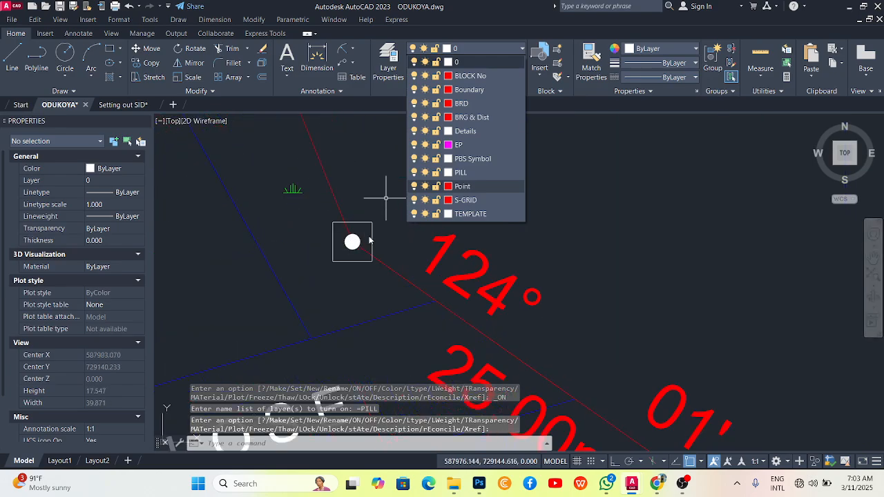
{"action": "scroll", "coordinate": [393, 198], "scroll_direction": "down", "scroll_amount": 6}
{"action": "scroll", "coordinate": [404, 256], "scroll_direction": "up", "scroll_amount": 3}
{"action": "scroll", "coordinate": [472, 315], "scroll_direction": "down", "scroll_amount": 4}
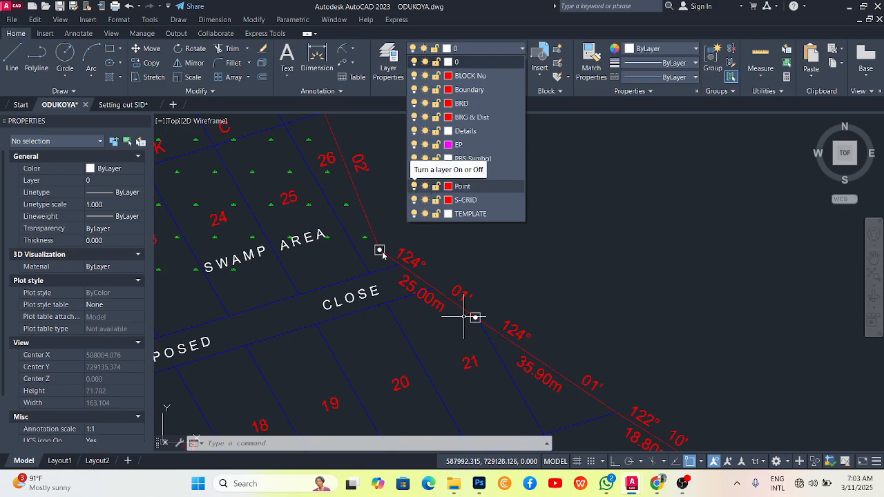
{"action": "scroll", "coordinate": [379, 249], "scroll_direction": "up", "scroll_amount": 2}
{"action": "scroll", "coordinate": [483, 288], "scroll_direction": "up", "scroll_amount": 2}
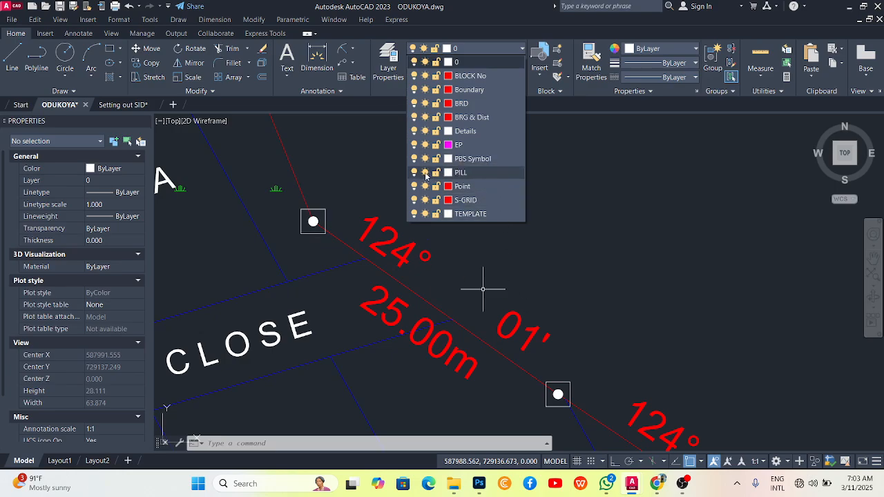
{"action": "left_click", "coordinate": [414, 172]}
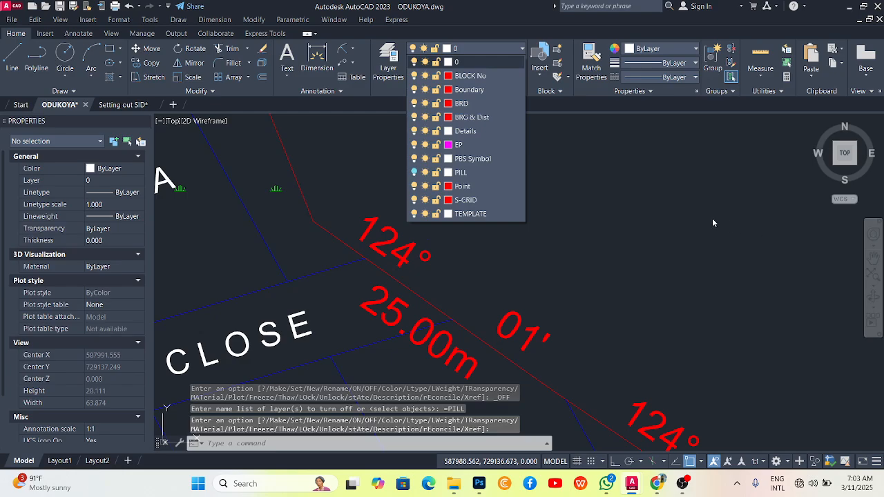
{"action": "left_click", "coordinate": [414, 173]}
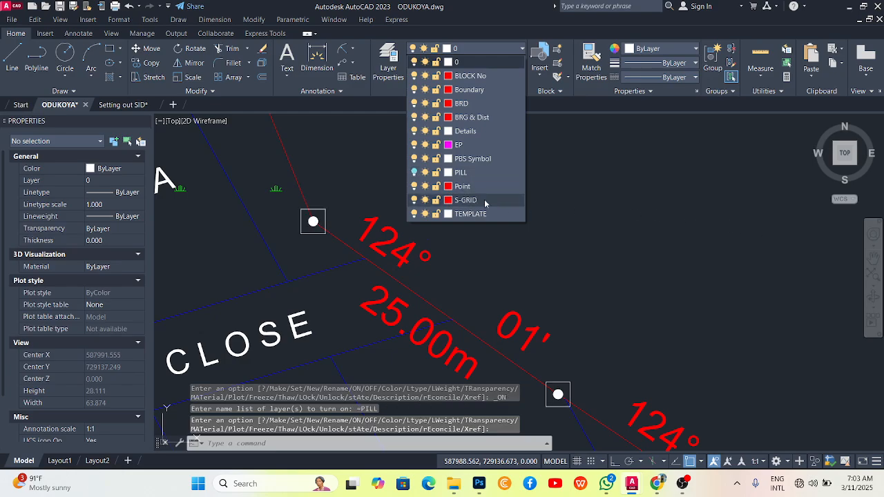
Turn the BRG & Dist layer off and back on to demonstrate its bearing and distance labels.
{"action": "left_click", "coordinate": [414, 118]}
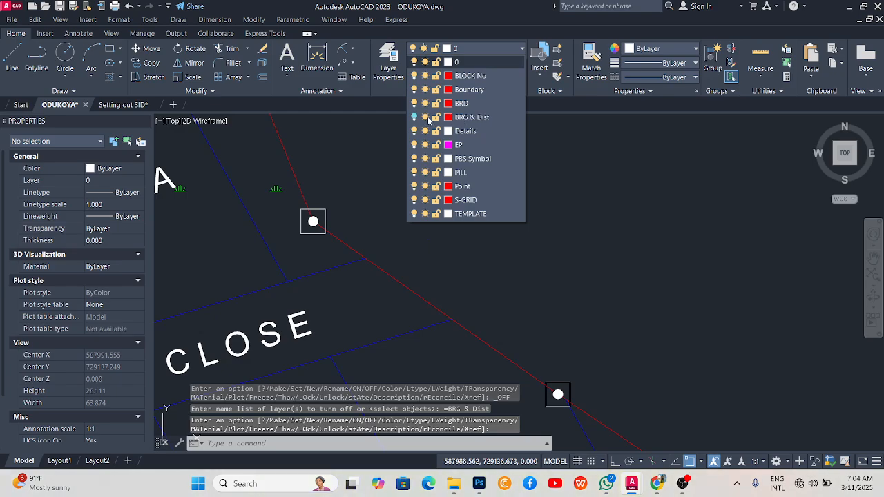
{"action": "left_click", "coordinate": [414, 117]}
{"action": "scroll", "coordinate": [351, 232], "scroll_direction": "down", "scroll_amount": 6}
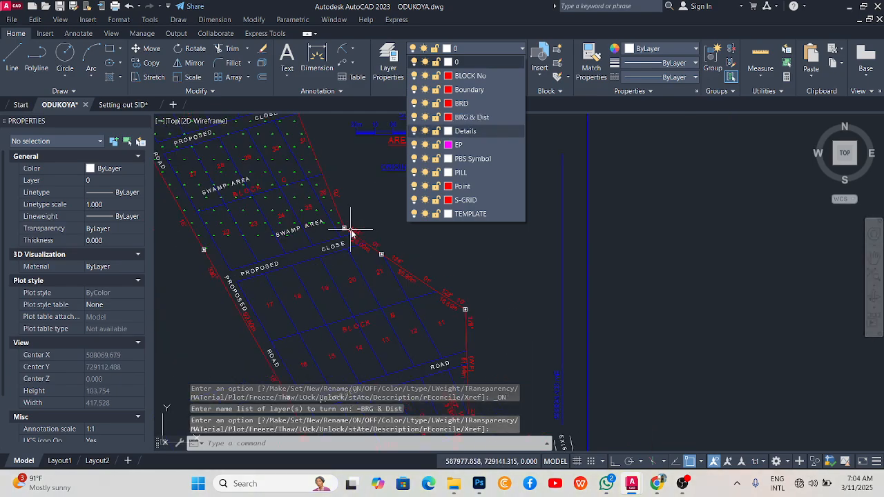
{"action": "scroll", "coordinate": [351, 229], "scroll_direction": "down", "scroll_amount": 6}
{"action": "scroll", "coordinate": [358, 237], "scroll_direction": "up", "scroll_amount": 6}
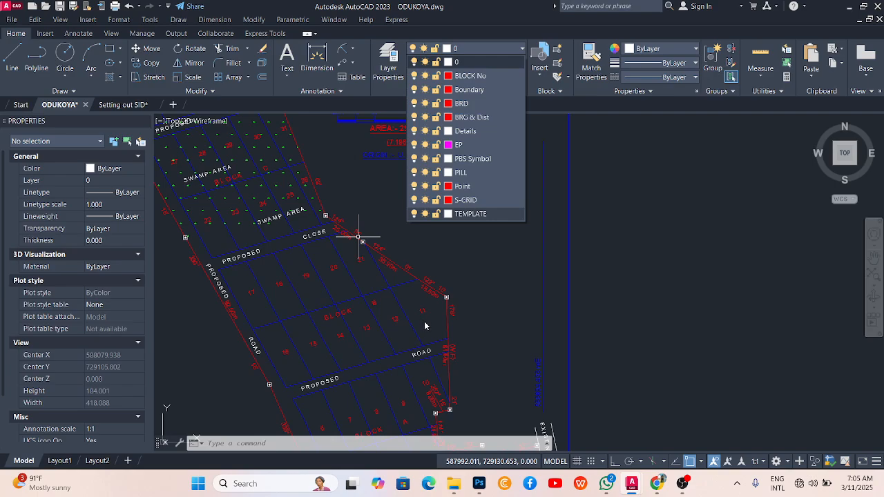
Turn off the BRG & Dist layer to hide the boundary's bearings and distances, and review the whole plan.
{"action": "scroll", "coordinate": [390, 254], "scroll_direction": "up", "scroll_amount": 4}
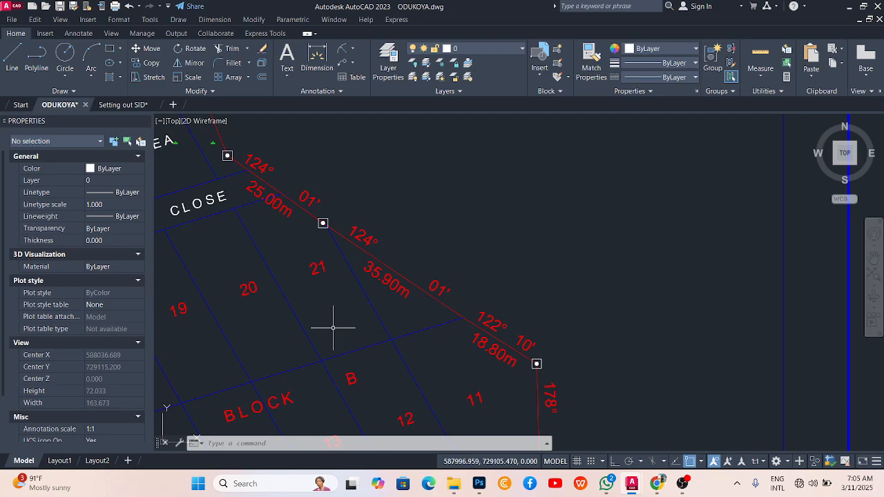
{"action": "left_click", "coordinate": [399, 271]}
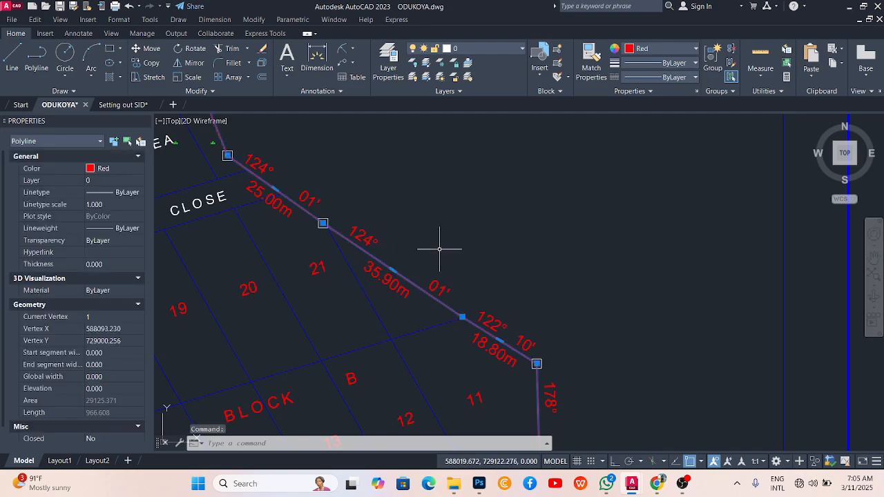
{"action": "key", "text": "Escape"}
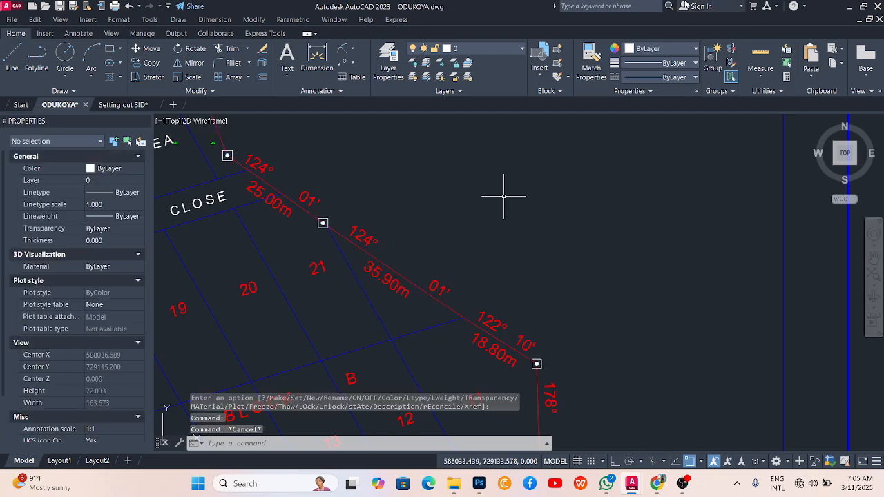
{"action": "left_click", "coordinate": [488, 52]}
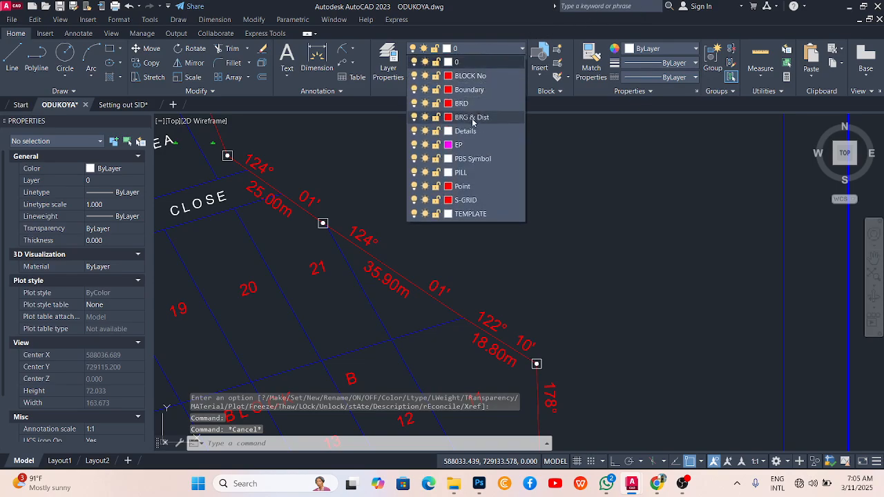
{"action": "left_click", "coordinate": [413, 117]}
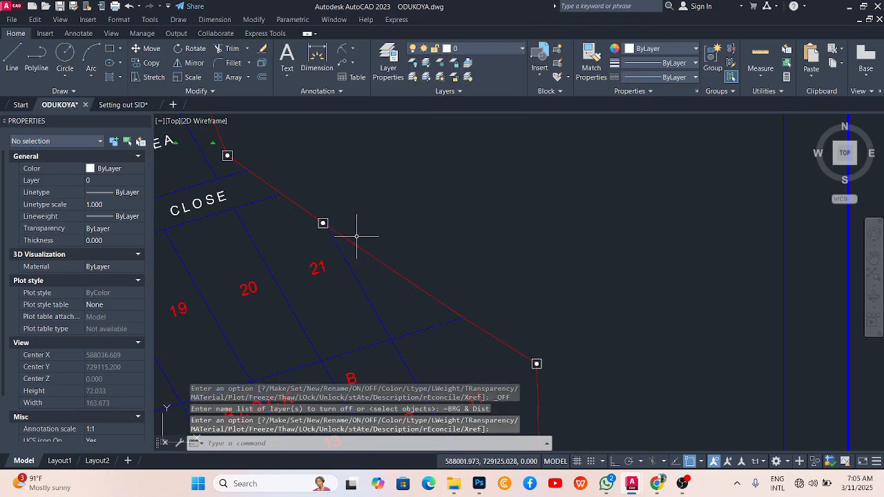
{"action": "scroll", "coordinate": [357, 236], "scroll_direction": "down", "scroll_amount": 5}
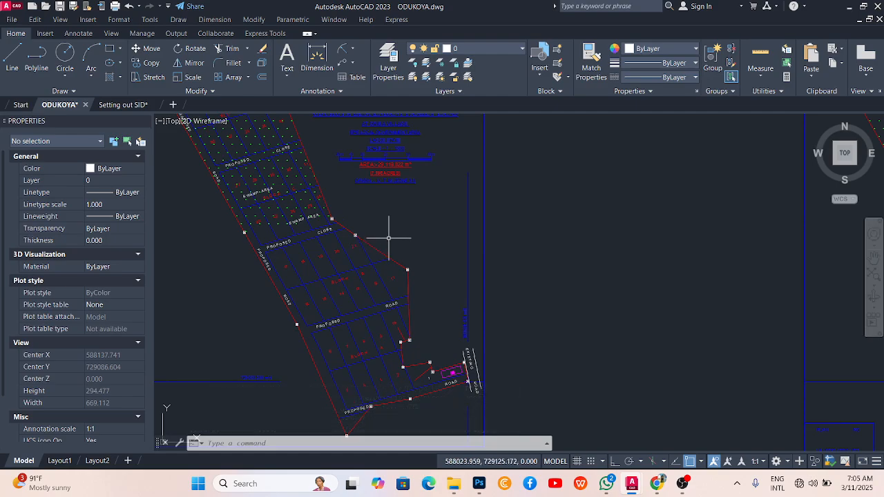
{"action": "scroll", "coordinate": [389, 245], "scroll_direction": "down", "scroll_amount": 4}
{"action": "scroll", "coordinate": [397, 231], "scroll_direction": "up", "scroll_amount": 6}
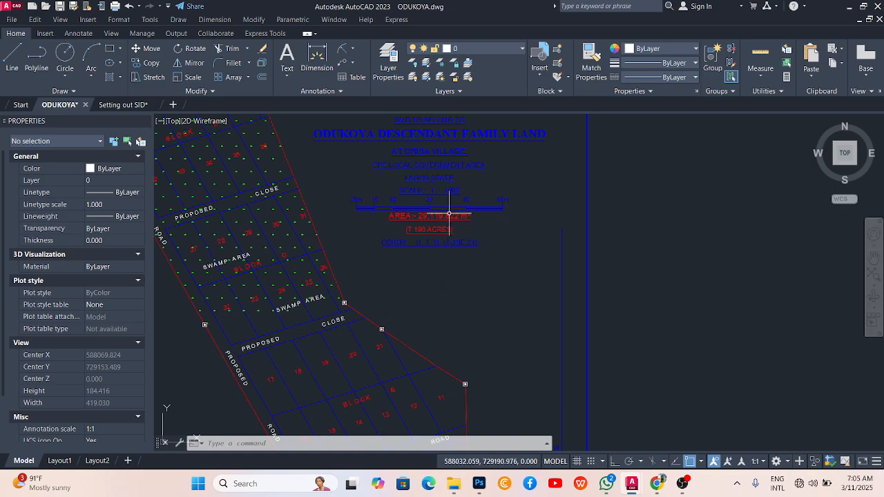
{"action": "scroll", "coordinate": [424, 223], "scroll_direction": "down", "scroll_amount": 3}
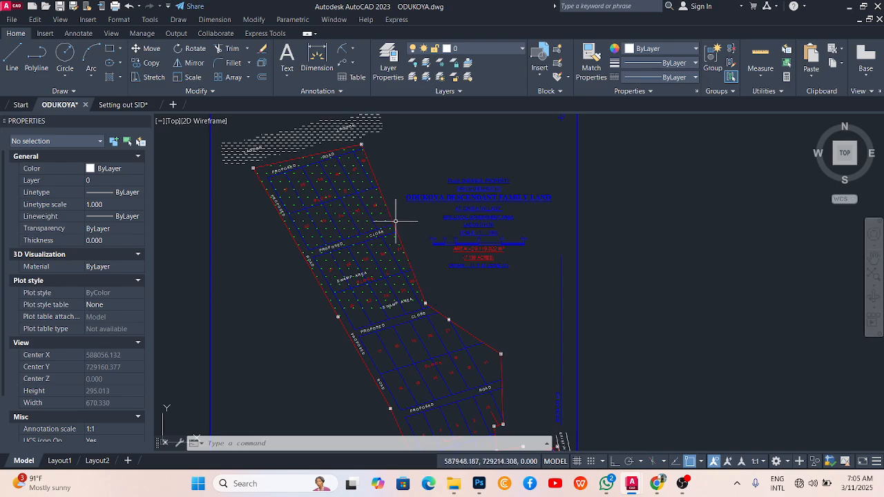
{"action": "scroll", "coordinate": [395, 221], "scroll_direction": "down", "scroll_amount": 4}
{"action": "scroll", "coordinate": [424, 201], "scroll_direction": "up", "scroll_amount": 3}
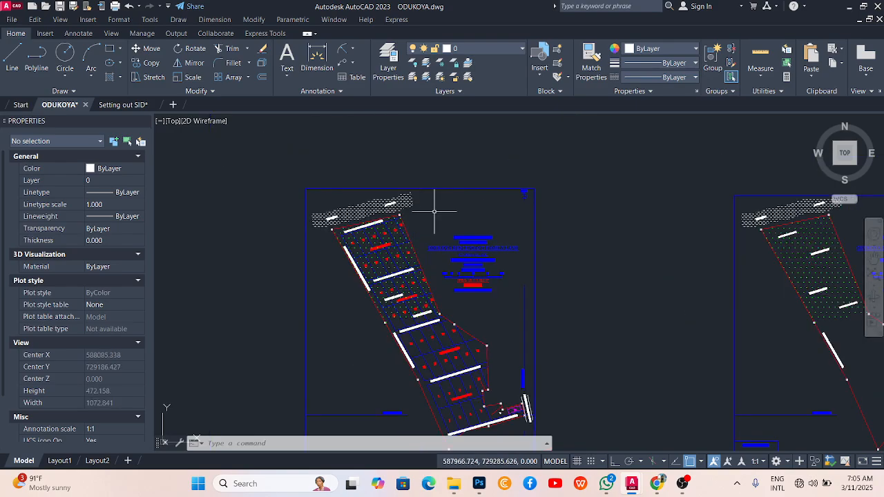